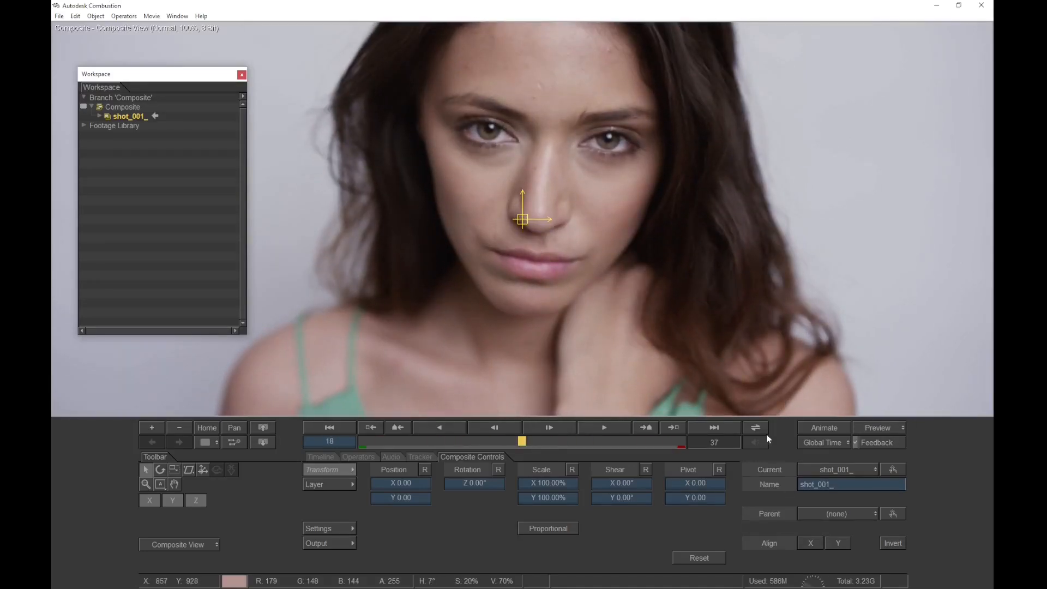
Set the playback mode to loop and scrub through the footage with Feedback turned off
click(756, 427)
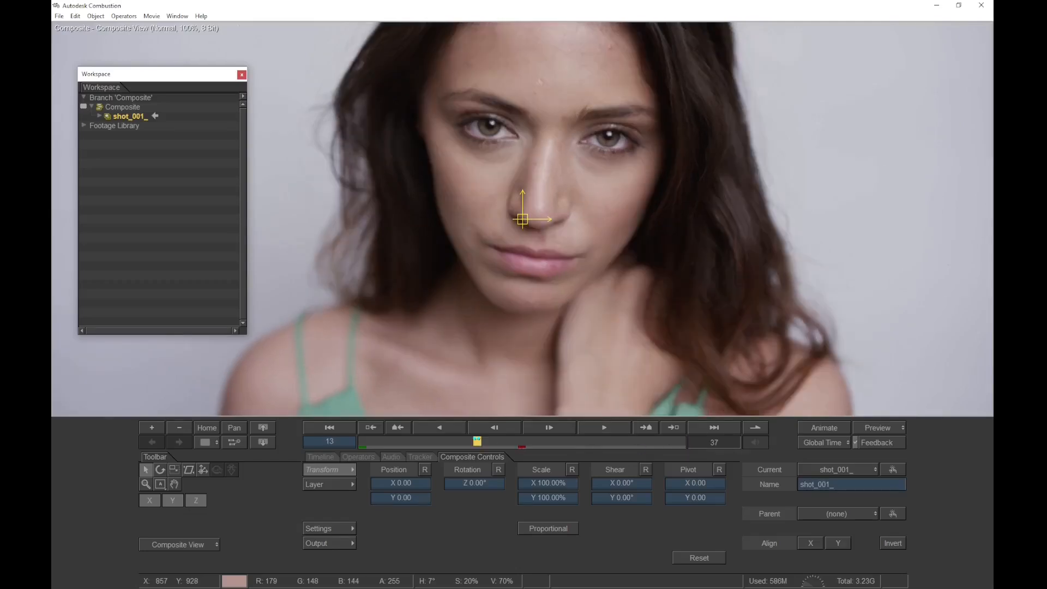
click(758, 429)
click(876, 444)
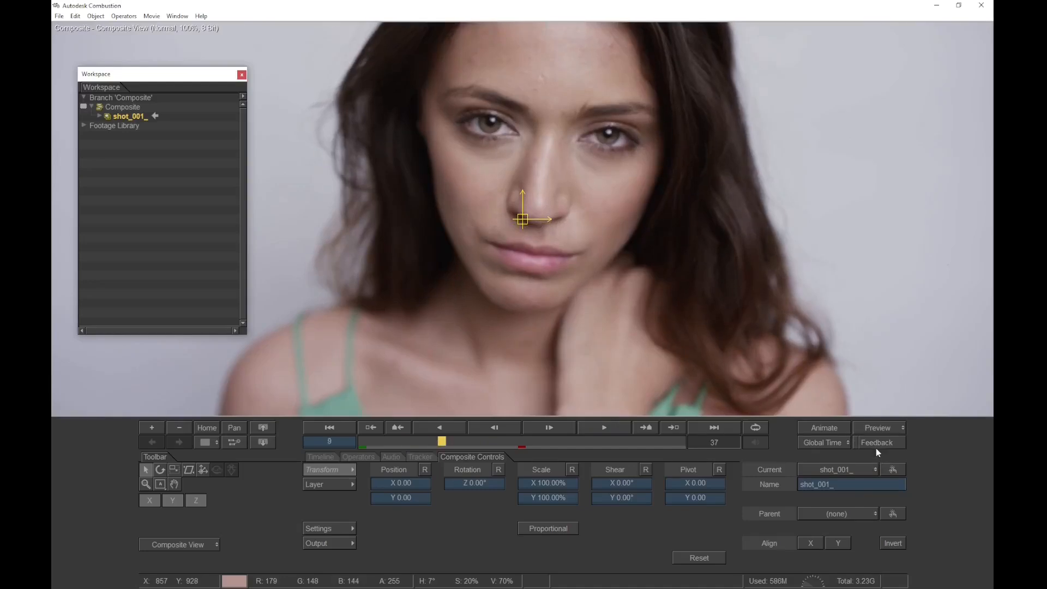
drag(395, 441, 433, 441)
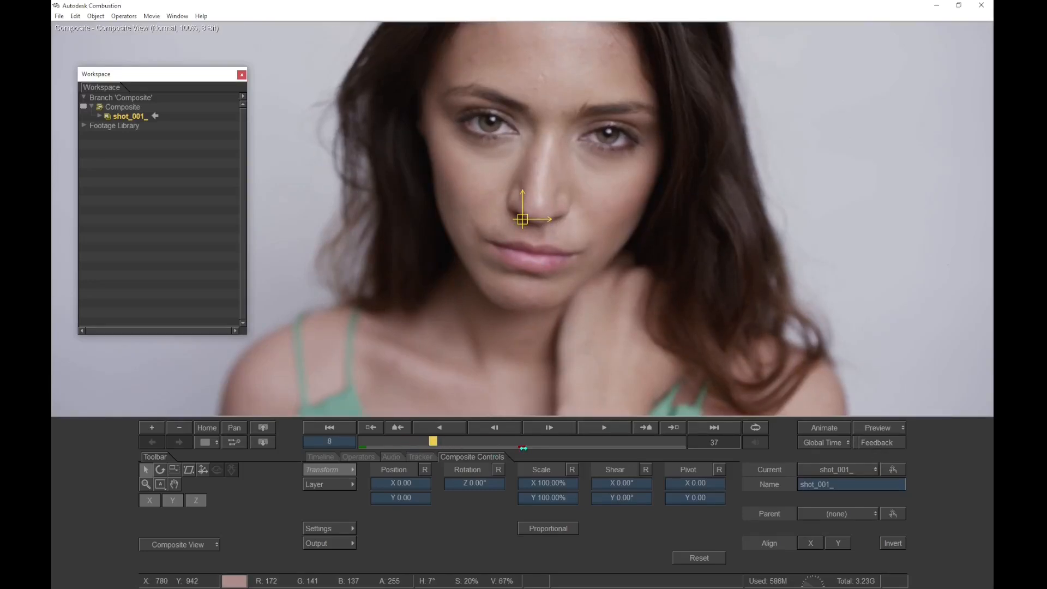
mouse_move(518, 443)
mouse_down()
mouse_move(619, 442)
mouse_move(415, 442)
mouse_up()
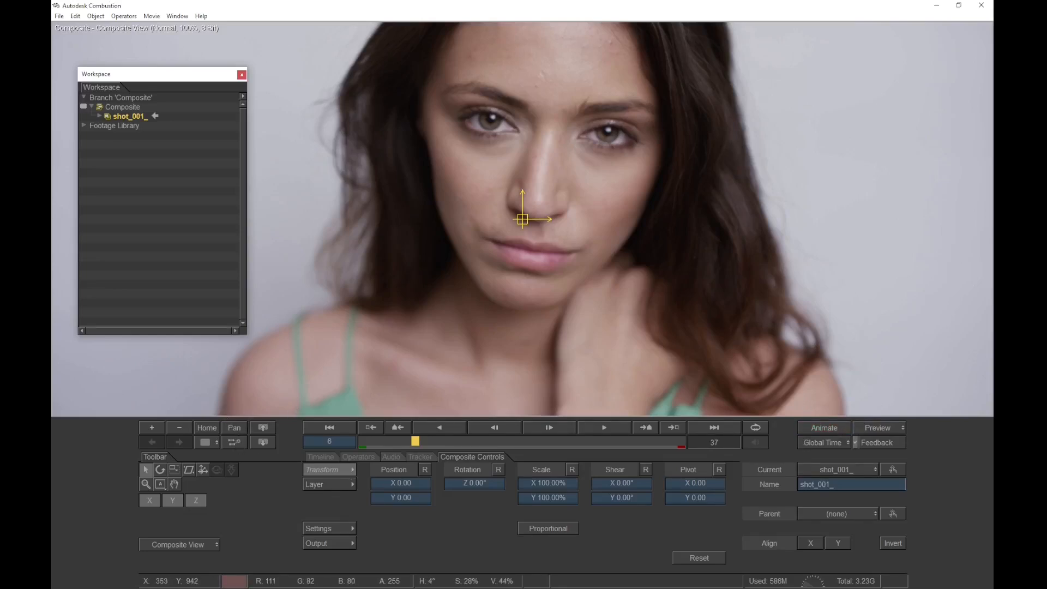
Flush the contents of the cache and play the shot_001_ clip to cache its frames again
click(809, 583)
click(814, 576)
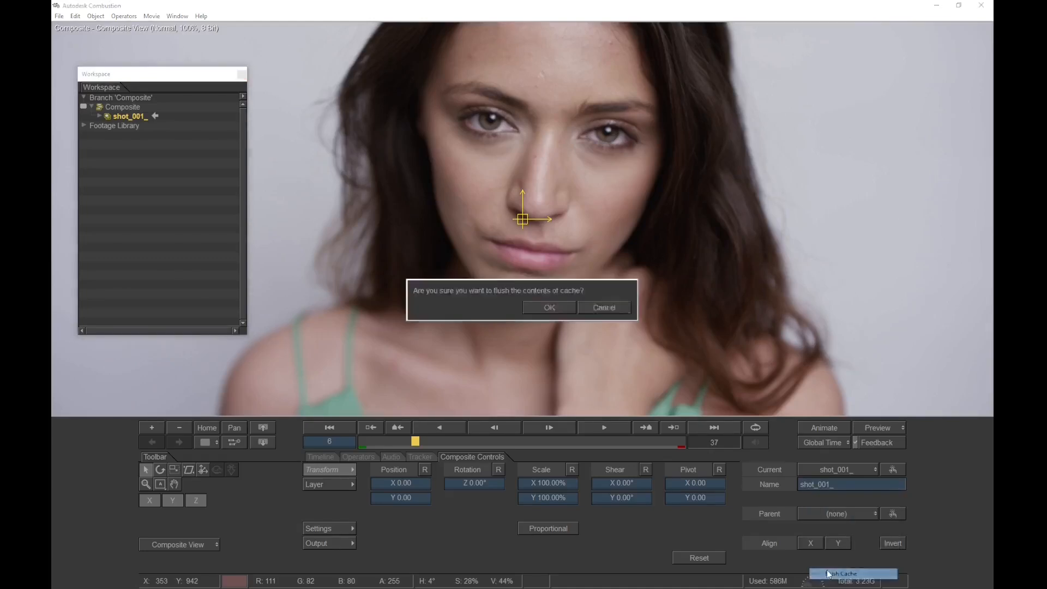
click(549, 307)
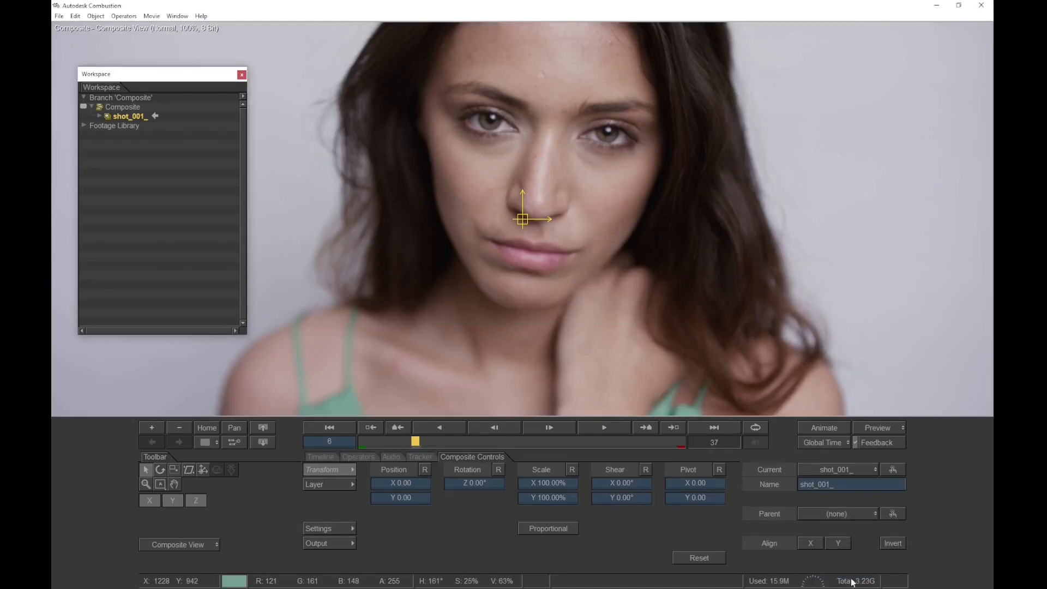
key(space)
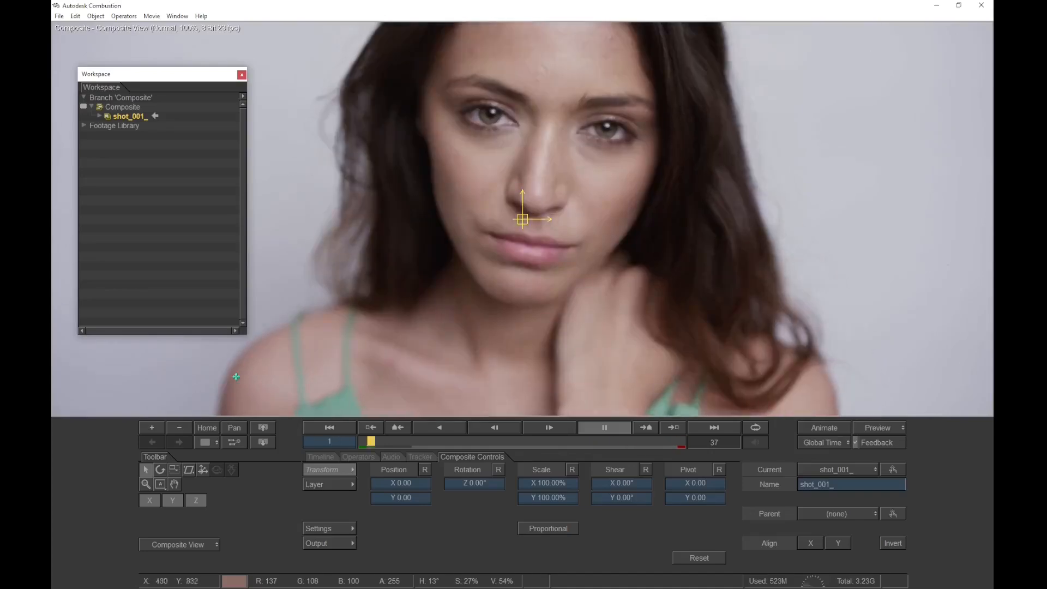
key(space)
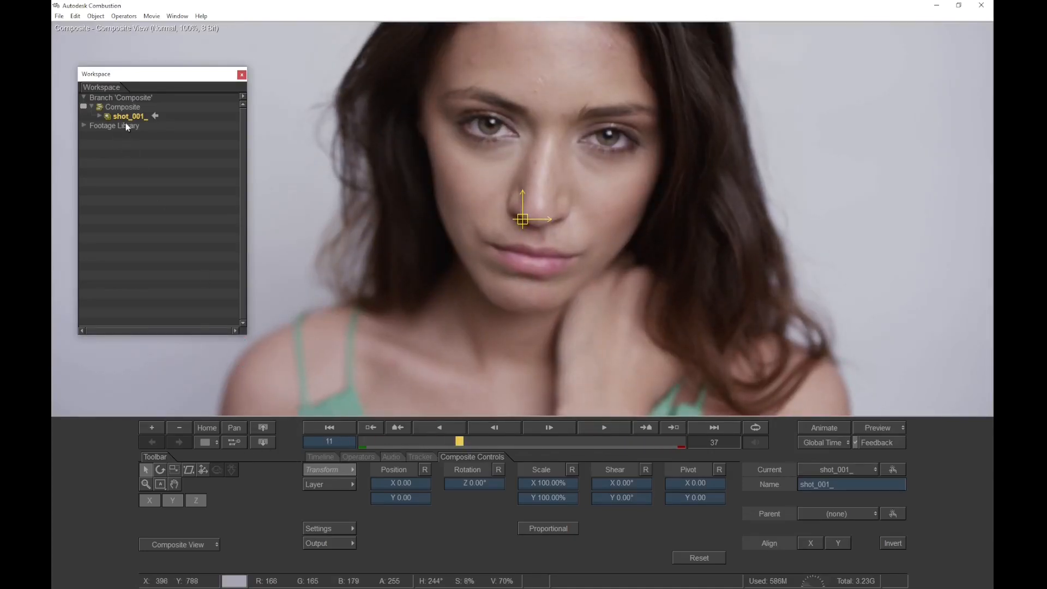
Add a Paint operator between the shot_001_ footage and its layer in the schematic and open it in the viewport
key(F12)
drag(533, 287, 746, 289)
drag(678, 218, 478, 213)
click(360, 457)
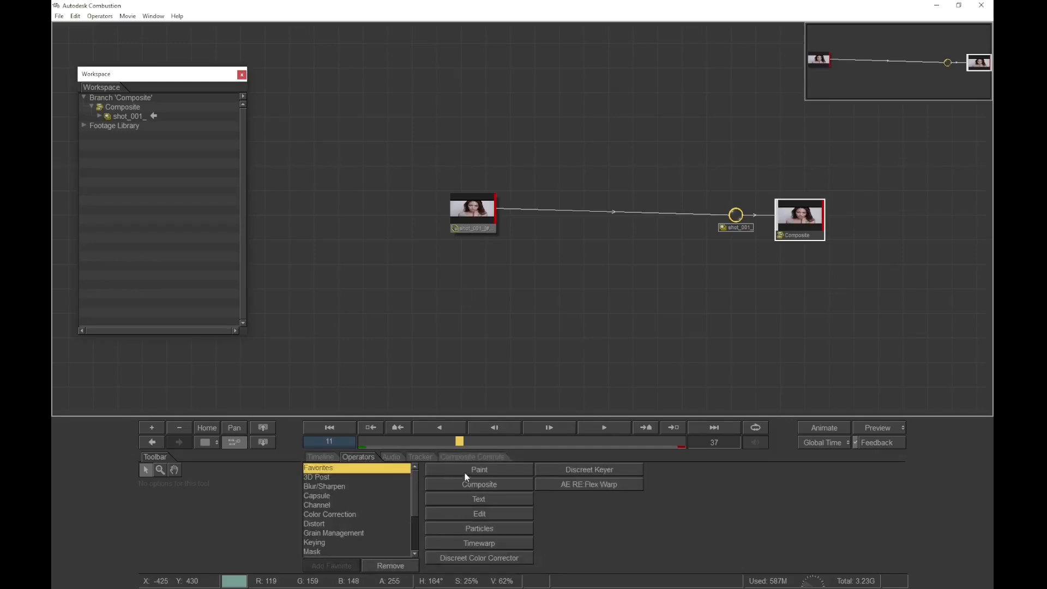
click(467, 472)
drag(548, 218, 677, 229)
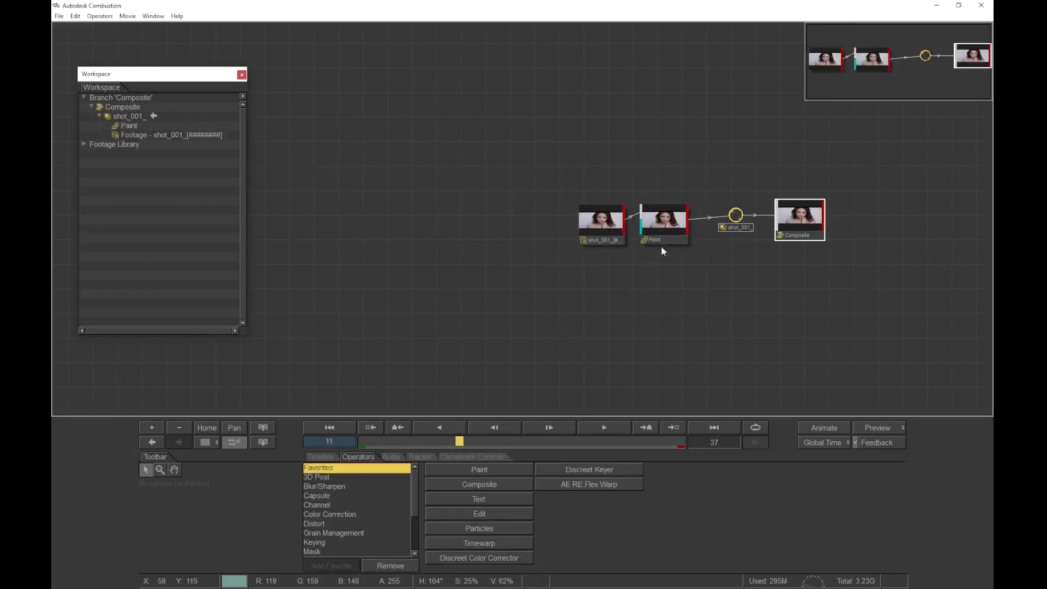
click(129, 128)
double_click(130, 127)
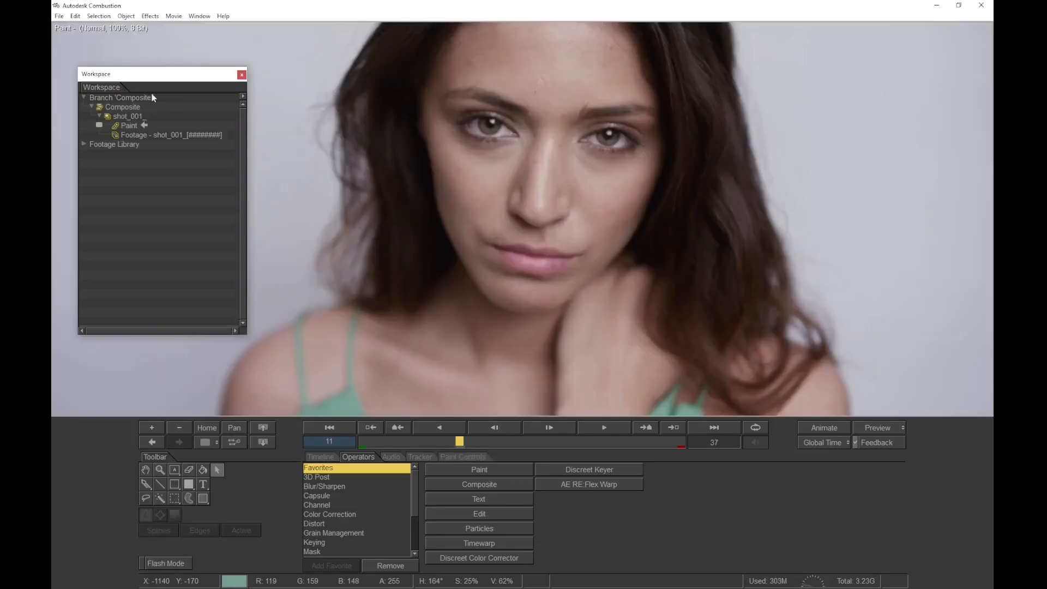
Try a two-monitor setup in the Monitors preferences and set the number of monitors back to 1
click(73, 16)
click(106, 175)
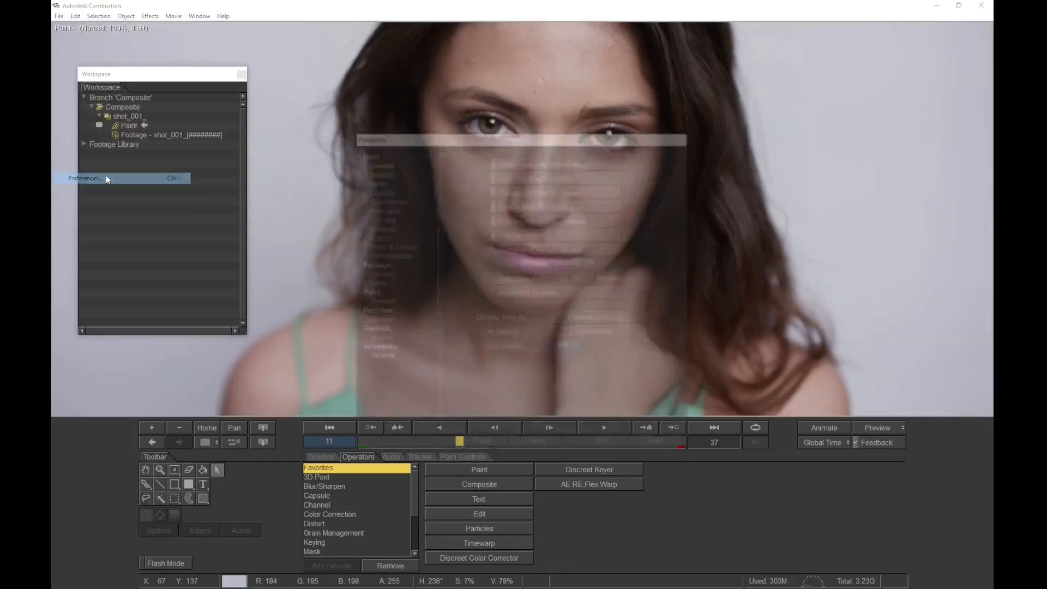
click(399, 170)
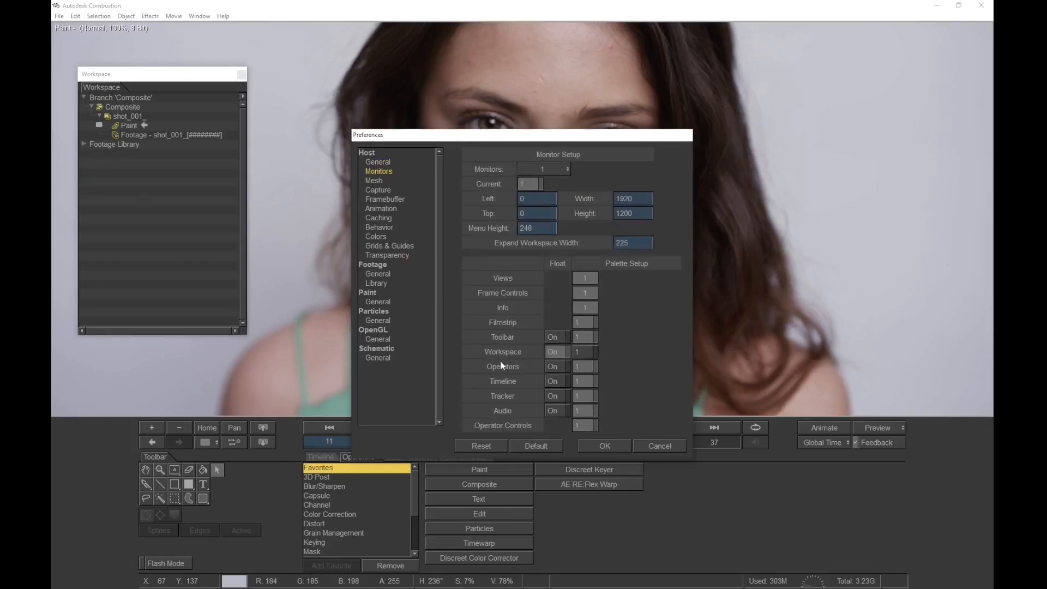
click(544, 169)
click(542, 180)
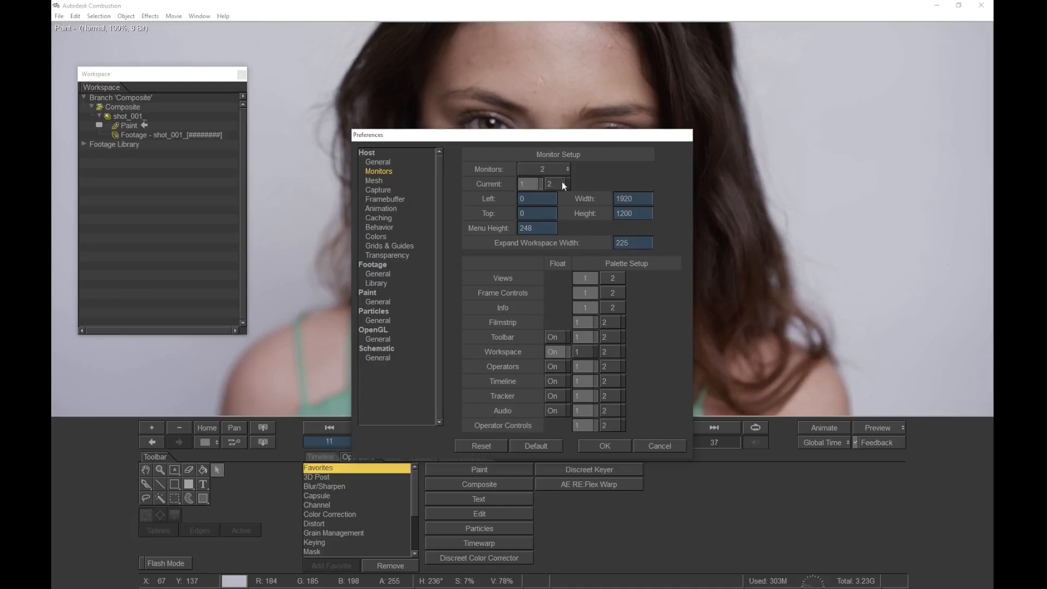
click(544, 169)
click(543, 177)
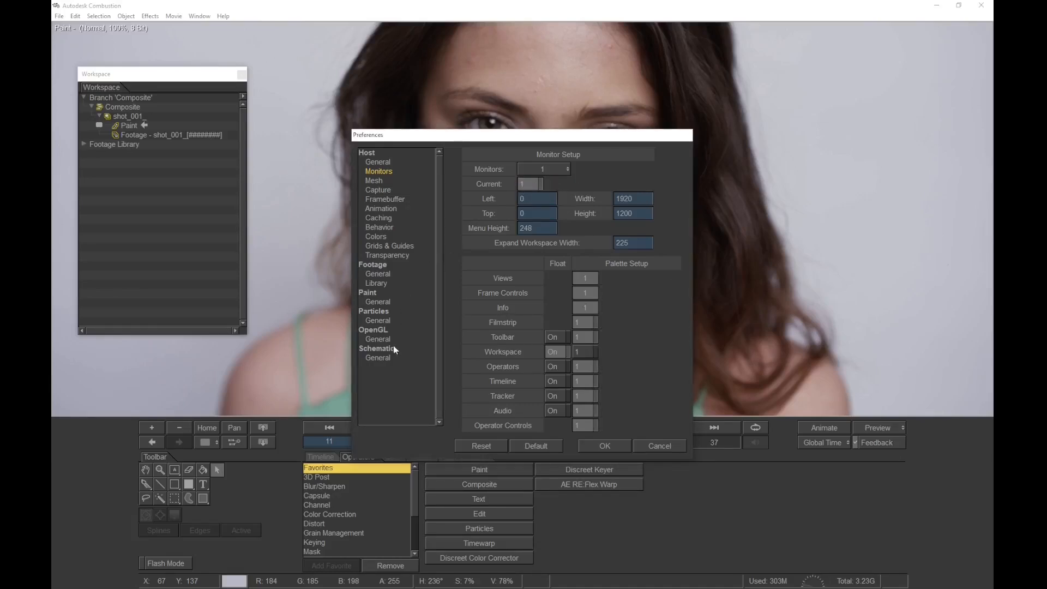
Set the default object duration to All Frames in the general Paint preferences and accept the preferences
click(379, 302)
click(629, 227)
click(629, 246)
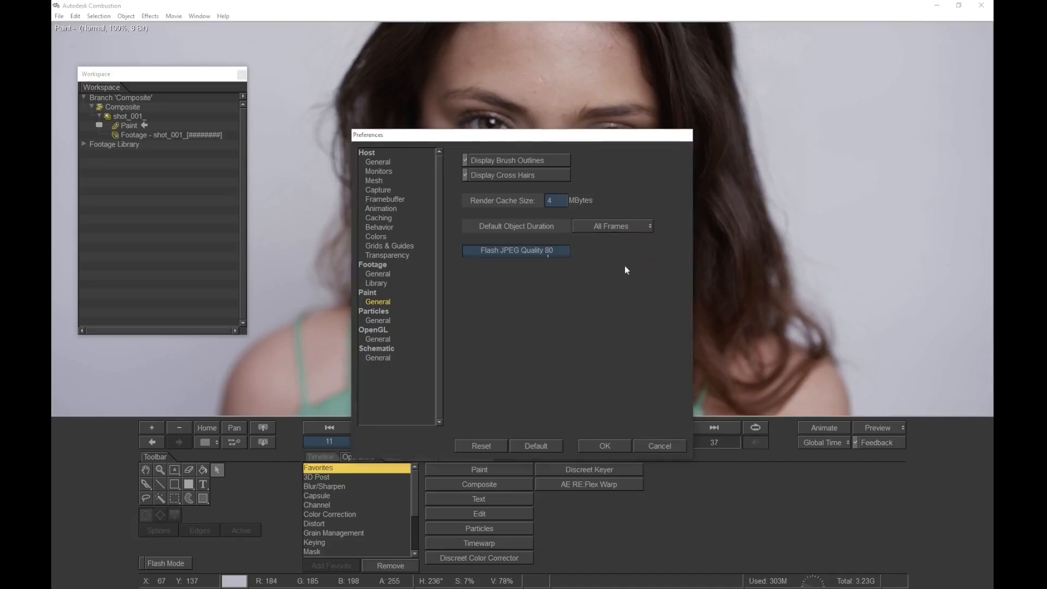
click(620, 444)
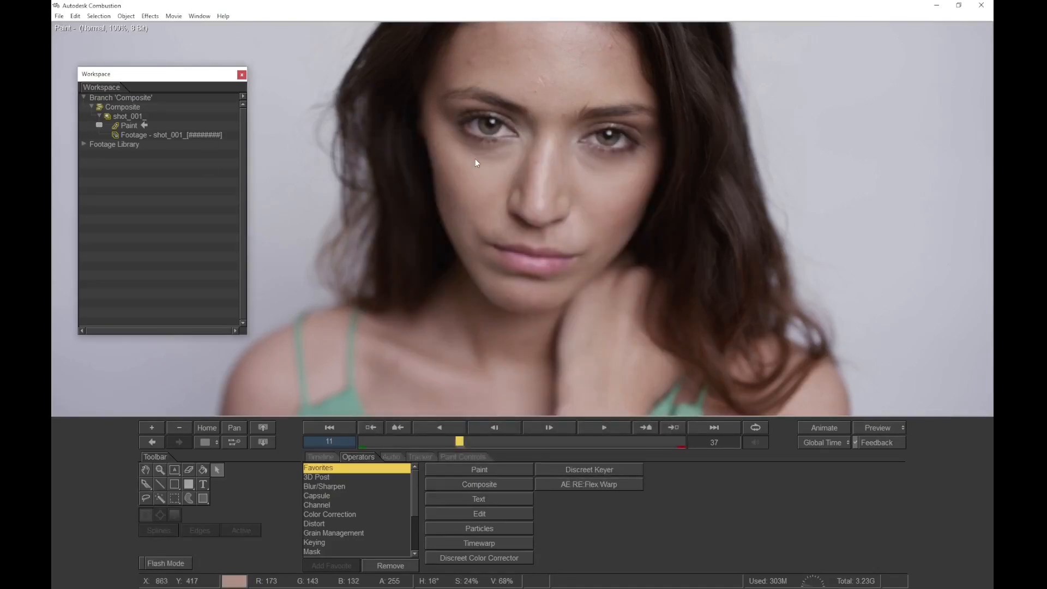
Open the Paint node from the schematic and paint two wavy vertical brush strokes over the hair, one on each side of the face
key(F3)
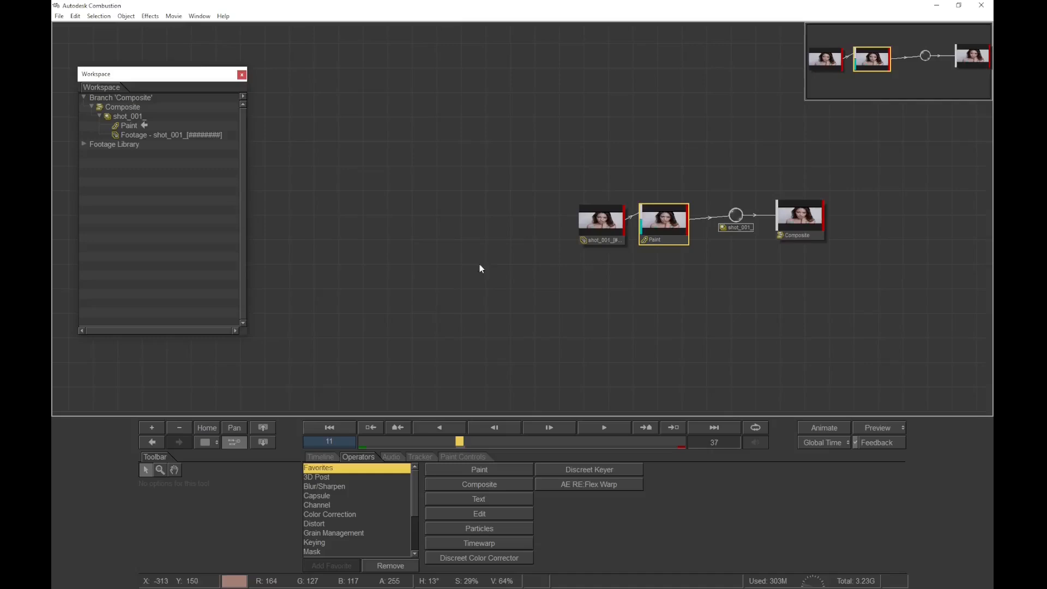
double_click(666, 232)
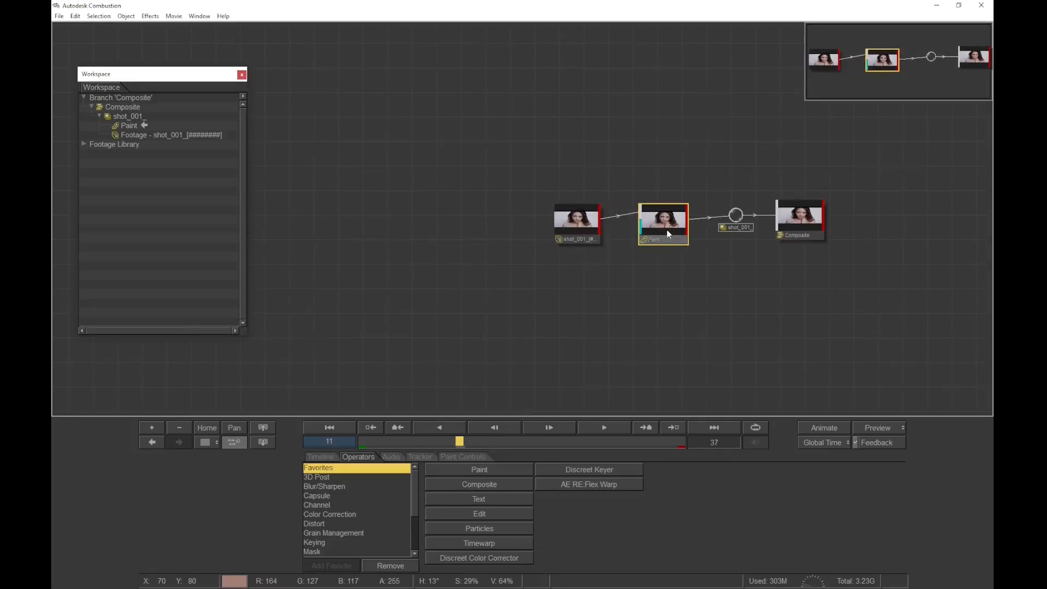
click(145, 487)
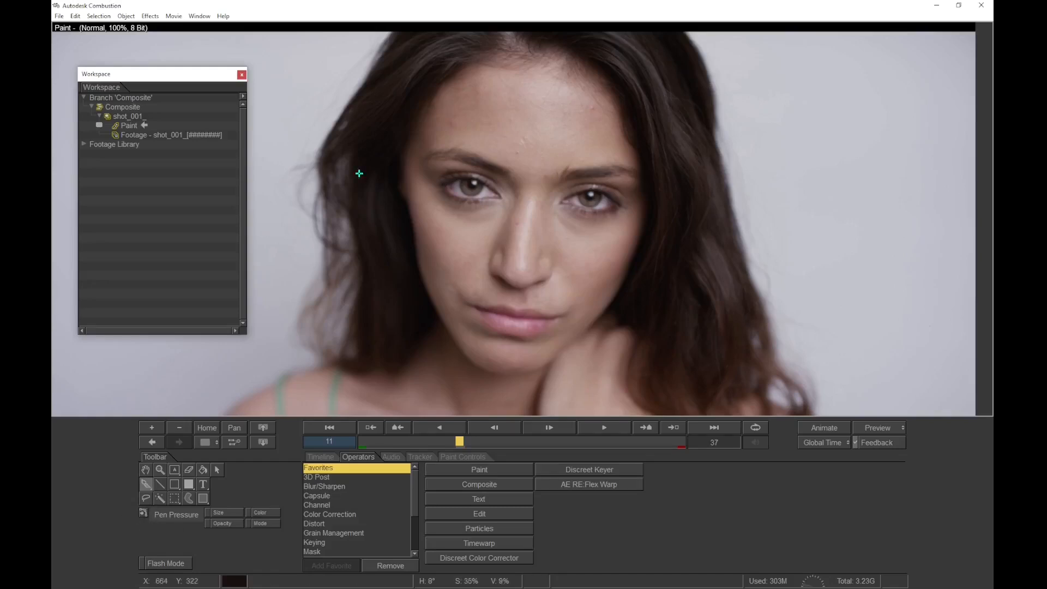
mouse_move(348, 90)
mouse_down()
mouse_move(370, 205)
mouse_move(326, 395)
mouse_up()
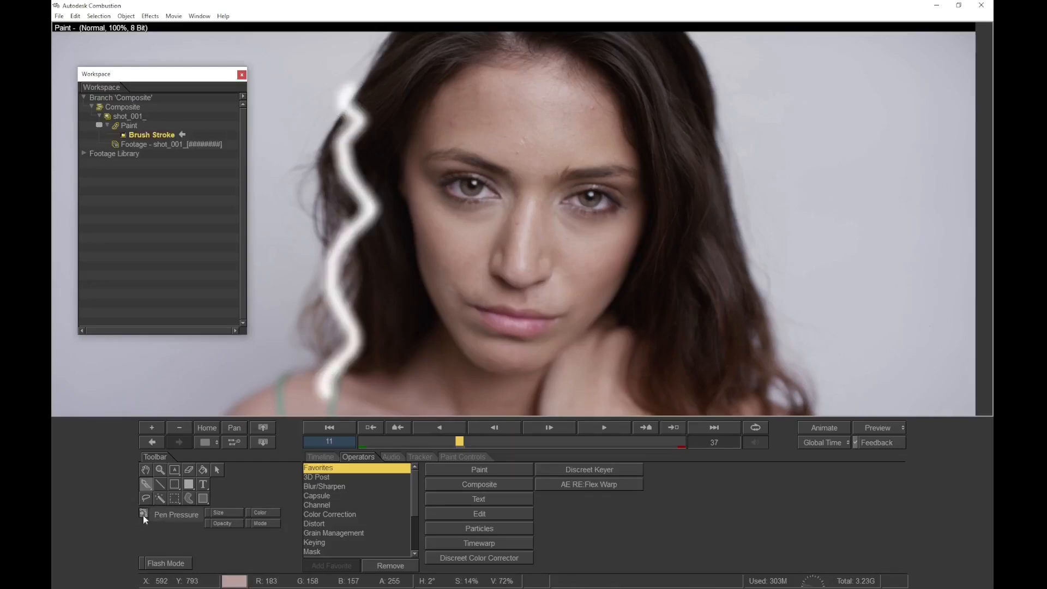
mouse_move(684, 94)
mouse_down()
mouse_move(696, 193)
mouse_move(687, 372)
mouse_up()
key(shift+grave)
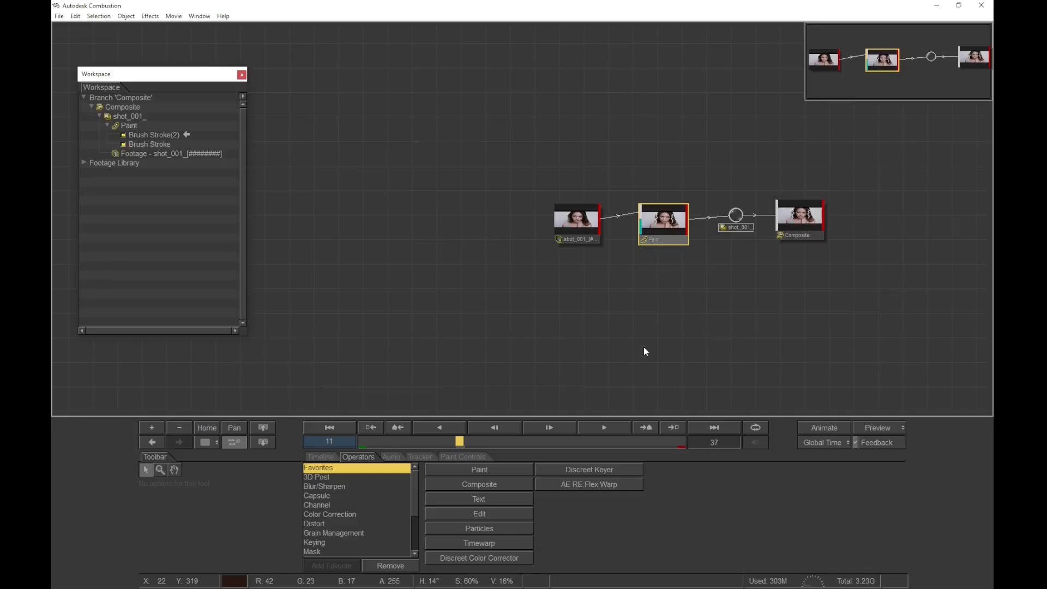
key(shift+grave)
Animate the middle control point of Brush Stroke(2), placing it on the nose at frame 11 and on the background at frame 36
click(338, 190)
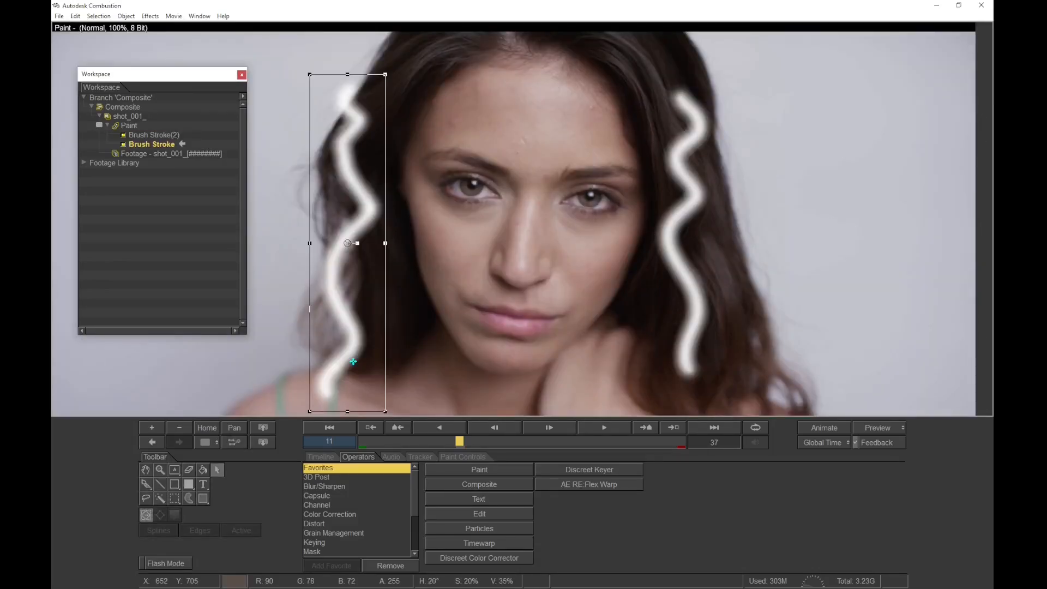
click(670, 235)
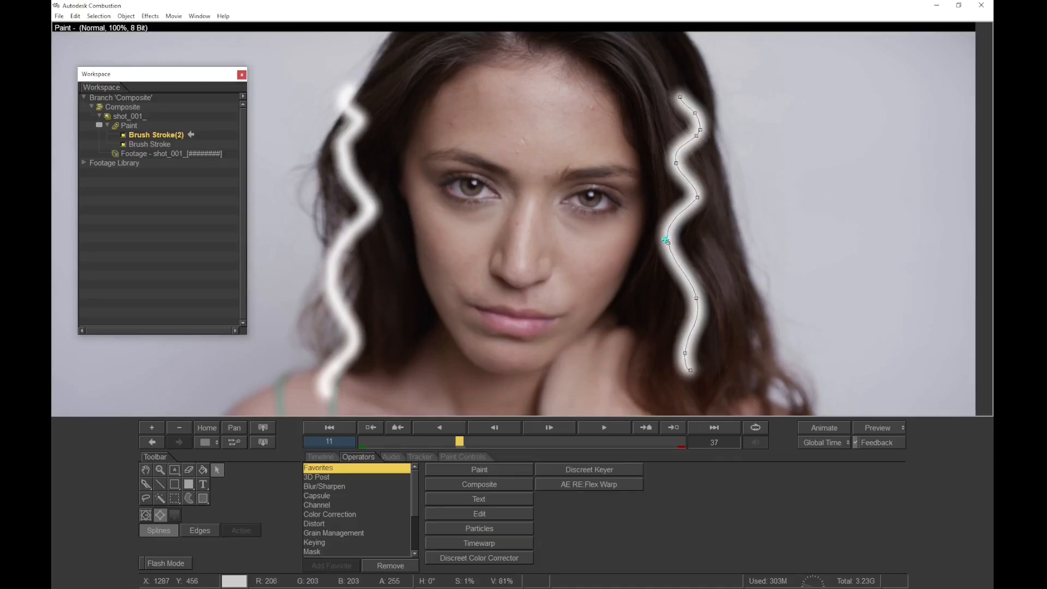
key(a)
drag(666, 240, 551, 252)
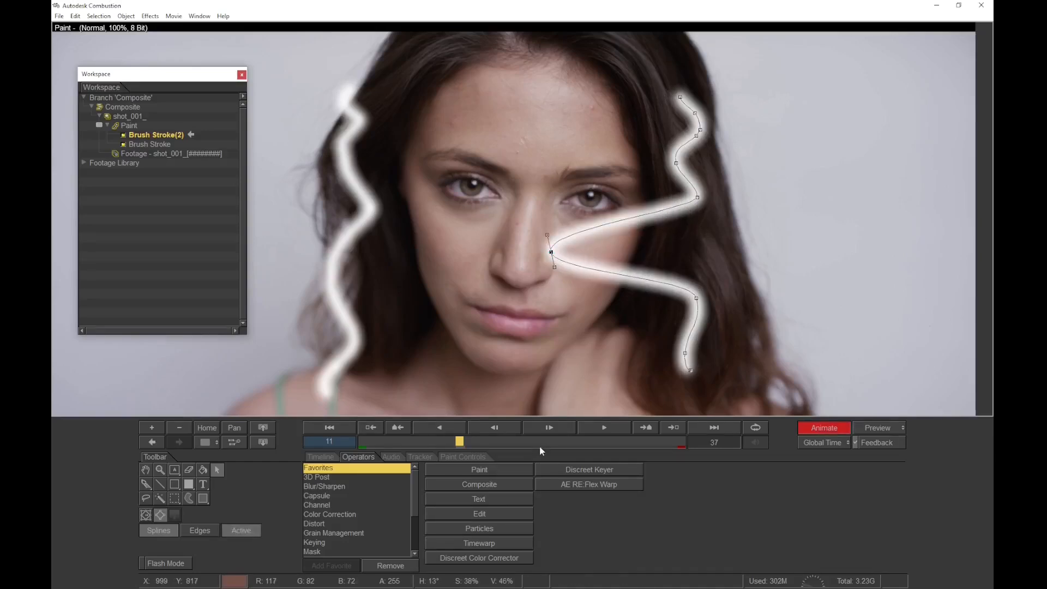
key(End)
drag(551, 252, 845, 249)
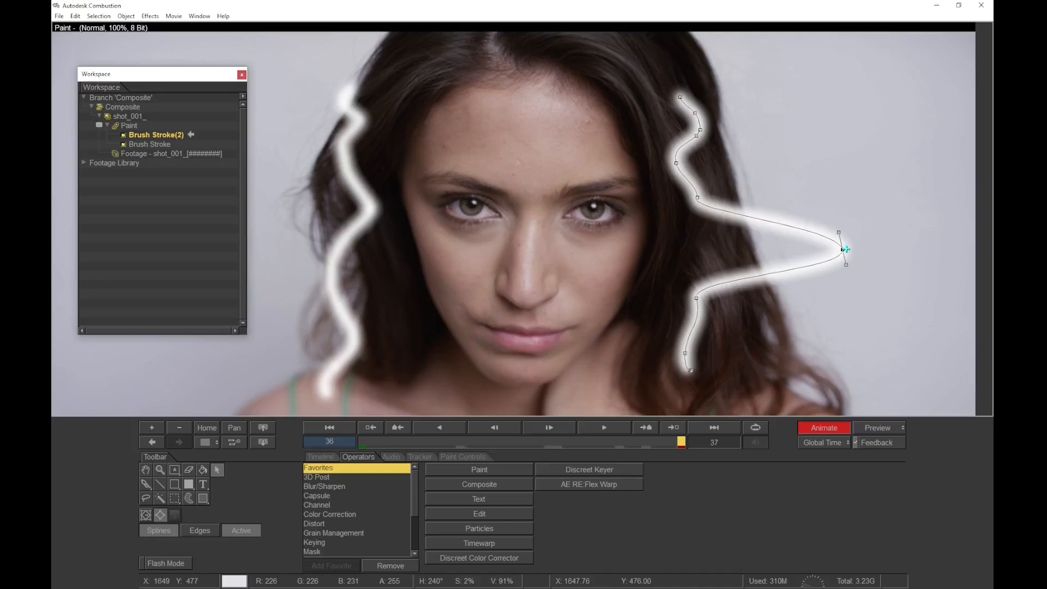
Animate the top control point of Brush Stroke(2), placing it above the eyebrow mid-clip and far out on the background at frame 36
click(537, 442)
mouse_move(681, 97)
mouse_down()
mouse_move(580, 136)
mouse_move(463, 145)
mouse_up()
drag(427, 439, 681, 441)
drag(463, 145, 969, 184)
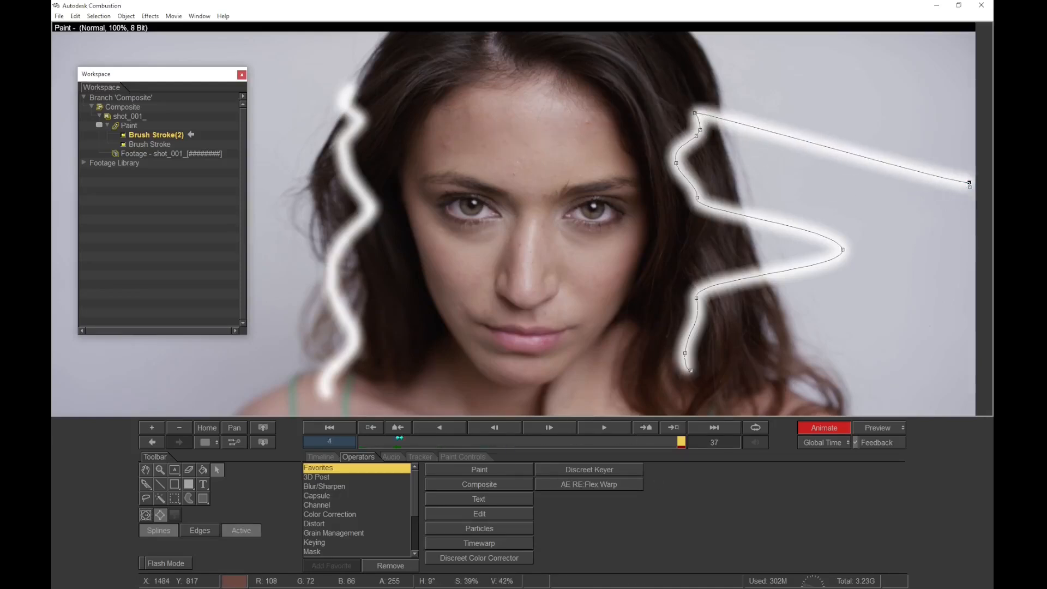
Scrub back to the early frames and play the clip to review the shape animation of Brush Stroke(2)
mouse_move(398, 438)
mouse_down()
mouse_move(406, 441)
mouse_move(389, 447)
mouse_up()
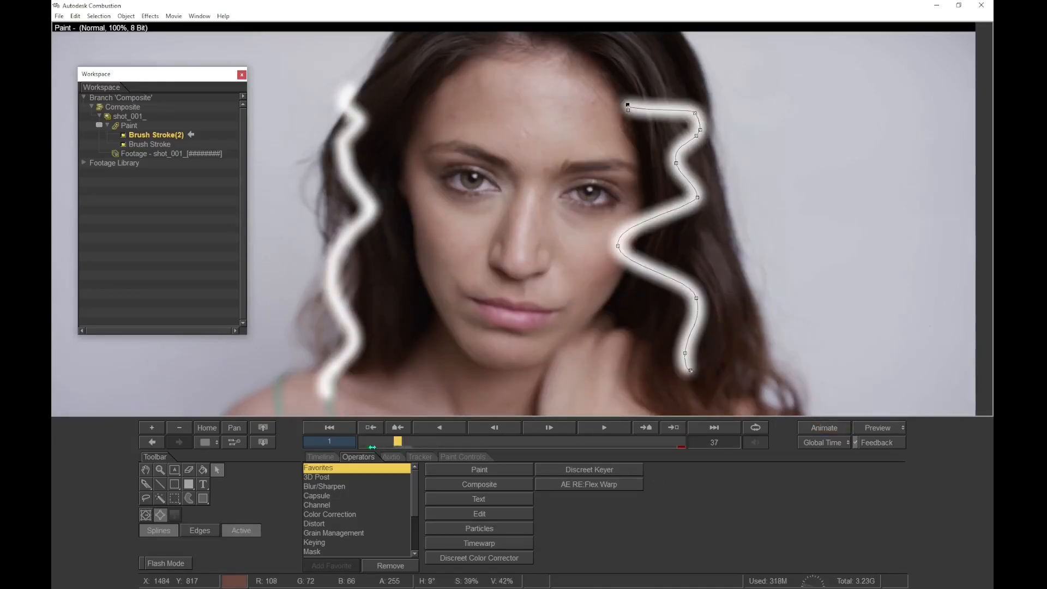
key(space)
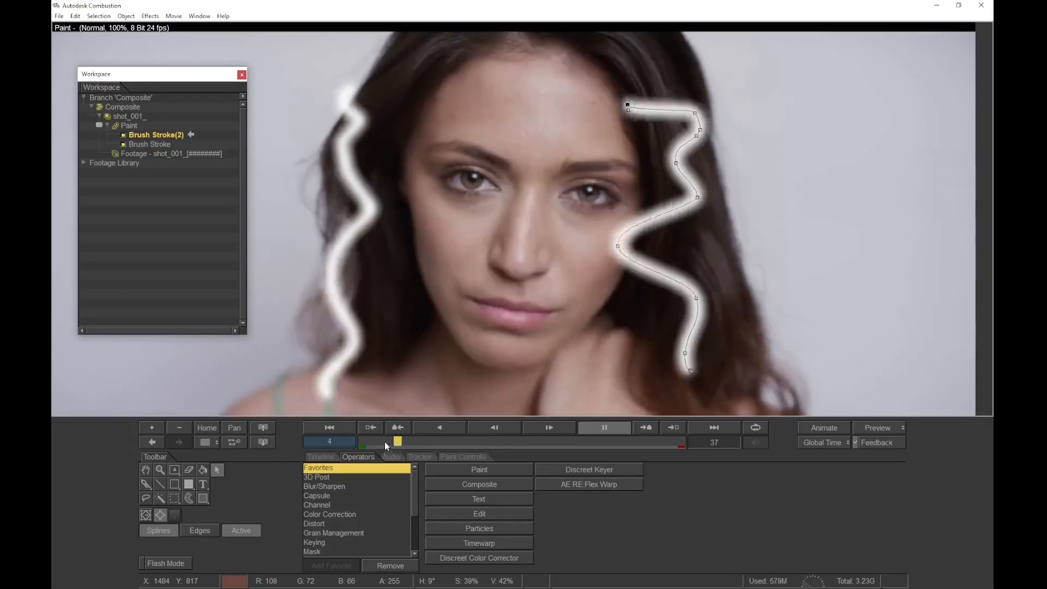
key(space)
Animate the position of the first Brush Stroke: onto the background at frame 21, over the face at frame 0, and higher over the hair at frame 36
click(359, 221)
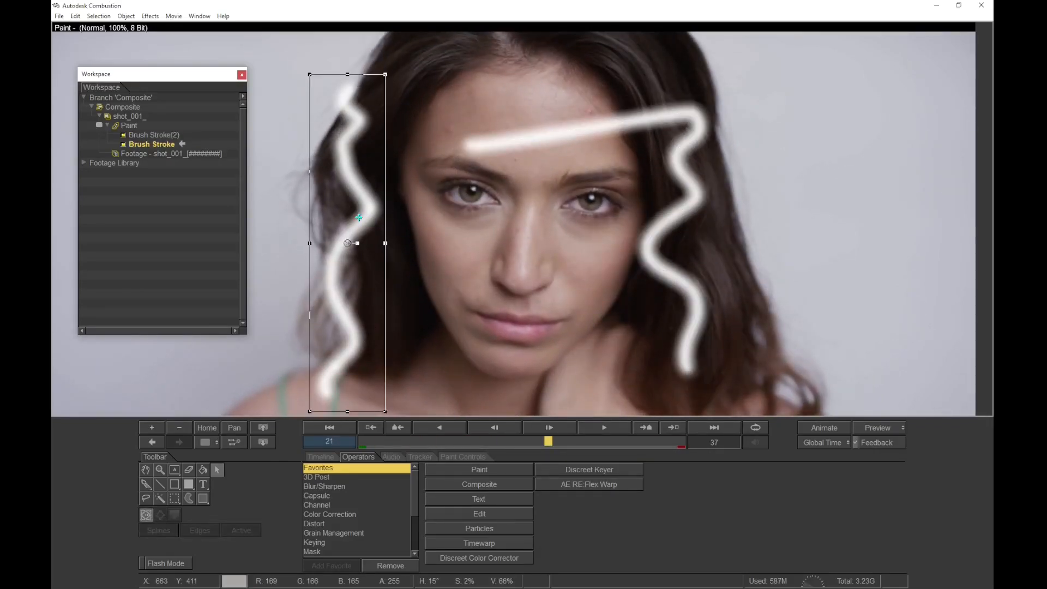
drag(359, 218, 300, 203)
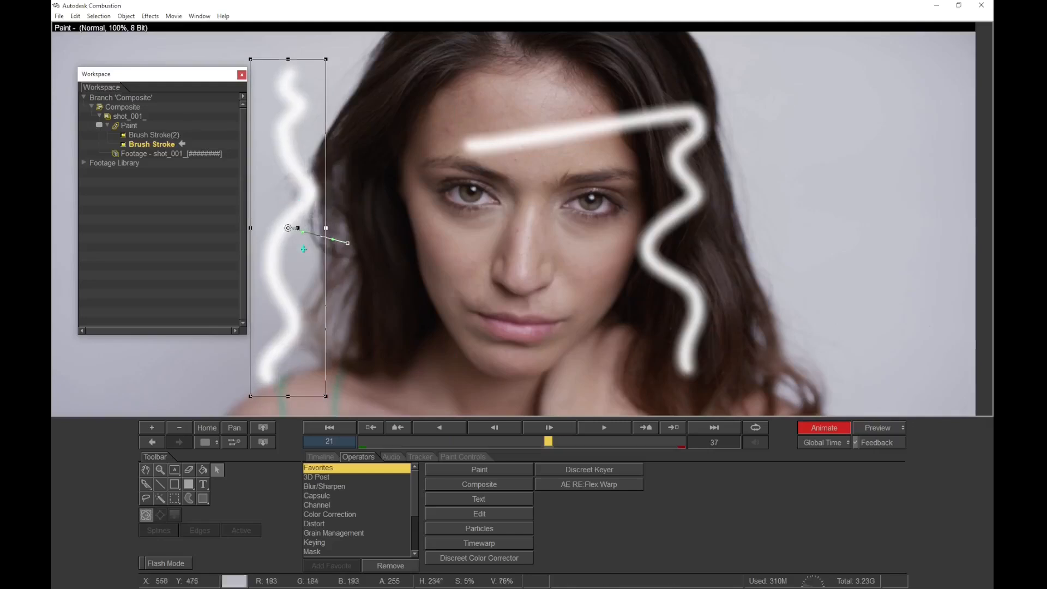
click(369, 441)
drag(359, 332, 454, 313)
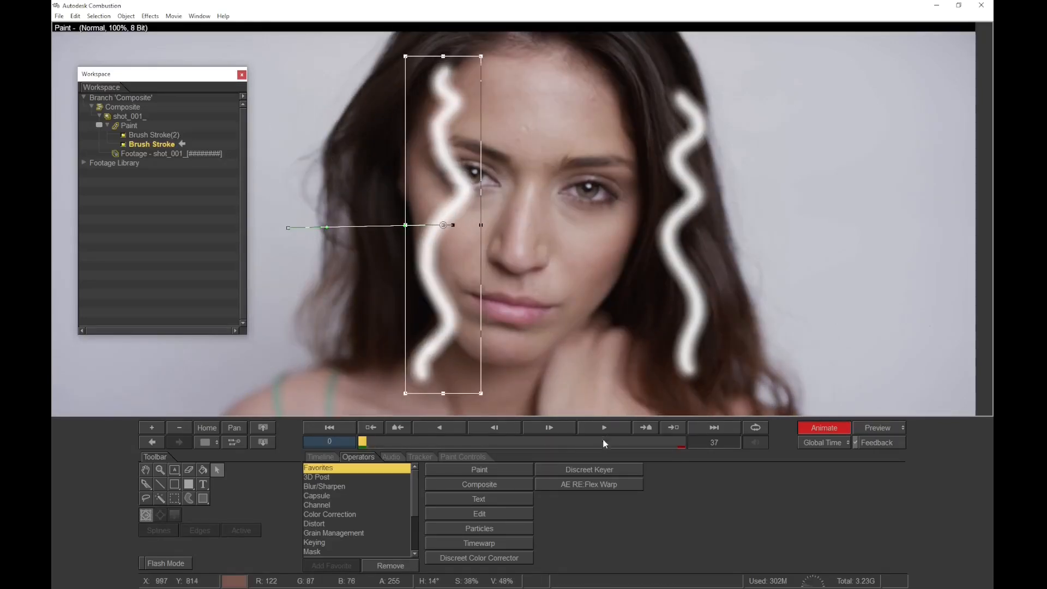
drag(604, 441, 760, 451)
drag(303, 394, 377, 321)
Animate the position of Brush Stroke(2) from the cheek at frame 0 through a mid-clip keyframe to the background at frame 36, and return to frame 0
click(691, 339)
mouse_move(393, 446)
mouse_down()
mouse_move(338, 443)
mouse_move(711, 451)
mouse_move(269, 449)
mouse_up()
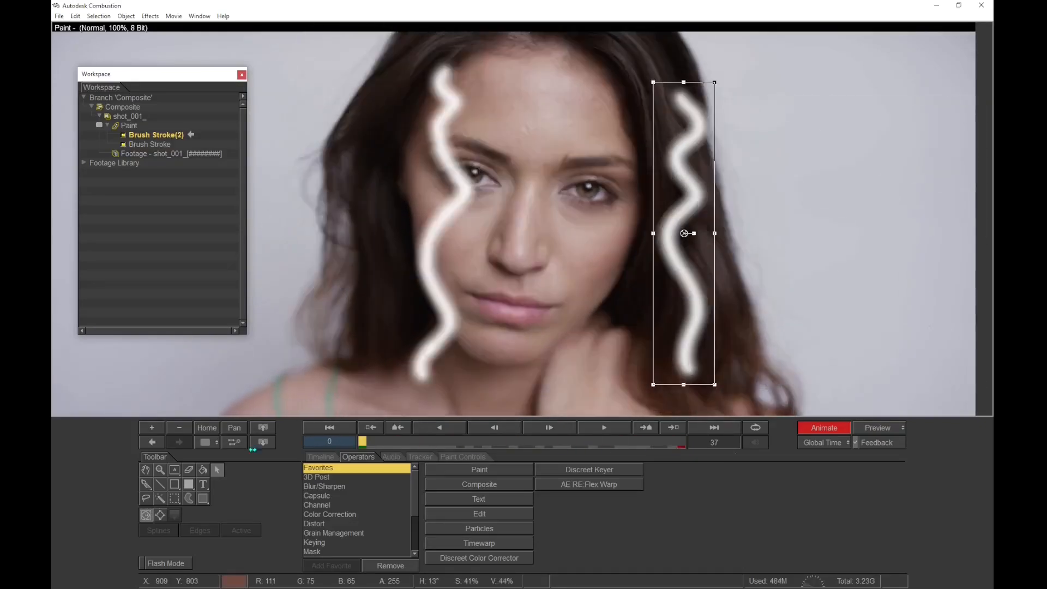
drag(679, 274, 578, 314)
drag(375, 446, 688, 446)
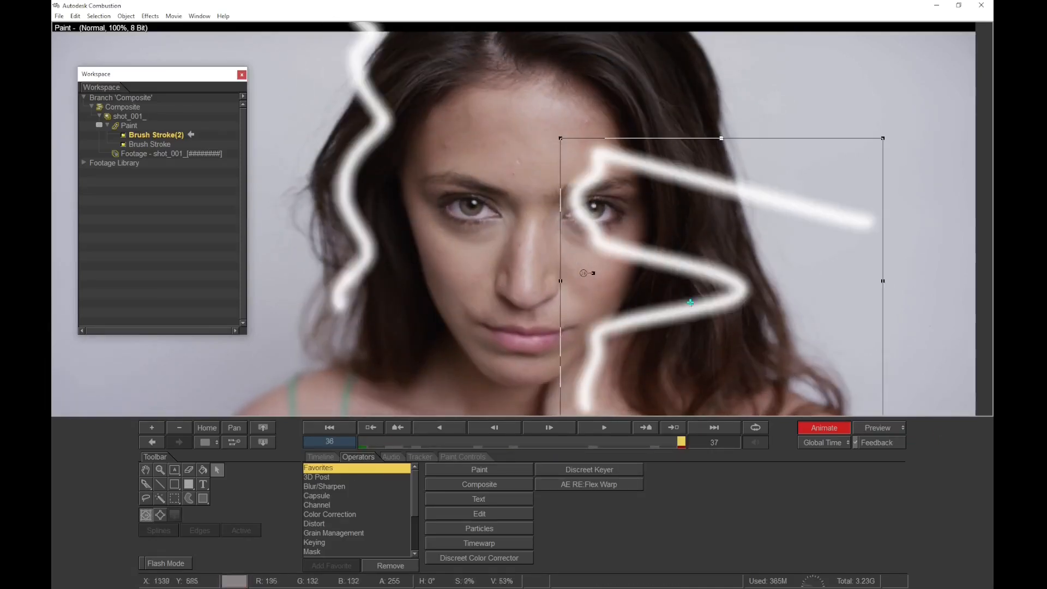
drag(625, 253, 786, 165)
drag(589, 441, 520, 441)
drag(640, 260, 609, 227)
click(318, 430)
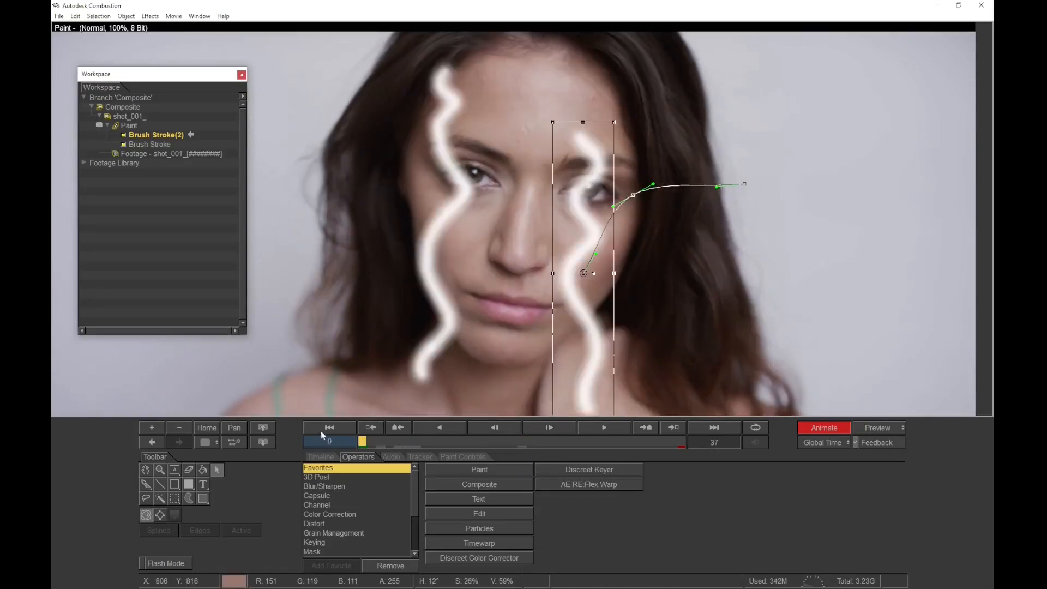
Play the clip to frame 2, turn off Animate, and examine the Transform position keyframes of Brush Stroke(2)
key(space)
key(space)
key(a)
click(315, 457)
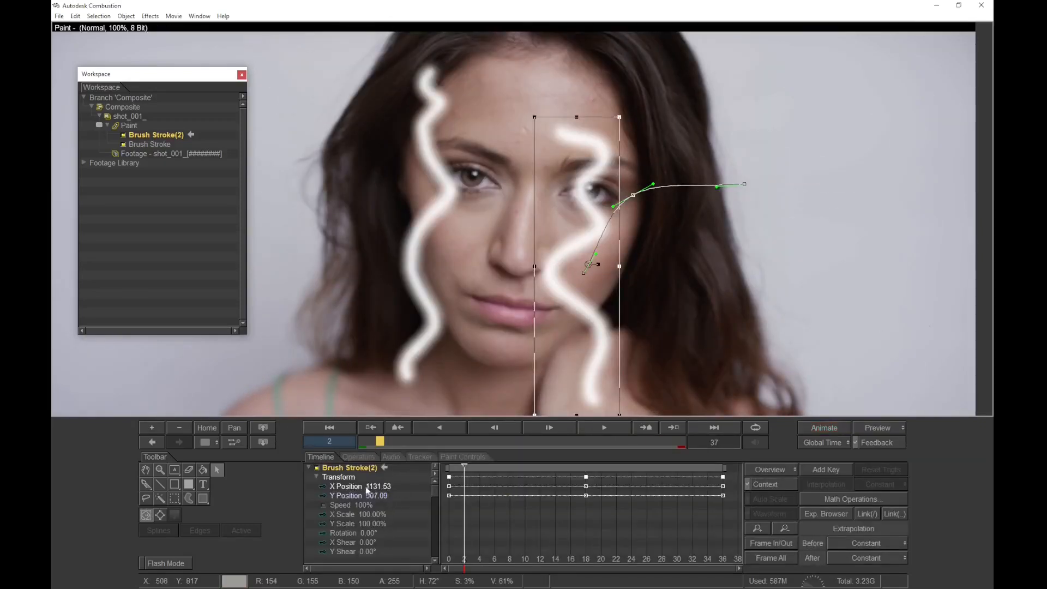
click(158, 137)
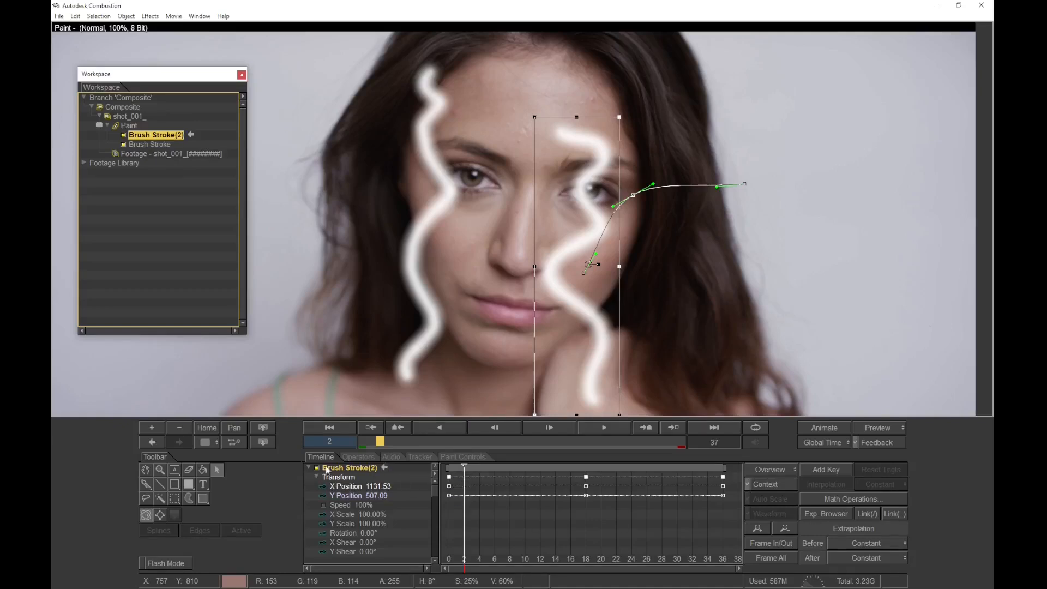
click(316, 477)
Keyframe Point(7) of Brush Stroke(2) at frame 2 by moving it from the cheek out onto the hair
key(Tab)
click(549, 275)
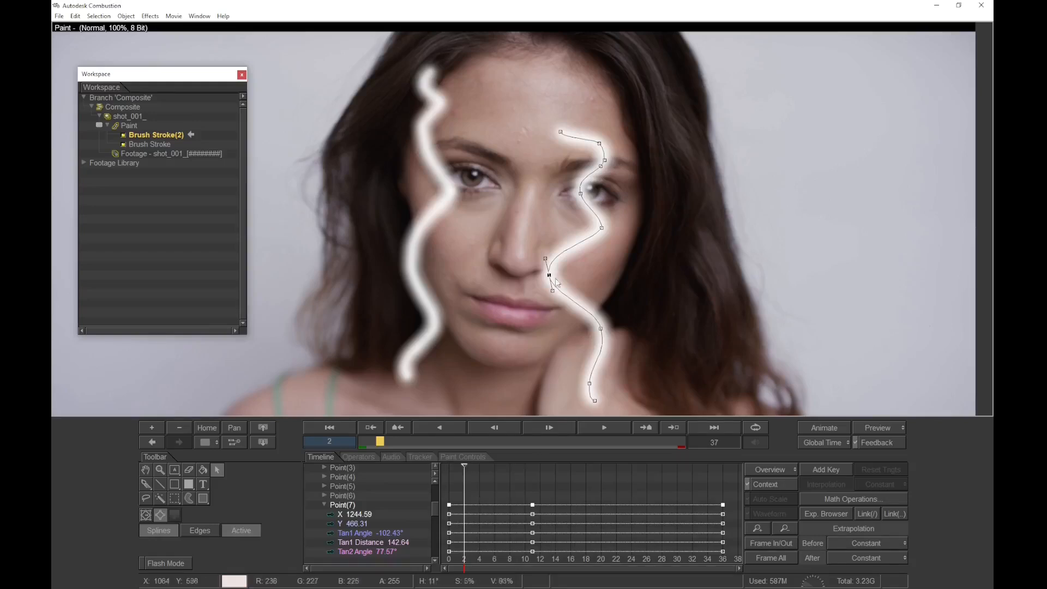
mouse_move(552, 275)
mouse_down()
mouse_move(666, 276)
mouse_move(562, 280)
mouse_move(675, 290)
mouse_up()
Step forward frame by frame to frame 10 to review how the stroke's shape changes, and deselect the stroke
key(Page_Down)
key(Page_Down)
key(Page_Down)
key(Page_Down)
key(Page_Down)
key(Page_Down)
key(Page_Down)
key(Page_Down)
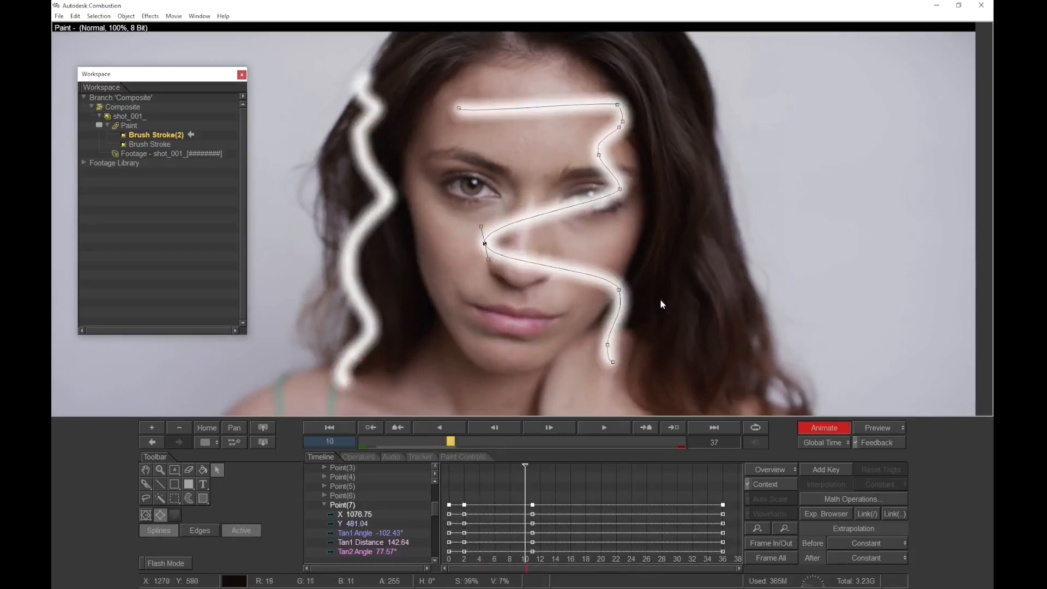
click(458, 470)
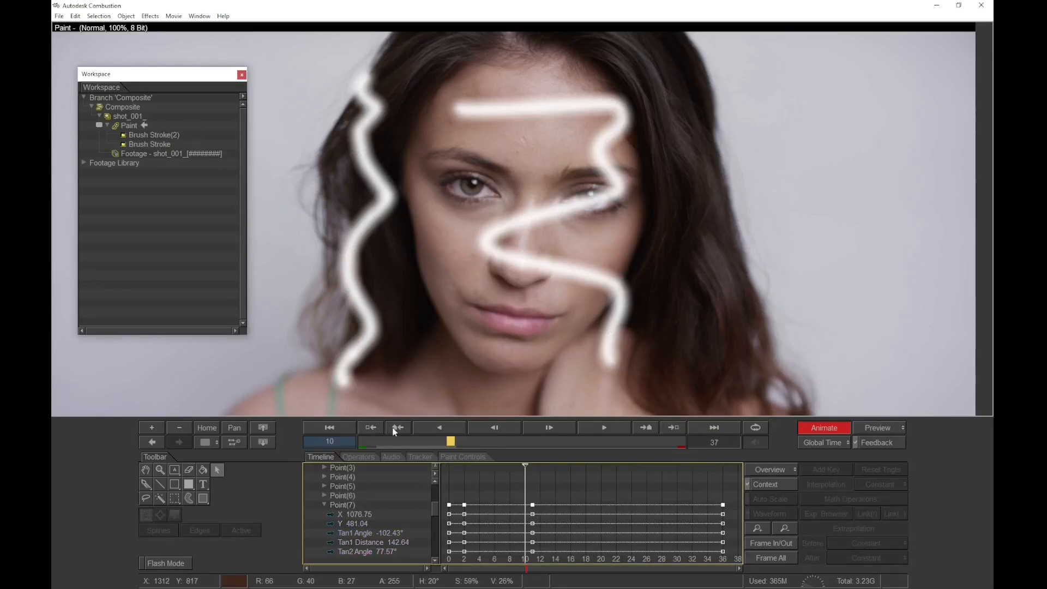
Select the keyframes of Point(7), jump between them to examine the shape at each one, and scrub to frame 13
drag(439, 447, 418, 444)
click(376, 505)
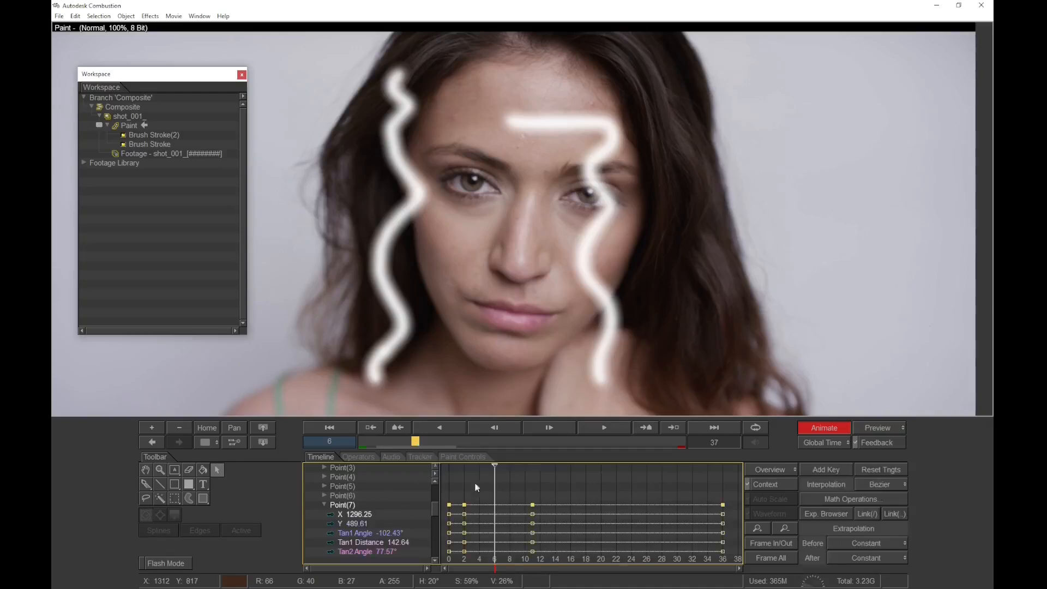
click(666, 427)
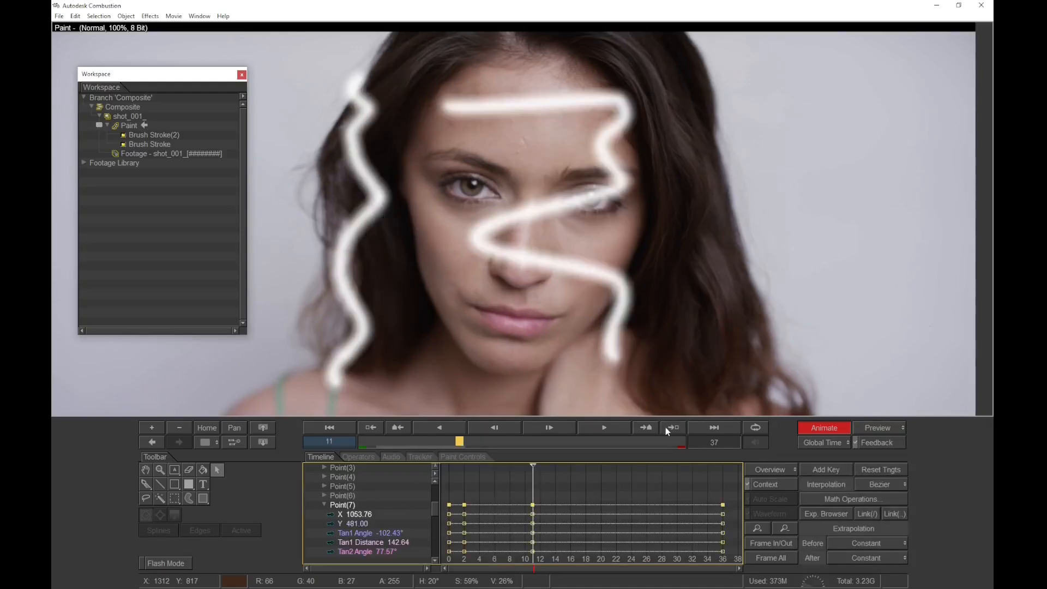
click(370, 429)
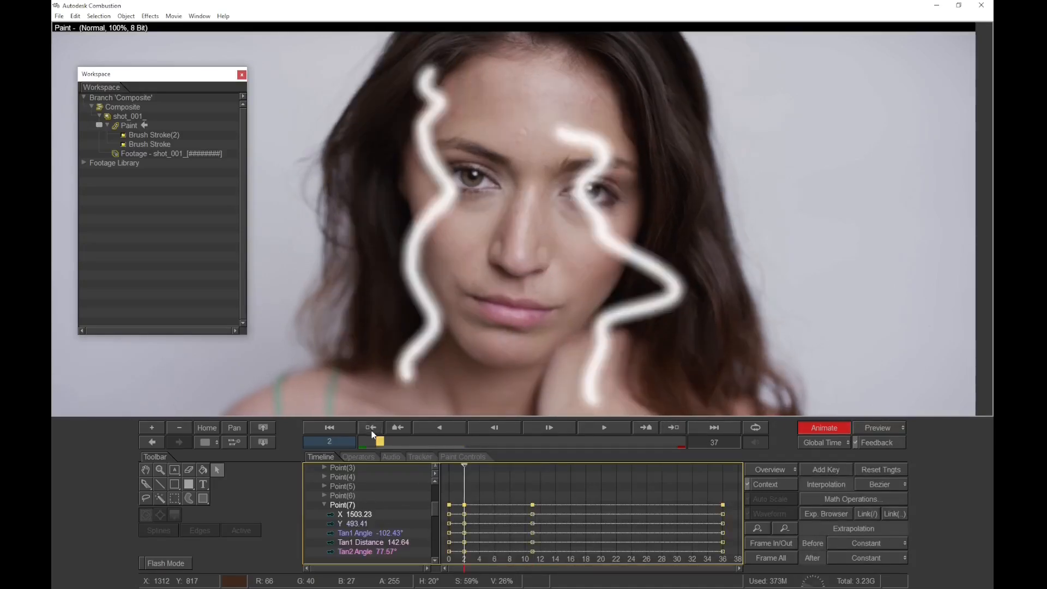
click(677, 430)
click(675, 430)
mouse_move(656, 444)
mouse_down()
mouse_move(449, 442)
mouse_move(627, 442)
mouse_move(477, 441)
mouse_up()
Delete Brush Stroke and Brush Stroke(2) together from the Paint operator
click(161, 143)
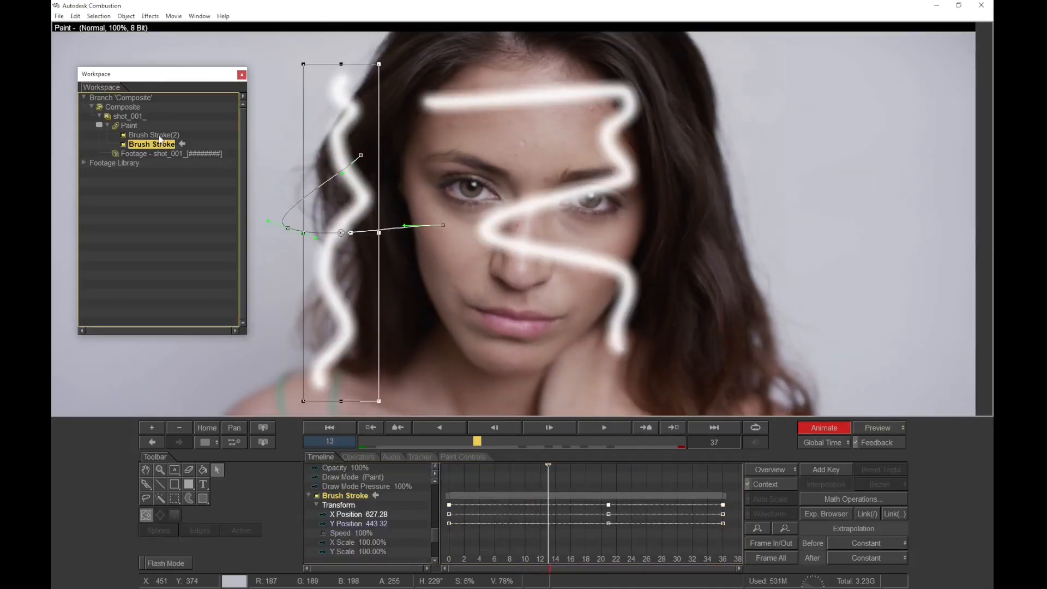
ctrl+click(157, 136)
right_click(160, 136)
click(191, 175)
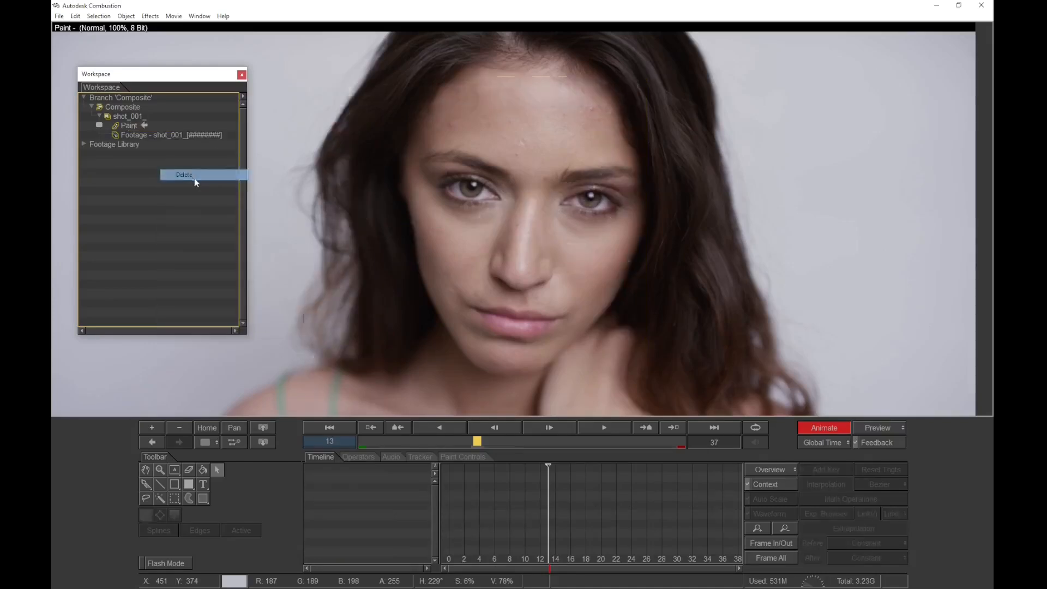
Set the freehand brush to Reveal with Current as the source and frame 13 as the revealed frame
click(147, 482)
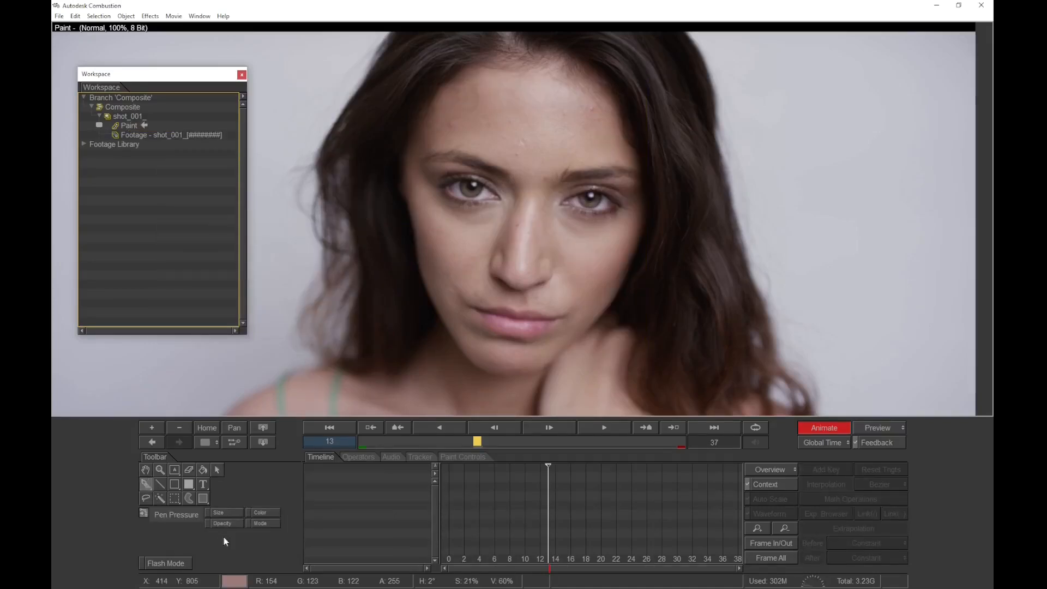
click(451, 456)
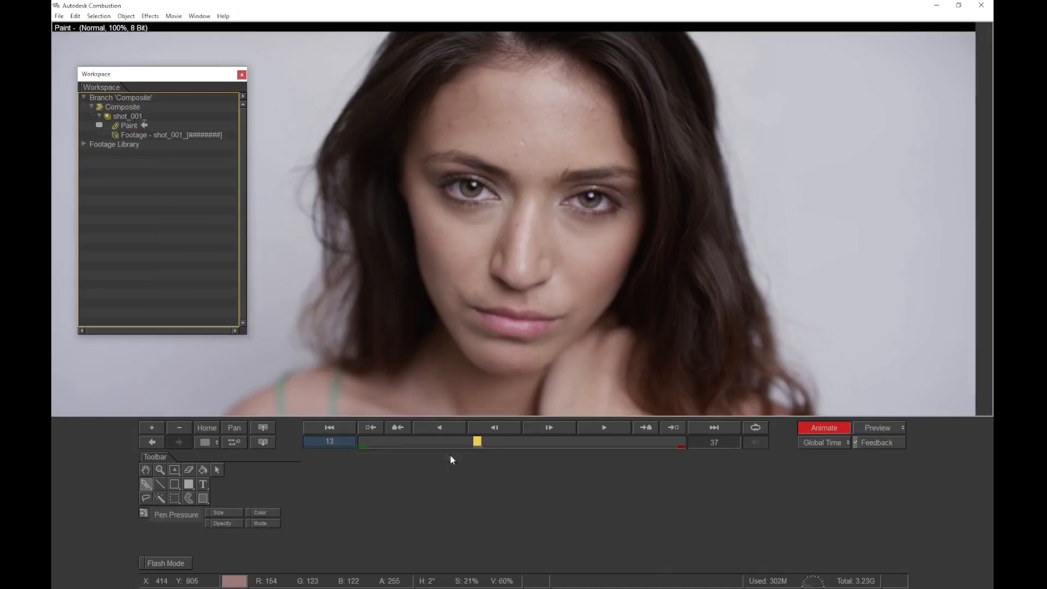
click(463, 532)
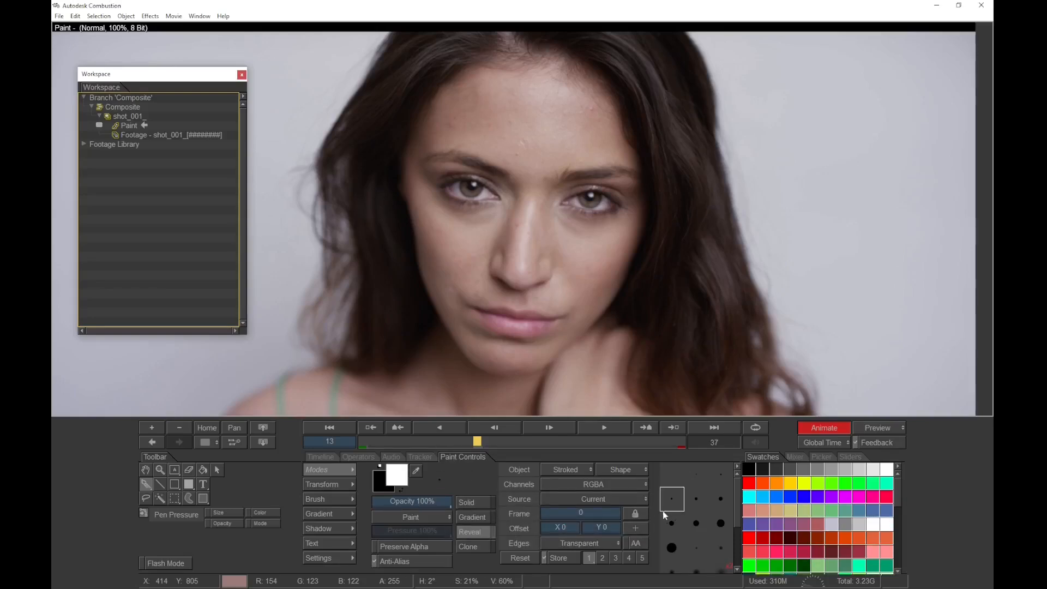
click(602, 515)
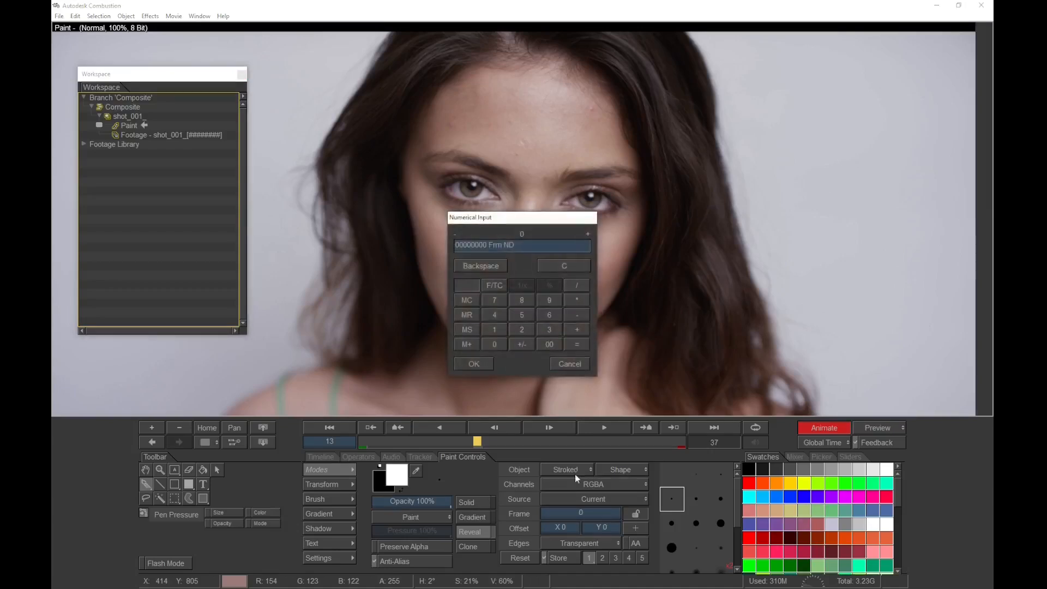
click(474, 364)
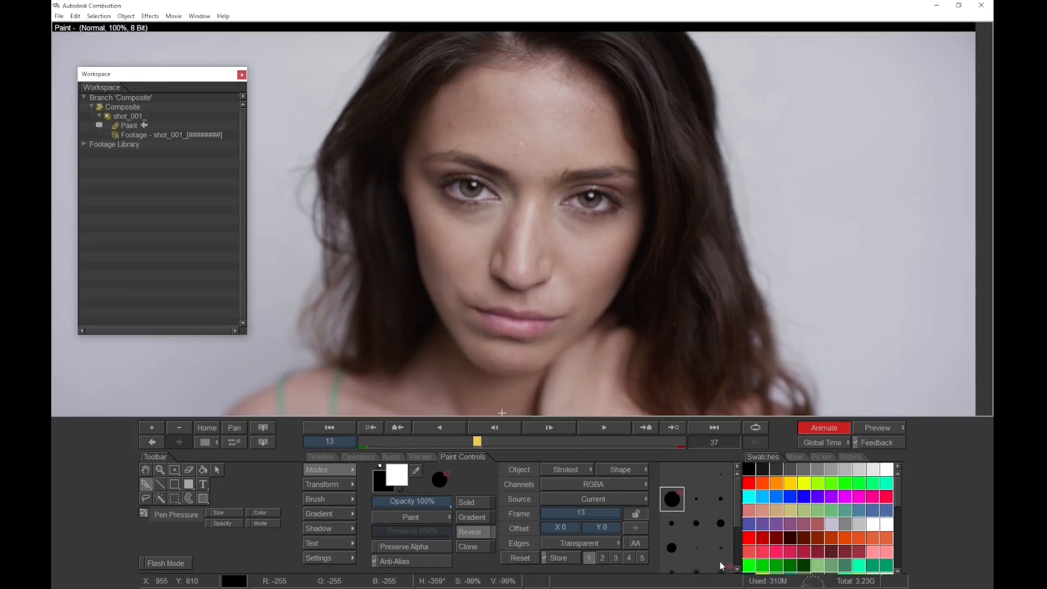
Choose a soft round brush preset of size 100 and remove the extra point near the start of its falloff curve
mouse_move(737, 507)
mouse_down()
mouse_move(734, 550)
mouse_move(734, 526)
mouse_up()
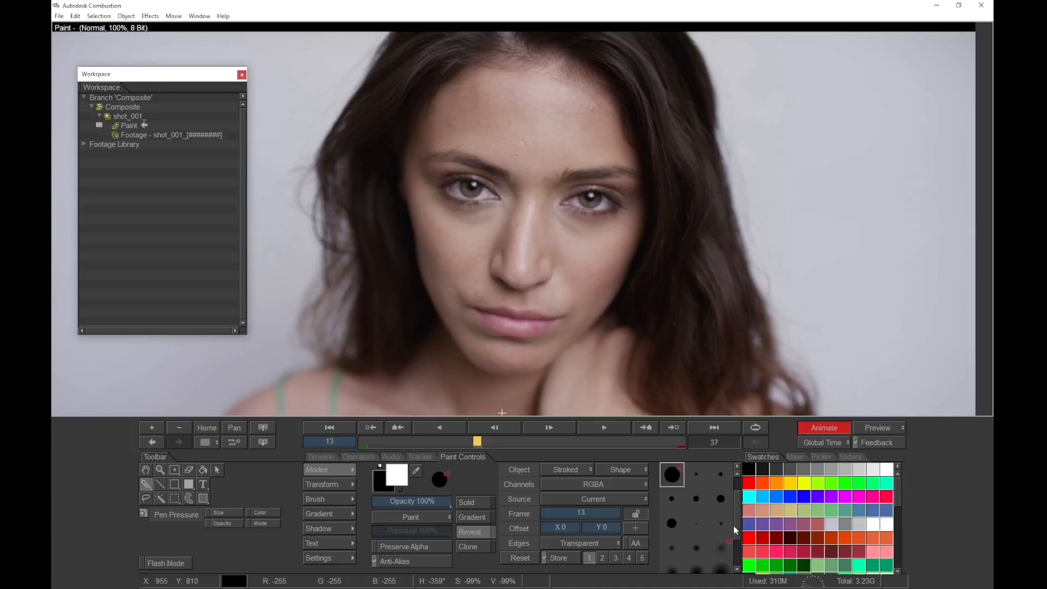
click(719, 550)
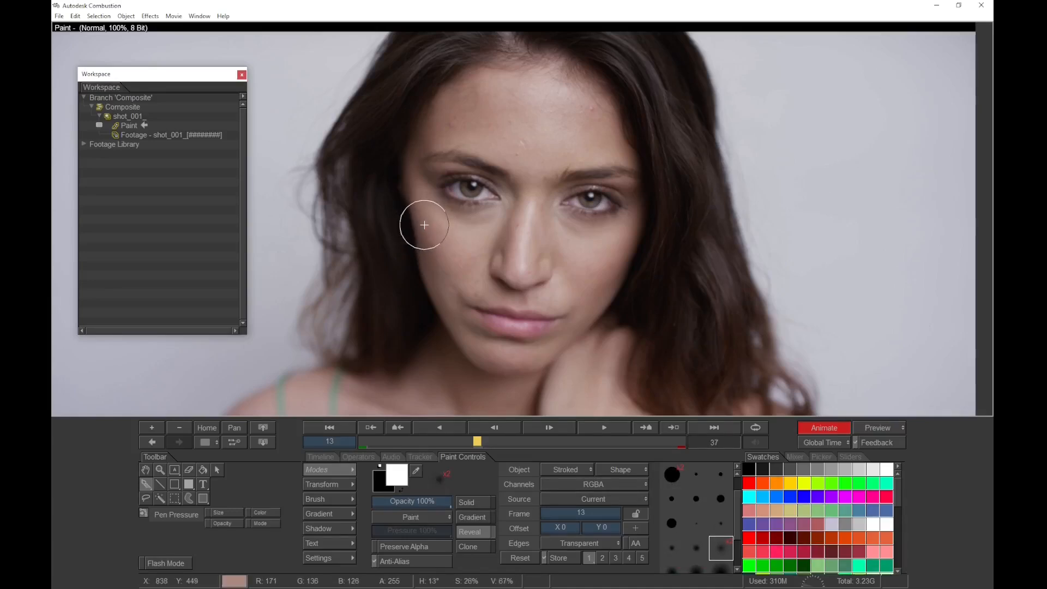
click(319, 515)
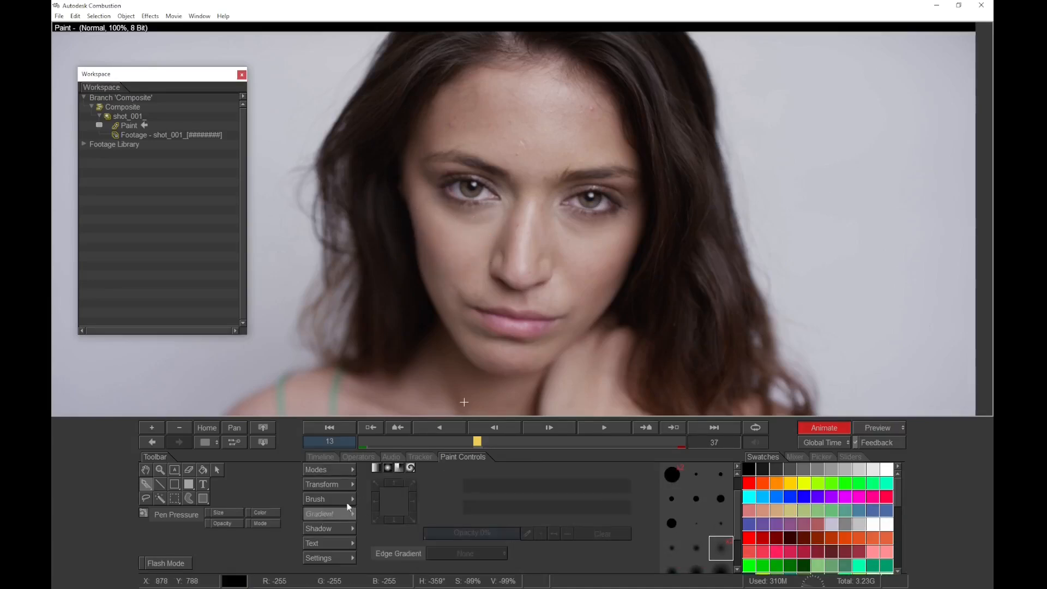
click(340, 500)
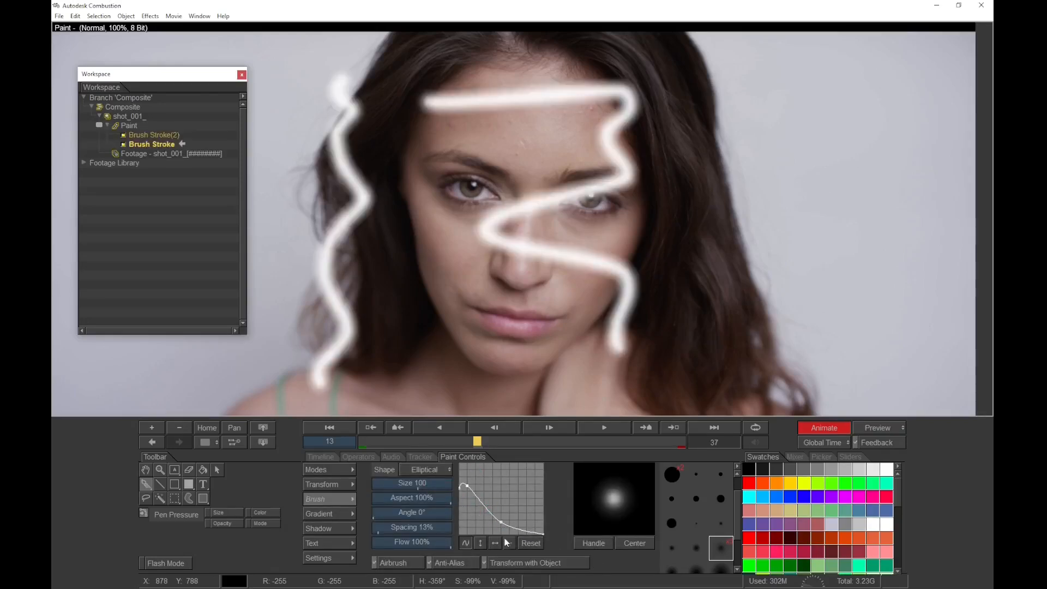
click(508, 543)
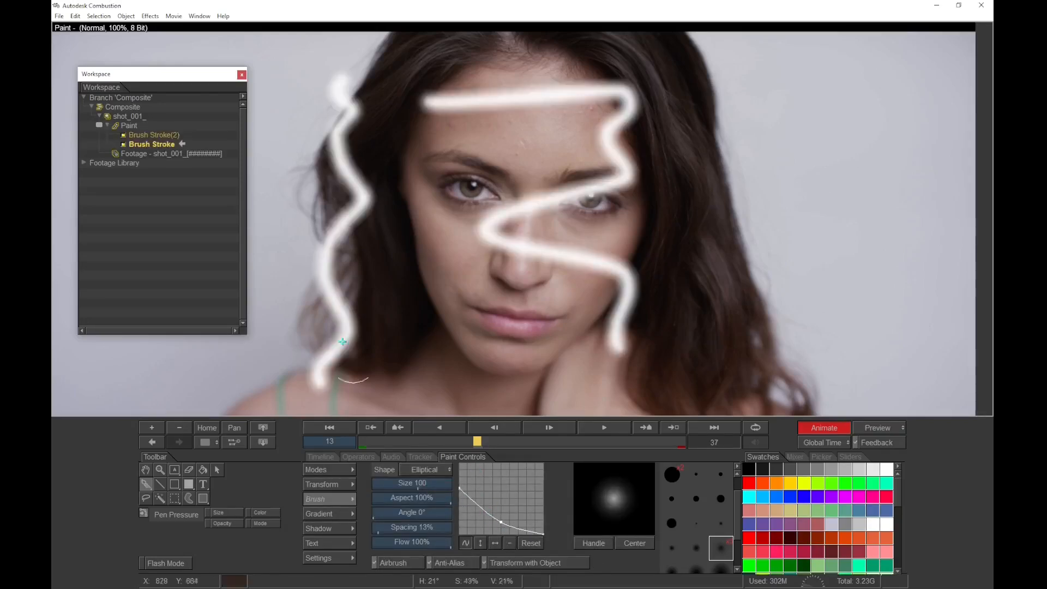
Select both restored brush strokes in the workspace and delete them again
shift+click(158, 135)
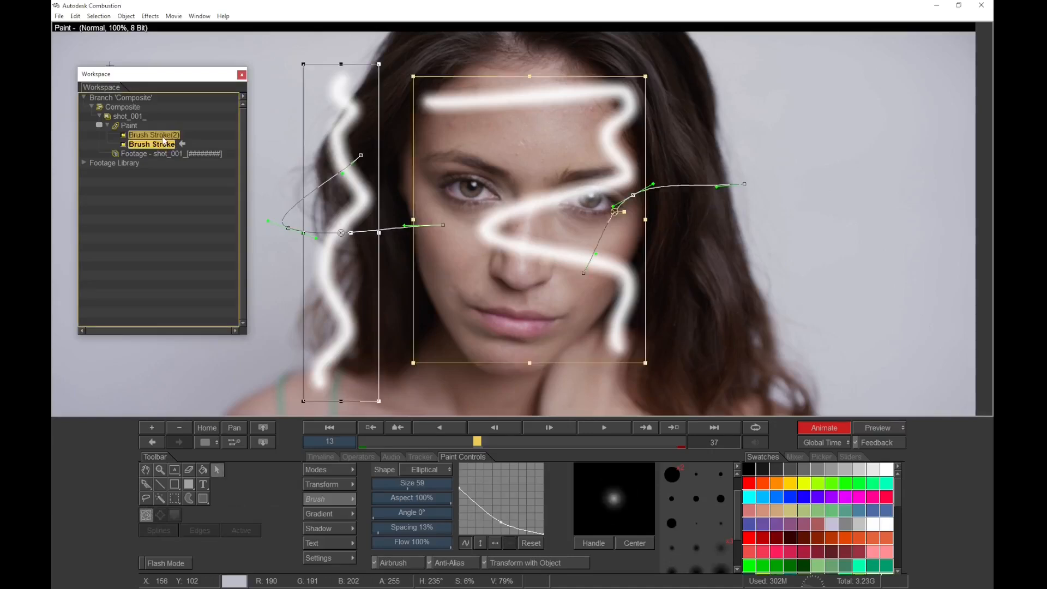
right_click(163, 137)
click(188, 176)
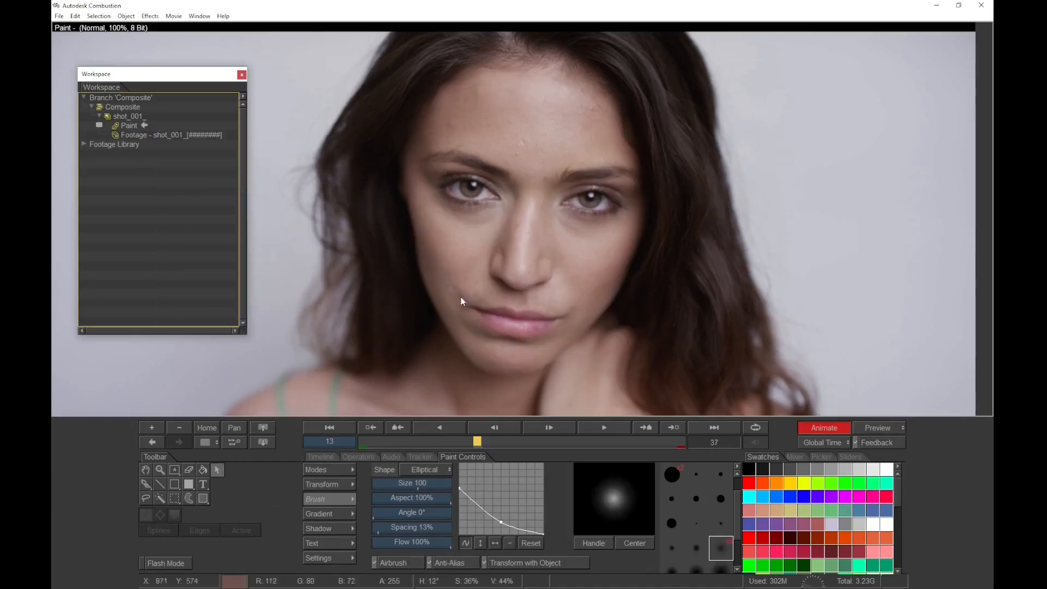
Draw a short Reveal brush stroke beneath the woman's eye beside the nose, and adjust its control points to follow the under-eye area
click(149, 484)
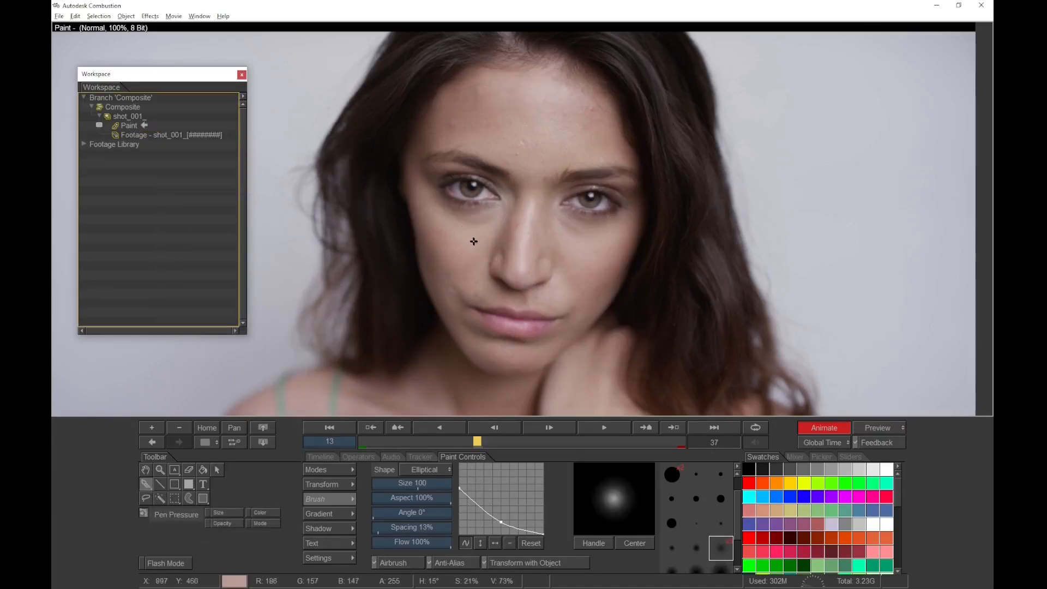
drag(487, 223, 448, 215)
key(s)
click(447, 215)
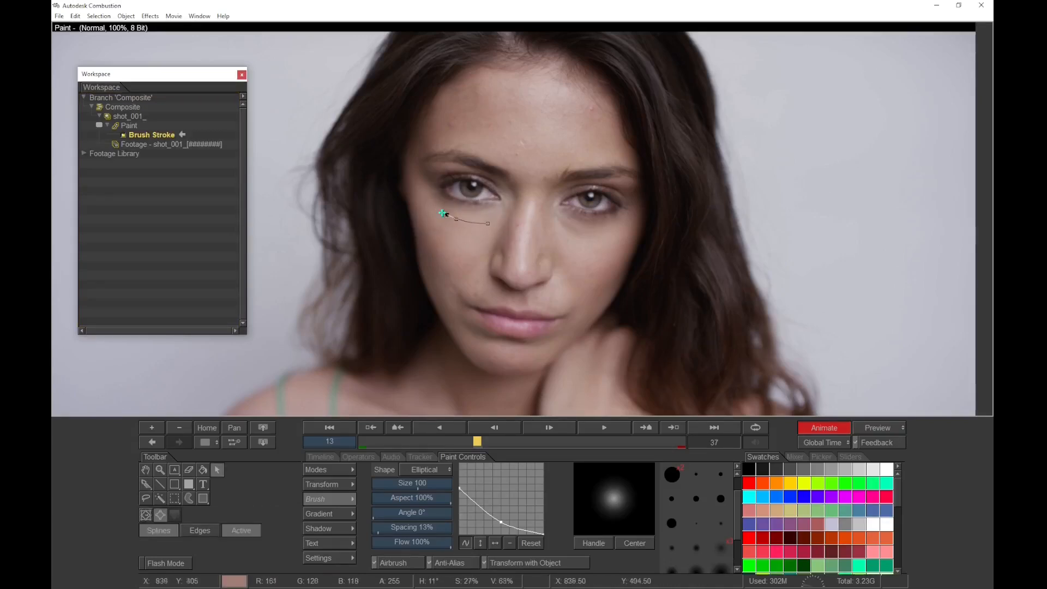
mouse_move(485, 224)
mouse_down()
mouse_move(494, 220)
mouse_move(450, 222)
mouse_up()
key(Escape)
key(Escape)
Keep the under-eye stroke in Reveal mode with Current as its source, and set its revealed frame to 13
click(345, 468)
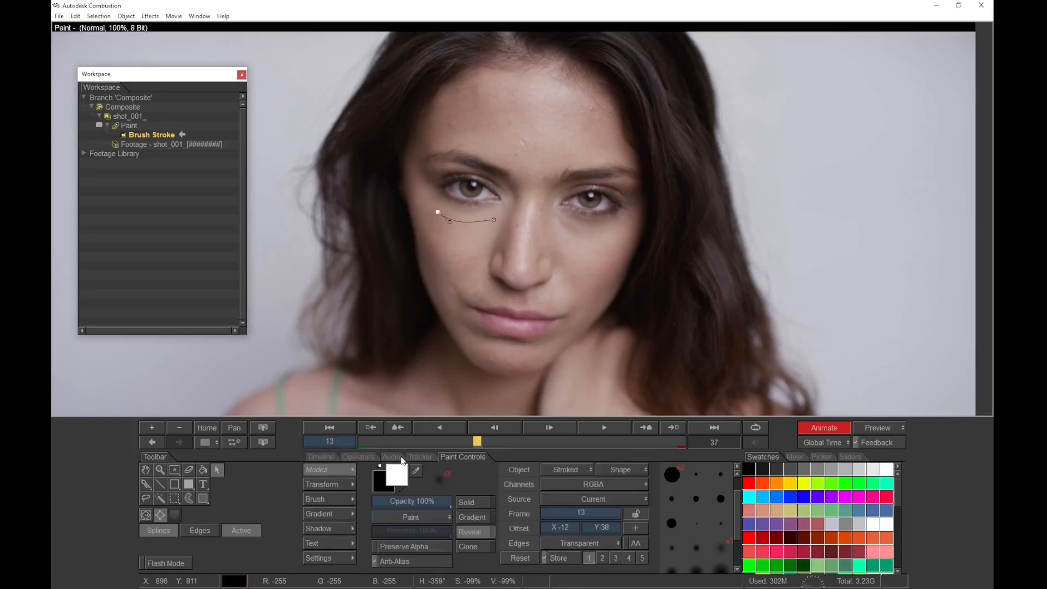
click(591, 500)
click(597, 500)
click(475, 532)
click(475, 532)
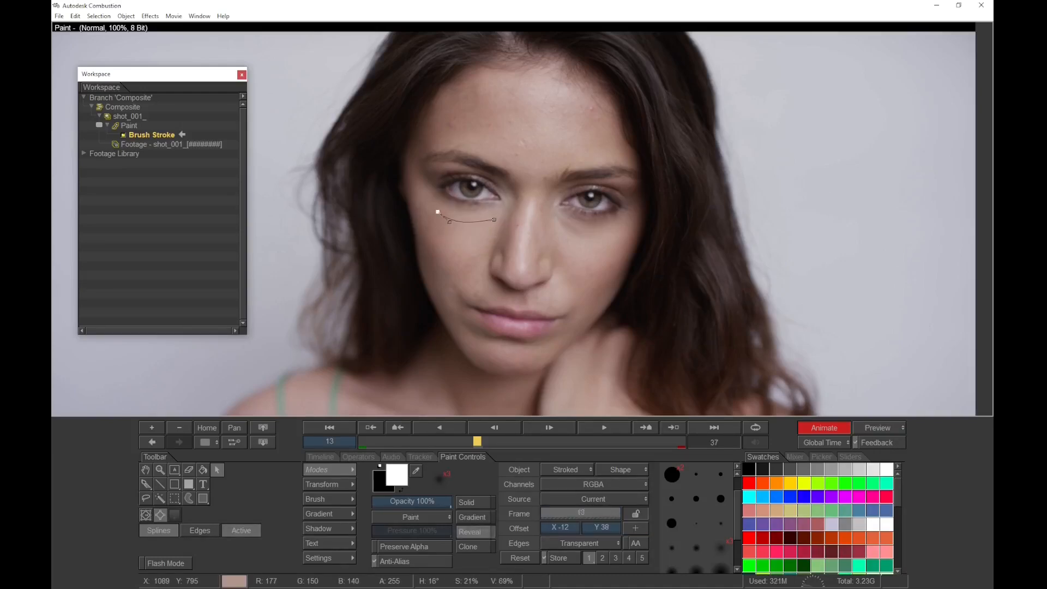
click(589, 514)
click(495, 329)
click(543, 328)
click(474, 364)
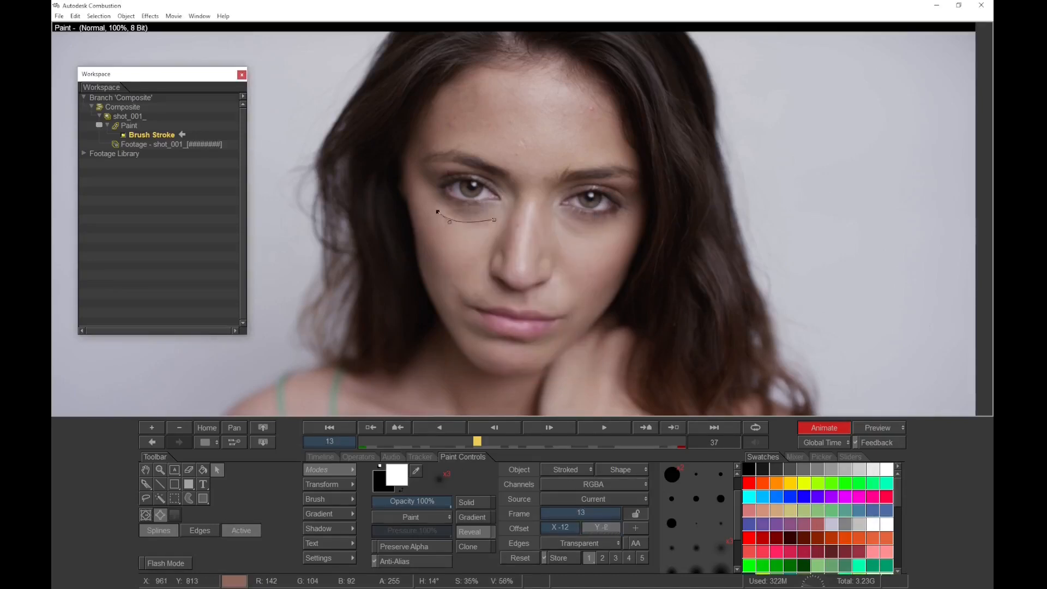
Try different vertical source offsets for the under-eye stroke, and reset its offset to X 0 and Y 0
drag(601, 527, 612, 528)
click(603, 528)
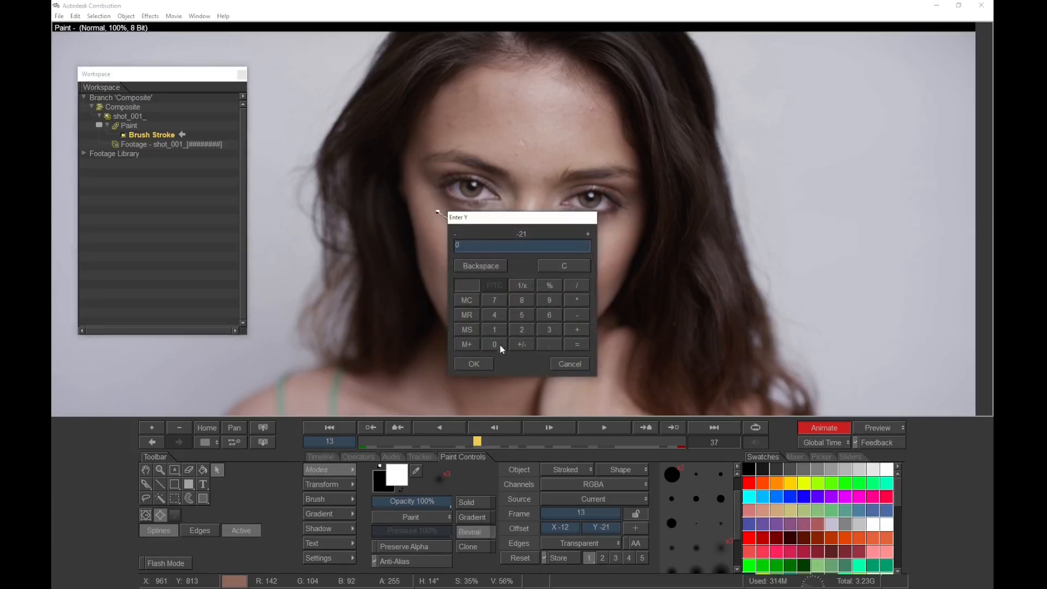
click(489, 364)
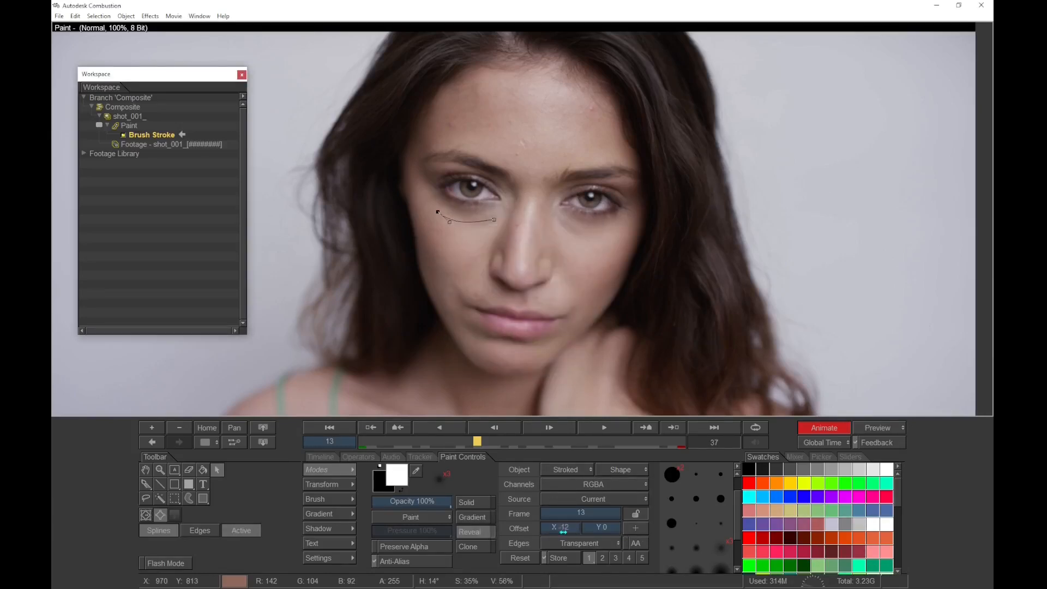
click(562, 527)
click(485, 364)
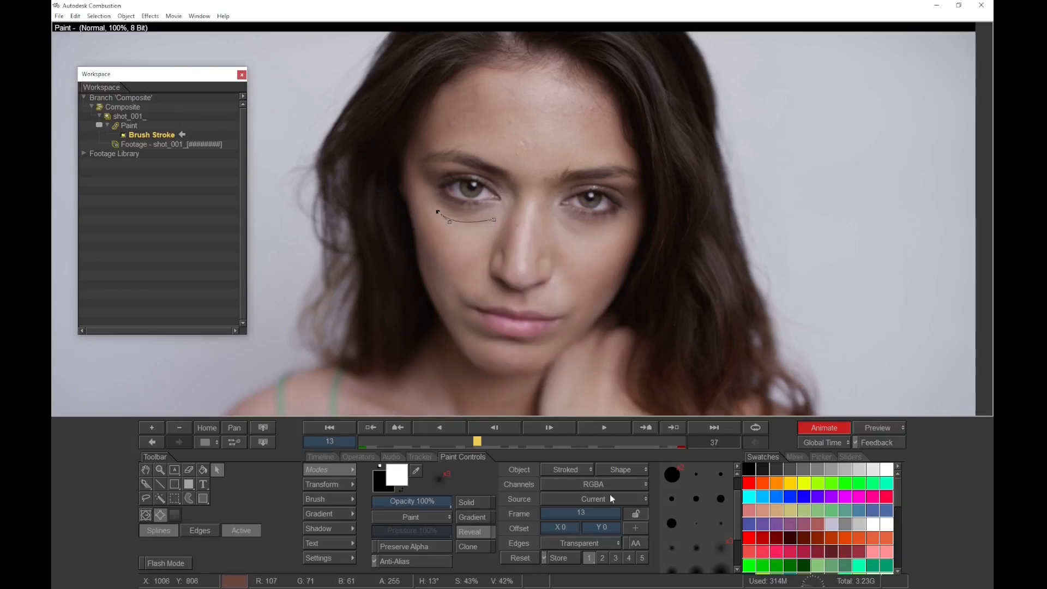
Set the under-eye stroke's vertical source offset to 36 and its opacity to 80%, and leave control point editing
mouse_move(598, 527)
mouse_down()
mouse_move(611, 528)
mouse_move(589, 529)
mouse_up()
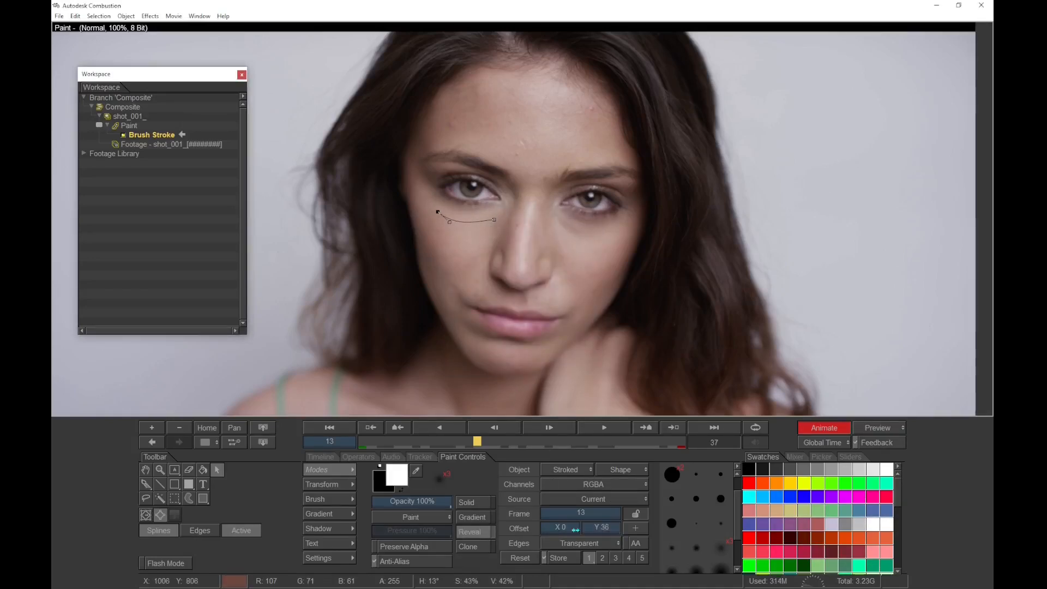
mouse_move(425, 501)
mouse_down()
mouse_move(406, 501)
mouse_move(435, 502)
mouse_up()
key(Escape)
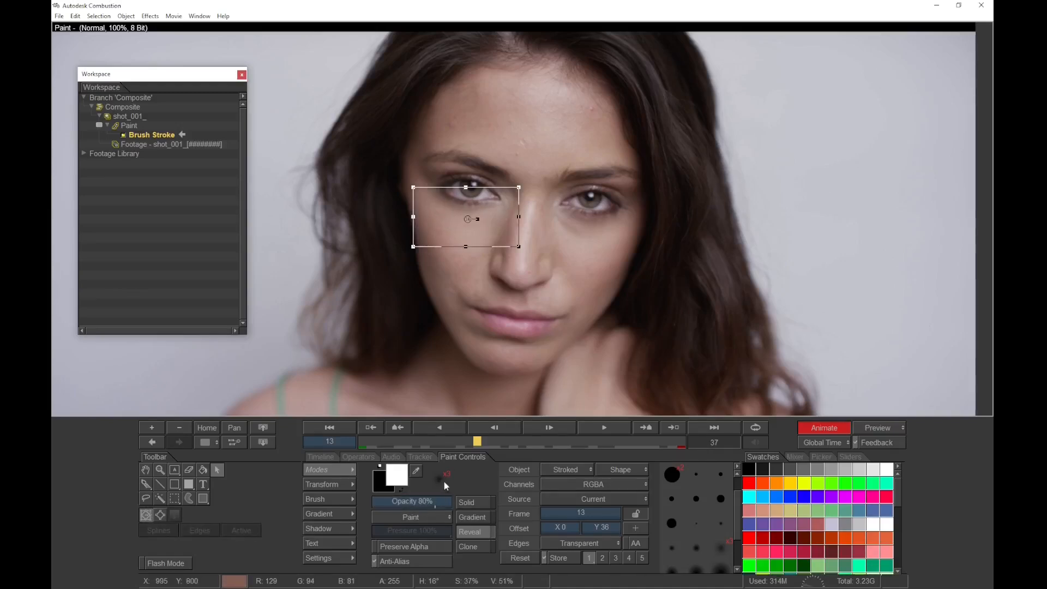
Track the under-eye stroke's position on the eye's inner corner with a Roaming reference and 72% tolerance, analyzing forward and backward, and close the tracker
click(420, 458)
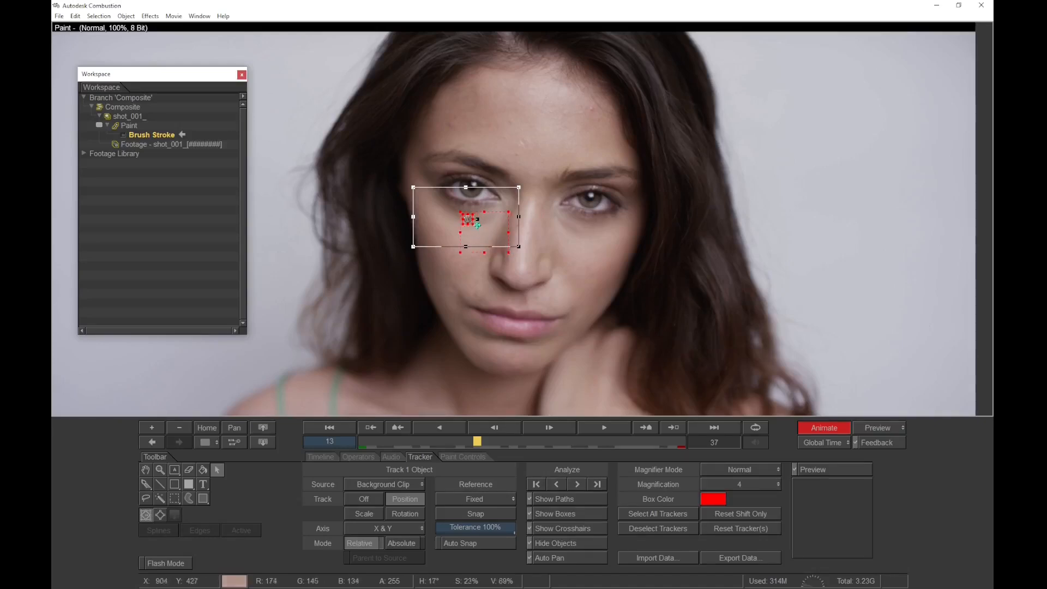
drag(478, 229, 496, 207)
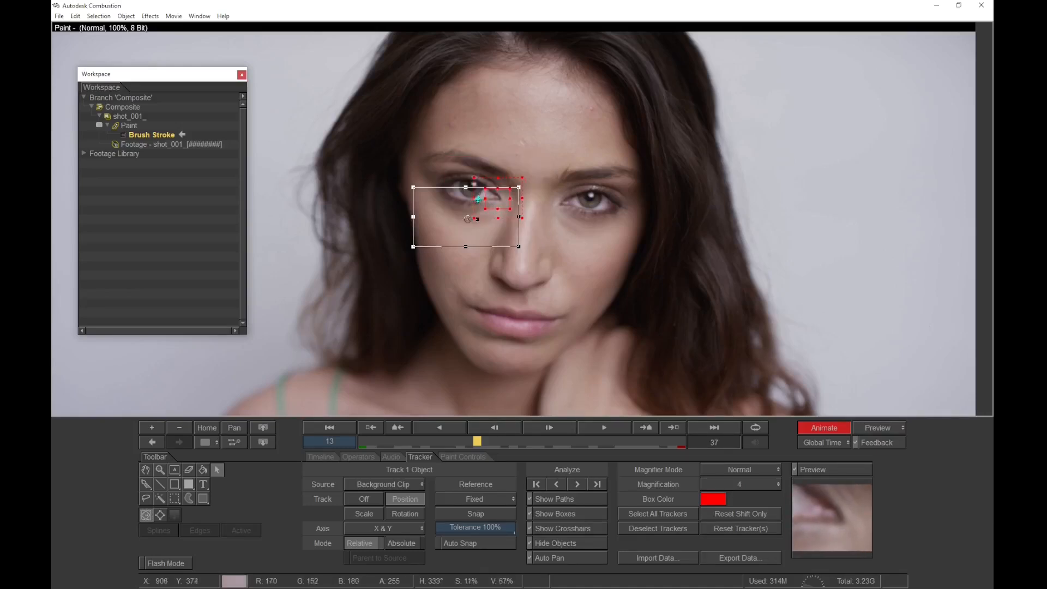
click(494, 502)
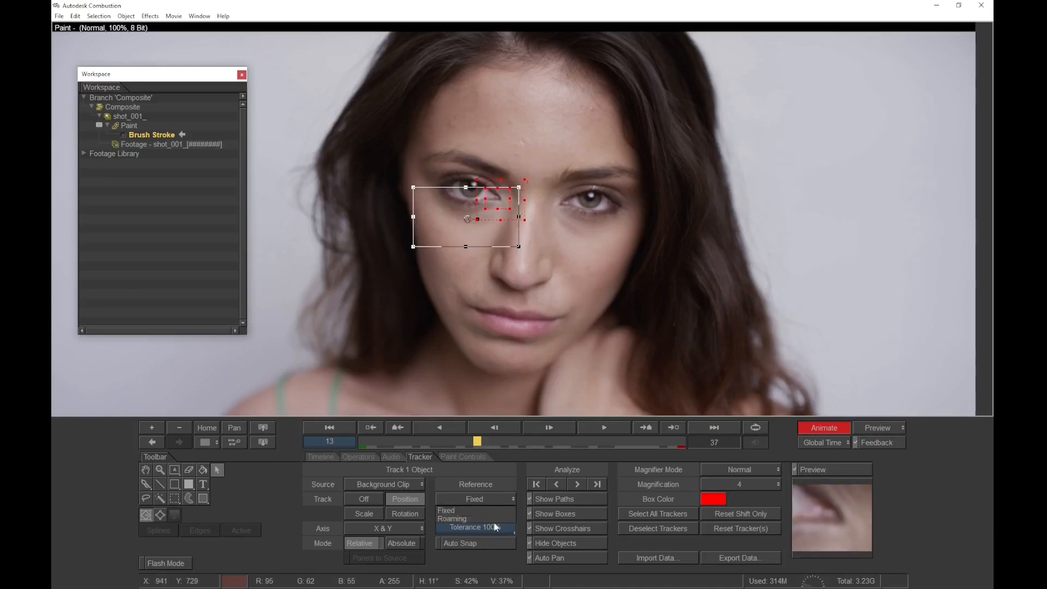
click(495, 519)
click(594, 489)
click(555, 484)
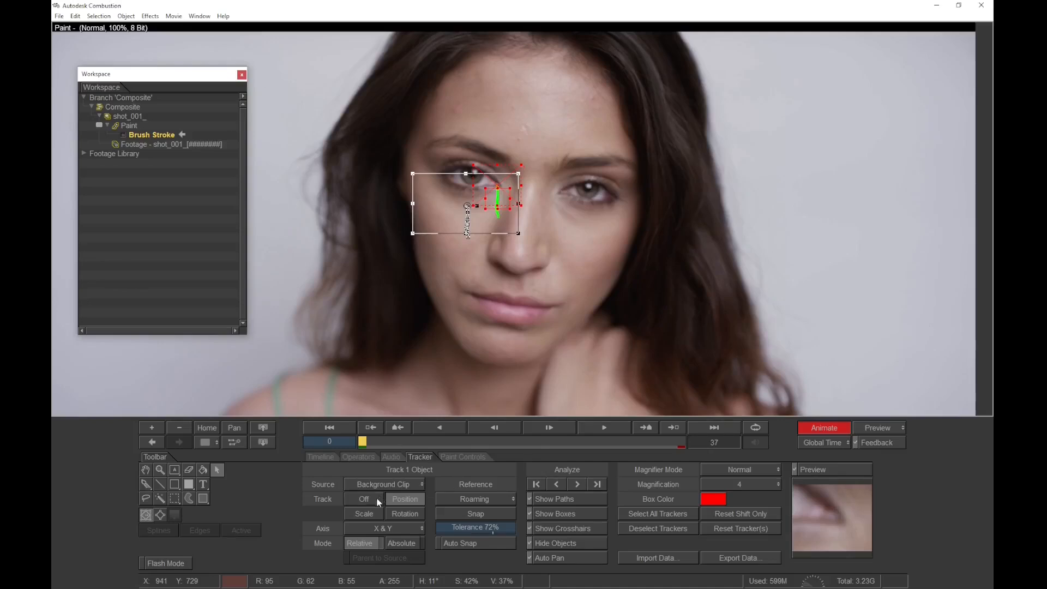
click(377, 499)
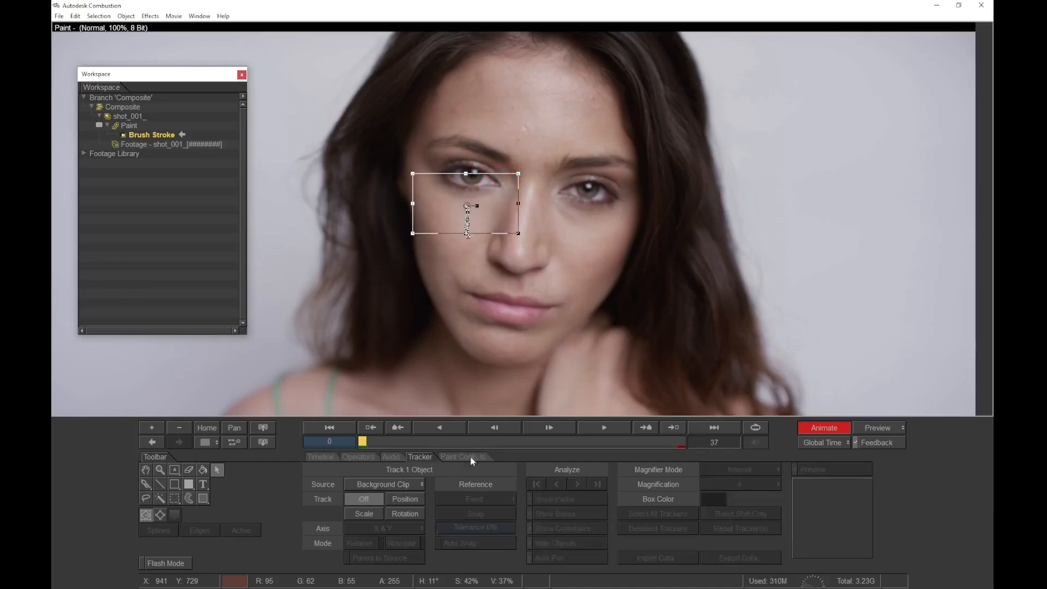
Show the tracked stroke's animation channels, enter control point editing at frame 0, and select its end control points
click(330, 459)
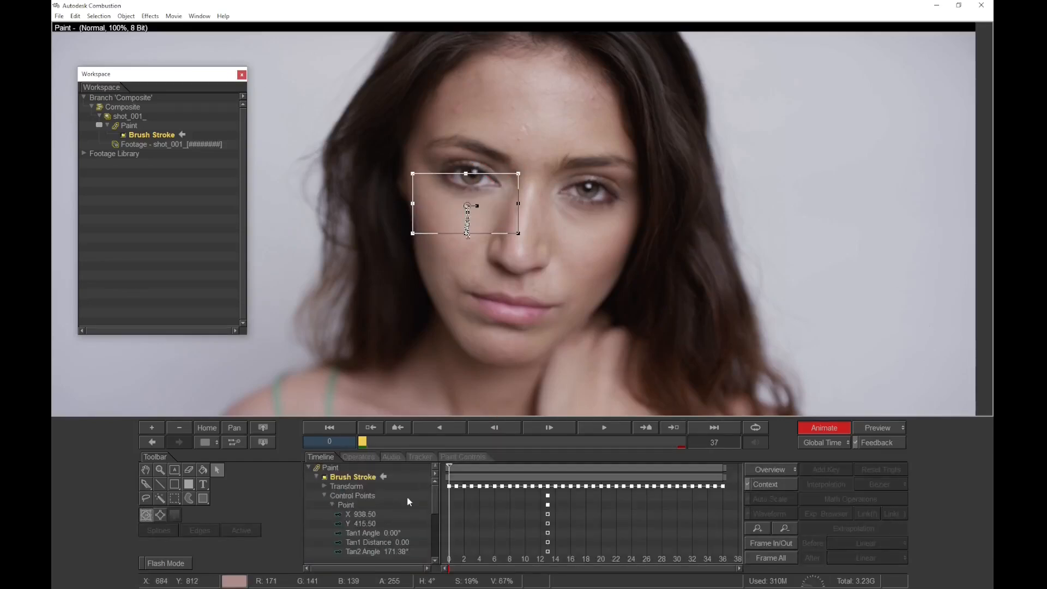
key(Escape)
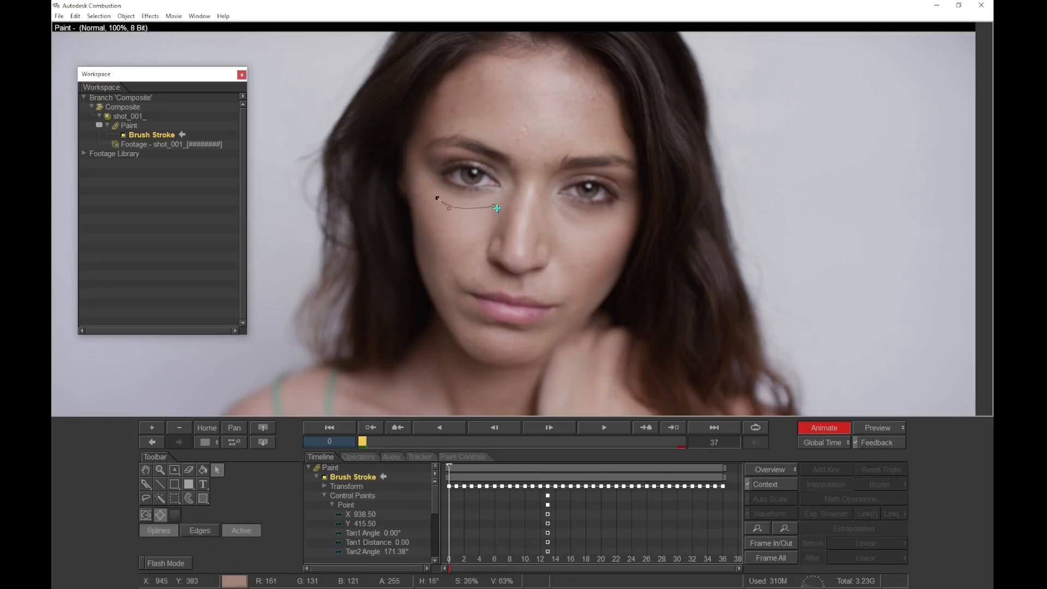
click(495, 208)
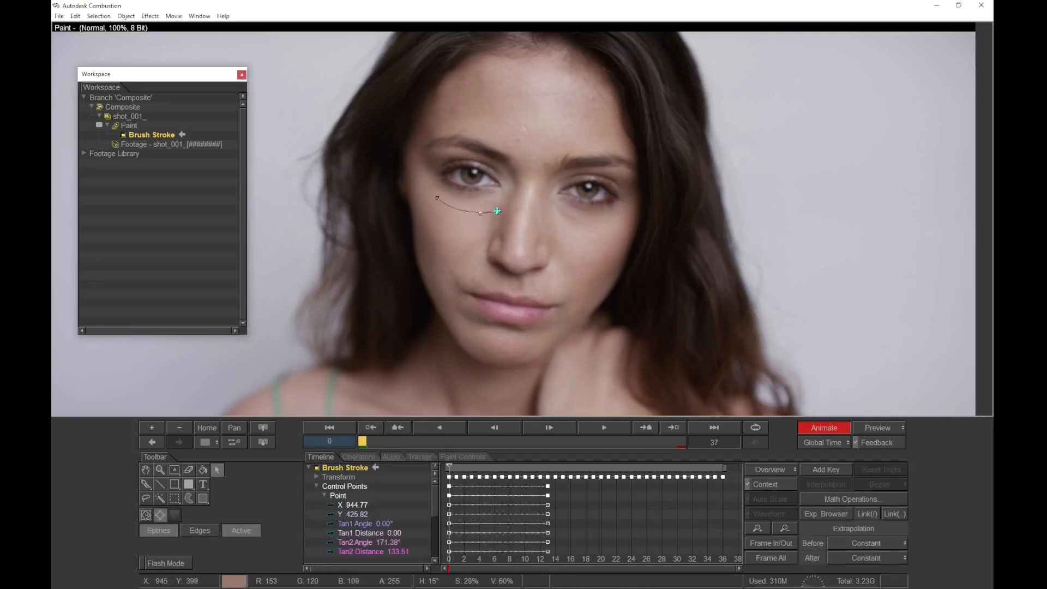
shift+click(437, 199)
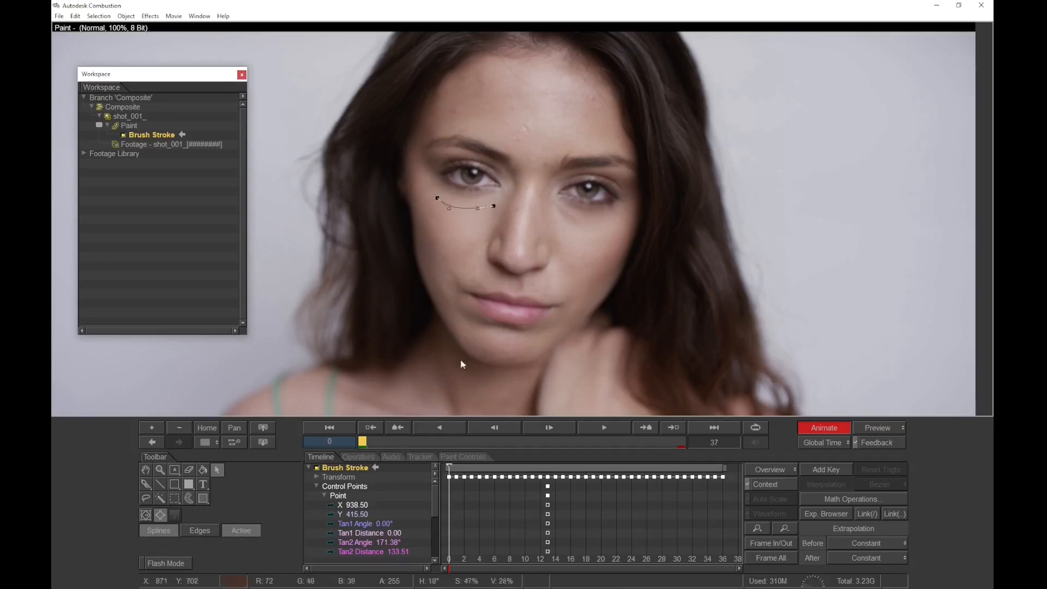
Reposition the under-eye stroke's control points at frame 36, and at frame 0 to about X 935, Y 419, to follow the face
mouse_move(398, 443)
mouse_down()
mouse_move(509, 223)
mouse_move(493, 223)
mouse_up()
key(space)
key(space)
drag(662, 444, 683, 443)
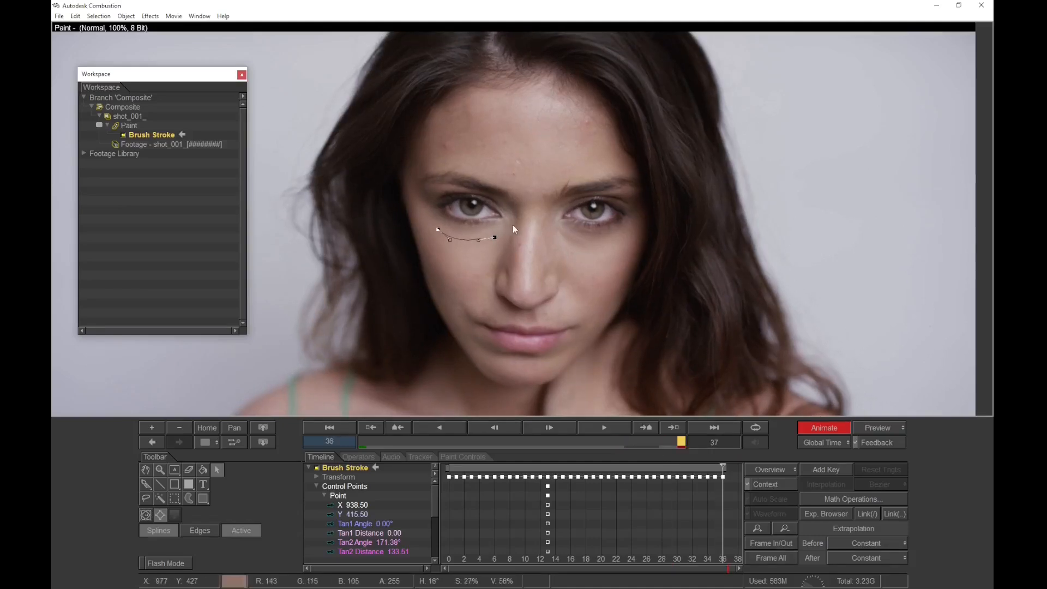
mouse_move(495, 236)
mouse_down()
mouse_move(480, 289)
mouse_move(494, 243)
mouse_up()
drag(548, 443, 360, 442)
mouse_move(498, 204)
mouse_down()
mouse_move(491, 217)
mouse_move(493, 208)
mouse_up()
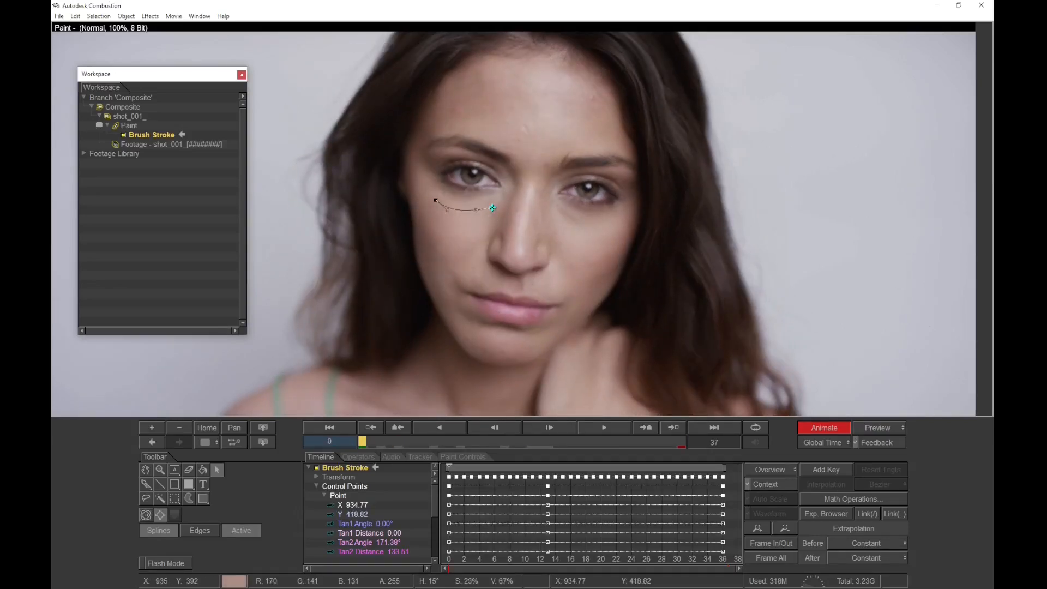
Go to the Control Points keyframe at frame 13 and nudge the stroke's points there to about X 936, Y 419
click(670, 432)
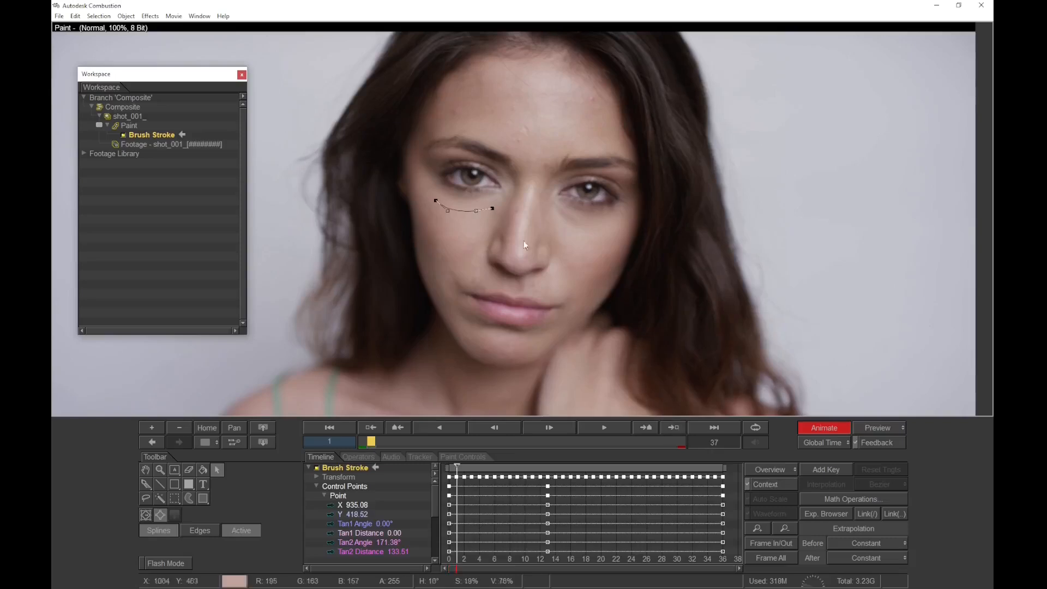
click(359, 488)
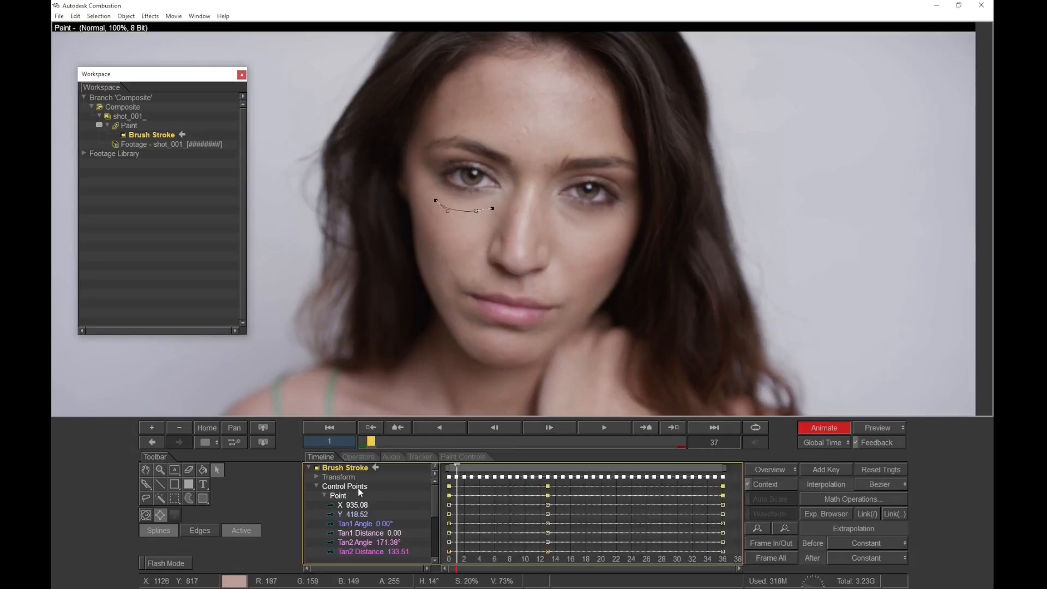
click(673, 430)
mouse_move(494, 222)
mouse_down()
mouse_move(495, 234)
mouse_move(494, 223)
mouse_up()
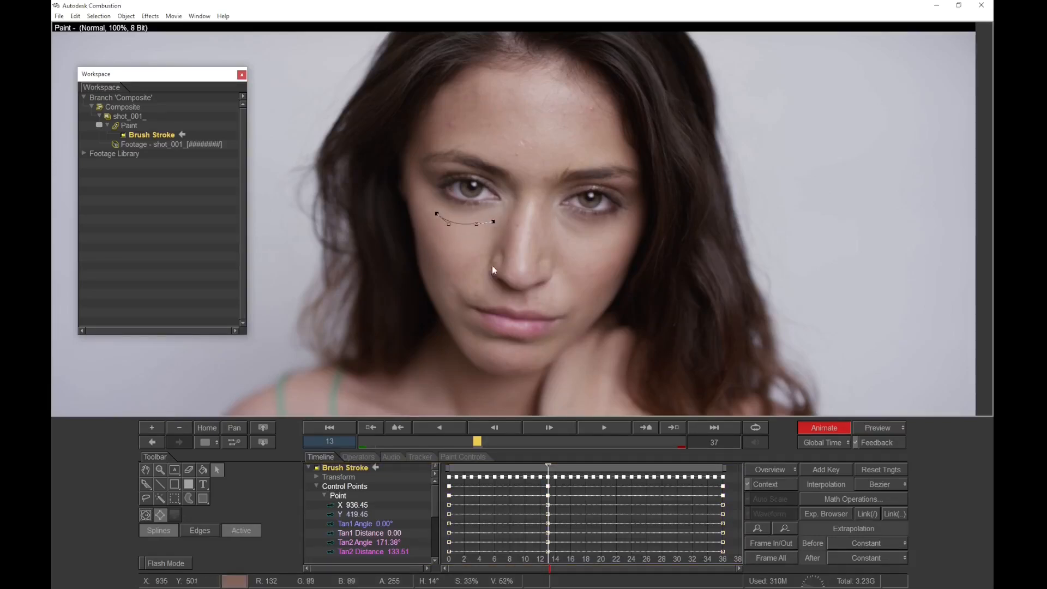
Play back the clip with the stroke's controls shown and with only shot_001_ selected to check the under-eye retouch
key(space)
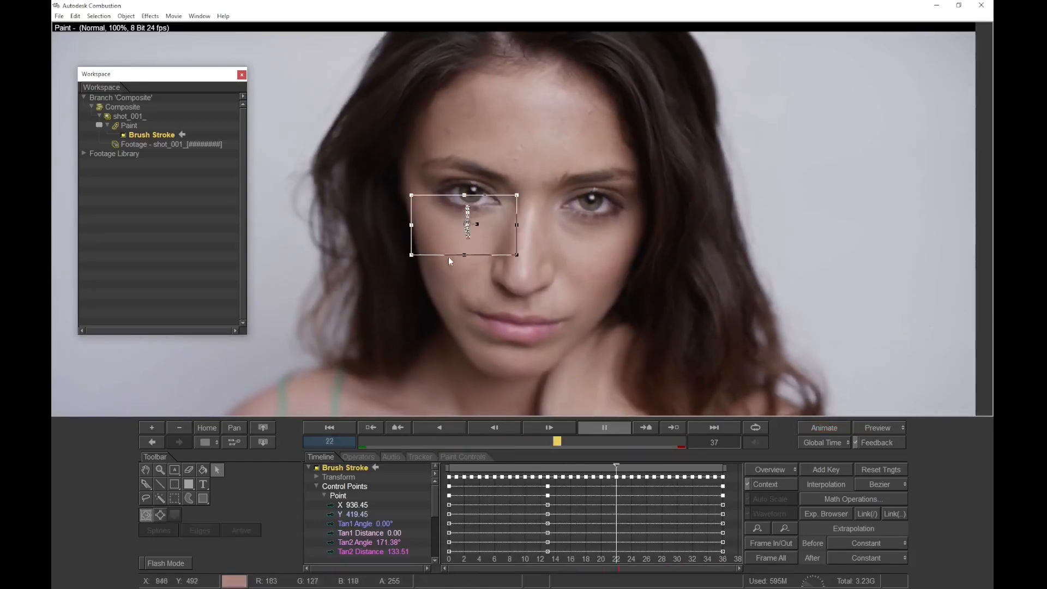
key(space)
click(178, 116)
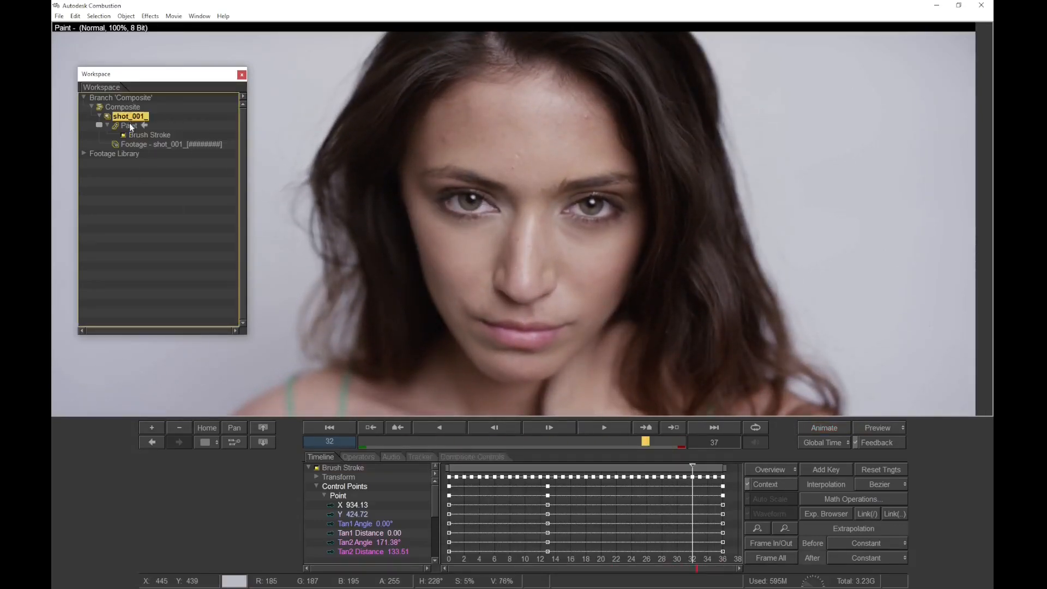
key(space)
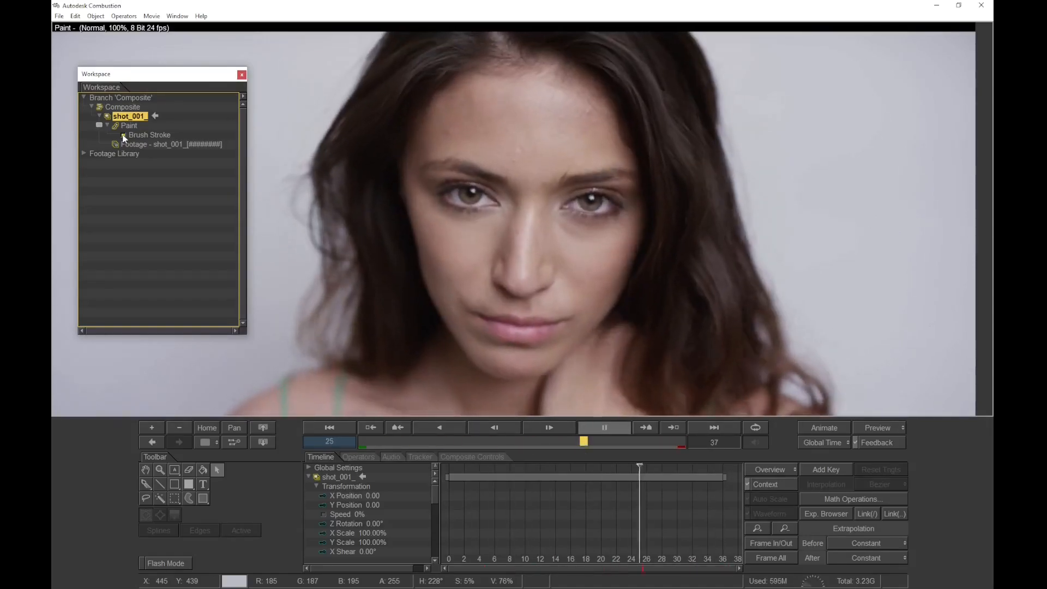
key(space)
key(Home)
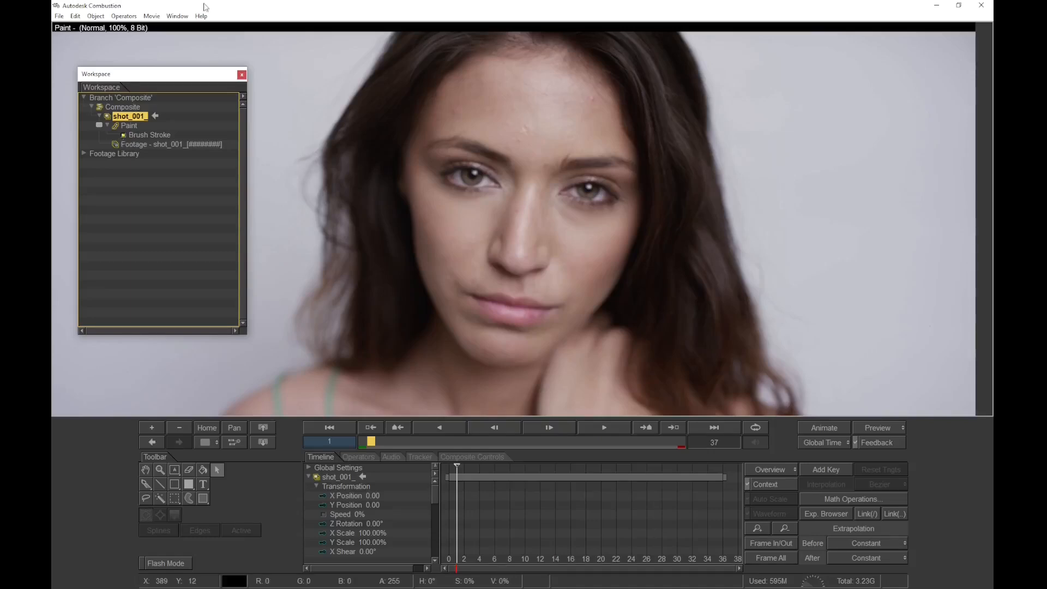
Draw a short brush stroke in the Paint operator at frame 1, beneath the other eye beside the nose, and adjust its control points
click(129, 125)
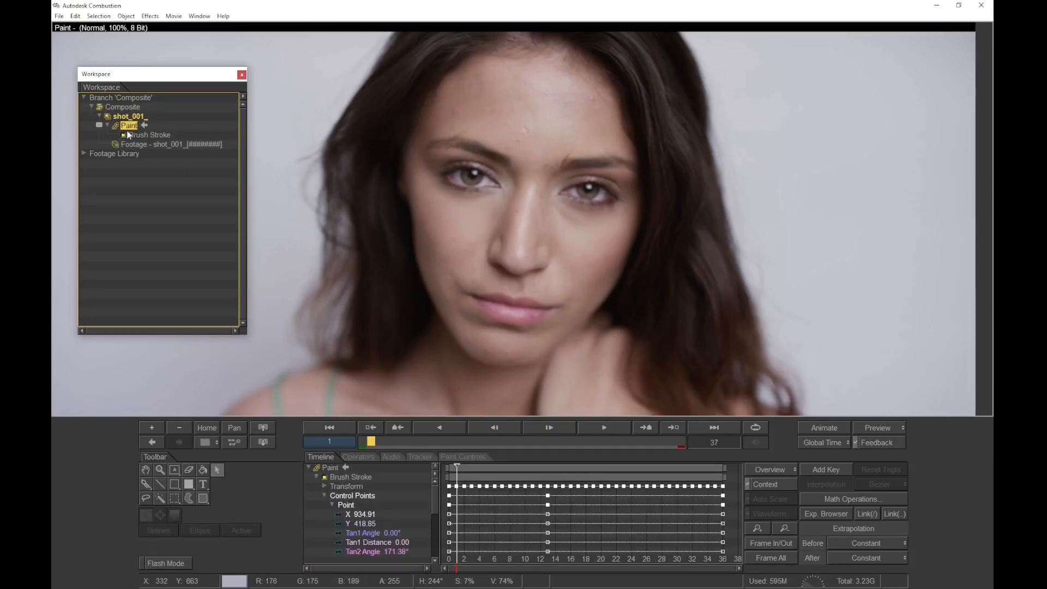
click(146, 484)
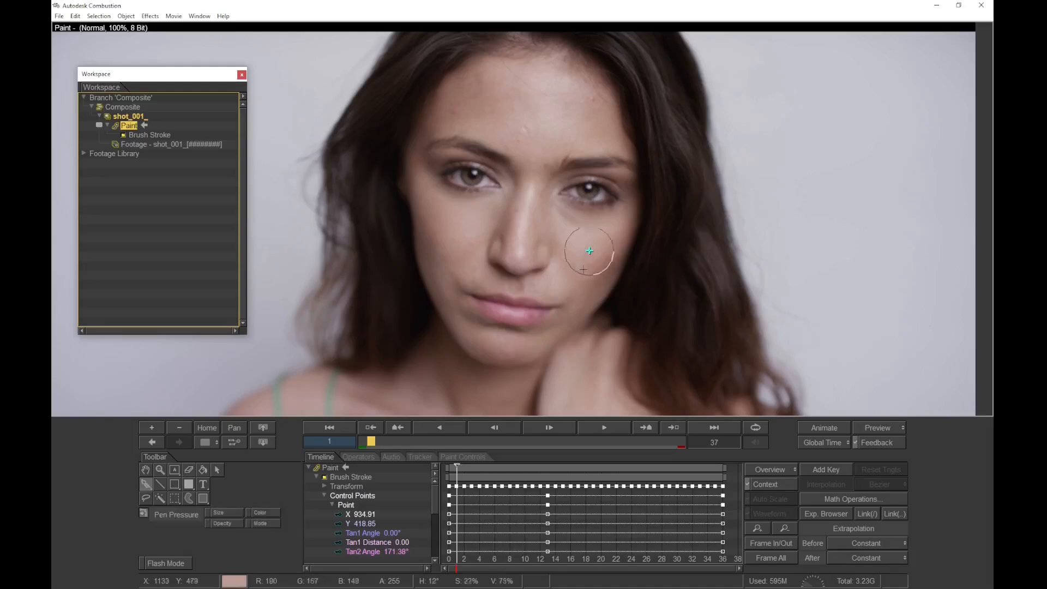
drag(594, 240, 555, 208)
key(ctrl+z)
key(Tab)
click(574, 227)
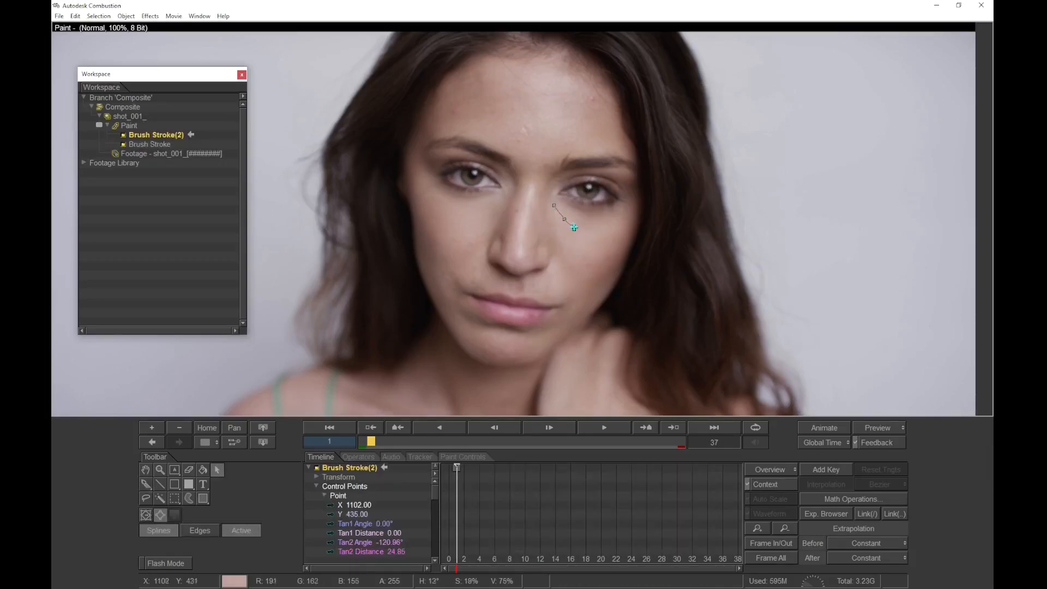
Enable position and rotation tracking on the new stroke, placing one tracker at the eye's inner corner and the other at the nostril
key(Tab)
key(Tab)
key(Tab)
click(422, 457)
click(405, 499)
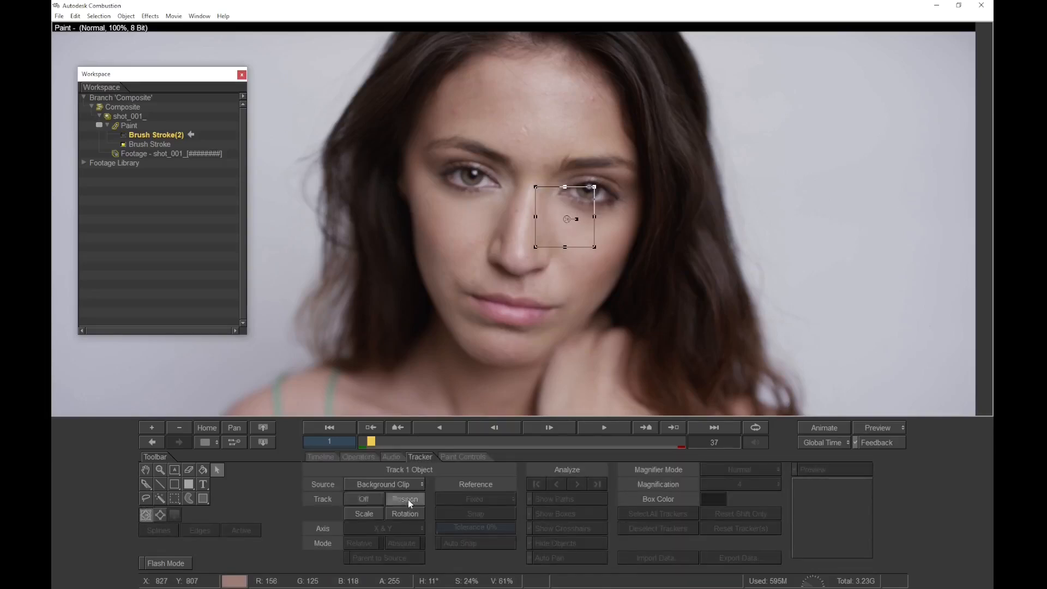
drag(572, 225, 557, 209)
click(401, 515)
click(584, 220)
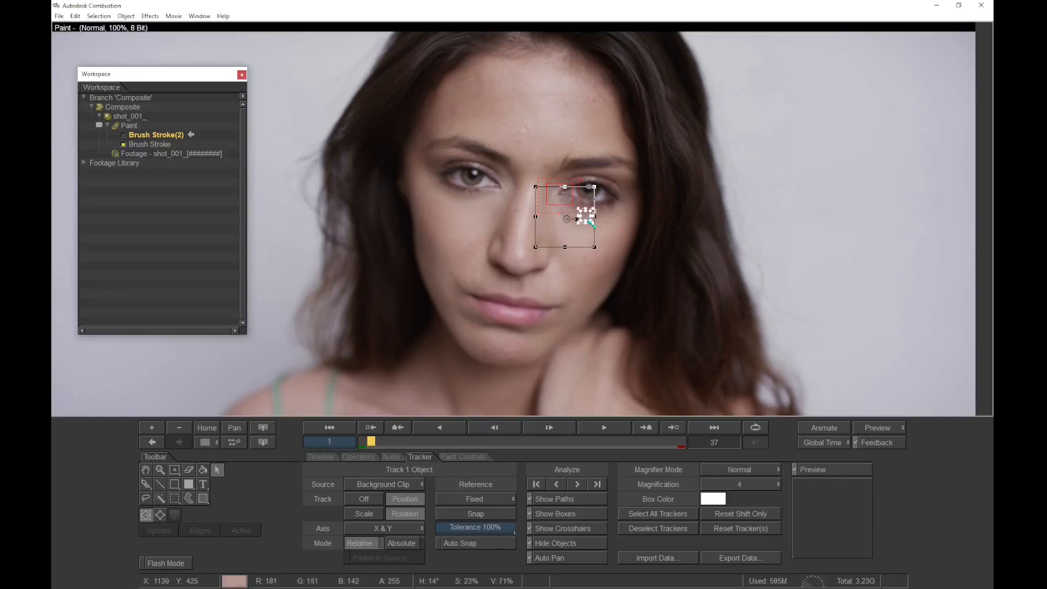
drag(592, 220, 546, 263)
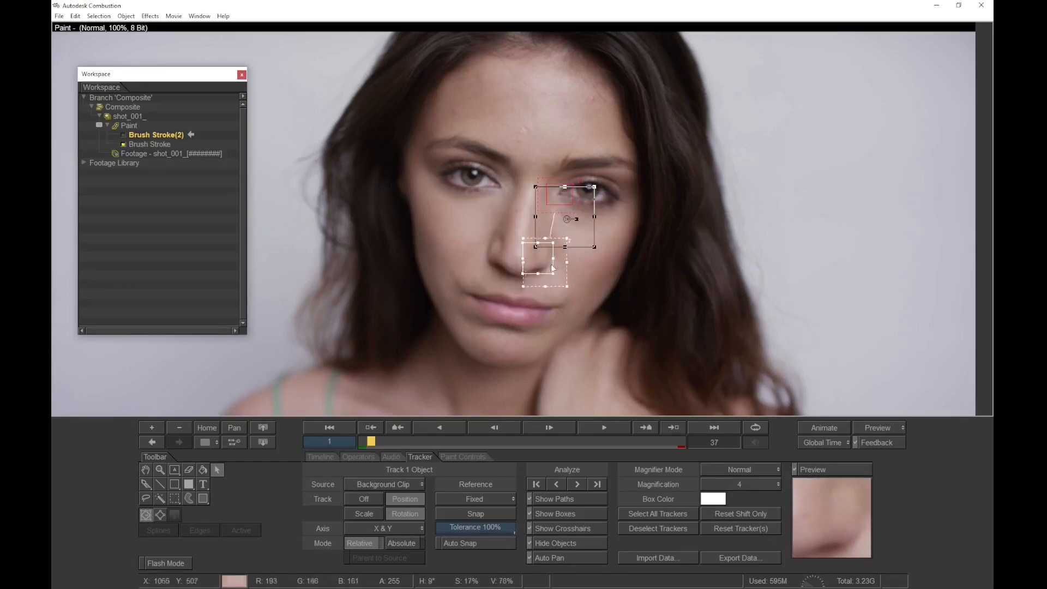
Set the trackers to Roaming with 80% tolerance, analyze the clip forward and backward, and turn tracking off
click(487, 518)
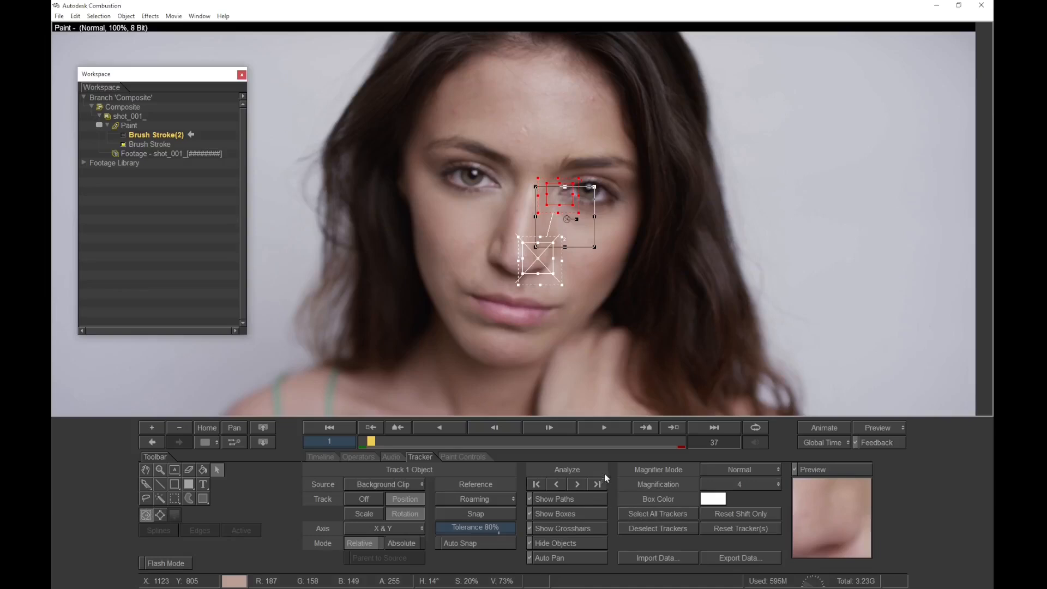
click(578, 484)
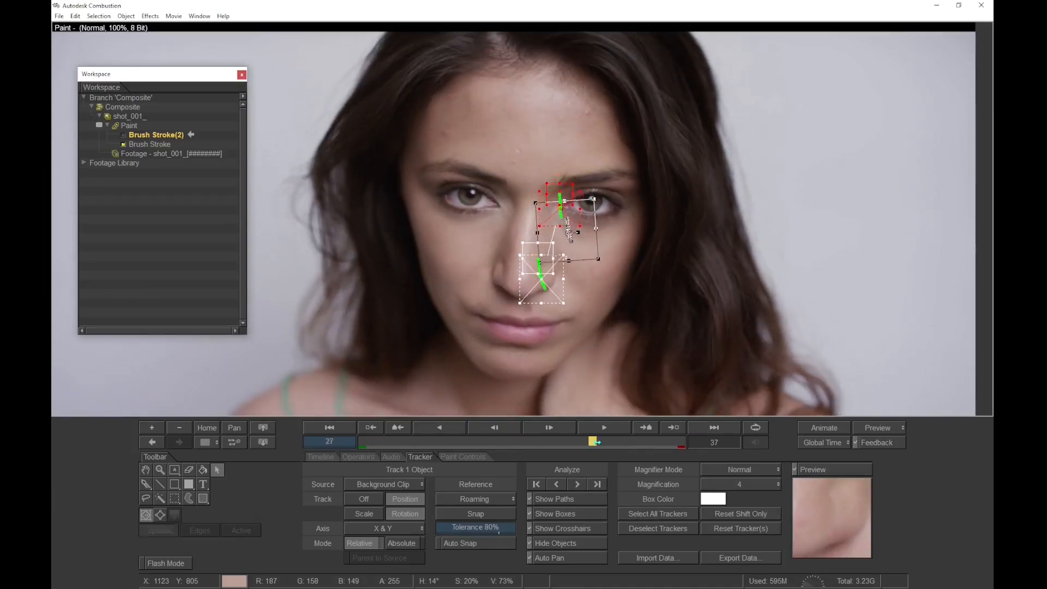
click(557, 487)
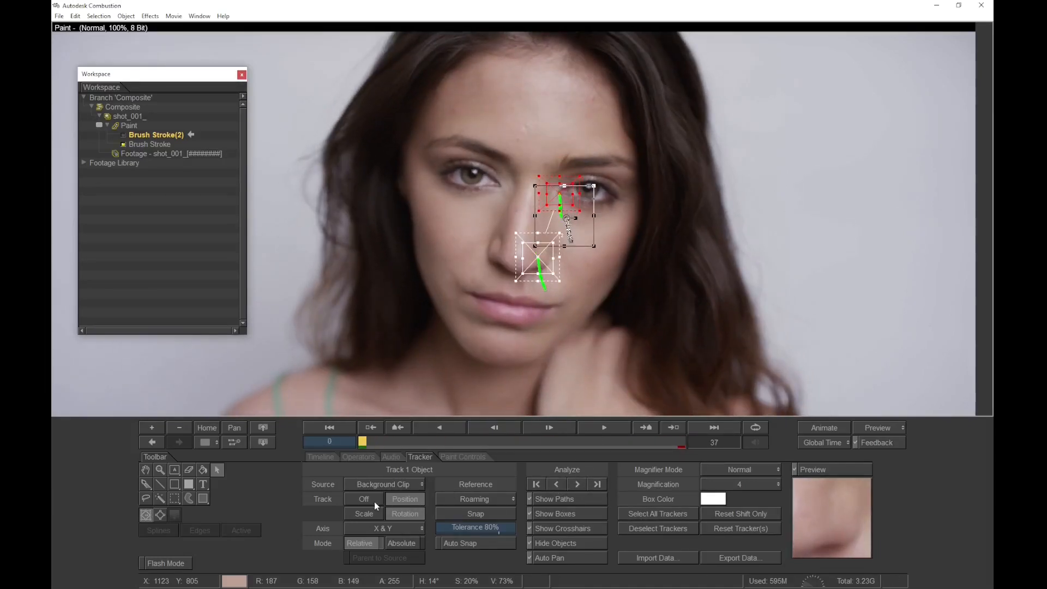
click(374, 501)
Play back the clip to check how the second stroke follows the face, and stop at frame 34
key(space)
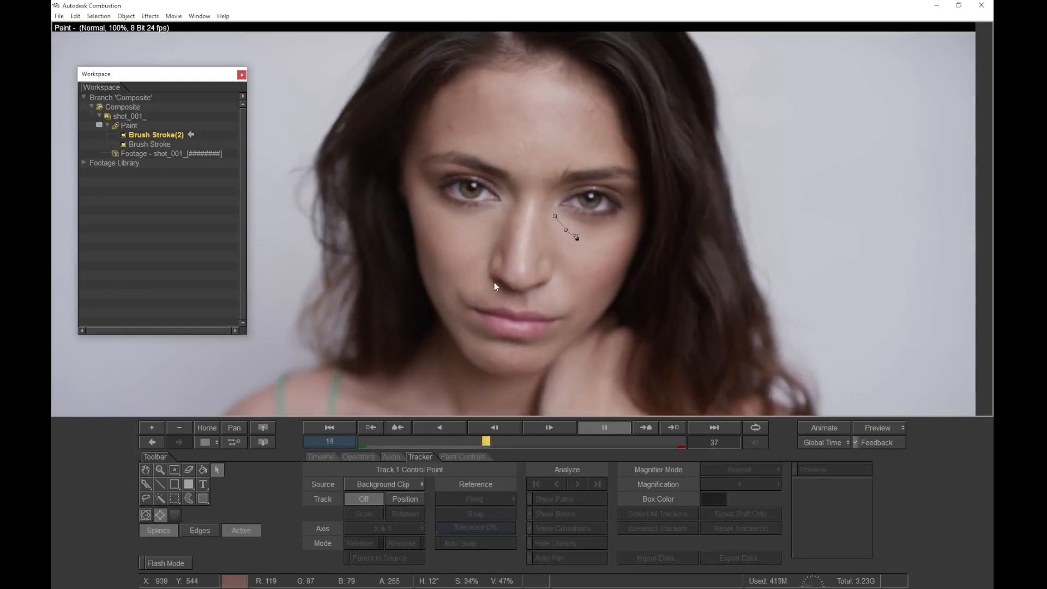
key(space)
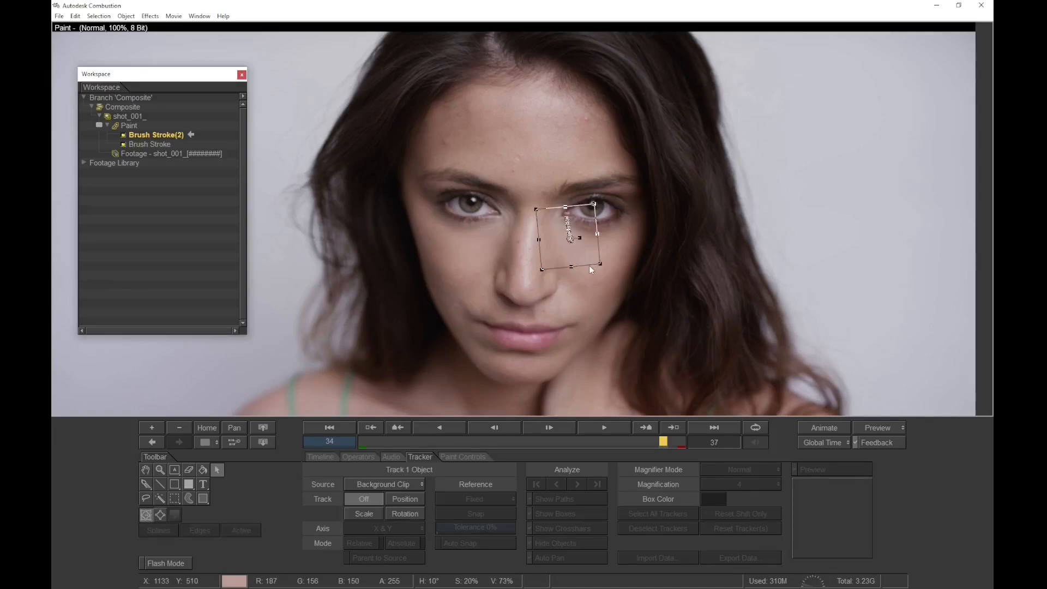
key(space)
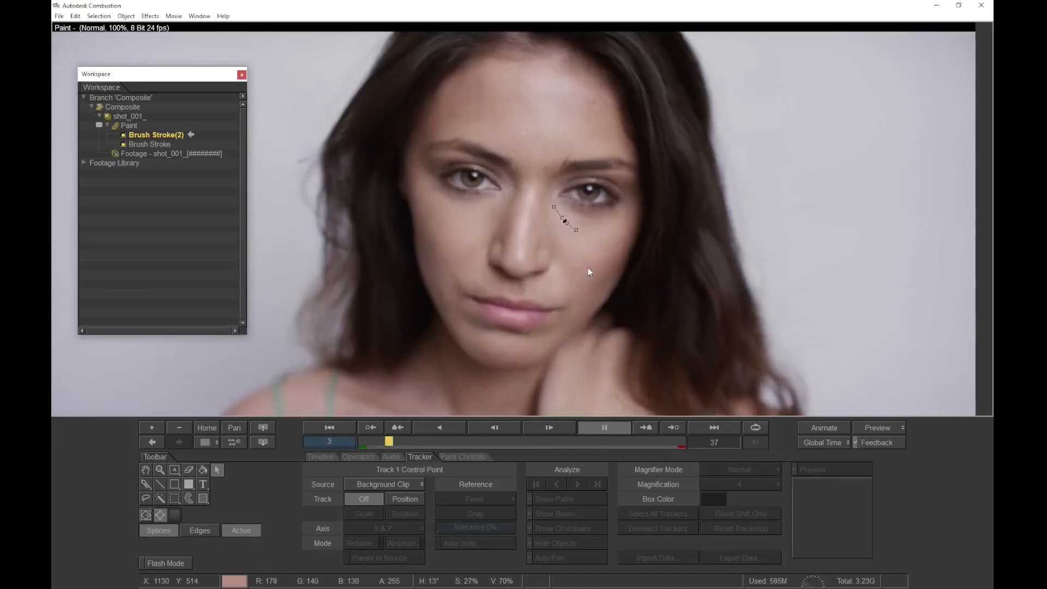
key(Escape)
key(space)
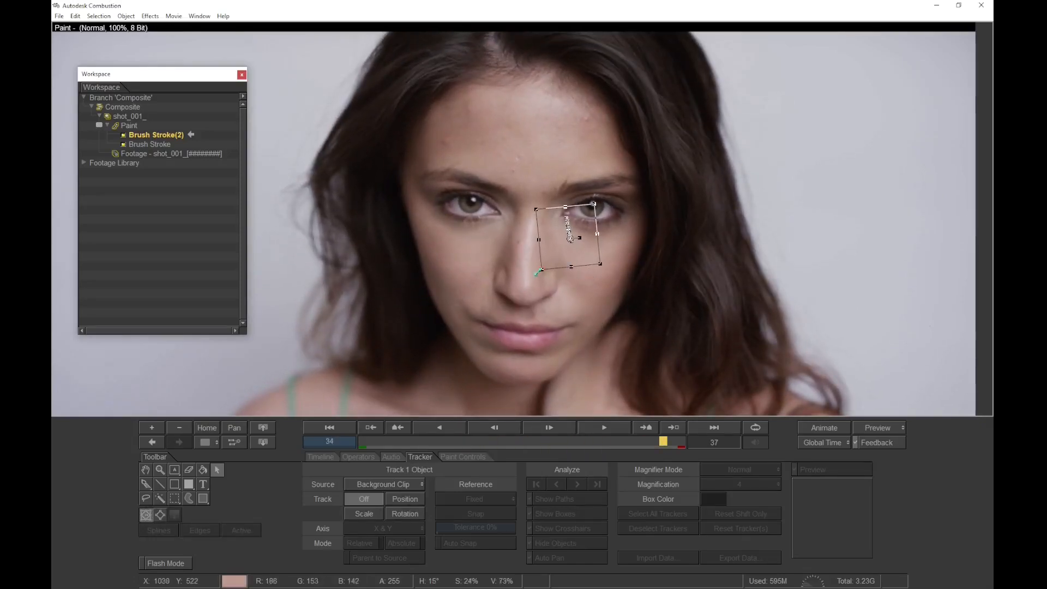
Draw a third brush stroke beneath the same eye at frame 34, and adjust its control points to follow the lower lid
click(145, 485)
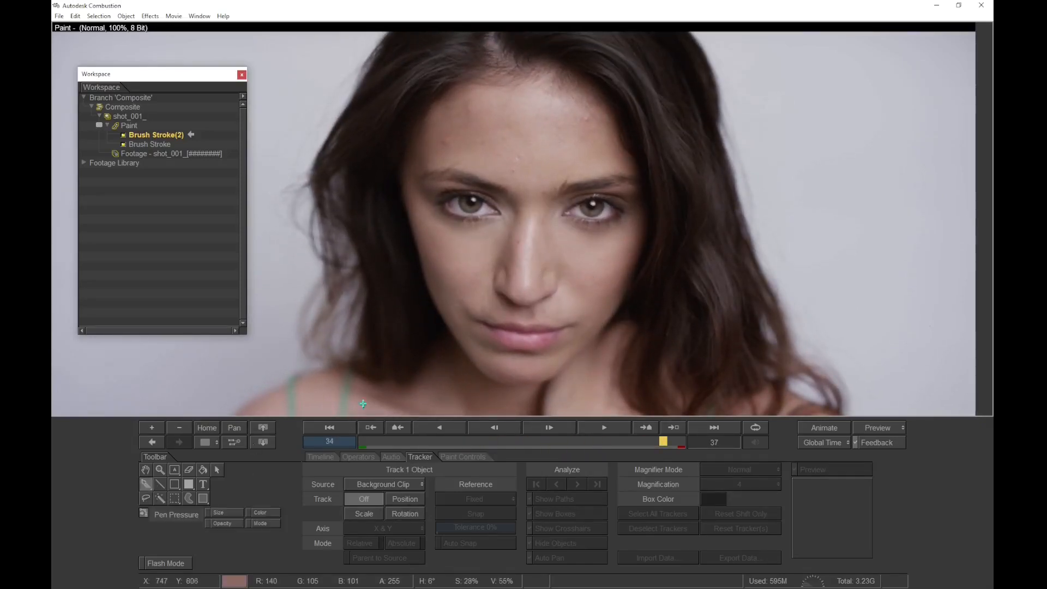
mouse_move(575, 239)
mouse_down()
mouse_move(609, 233)
mouse_move(570, 232)
mouse_move(617, 231)
mouse_up()
key(ctrl+z)
key(Tab)
double_click(593, 231)
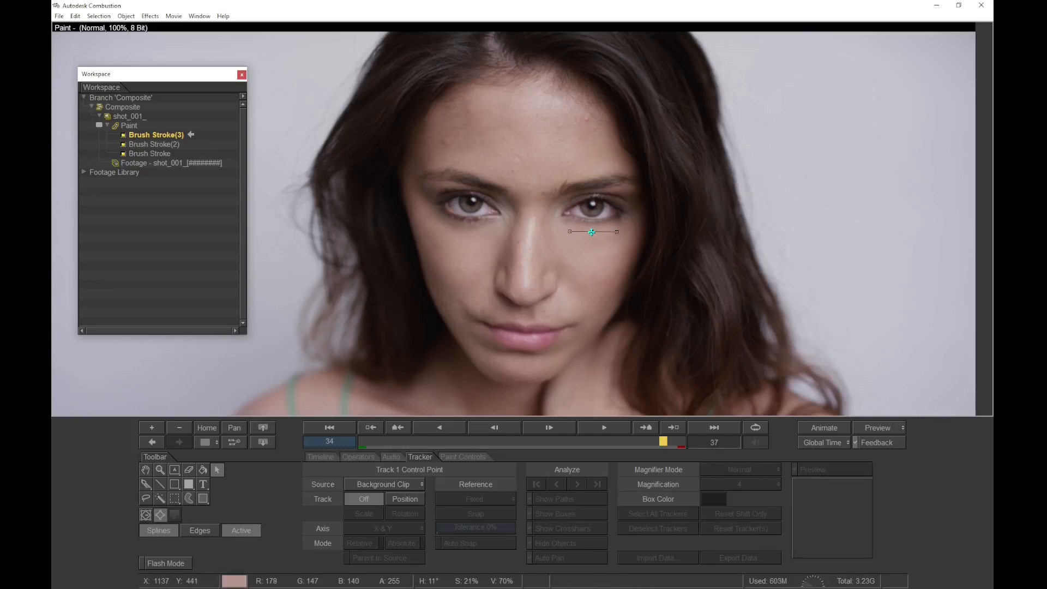
mouse_move(592, 232)
mouse_down()
mouse_move(622, 230)
mouse_move(563, 232)
mouse_move(622, 234)
mouse_up()
click(562, 231)
key(Escape)
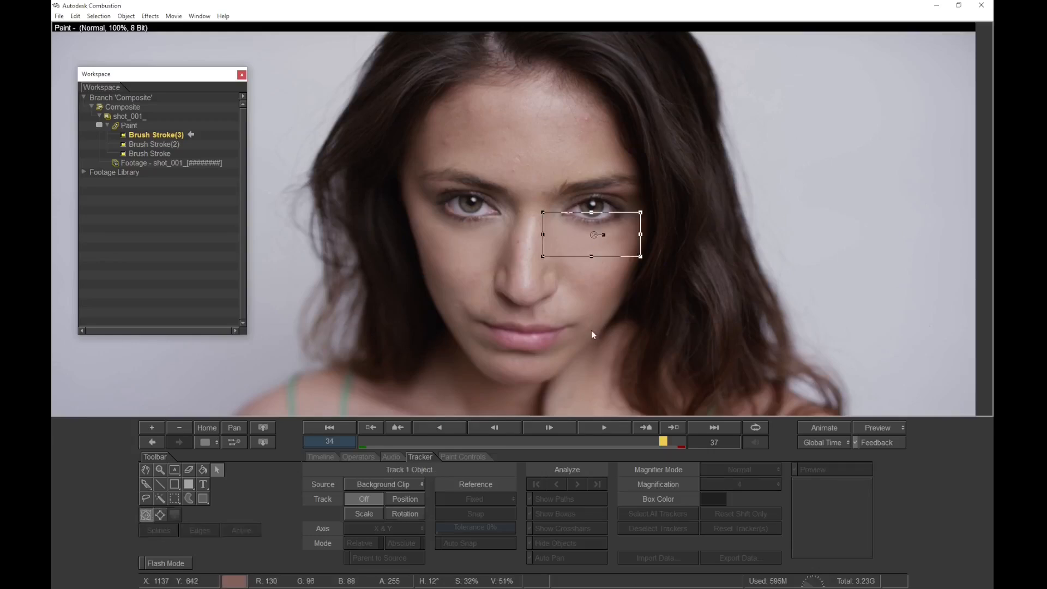
Set up position tracking for the third stroke at the eye's inner corner, with a Roaming reference and 81% tolerance
click(406, 501)
drag(594, 234, 575, 219)
click(494, 502)
click(486, 521)
drag(486, 527, 475, 527)
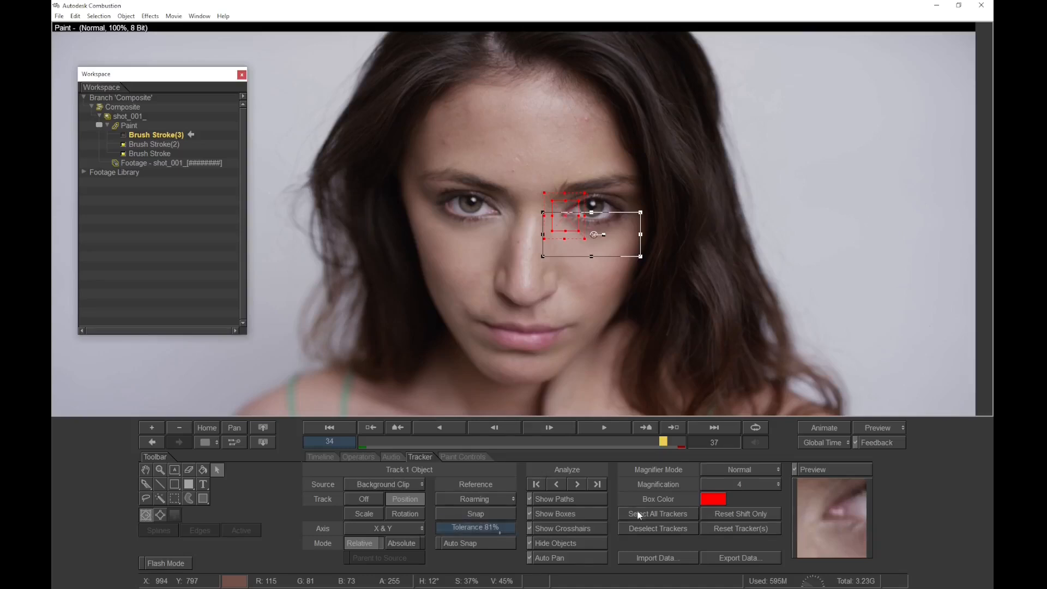
Analyze the third stroke's position track backward to frame 0, and turn its tracking off
click(556, 484)
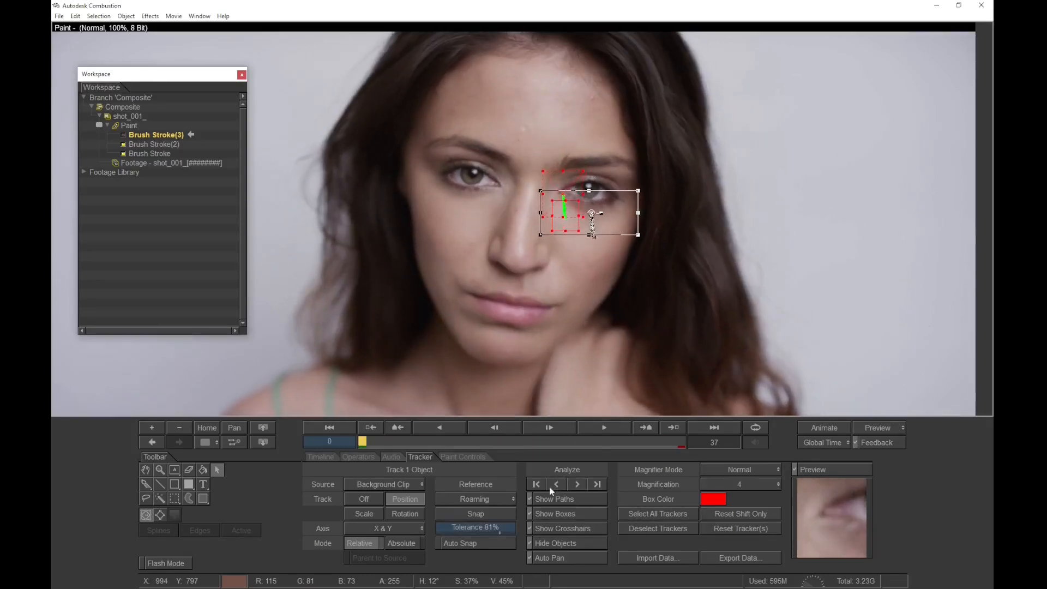
click(378, 498)
Animate the third stroke's control points, shifting them slightly away from the lower lid at frame 0 and adjusting them at frame 36
key(Tab)
key(a)
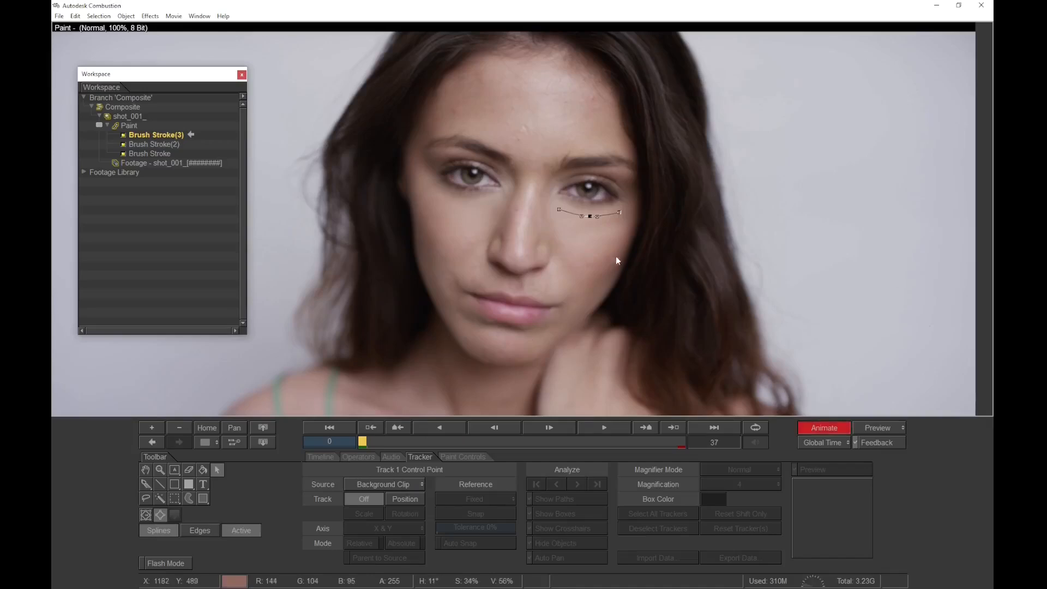
mouse_move(631, 245)
mouse_down()
mouse_move(538, 181)
mouse_move(554, 212)
mouse_up()
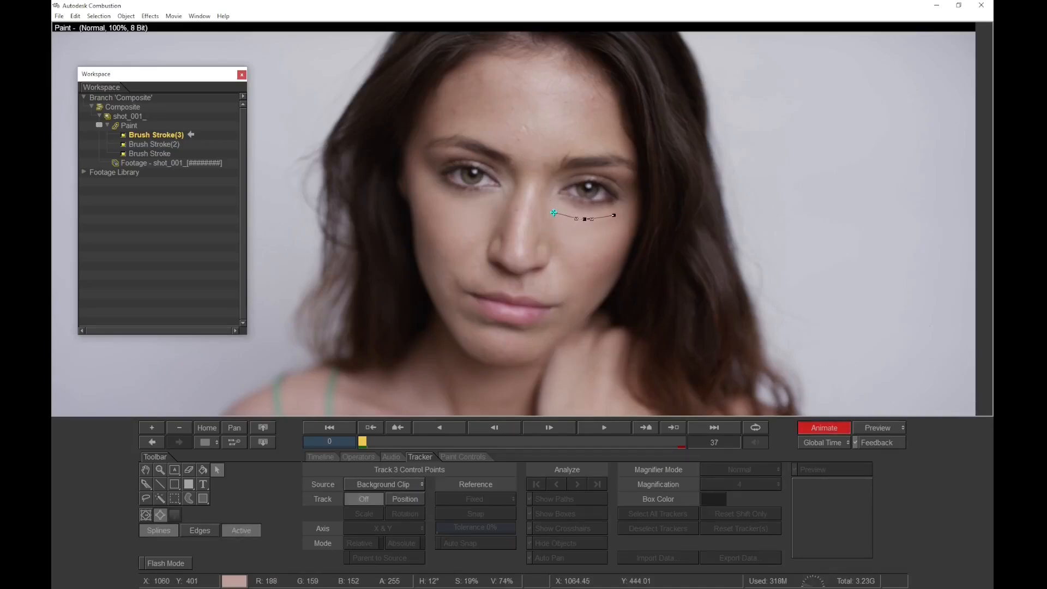
click(436, 427)
mouse_move(557, 237)
mouse_down()
mouse_move(568, 246)
mouse_move(561, 240)
mouse_up()
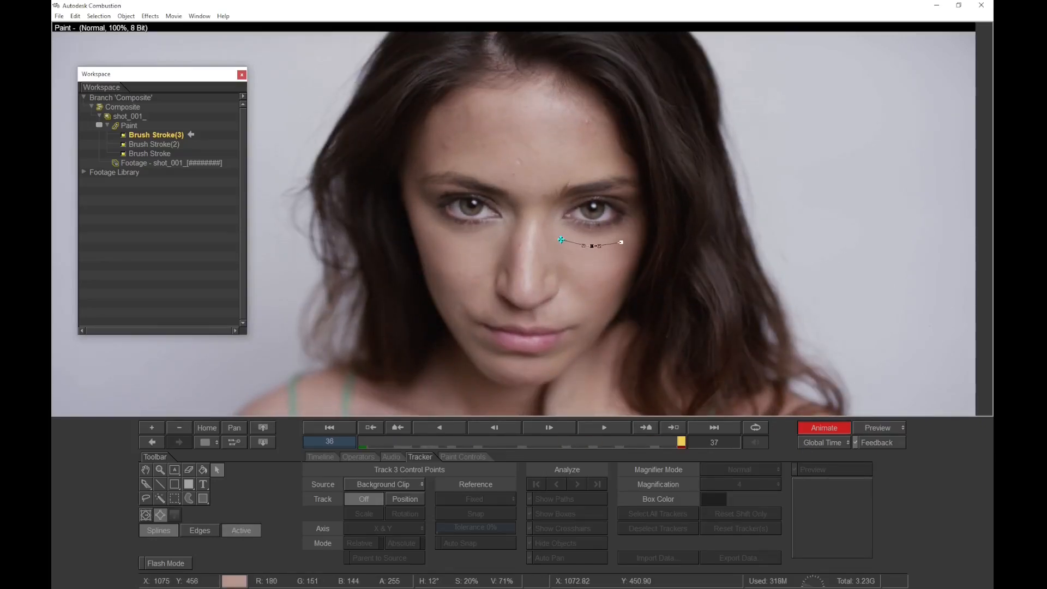
key(Escape)
key(a)
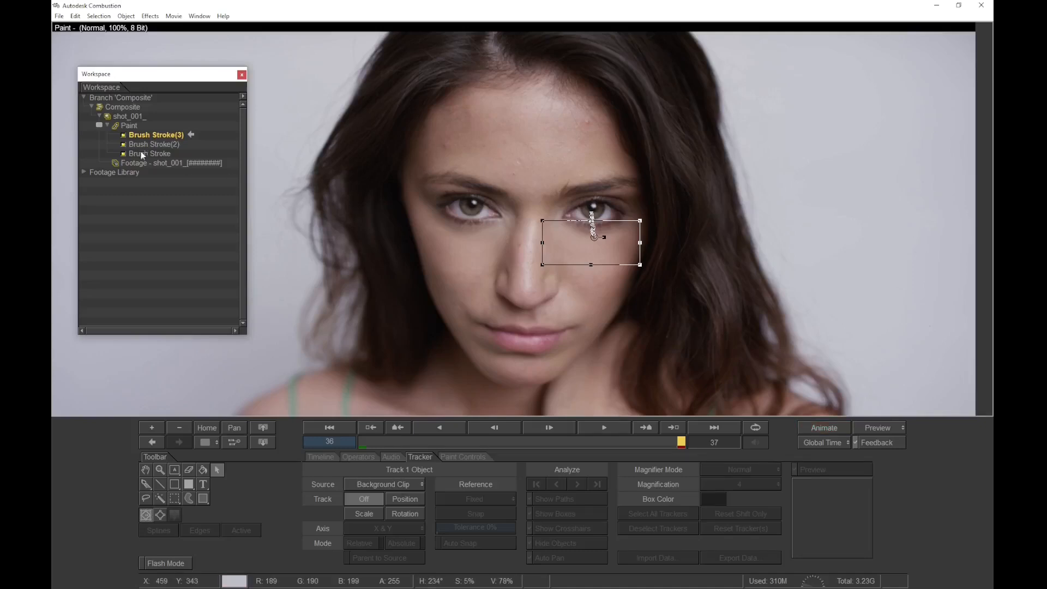
Set the third stroke's Reveal X offset to -6, and toggle the stroke's visibility at frame 0 to compare
click(124, 139)
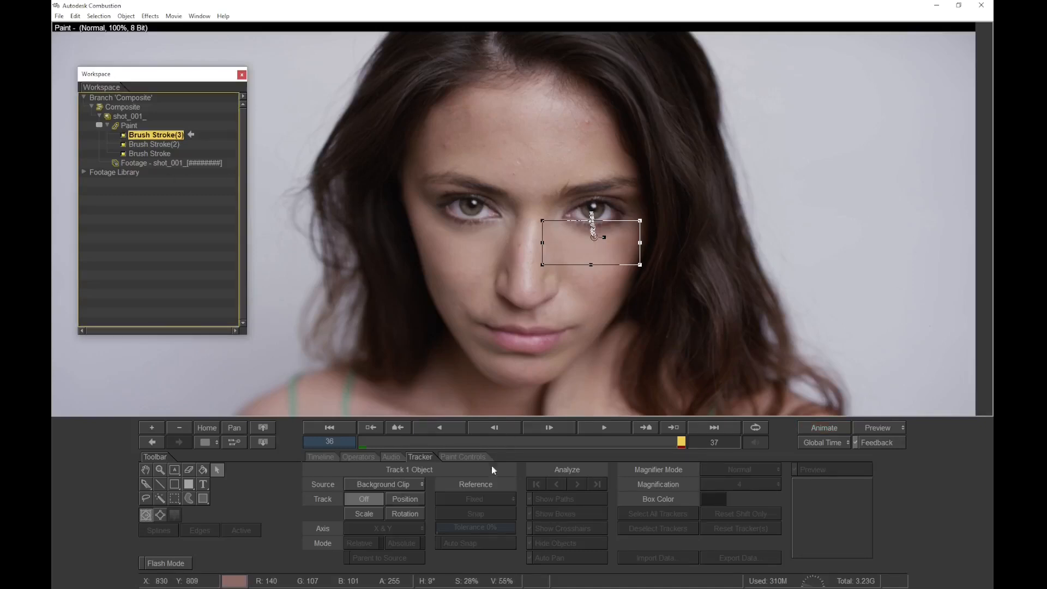
click(472, 457)
drag(562, 528, 556, 528)
drag(488, 444, 343, 425)
click(123, 135)
click(123, 136)
Keyframe the third stroke's control points lower beneath the eye at frame 0, and fine-tune their position at frame 36
key(Escape)
key(a)
mouse_move(584, 219)
mouse_down()
mouse_move(597, 235)
mouse_move(586, 228)
mouse_up()
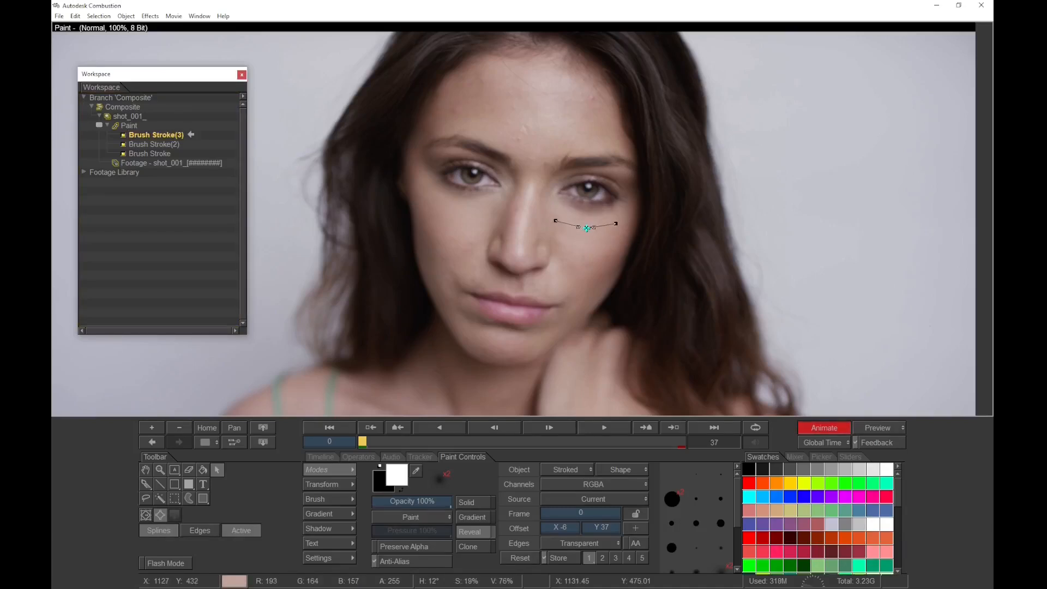
click(610, 442)
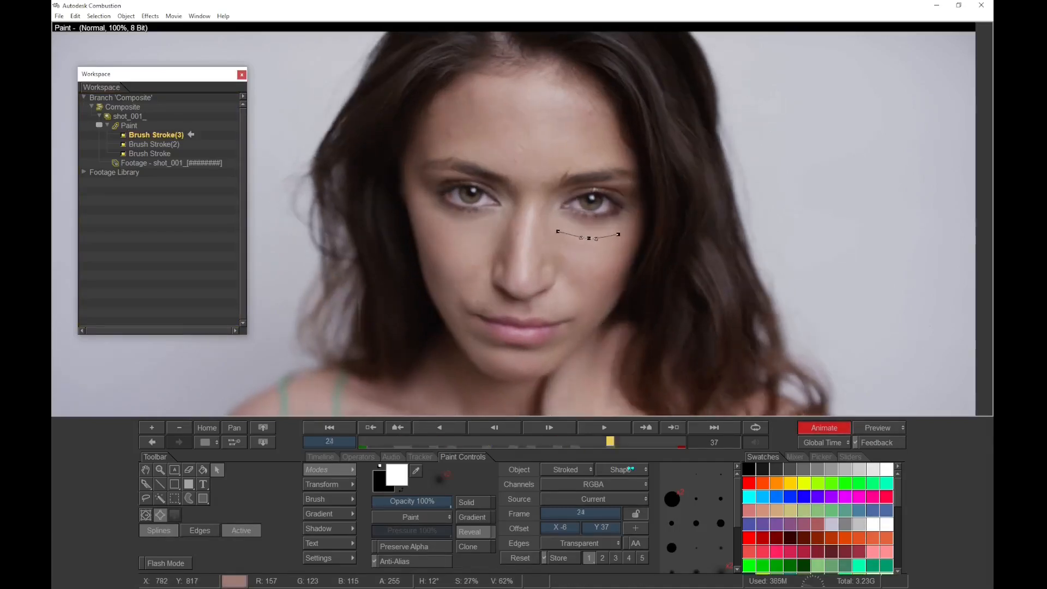
drag(609, 443, 682, 442)
drag(590, 247, 592, 248)
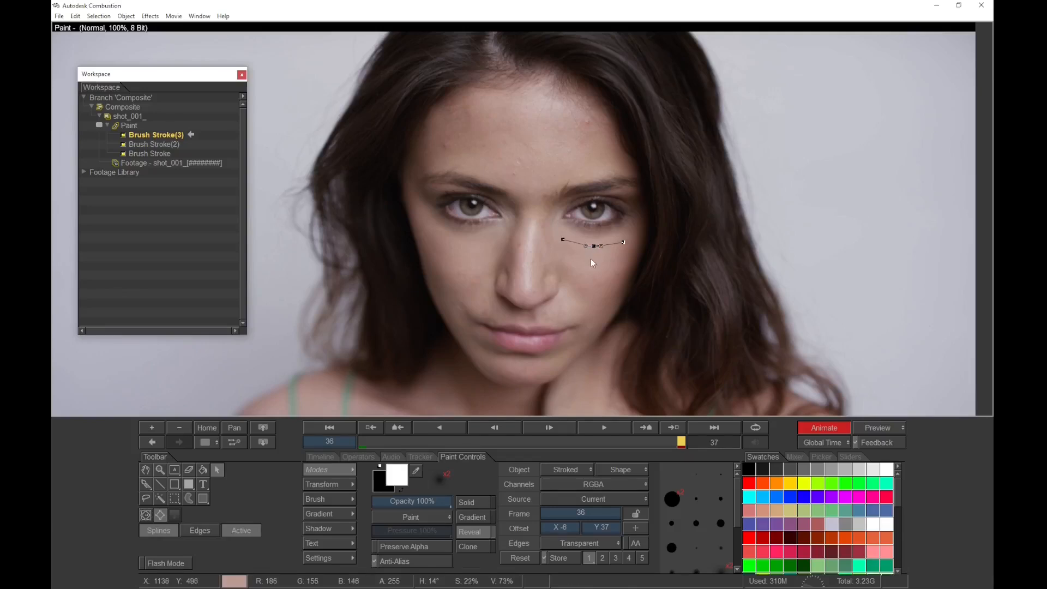
Set the third stroke's opacity to 50%, and play back the clip to check it
drag(444, 499, 376, 501)
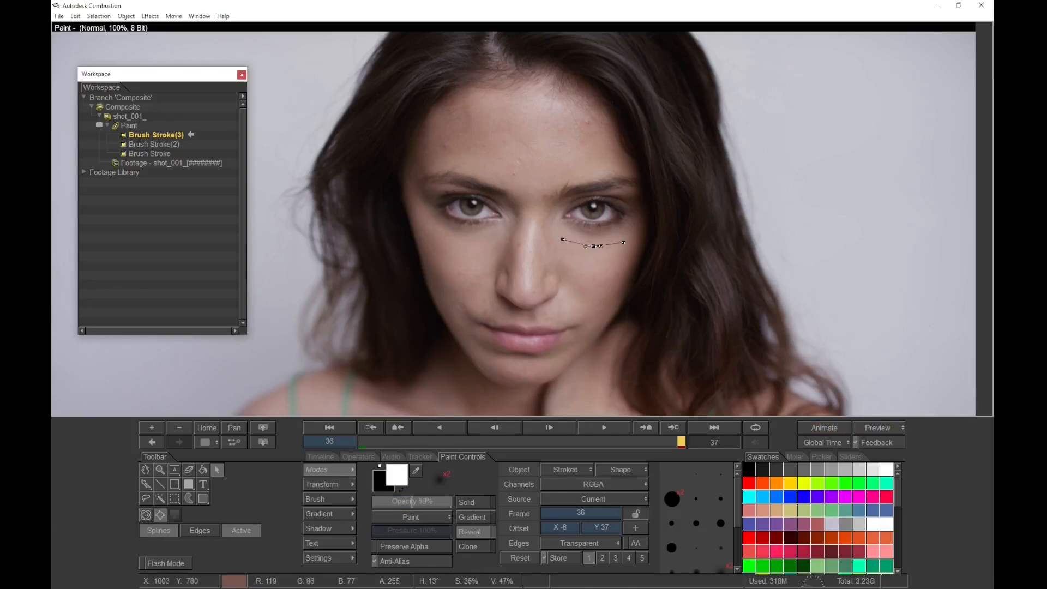
drag(417, 500, 410, 501)
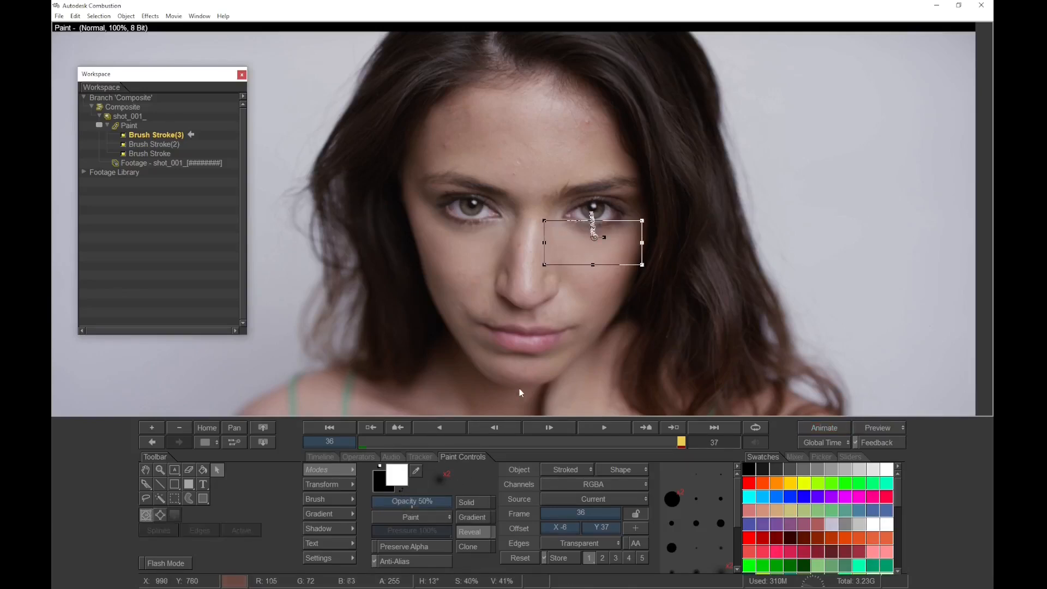
key(space)
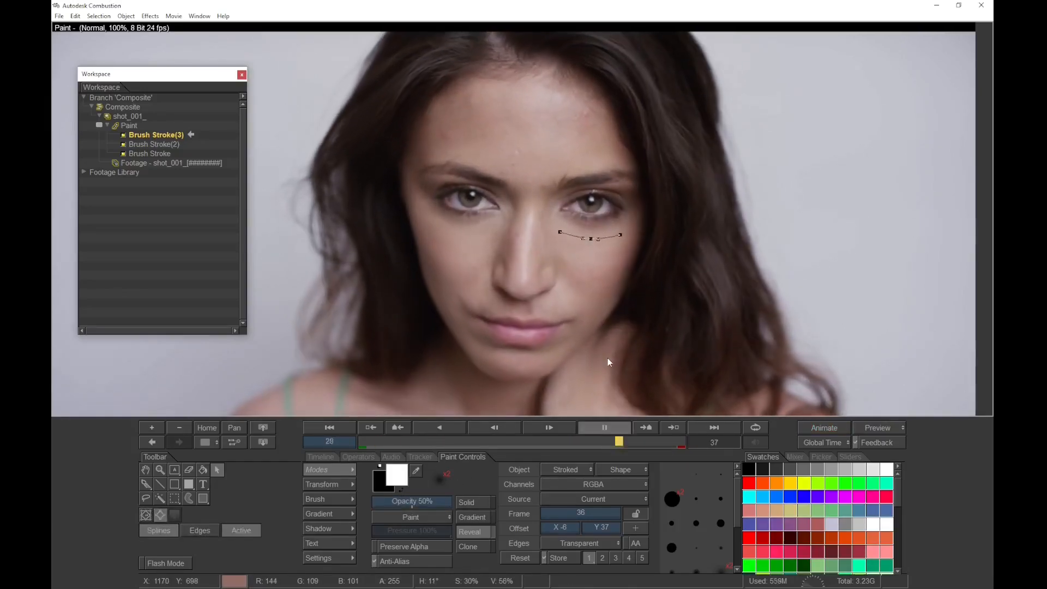
key(space)
Display the Composite in the viewport and play it back to review the retouch without stroke overlays
click(113, 107)
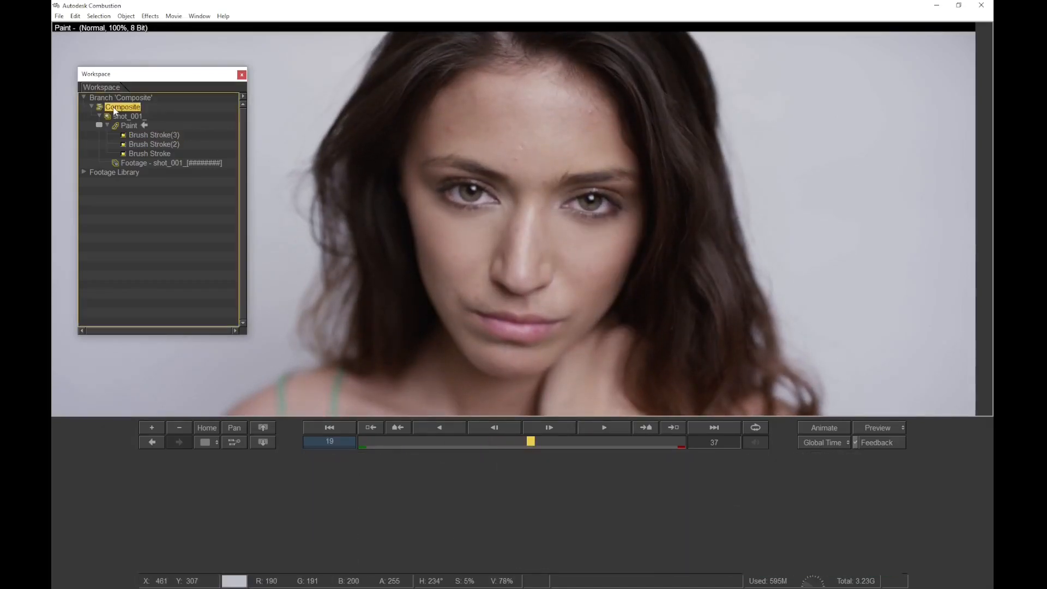
click(143, 163)
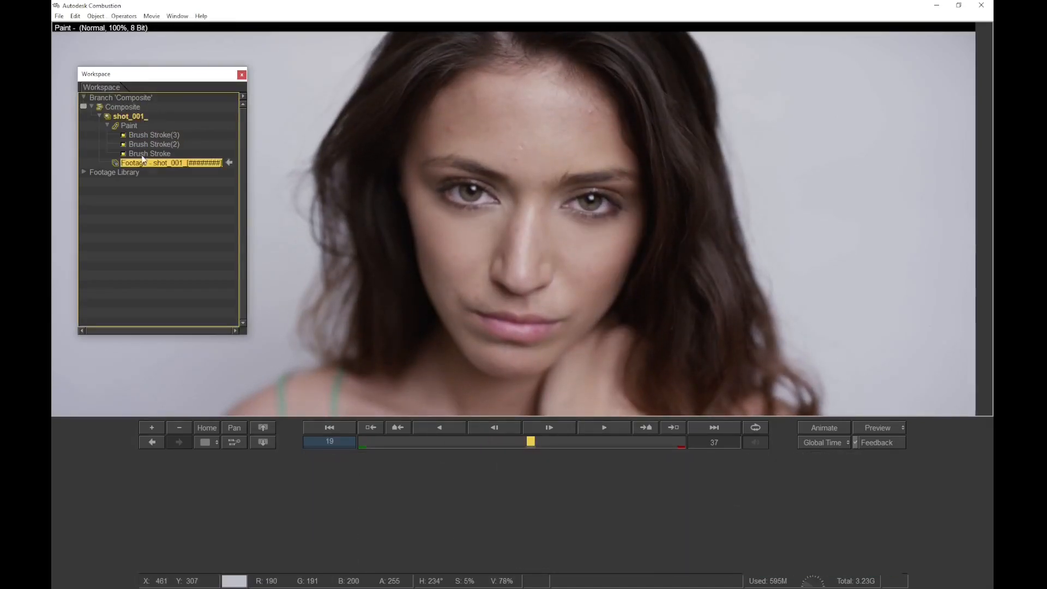
click(111, 98)
click(126, 114)
key(space)
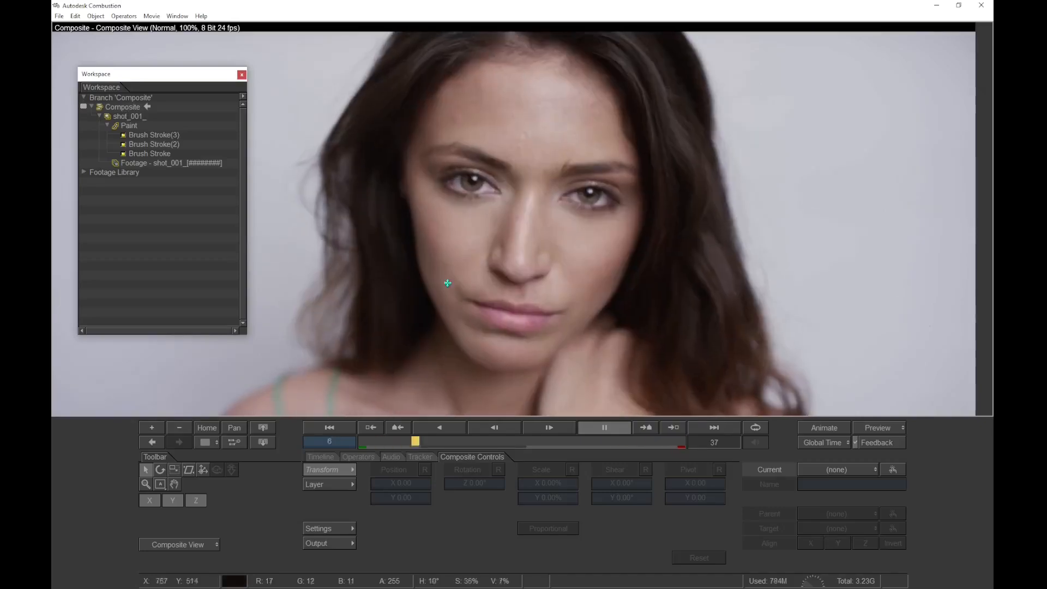
key(space)
Set the second stroke's opacity to 58%, play back the composite, and return to frame 0
click(148, 145)
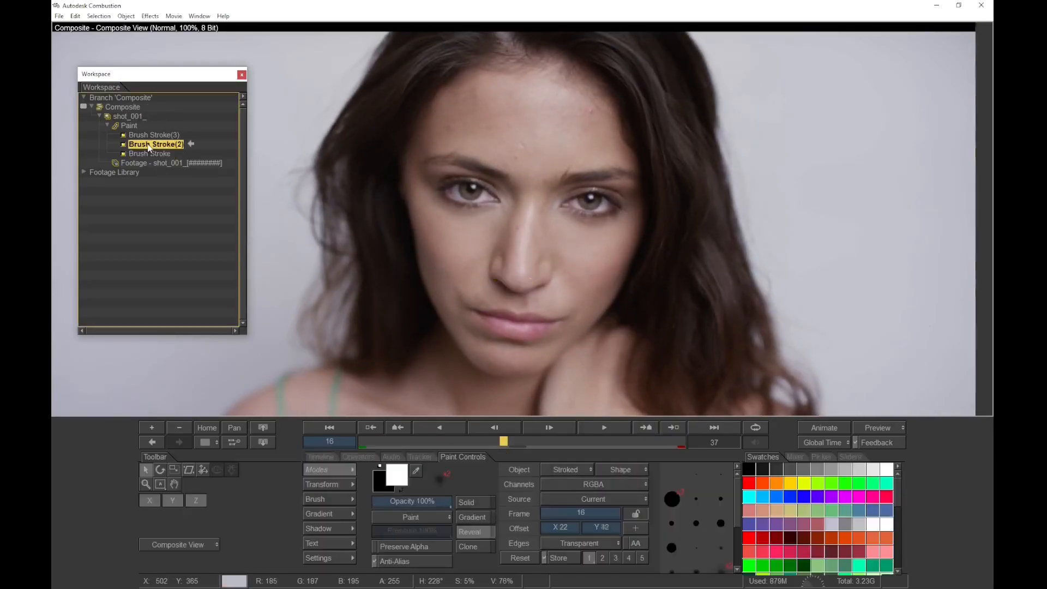
drag(448, 502, 427, 503)
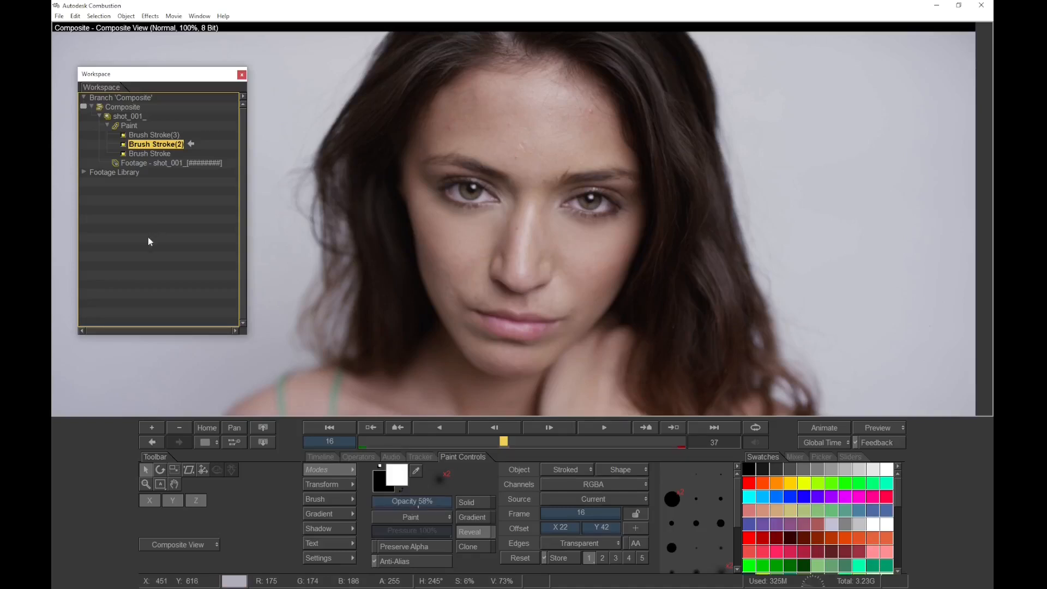
click(167, 163)
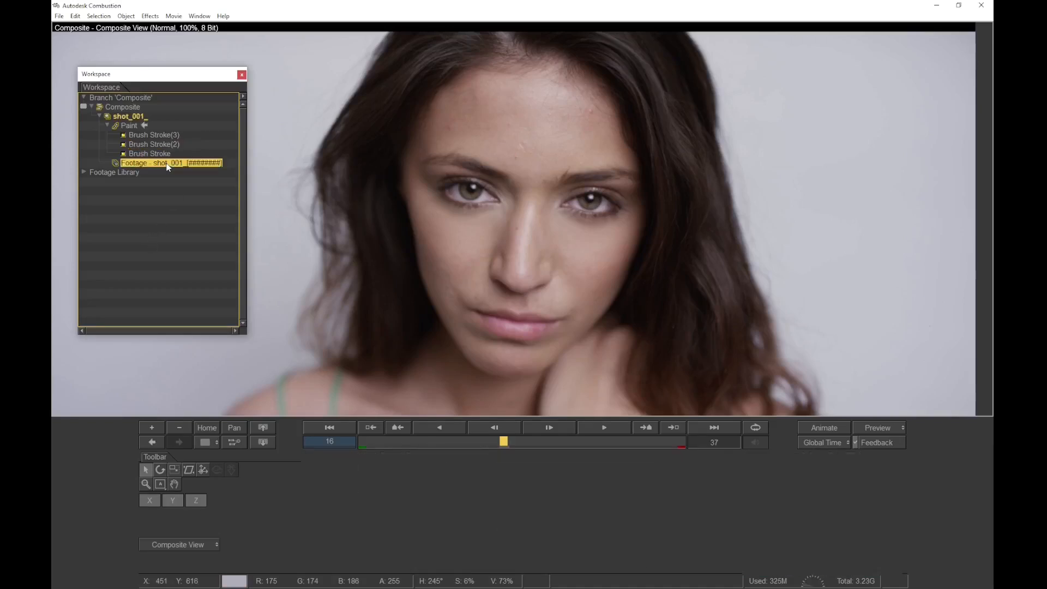
click(122, 107)
key(space)
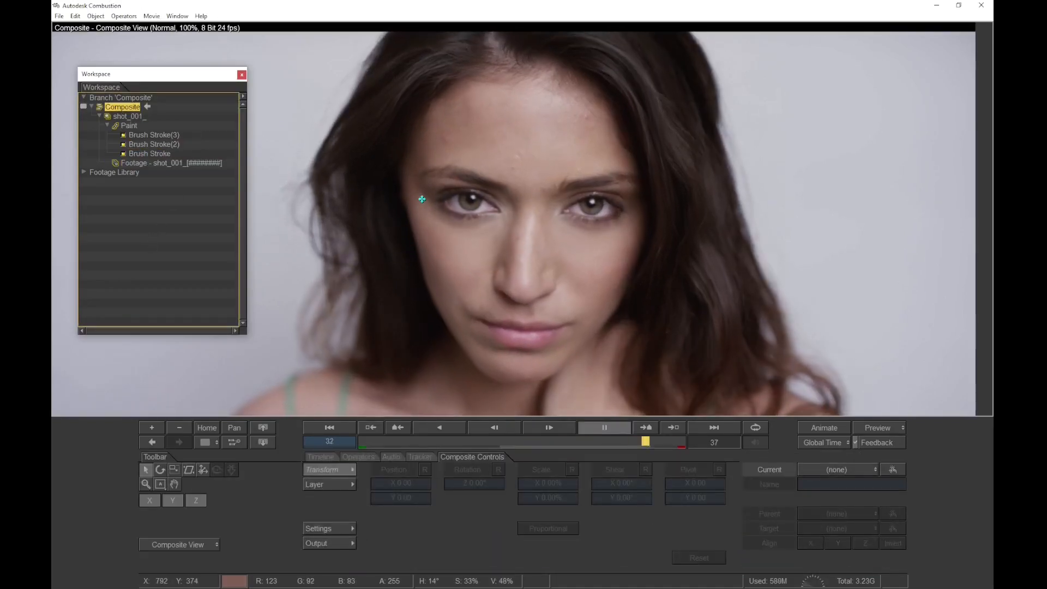
key(space)
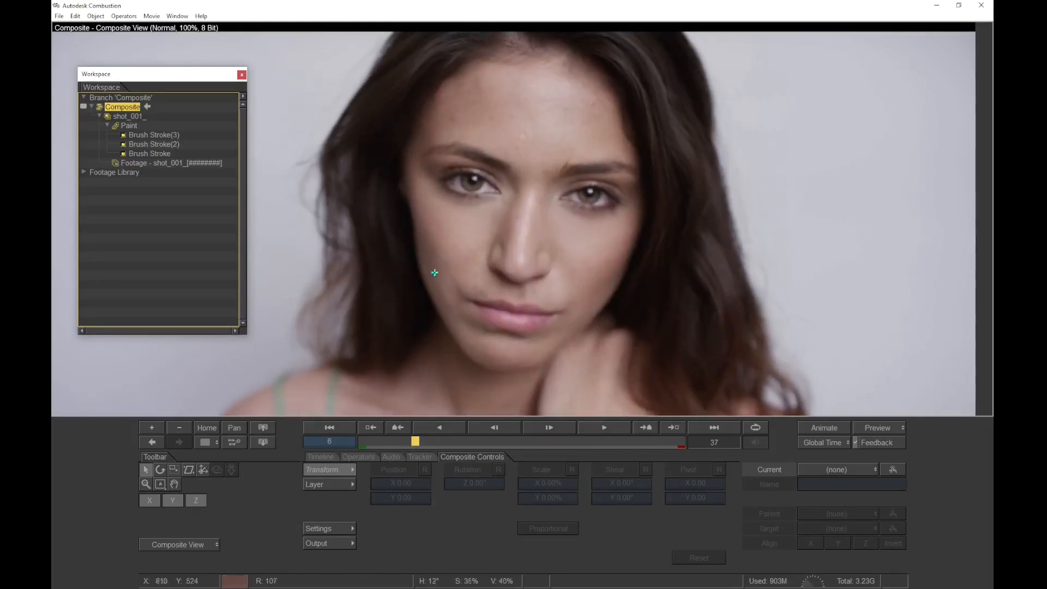
drag(391, 438, 349, 440)
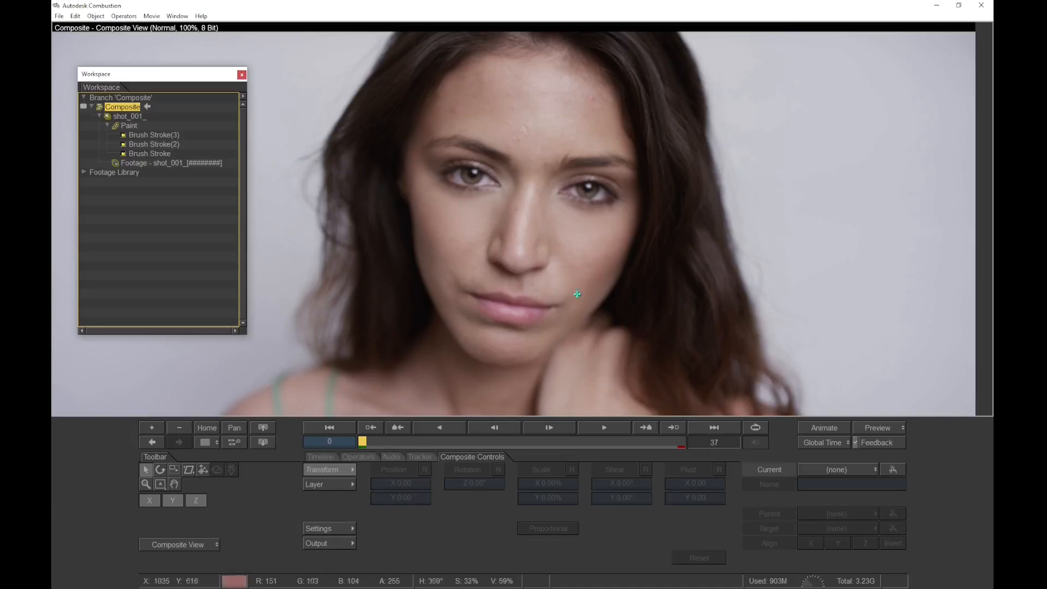
Open the schematic view and arrange the Paint node between the footage and Composite nodes
key(shift+grave)
drag(659, 289, 589, 298)
drag(437, 122, 484, 234)
click(498, 269)
click(478, 234)
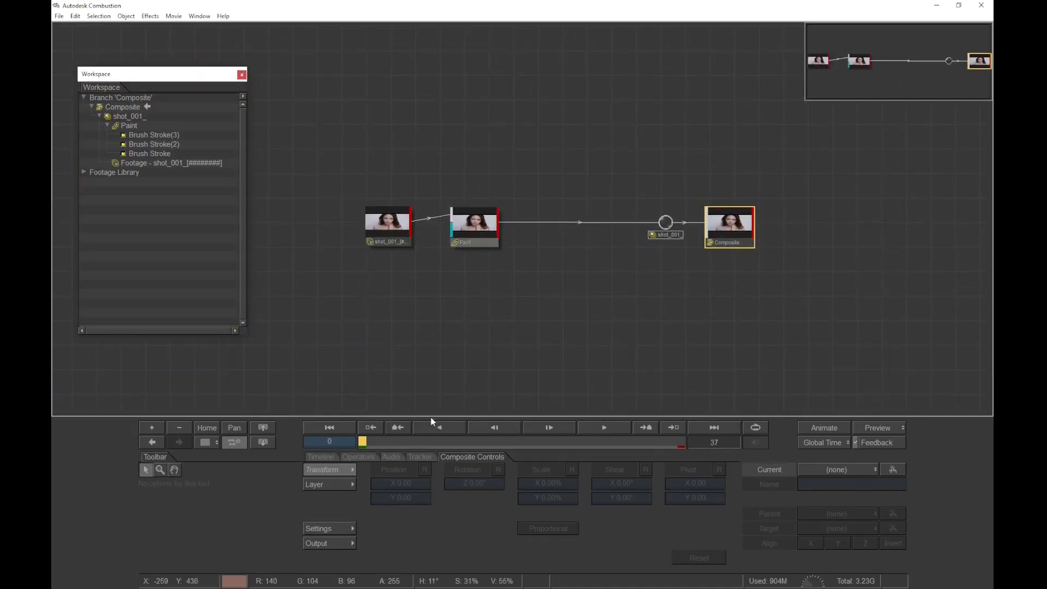
Add a second Paint operator and rewire it as a separate branch fed by the first Paint node
click(358, 457)
click(499, 470)
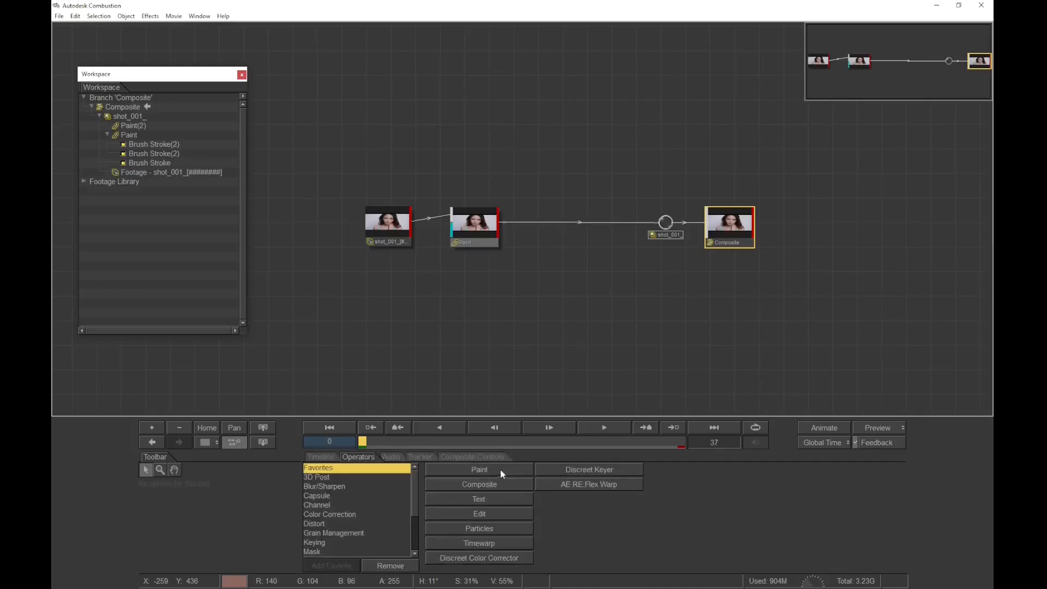
mouse_move(538, 228)
mouse_down()
mouse_move(537, 171)
mouse_move(591, 194)
mouse_move(496, 233)
mouse_up()
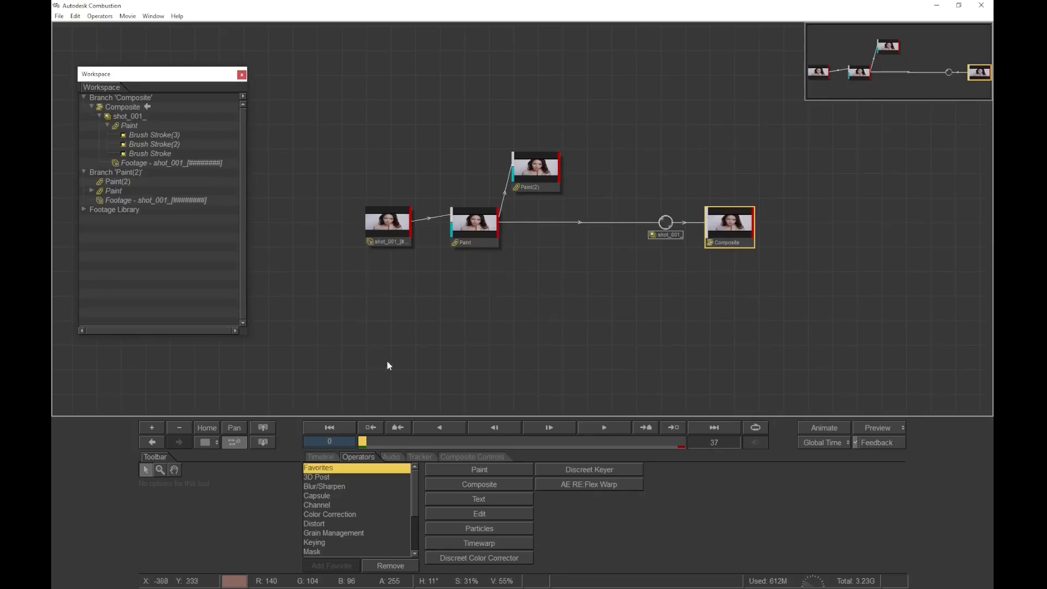
drag(383, 447, 284, 465)
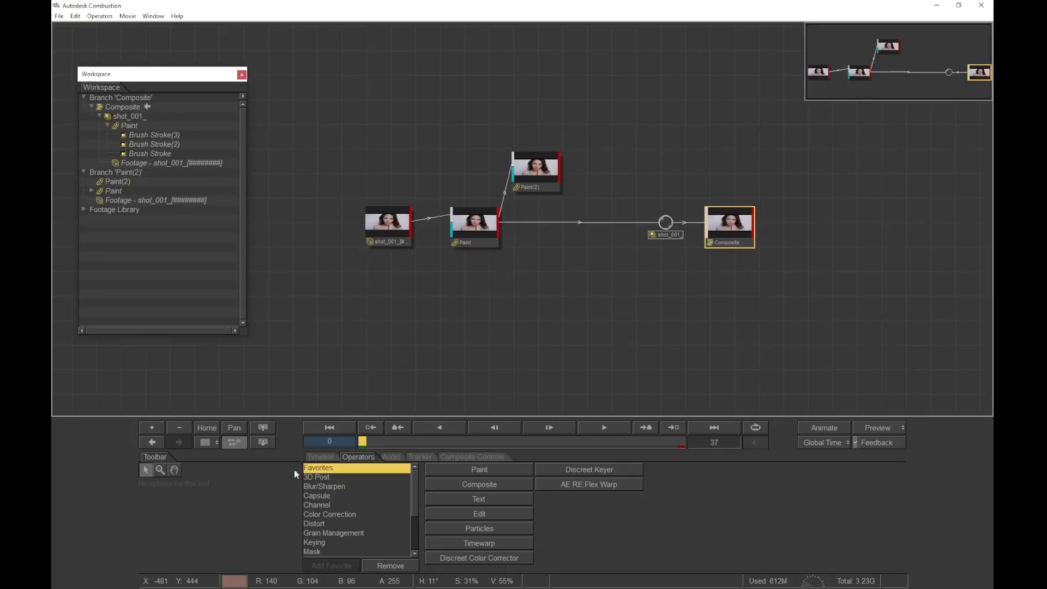
Connect the second Paint node to Composite as a new layer, and place its layer node above the original one
mouse_move(560, 168)
mouse_down()
mouse_move(694, 191)
mouse_move(712, 217)
mouse_up()
click(731, 229)
mouse_move(666, 291)
mouse_down()
mouse_move(763, 236)
mouse_move(652, 165)
mouse_move(660, 179)
mouse_up()
Rename the new layer as blur layer
click(136, 117)
right_click(135, 118)
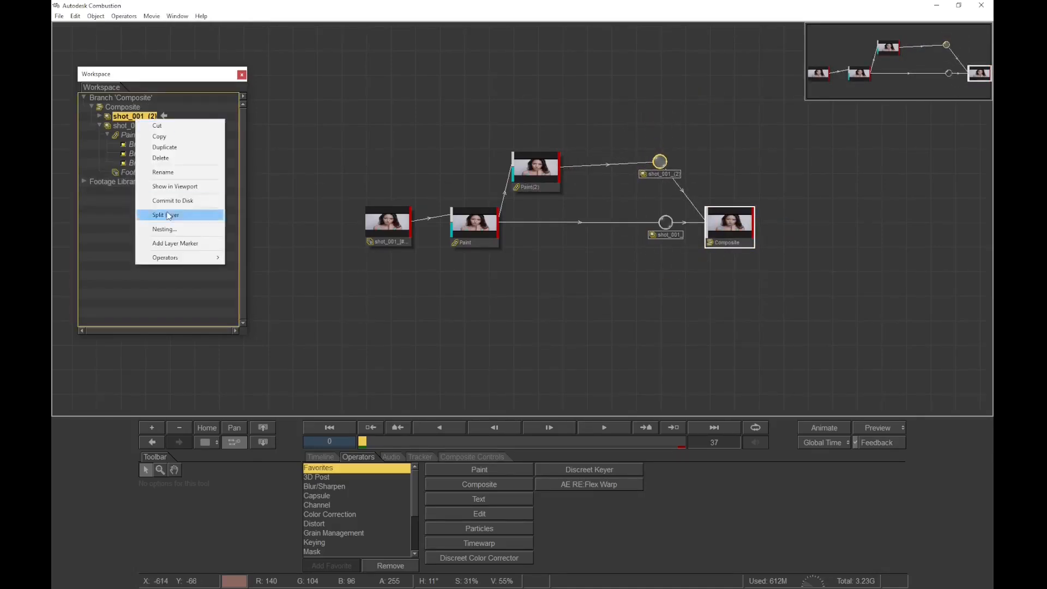
click(167, 172)
text(blur layer)
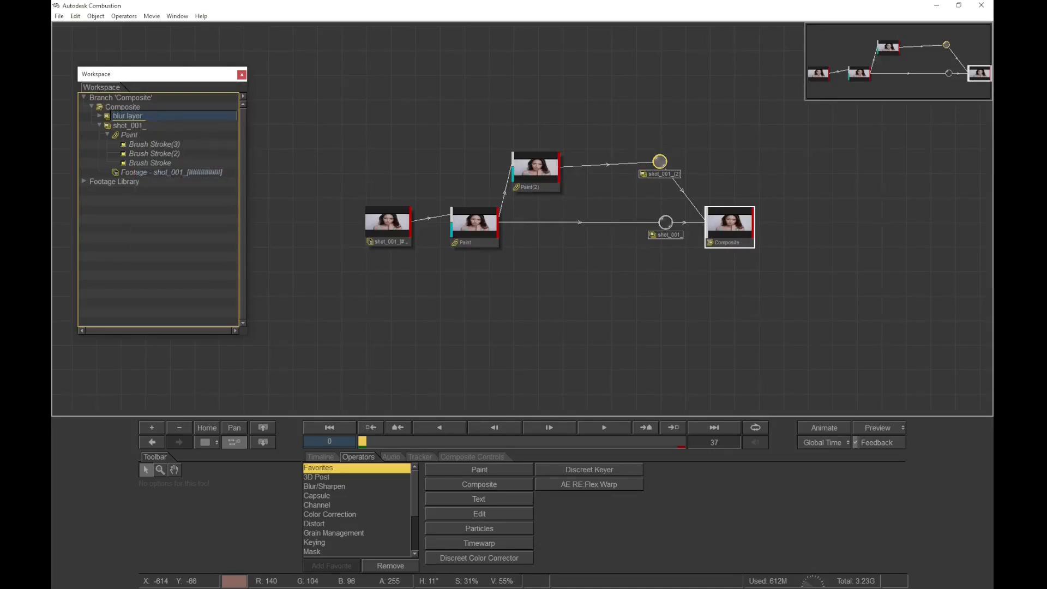
key(Return)
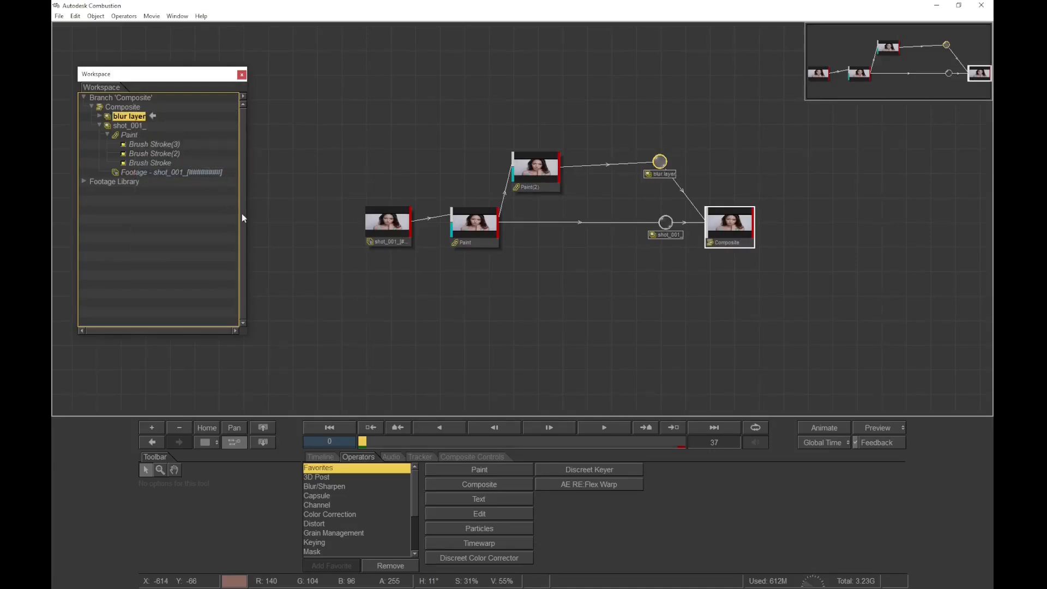
Play the composite with the blur layer in the viewport, and return to the schematic at frame 24
key(shift+grave)
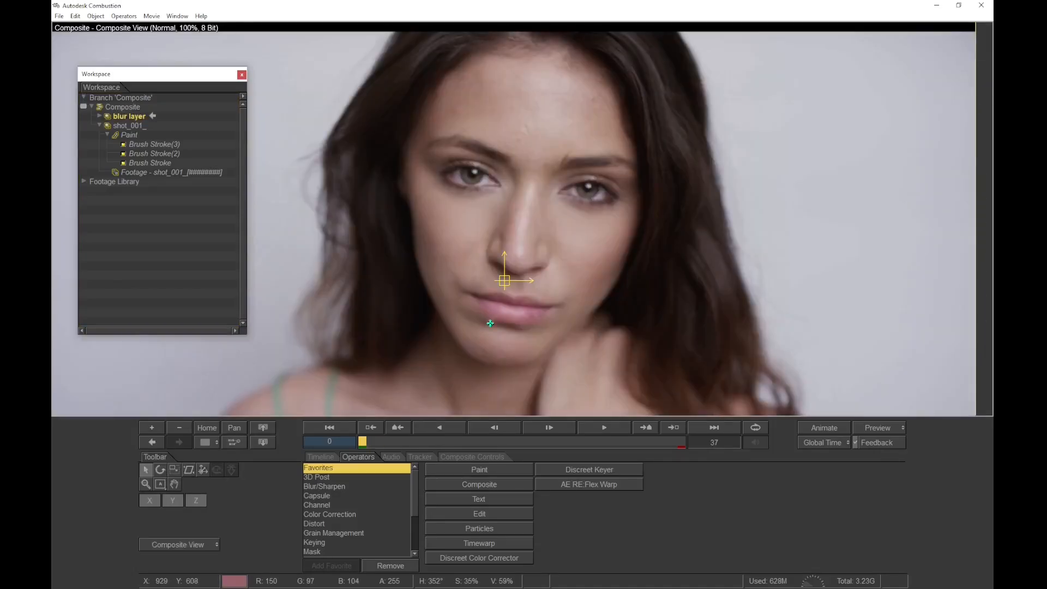
key(space)
key(shift+grave)
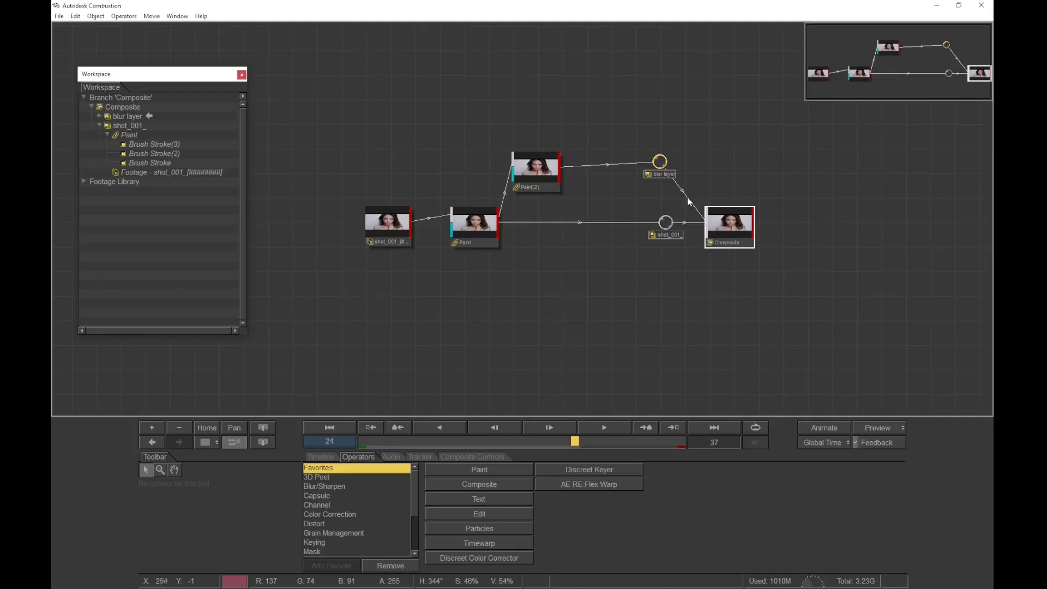
Detach the second Paint node from blur layer, reconnect it to Composite as another layer, and place that layer node below blur layer
drag(659, 163, 665, 172)
mouse_move(568, 166)
mouse_down()
mouse_move(664, 172)
mouse_move(642, 124)
mouse_up()
drag(559, 173, 747, 224)
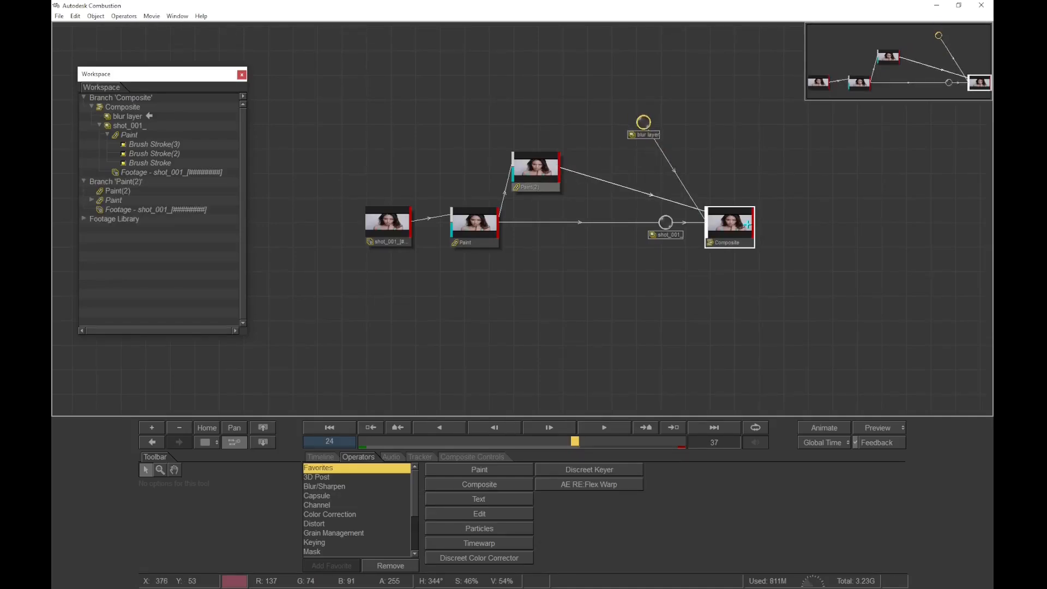
click(775, 229)
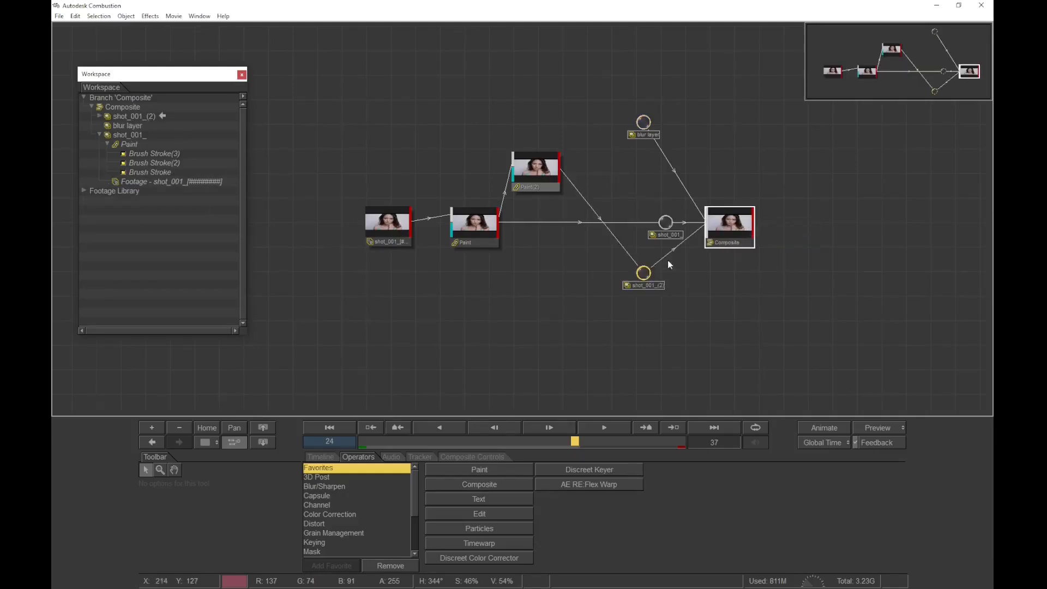
drag(644, 275, 642, 165)
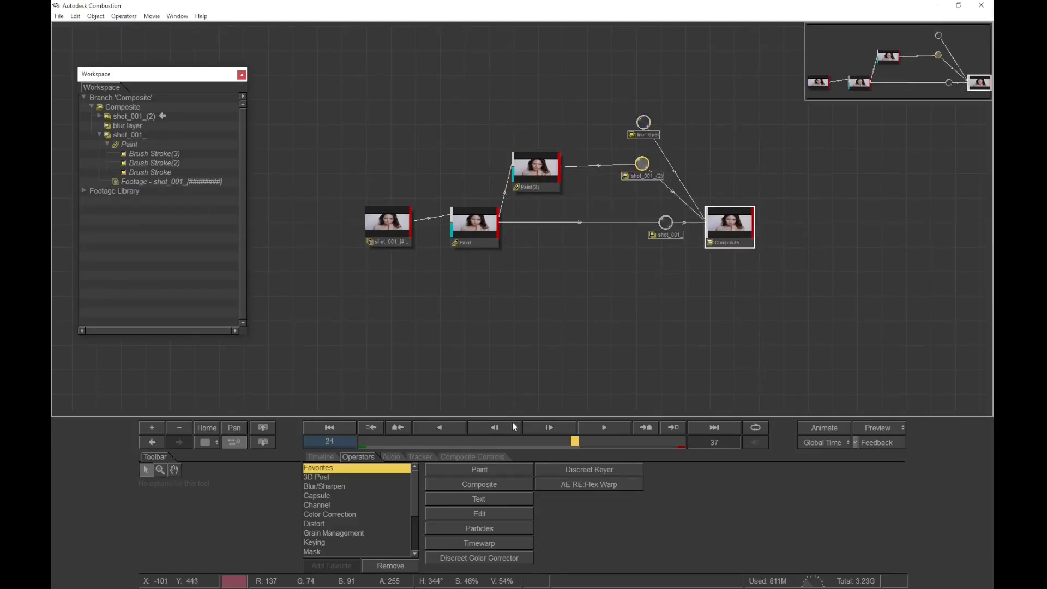
Play back the rewired composite in the viewport, and return to the schematic at frame 35
key(grave)
key(space)
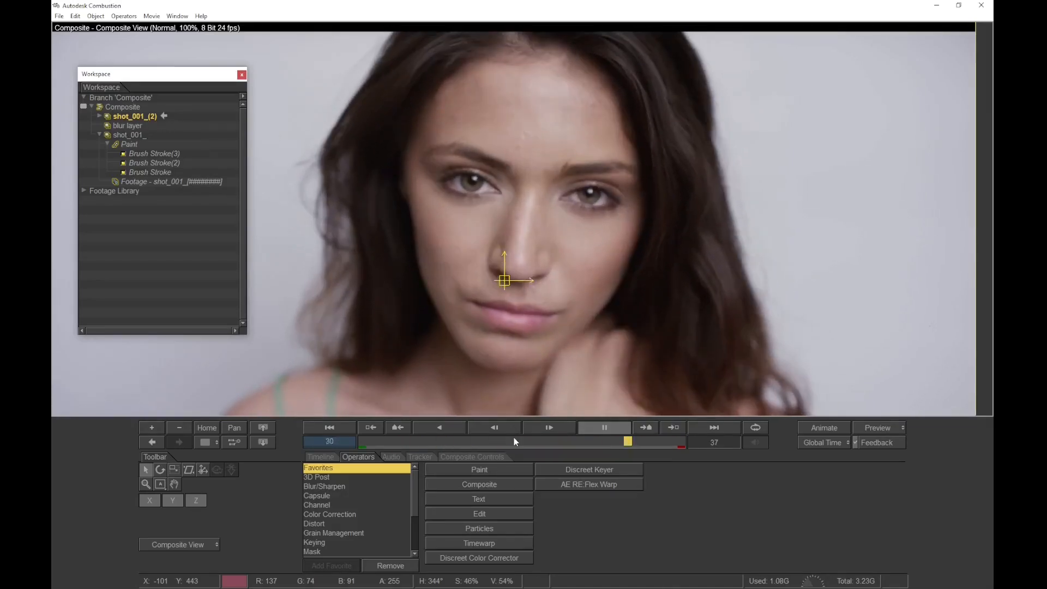
key(grave)
key(space)
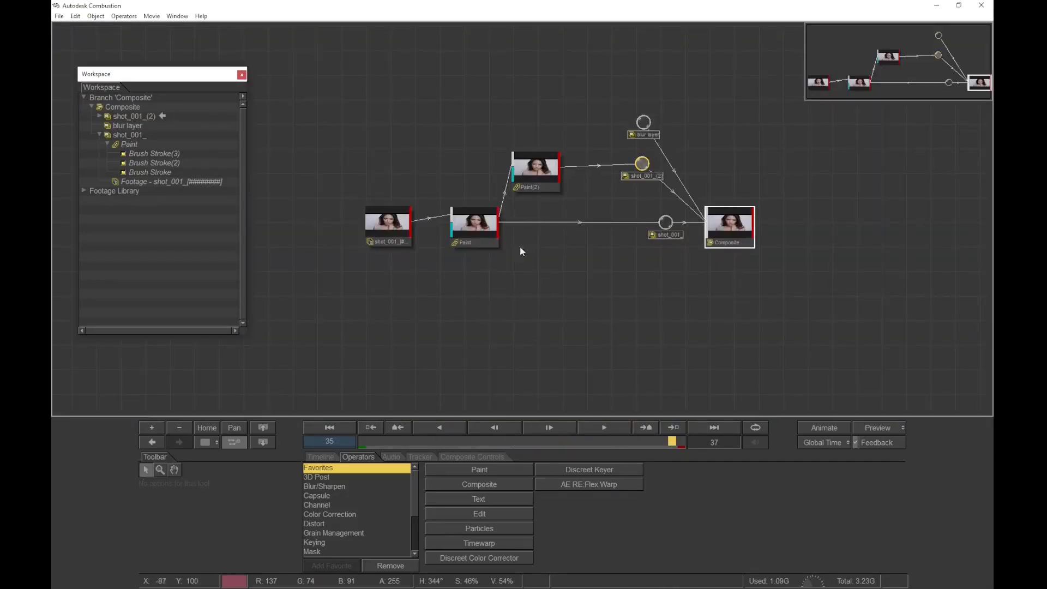
Delete the extra shot_001_(2) layer, go to frame 0, and connect the second Paint node to blur layer
drag(535, 182, 518, 176)
click(316, 458)
drag(612, 468, 647, 469)
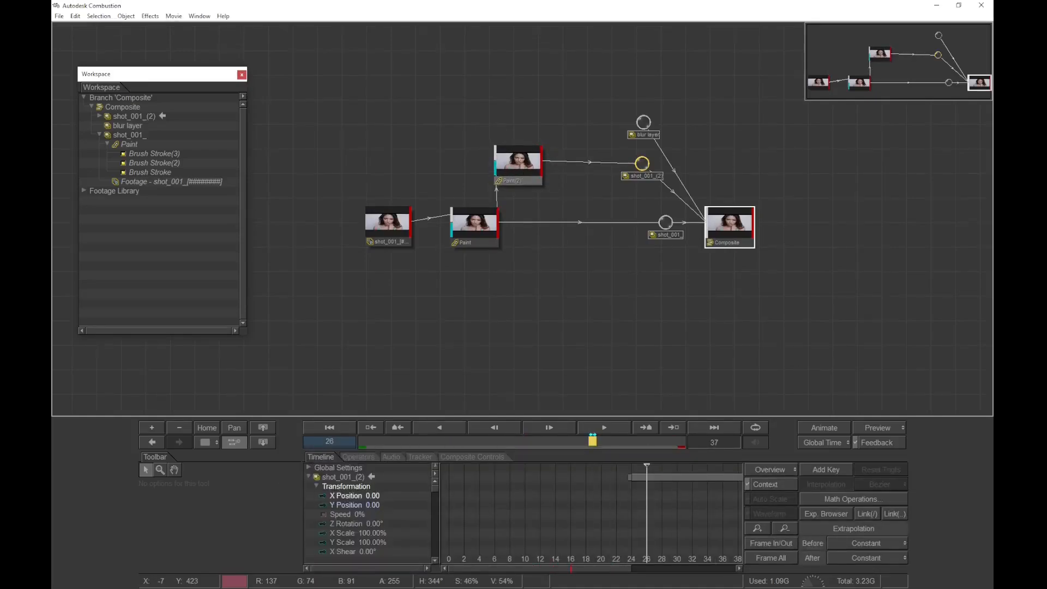
click(638, 163)
key(Delete)
click(347, 431)
mouse_move(548, 170)
mouse_down()
mouse_move(643, 123)
mouse_move(646, 164)
mouse_up()
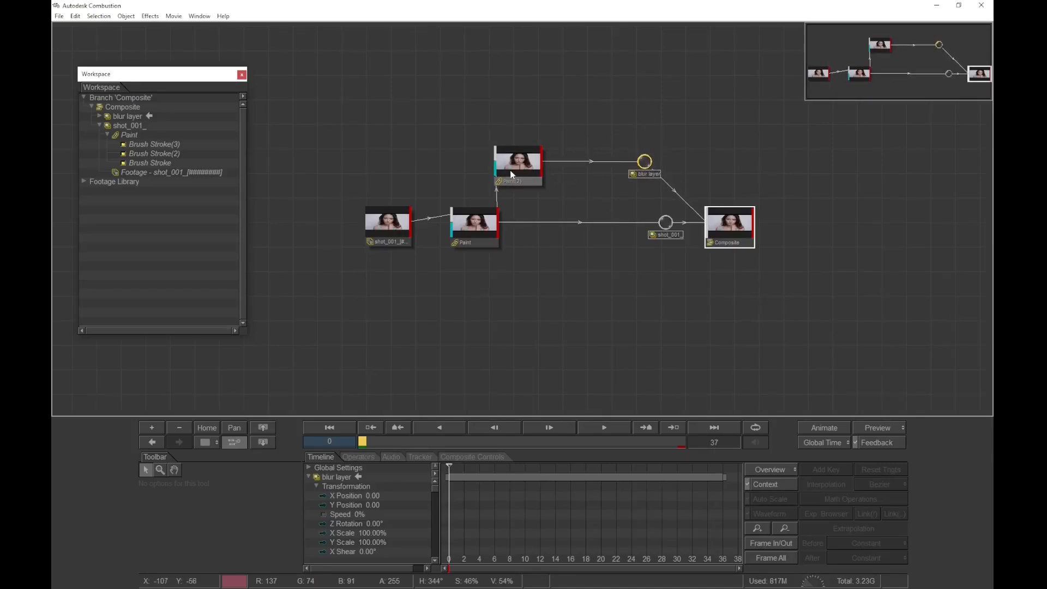
Rearrange the schematic so the second Paint node sits near blur layer and the first Paint node sits further from Composite
drag(516, 168, 571, 169)
drag(475, 227, 405, 232)
drag(577, 165, 583, 167)
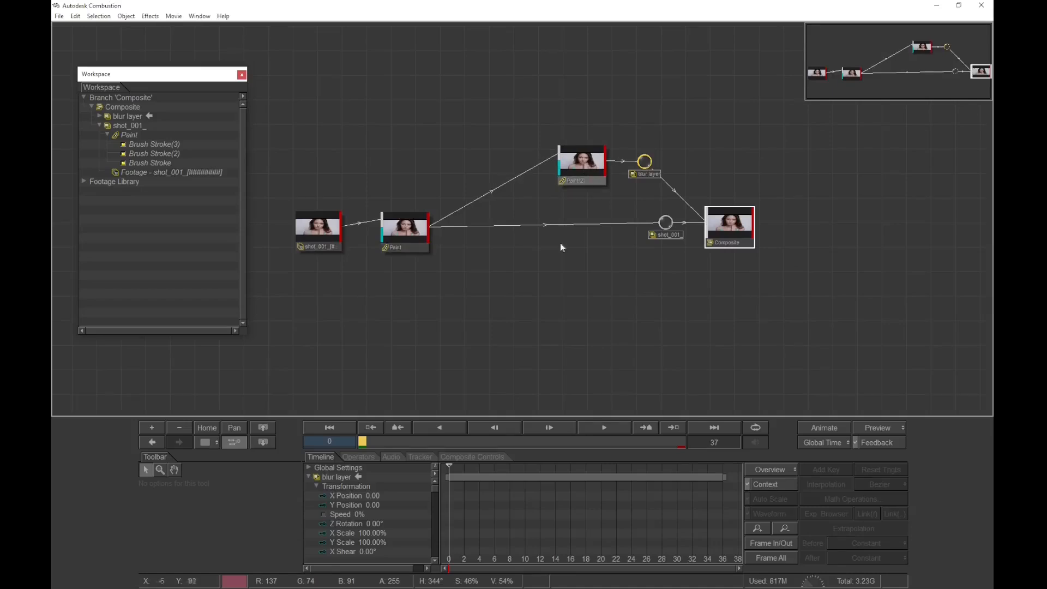
Show blur layer's Paint(2) operator in the viewport, and set up a filled polygon in Mask mode
key(shift+grave)
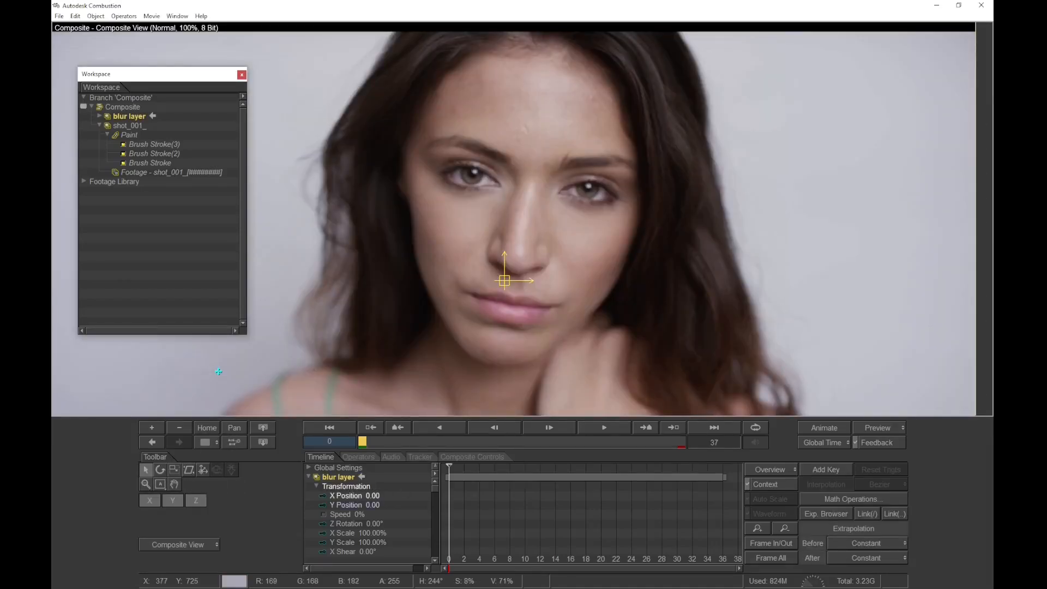
click(100, 117)
click(126, 126)
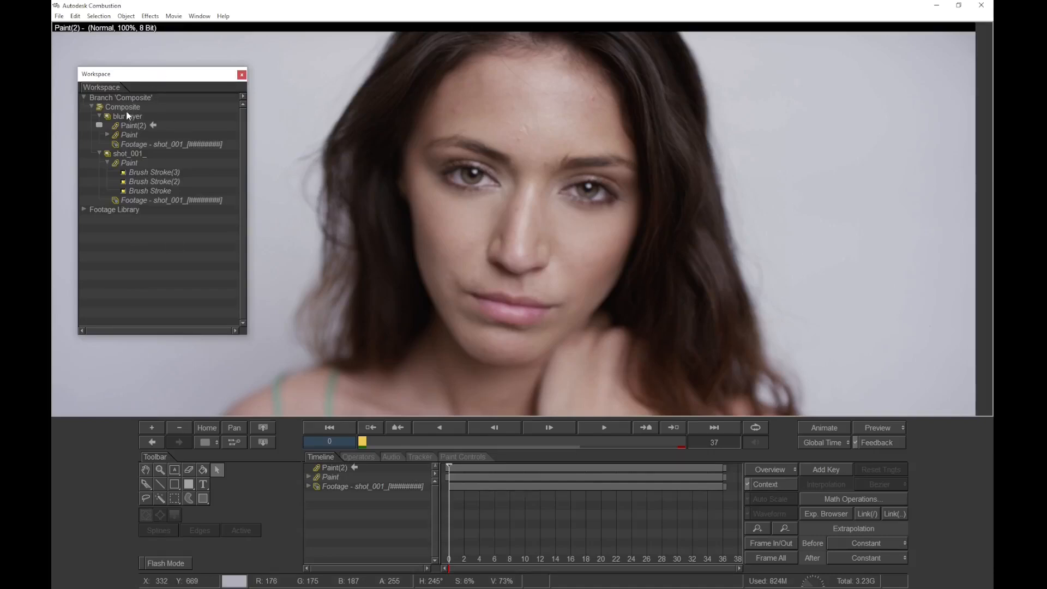
drag(188, 487, 220, 512)
click(606, 83)
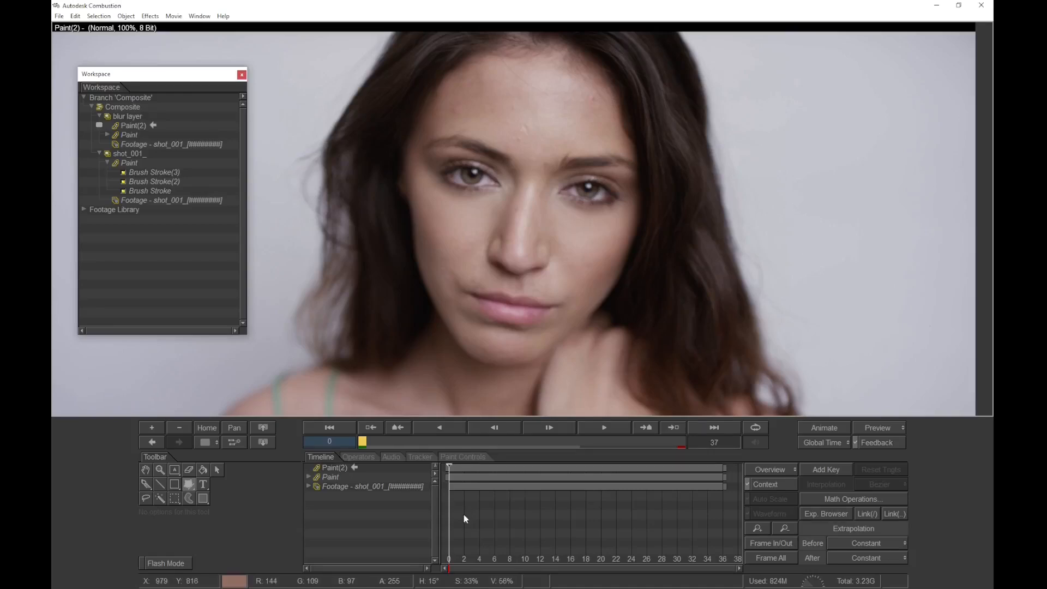
click(465, 457)
click(622, 469)
click(643, 494)
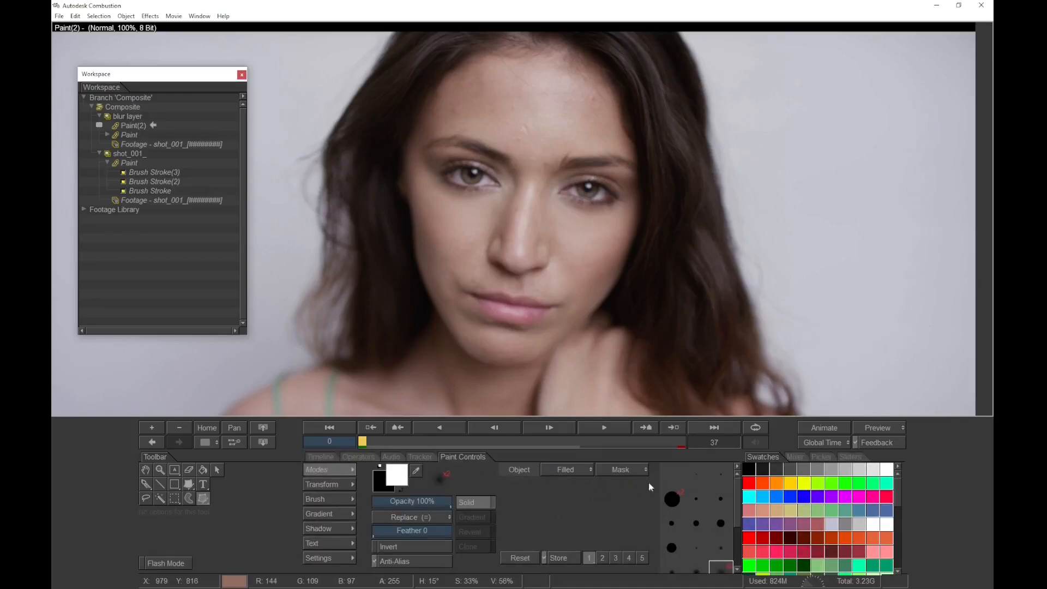
Draw a closed curved polygon mask around the woman's face, from the forehead along the cheeks and chin
click(599, 68)
click(632, 112)
click(635, 140)
click(639, 169)
drag(621, 273, 604, 304)
drag(545, 344, 501, 362)
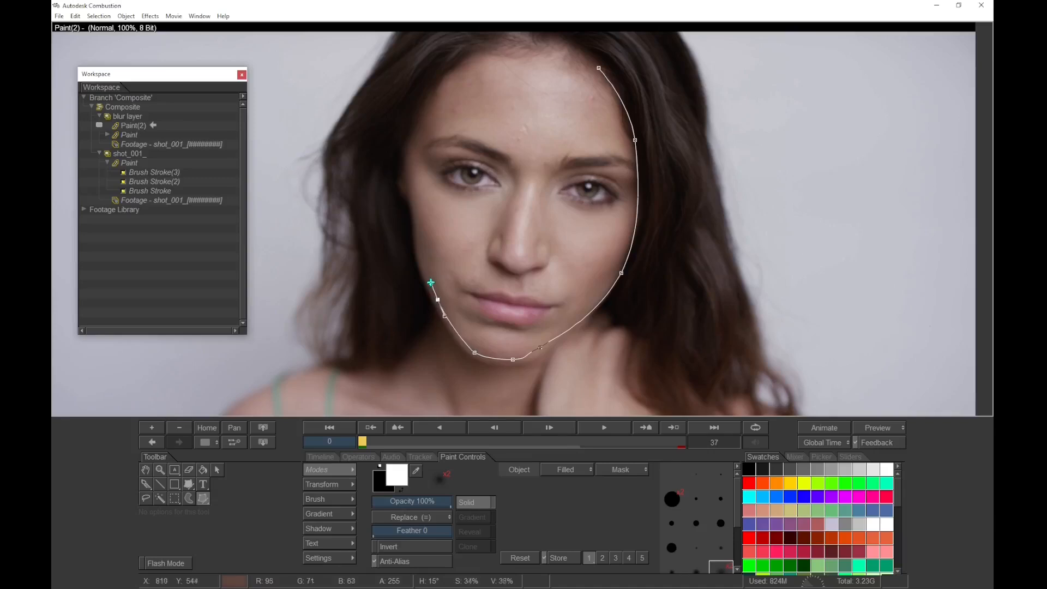
click(418, 240)
click(413, 191)
click(404, 152)
drag(461, 61, 480, 55)
click(599, 68)
Adjust the mask's temple and jaw points, and expand Paint(2) to switch off the Polygon Mask
drag(406, 151, 418, 134)
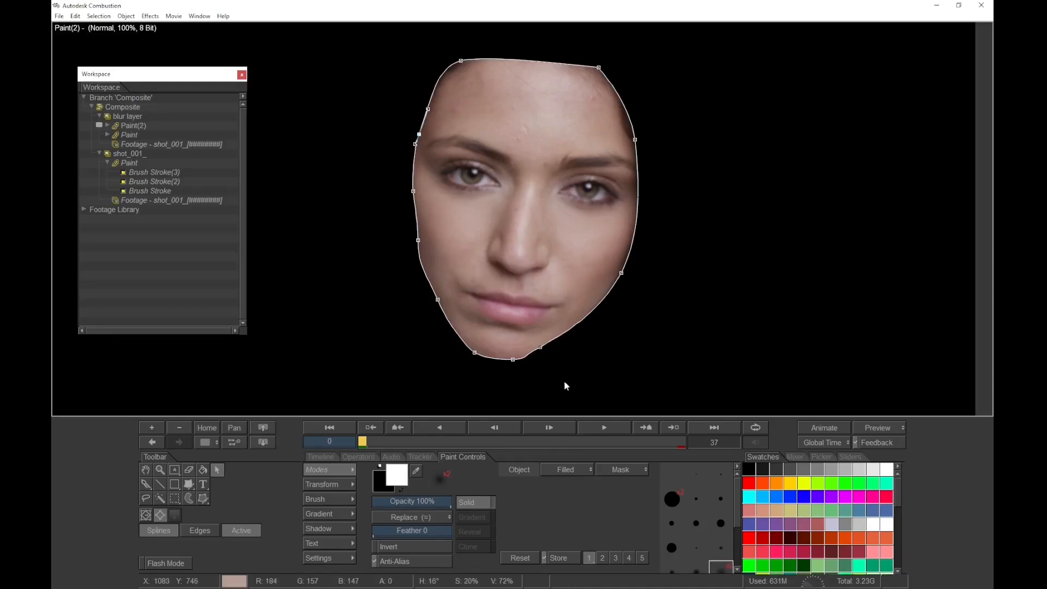
ctrl+click(540, 349)
click(108, 125)
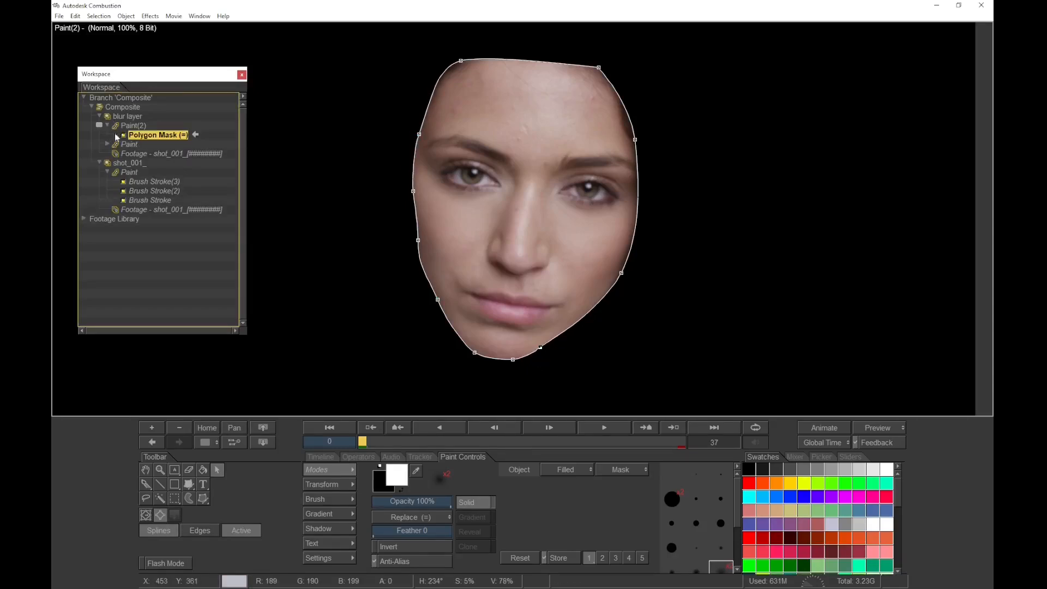
Fit the mask's cheek, temple, forehead and chin points more closely to the face outline at frame 0
ctrl+click(418, 239)
click(438, 302)
click(620, 271)
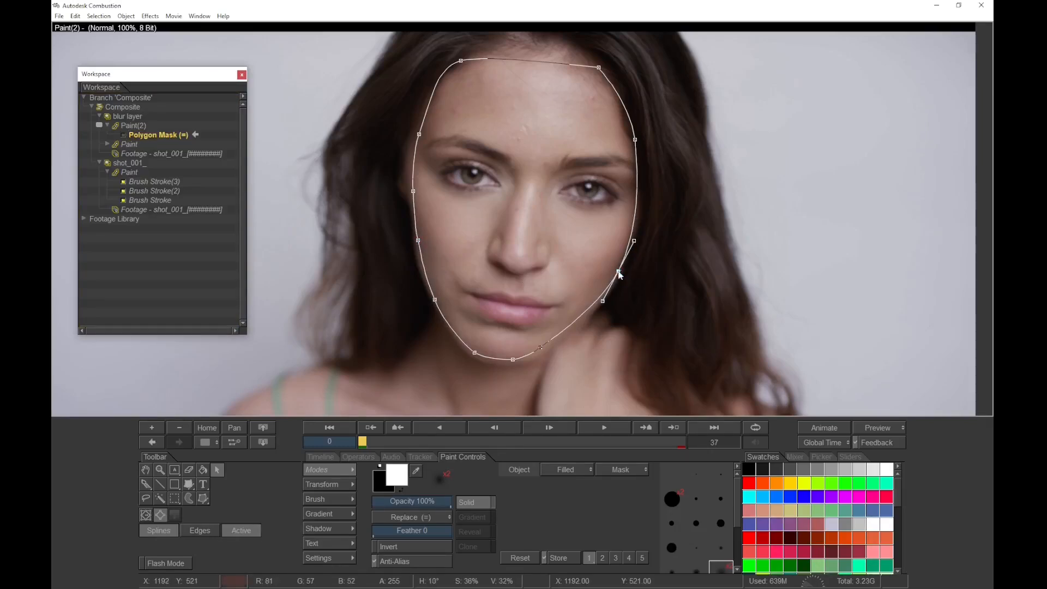
drag(634, 137, 627, 108)
drag(600, 70, 590, 79)
drag(461, 61, 473, 63)
drag(512, 361, 506, 363)
click(483, 362)
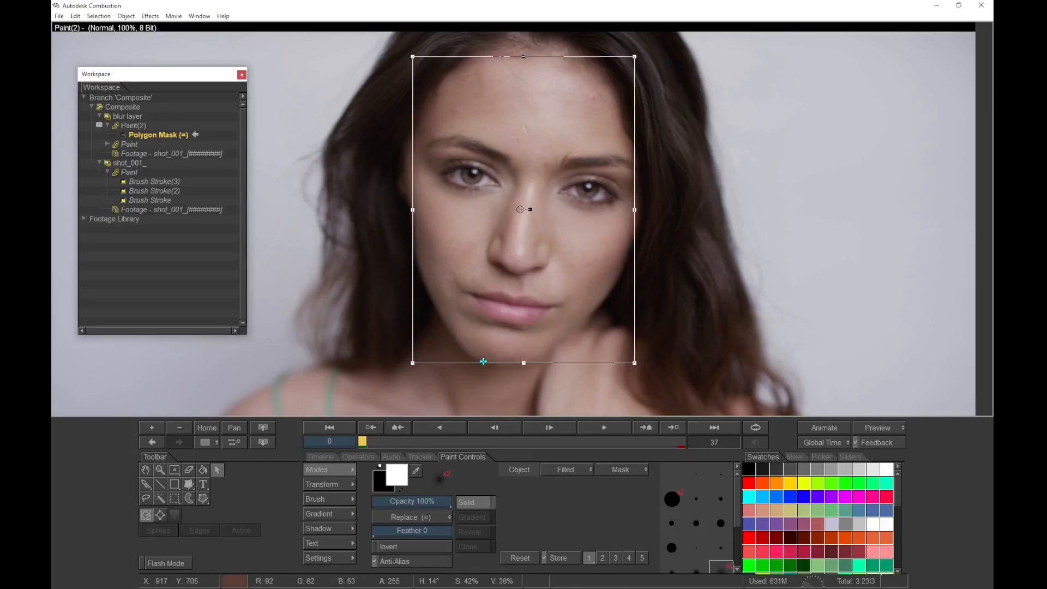
Enable position and rotation tracking for the Polygon Mask, and fit the two tracker boxes around the nostrils
click(421, 457)
click(415, 499)
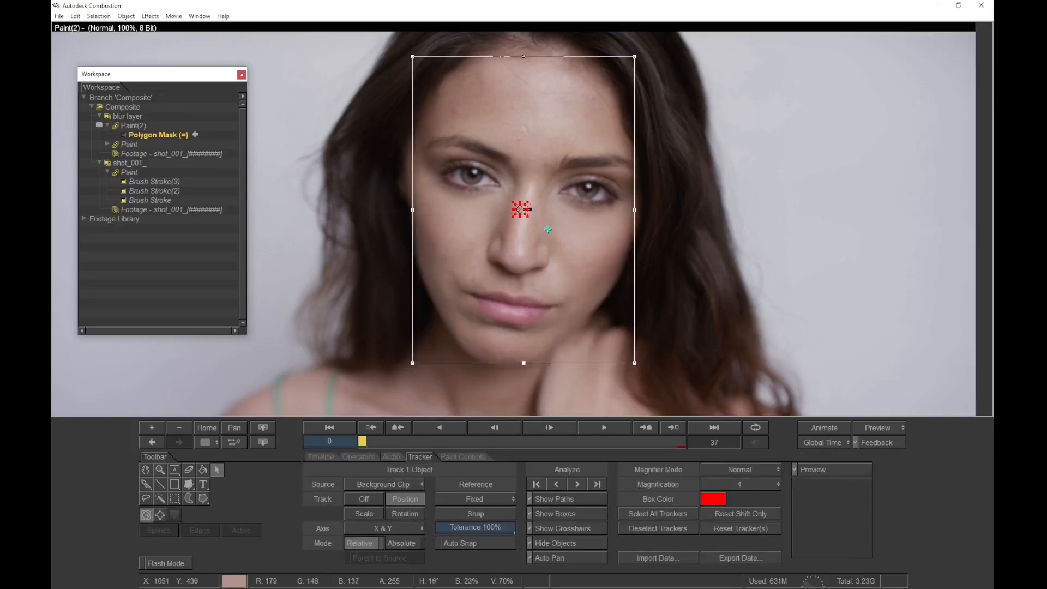
drag(521, 209, 498, 250)
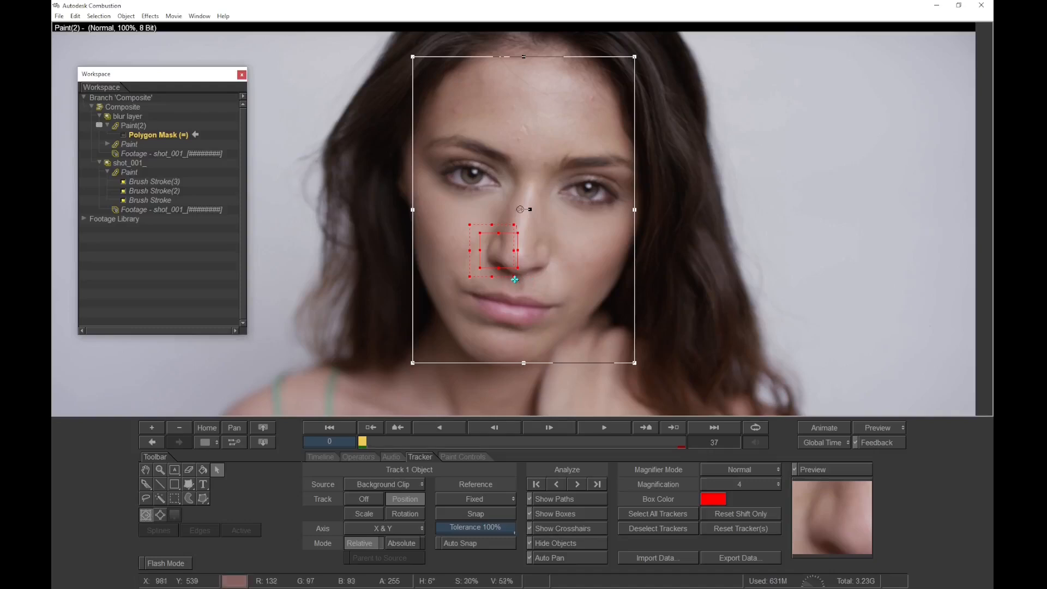
drag(515, 278, 527, 282)
click(414, 514)
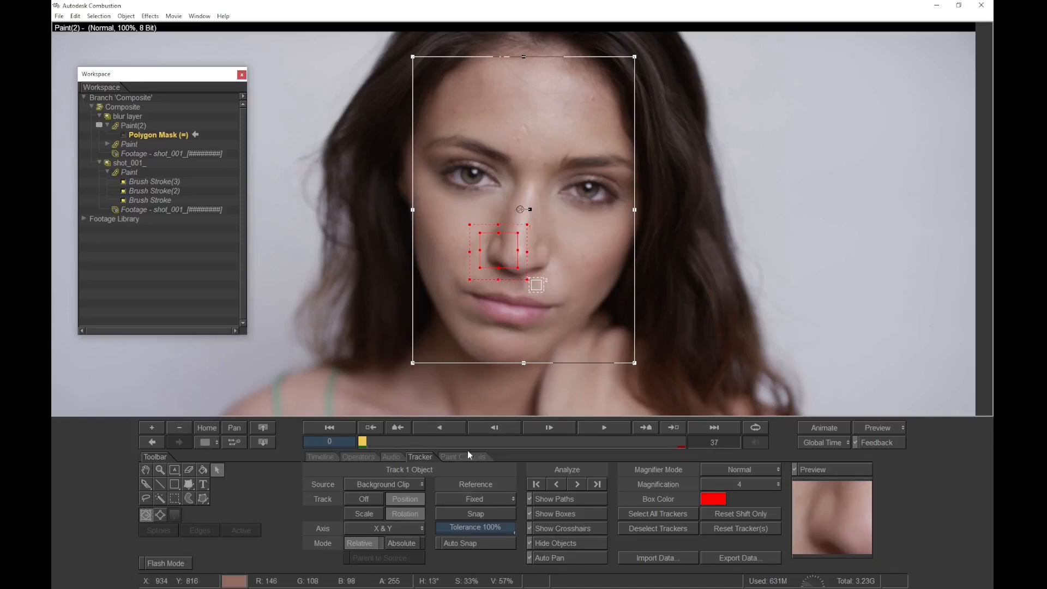
click(541, 285)
drag(544, 293, 587, 325)
drag(543, 290, 575, 286)
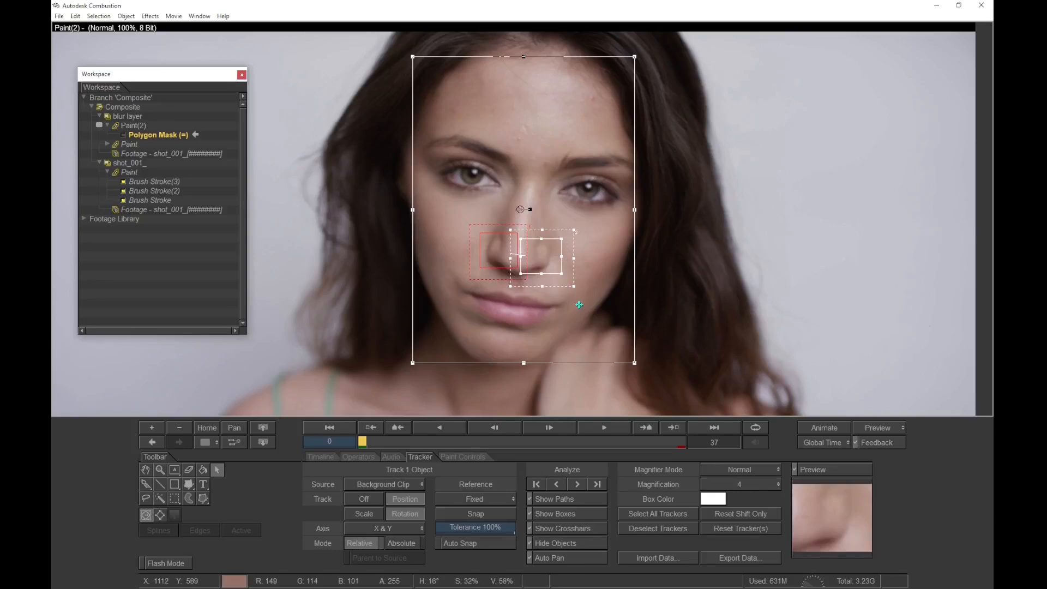
Select all trackers, set the reference to Roaming with 79% tolerance, and analyze the clip forward
click(650, 515)
click(492, 496)
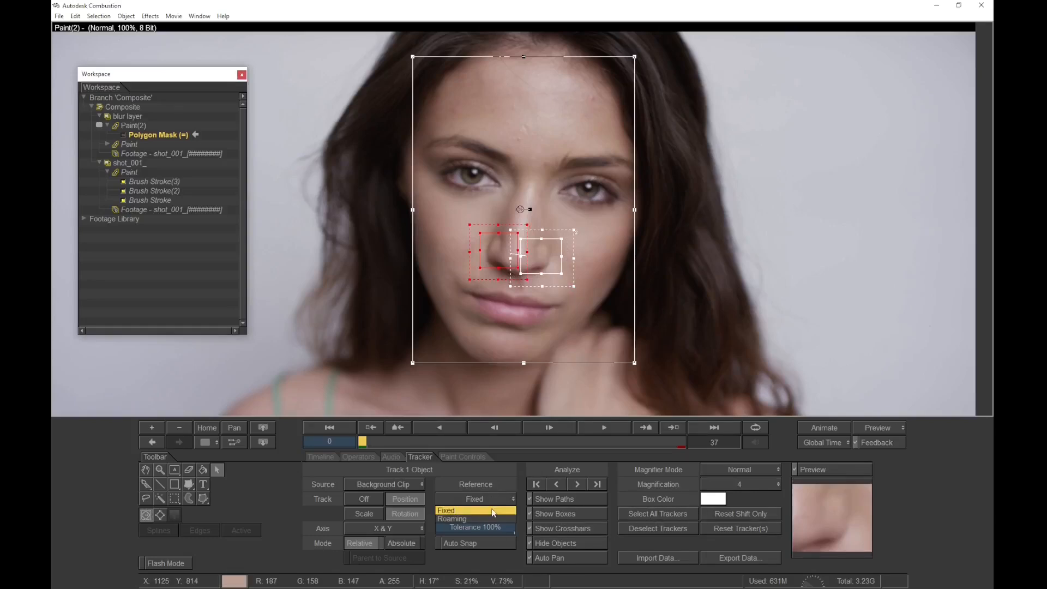
click(492, 513)
drag(498, 528, 499, 528)
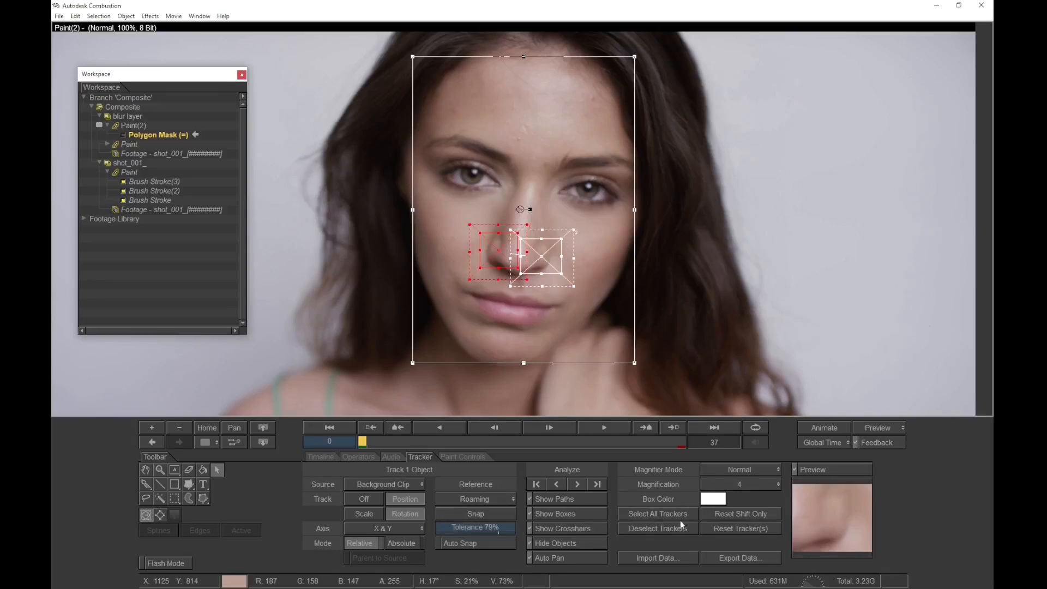
click(577, 485)
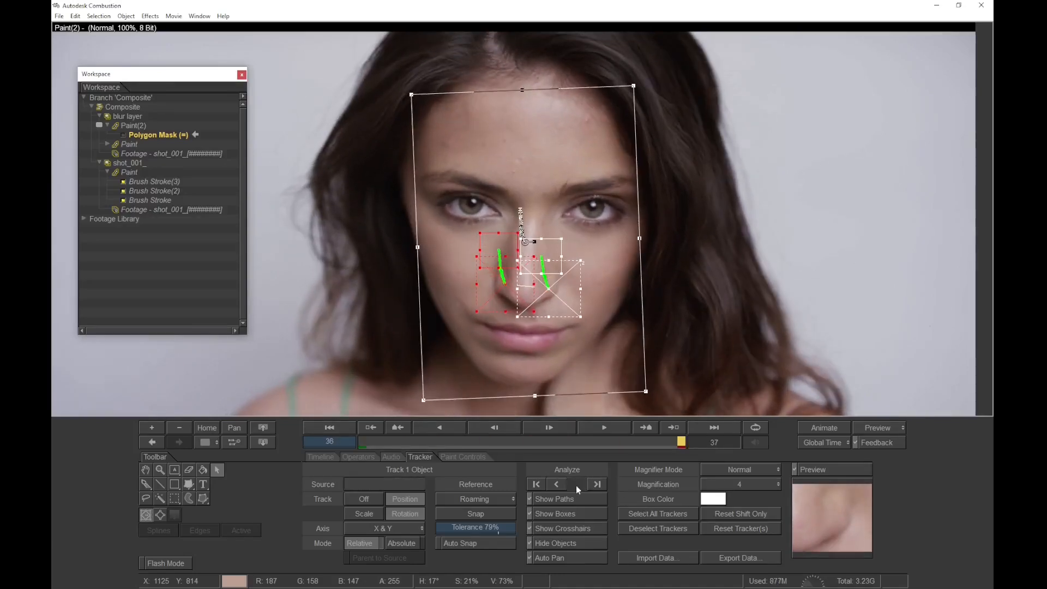
Turn tracking off for the Polygon Mask, and scrub from frame 0 to frame 36 to check its motion
click(355, 499)
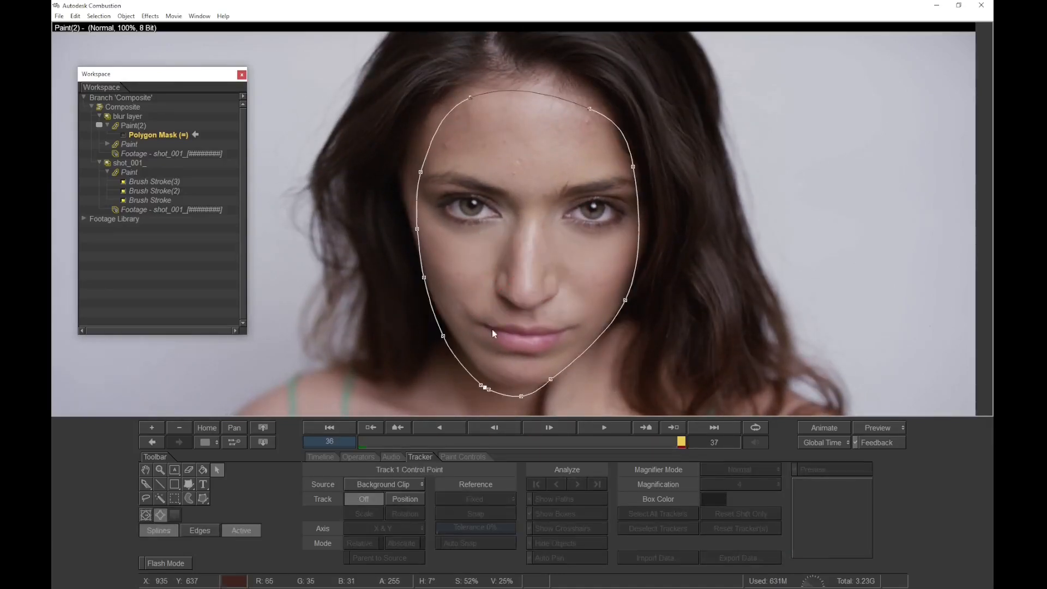
click(329, 427)
click(463, 427)
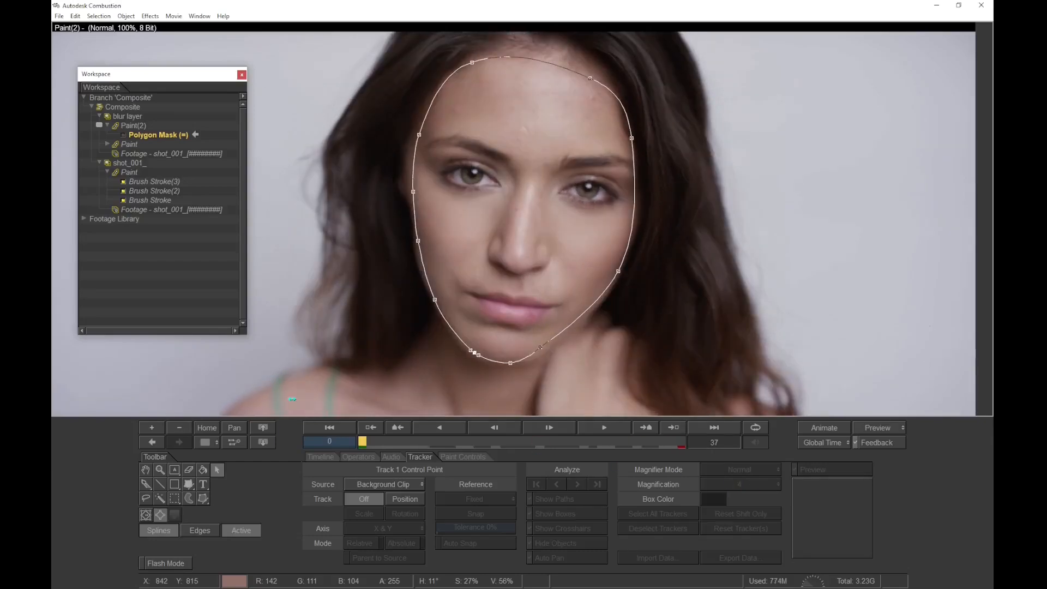
click(463, 427)
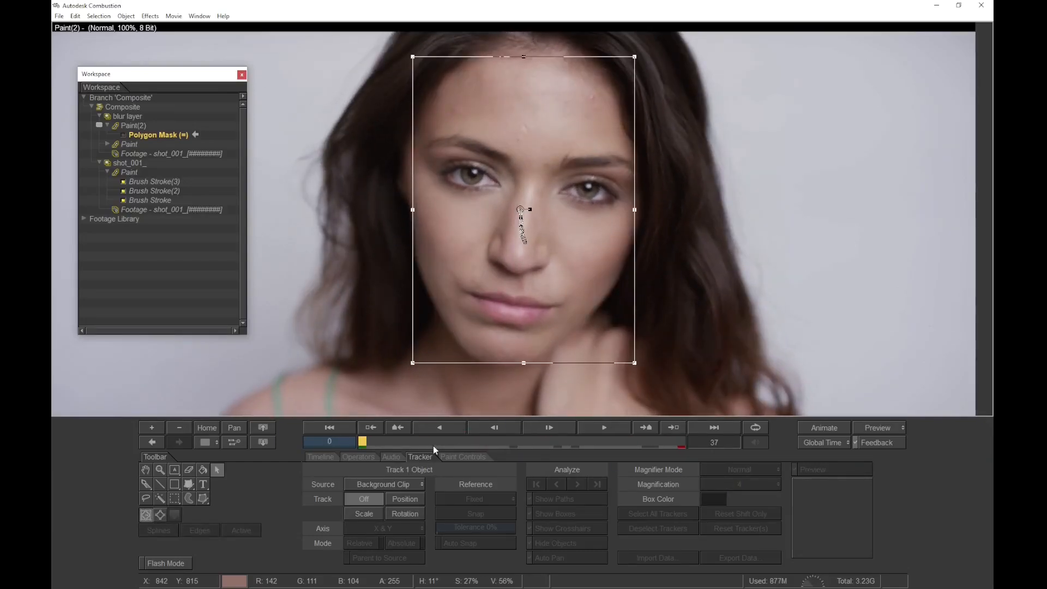
drag(363, 442, 681, 442)
Turn on Animate at frame 36, and shift the mask's lower points together to fit the jaw and chin
key(a)
drag(563, 407, 428, 330)
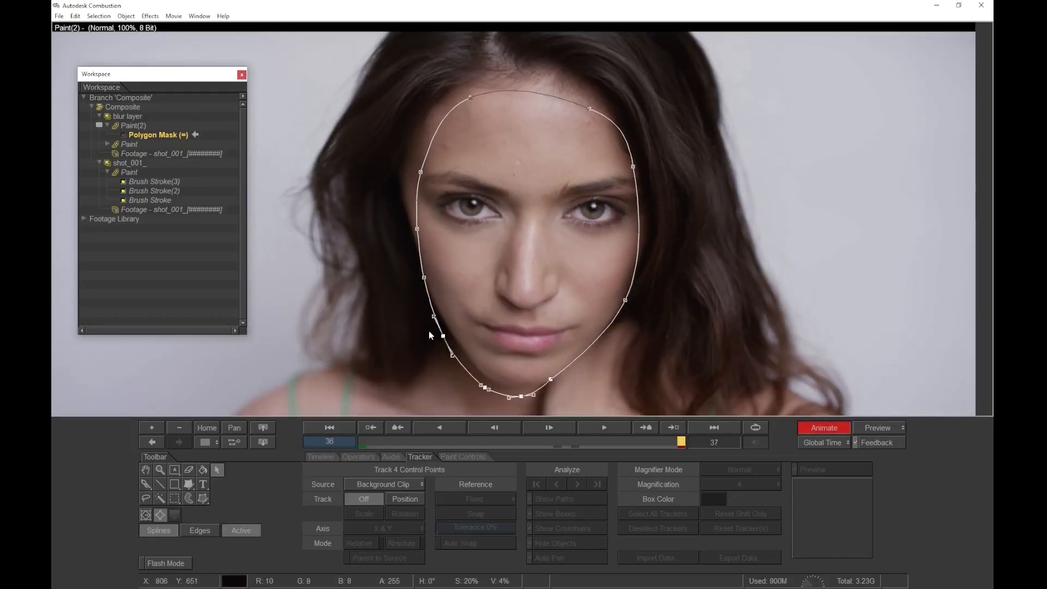
drag(519, 399, 527, 390)
click(460, 255)
Reposition the mask's temple, cheek and forehead points on both sides of the face at frame 36
drag(421, 171, 411, 147)
drag(418, 229, 412, 223)
drag(424, 277, 427, 279)
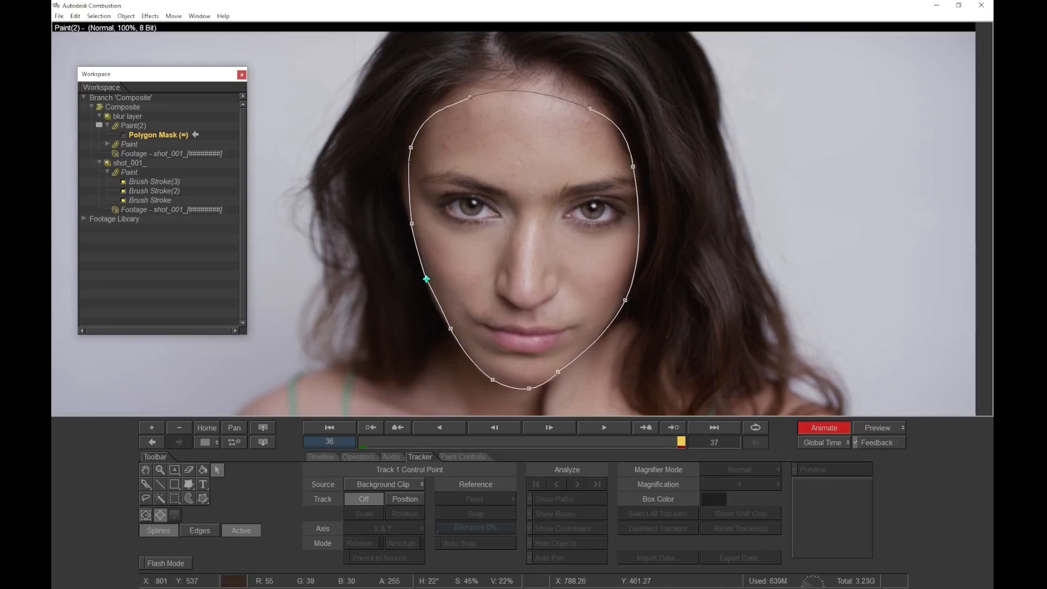
drag(412, 224, 408, 212)
click(414, 138)
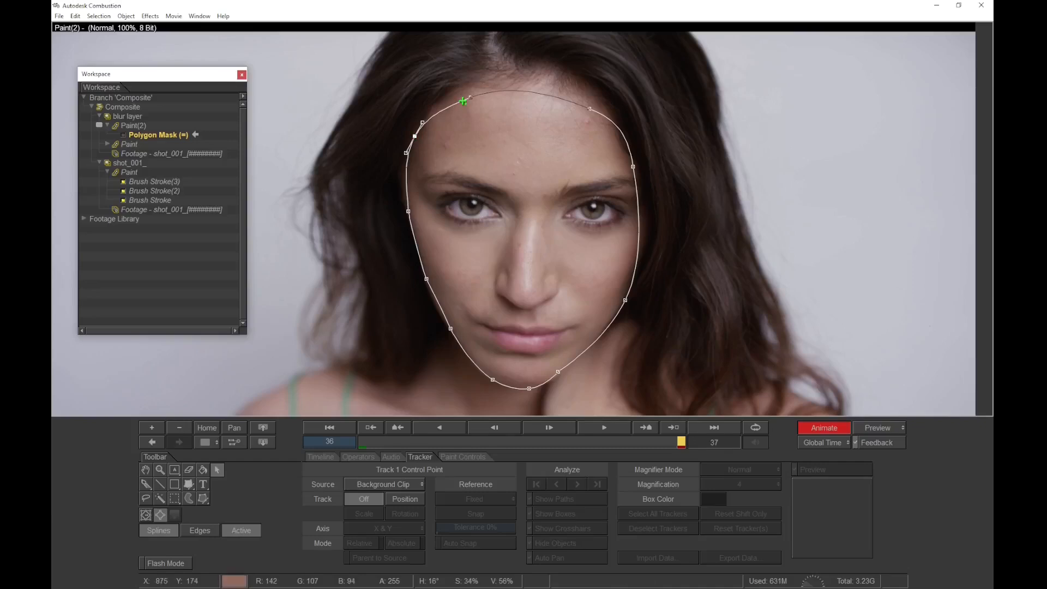
drag(470, 97, 463, 96)
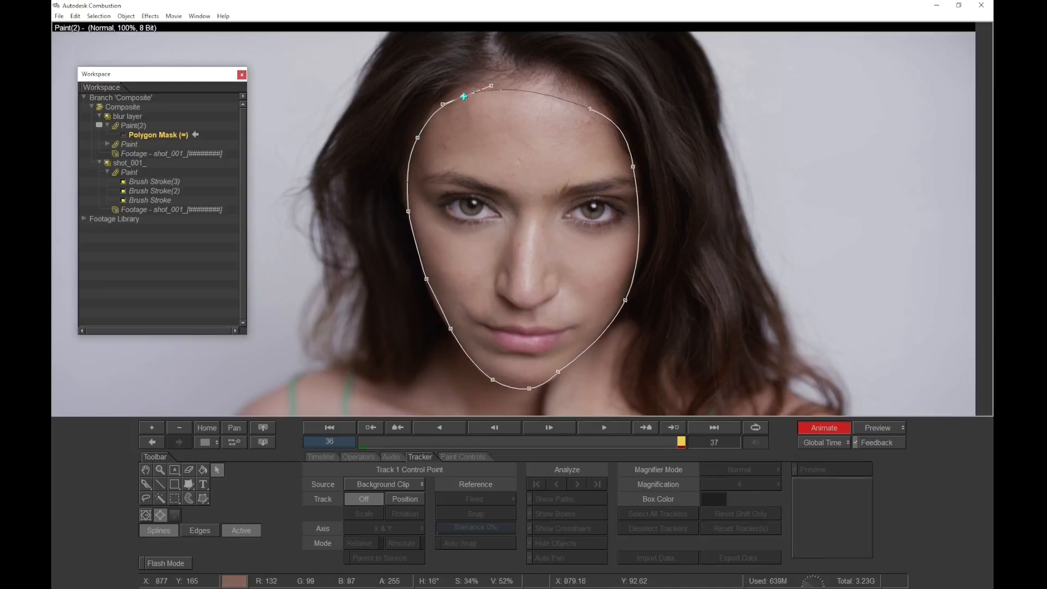
drag(632, 166, 629, 165)
drag(625, 300, 626, 298)
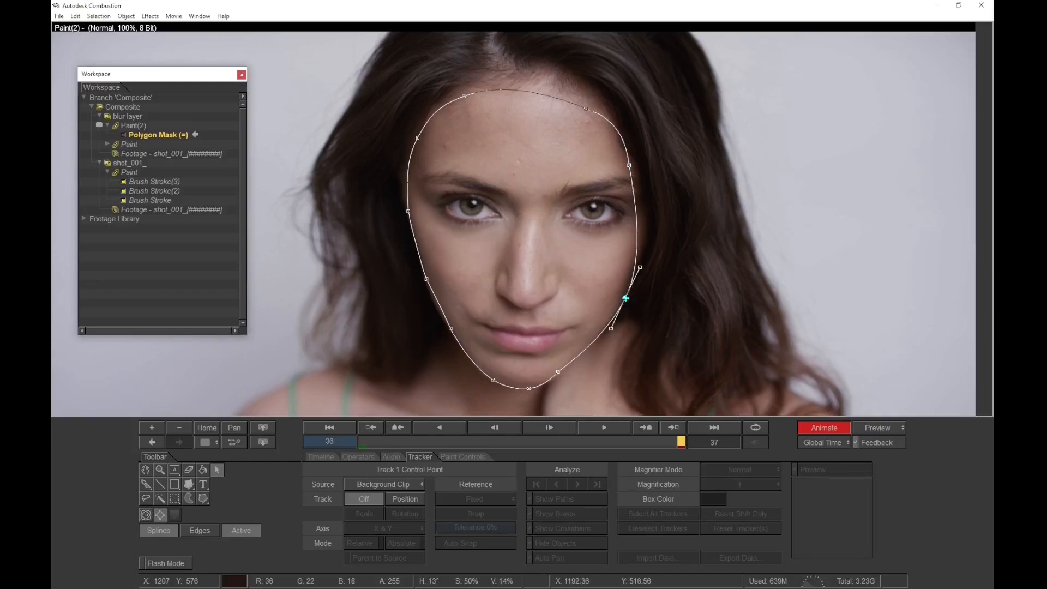
Return to frame 0 and adjust the mask's chin, jaw, left cheek and right temple points to the face
drag(649, 447, 237, 400)
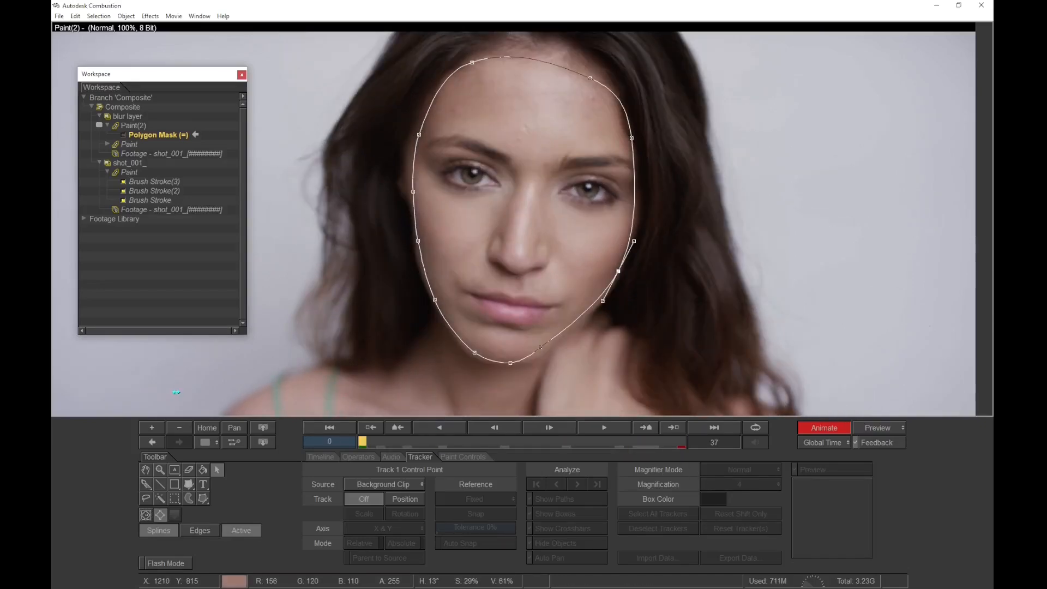
click(511, 364)
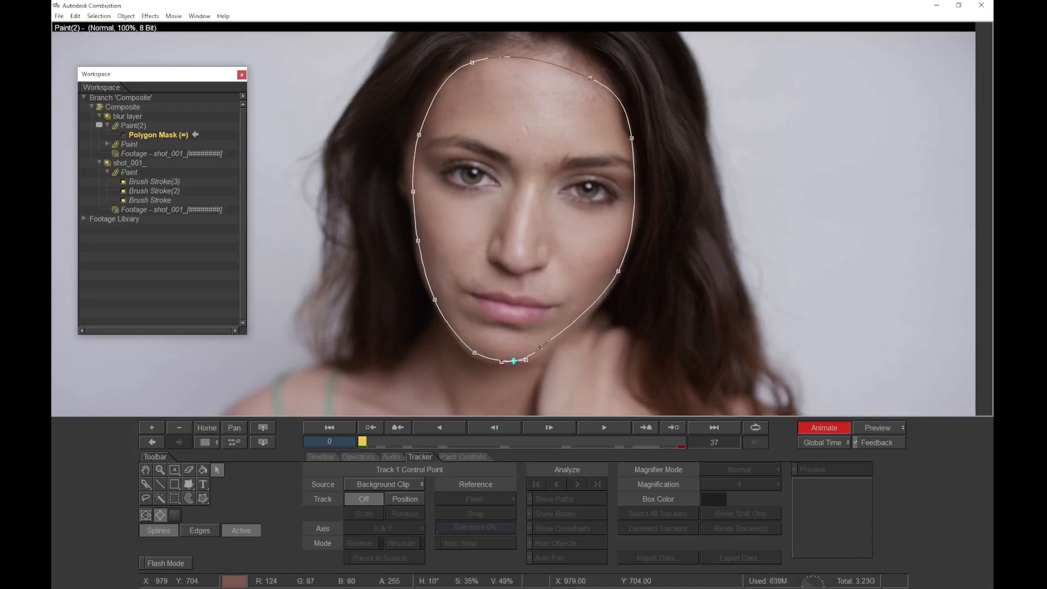
click(542, 352)
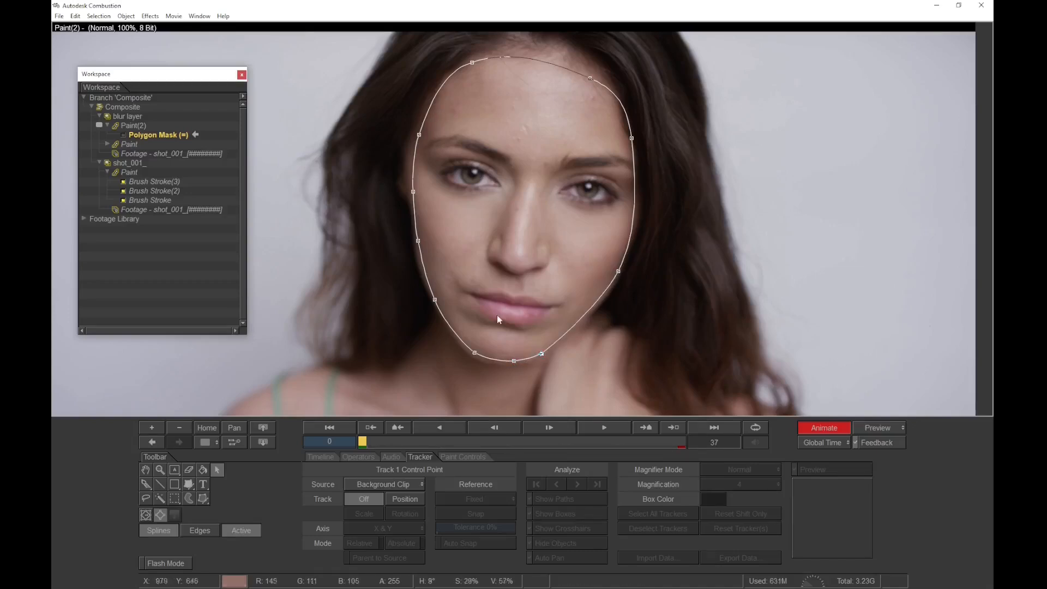
click(419, 241)
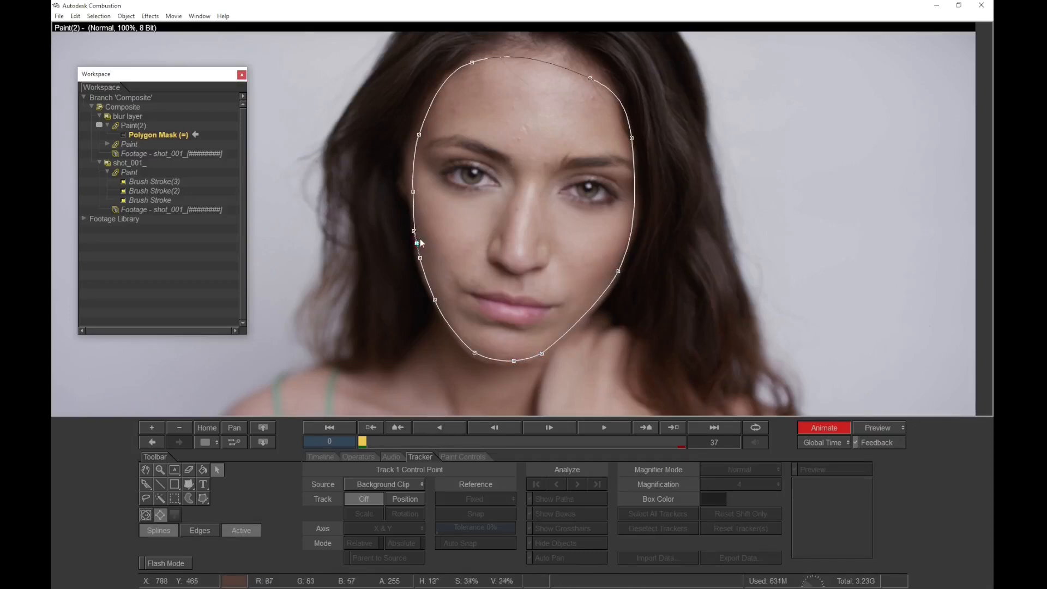
click(631, 137)
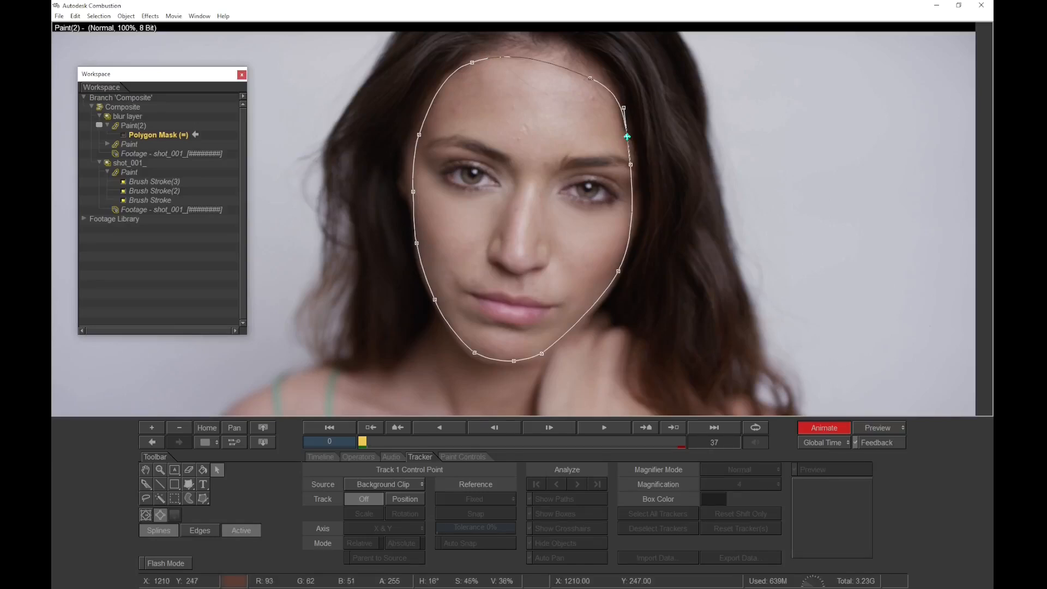
Go back to frame 36 and refine the mask's curve along the right cheek, temple and forehead
drag(379, 442, 709, 385)
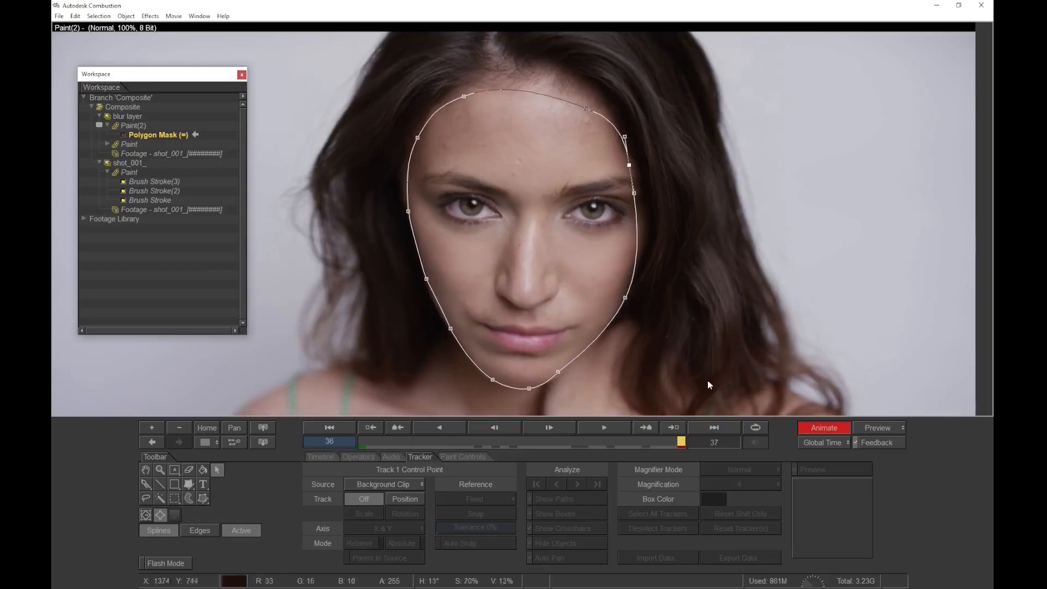
drag(627, 297, 644, 251)
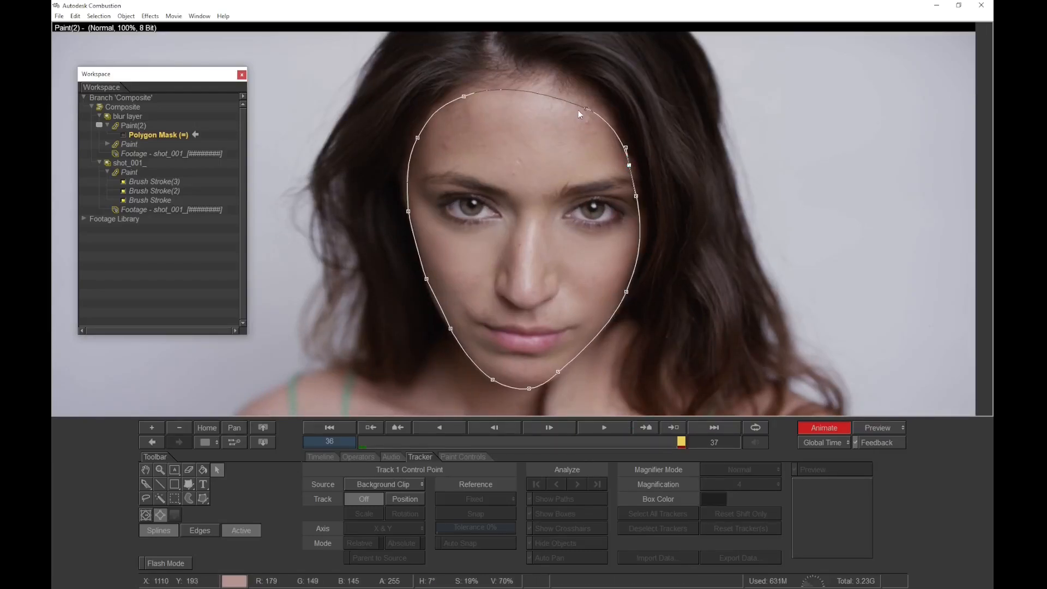
drag(585, 109, 586, 106)
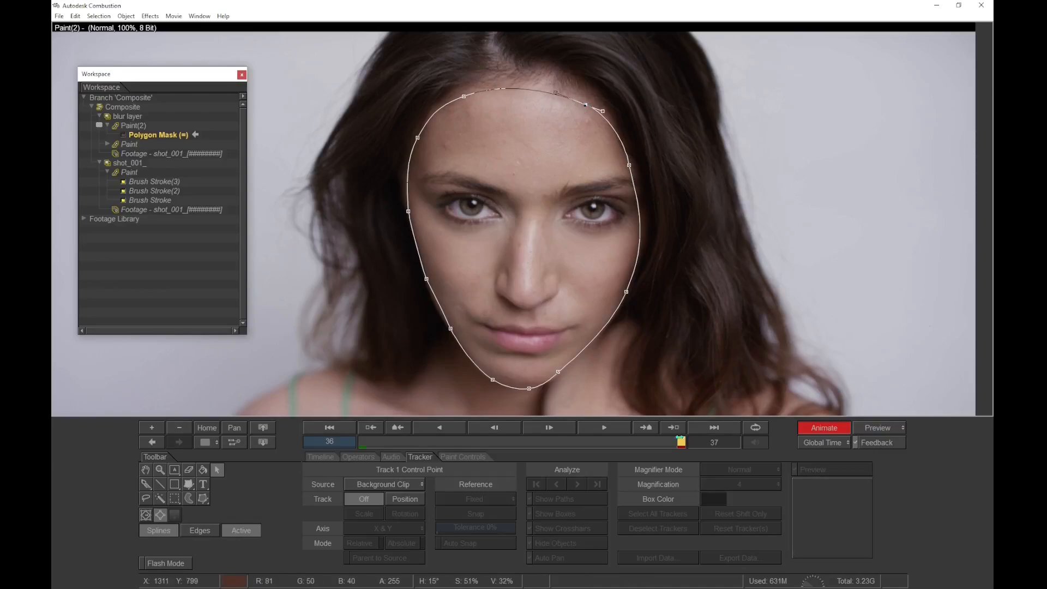
Return to frame 0 and nudge the mask's two points beside the left-hand eye and temple slightly outward
drag(681, 442, 290, 420)
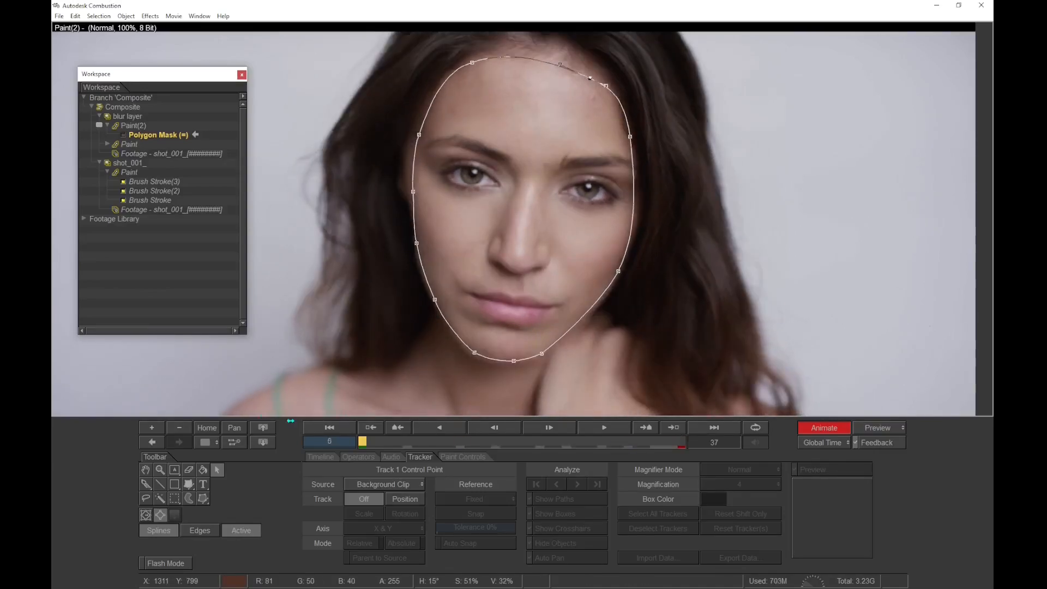
click(414, 193)
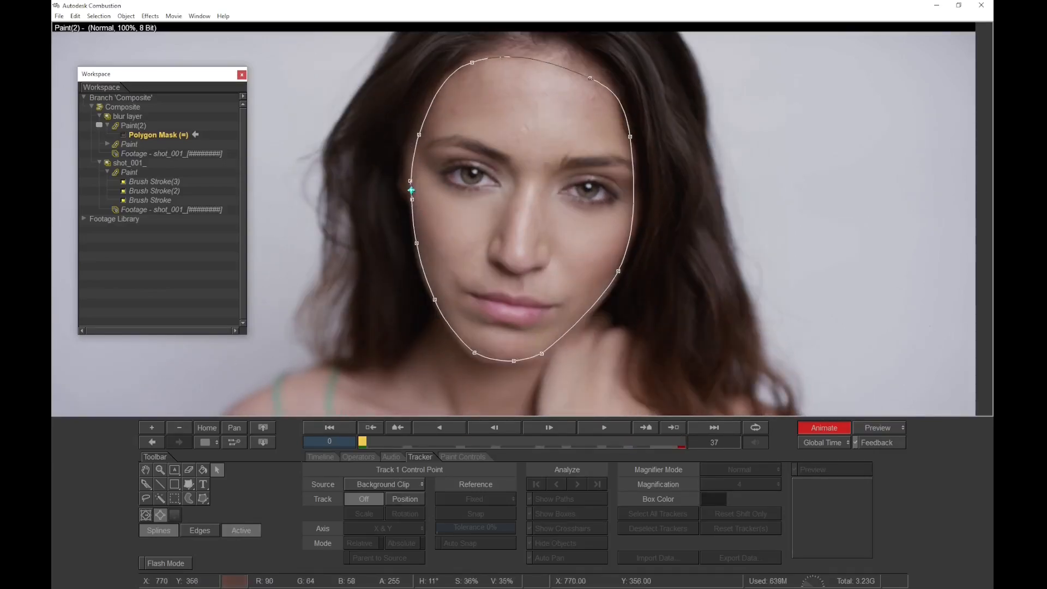
click(419, 136)
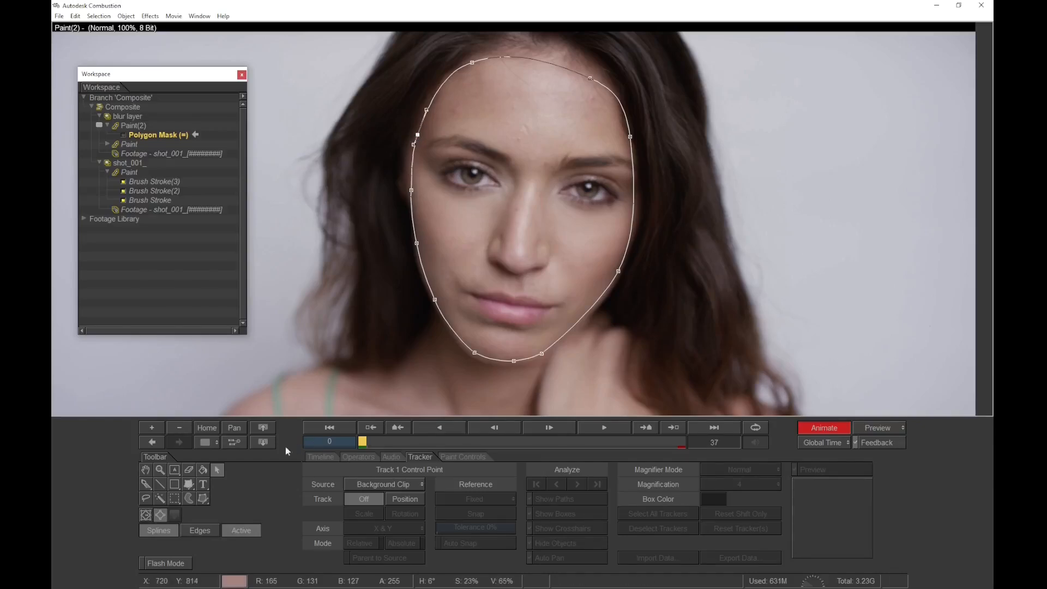
Go to frame 36, turn off Animate, and re-enable the deselected polygon mask
drag(373, 444, 748, 405)
key(a)
click(218, 469)
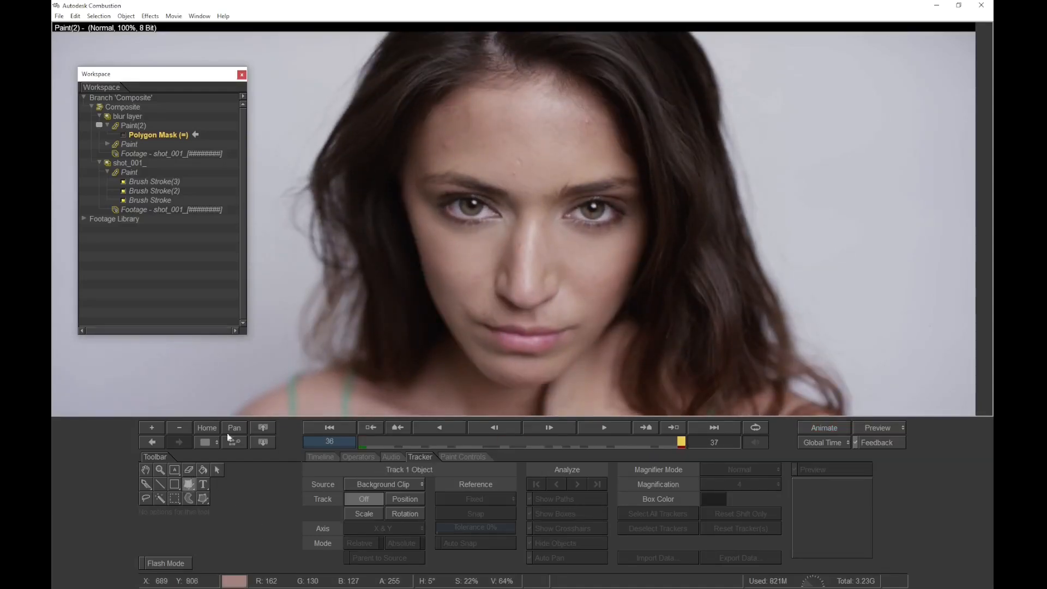
click(124, 135)
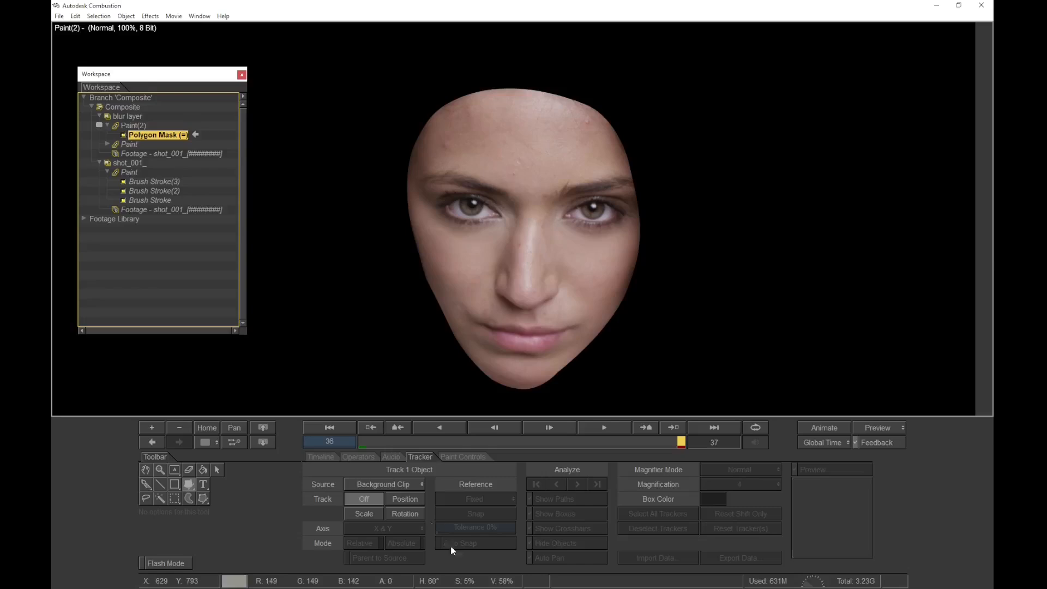
Soften the polygon mask with an In/Out edge gradient, setting In to 31 and Out to 3
click(458, 459)
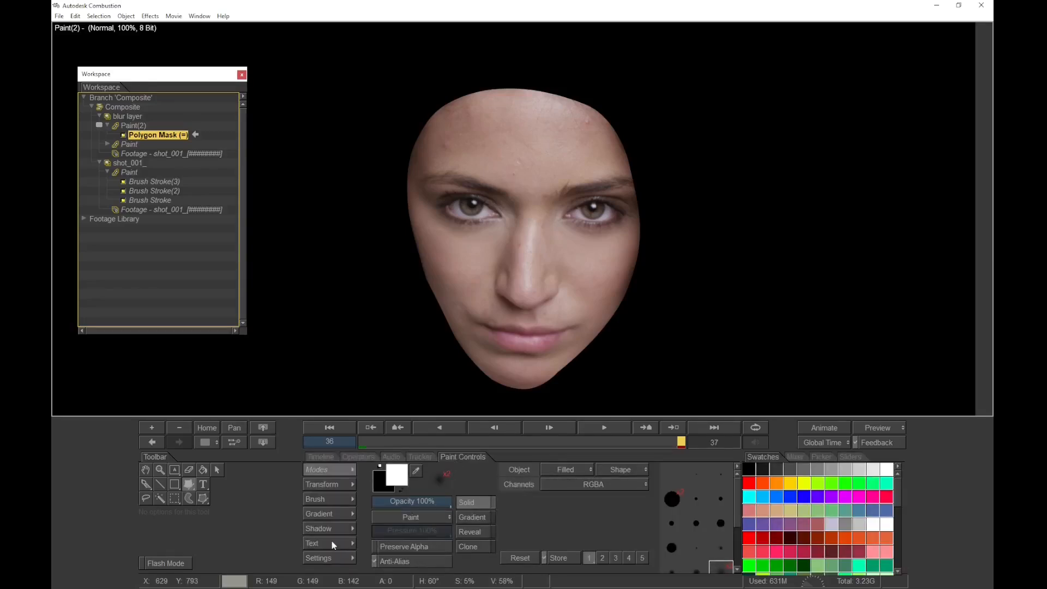
click(339, 528)
click(340, 514)
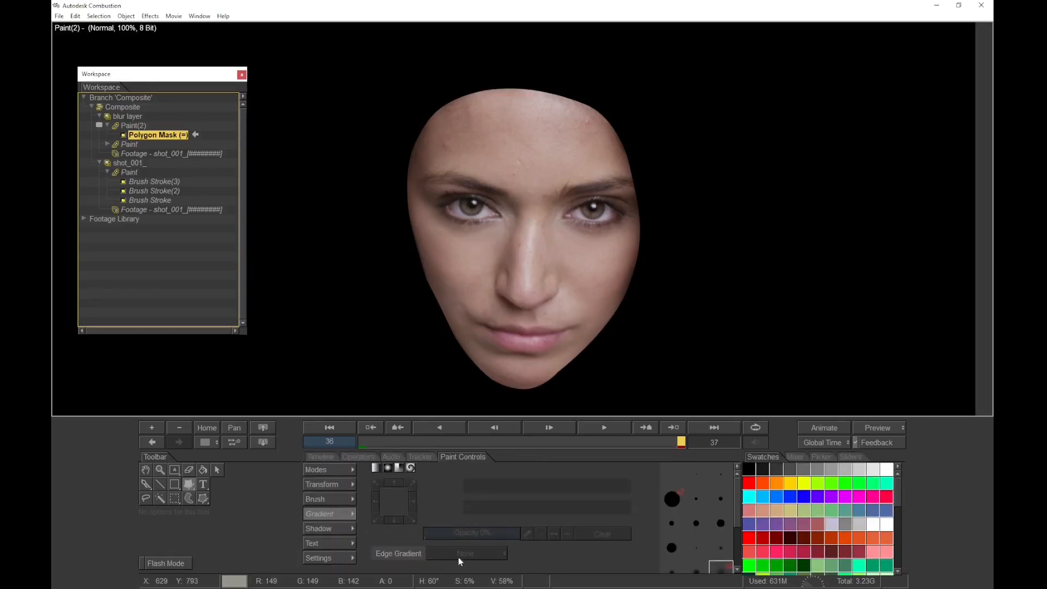
click(330, 485)
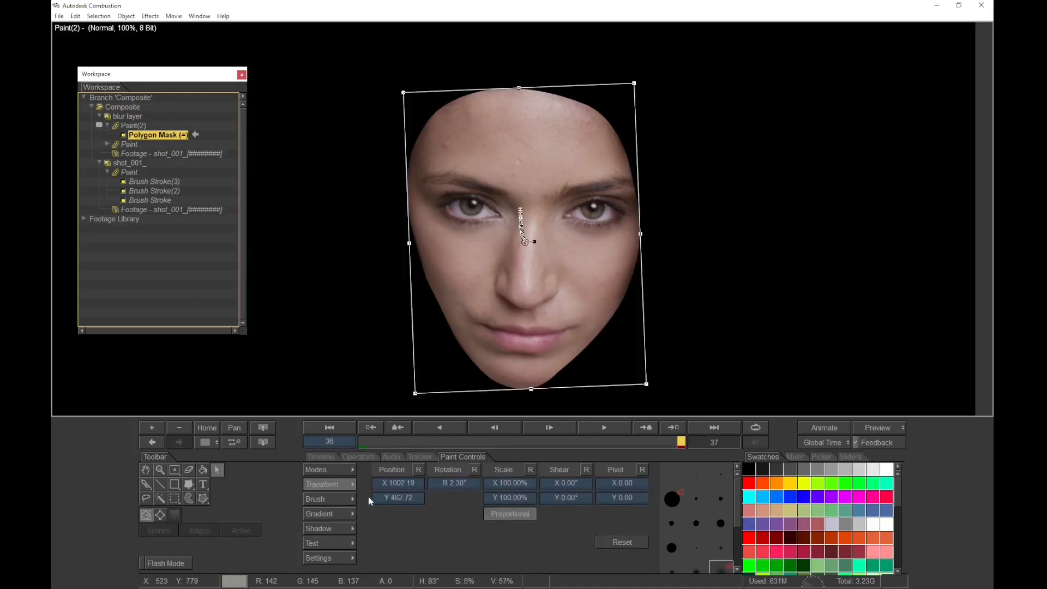
click(338, 514)
click(466, 553)
click(466, 535)
drag(523, 554, 569, 553)
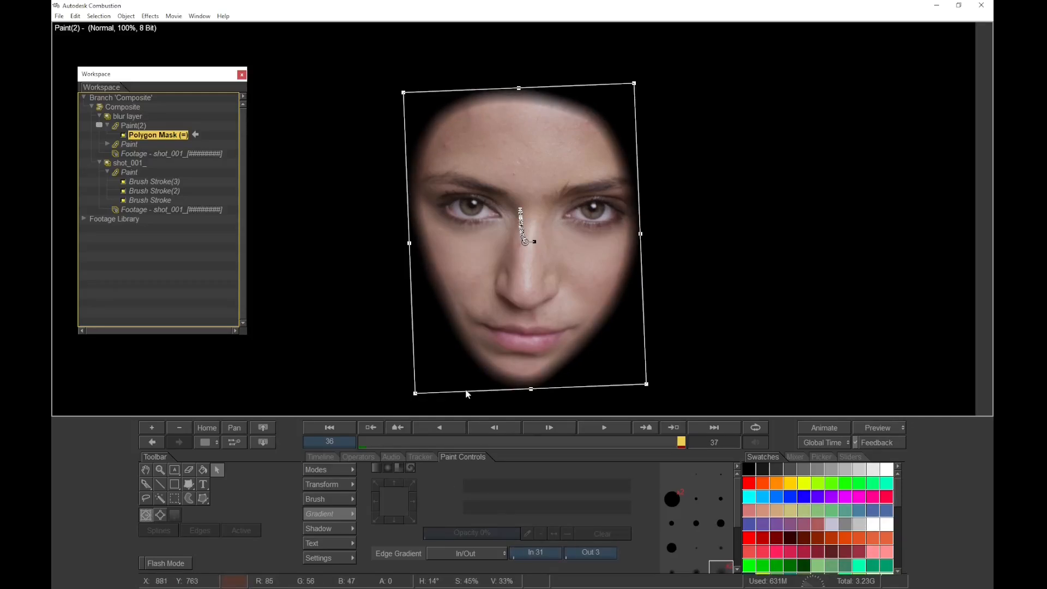
Draw a closed four-point filled polygon around the left-hand eye and eyebrow
key(ctrl+plus)
key(ctrl+minus)
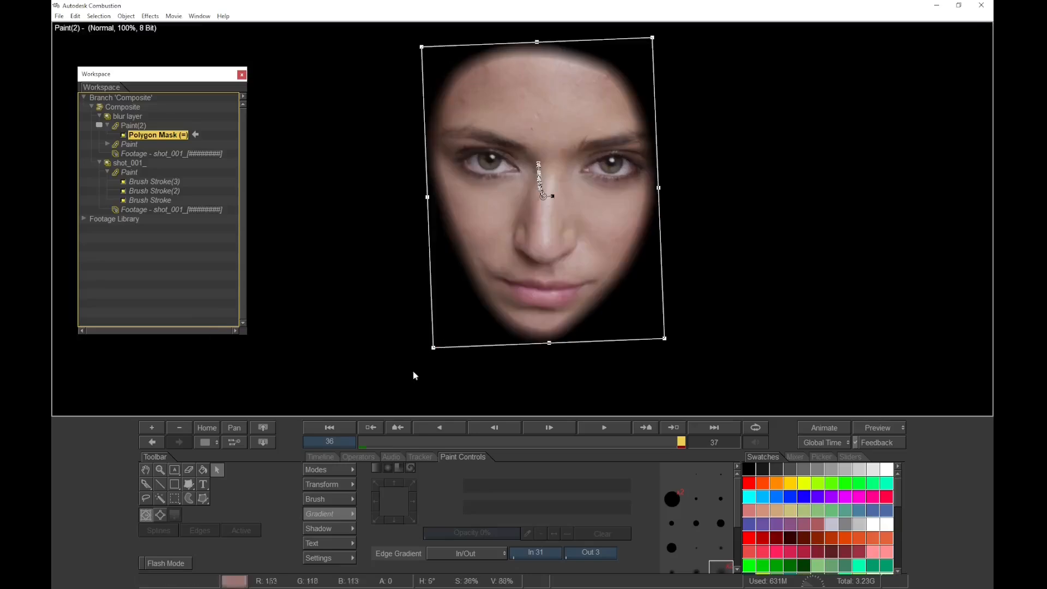
click(202, 470)
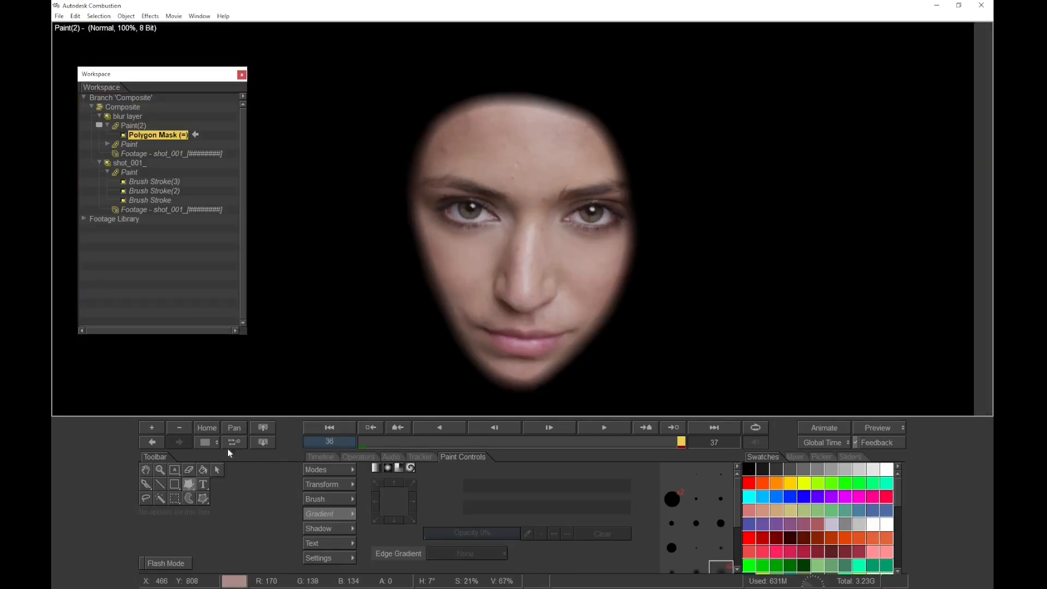
click(465, 174)
click(517, 226)
click(460, 238)
click(415, 198)
click(463, 174)
Convert the eye polygon's four corners to smooth curve points and adjust the top point's tangent into an oval
ctrl+click(464, 174)
ctrl+click(517, 225)
ctrl+click(461, 238)
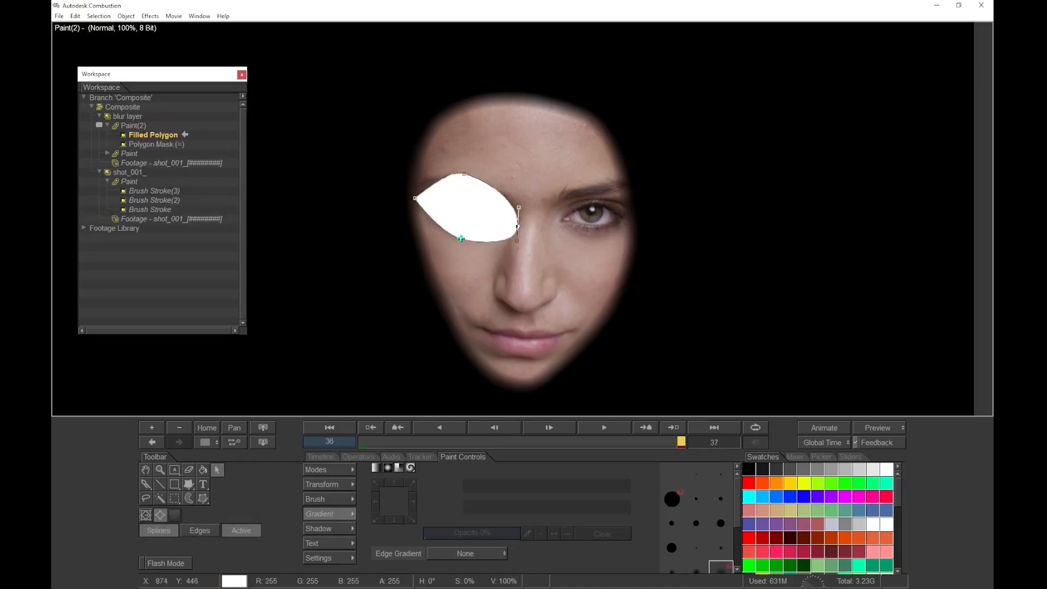
ctrl+click(415, 198)
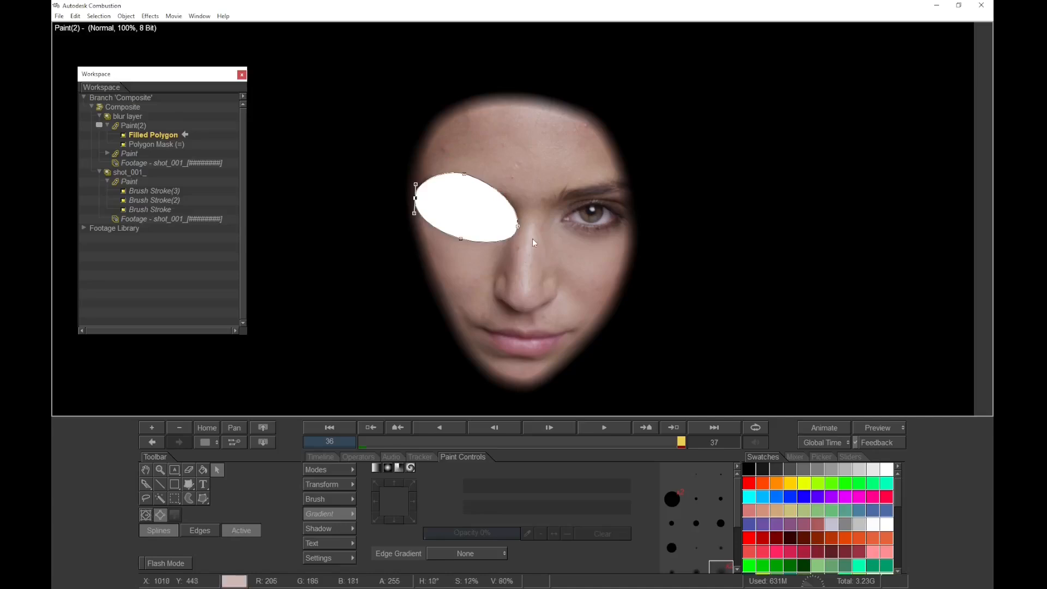
mouse_move(486, 177)
mouse_down()
mouse_move(494, 177)
mouse_move(439, 172)
mouse_up()
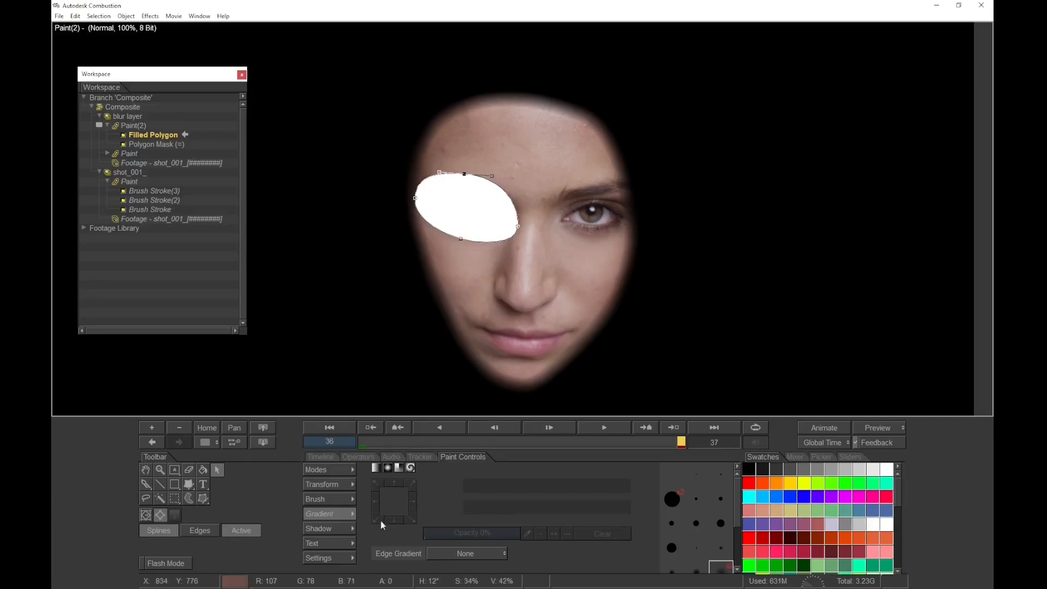
Change the eye polygon from a shape to a mask and set its mode to Subtract
click(329, 470)
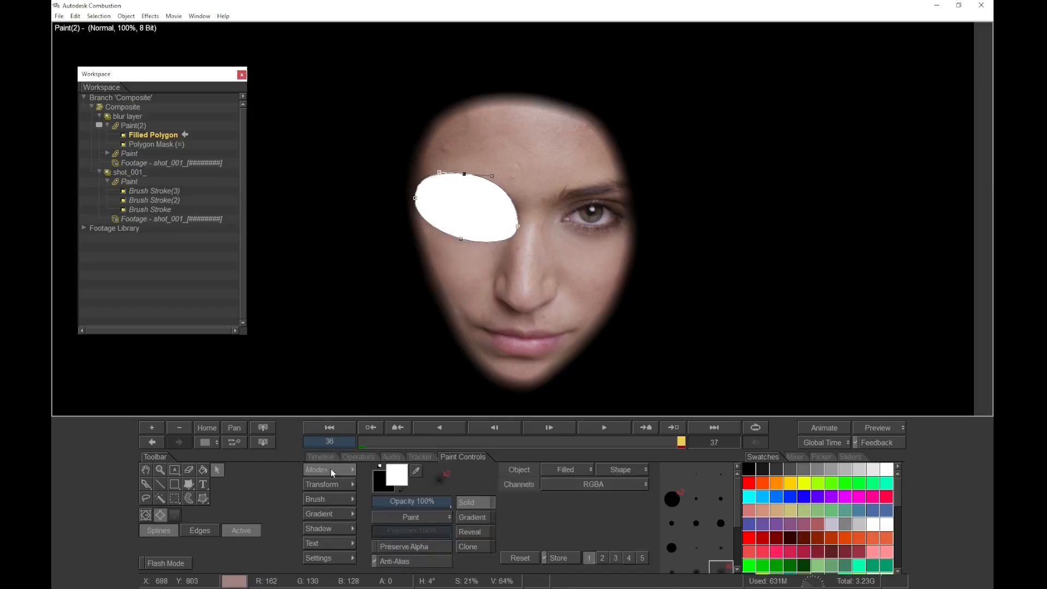
click(619, 499)
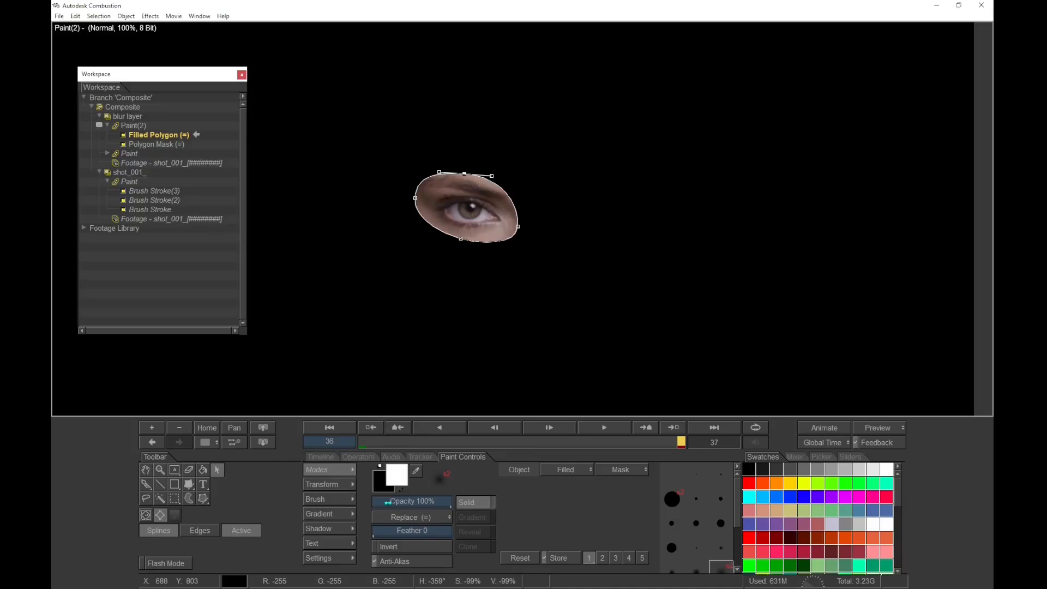
click(404, 517)
click(406, 545)
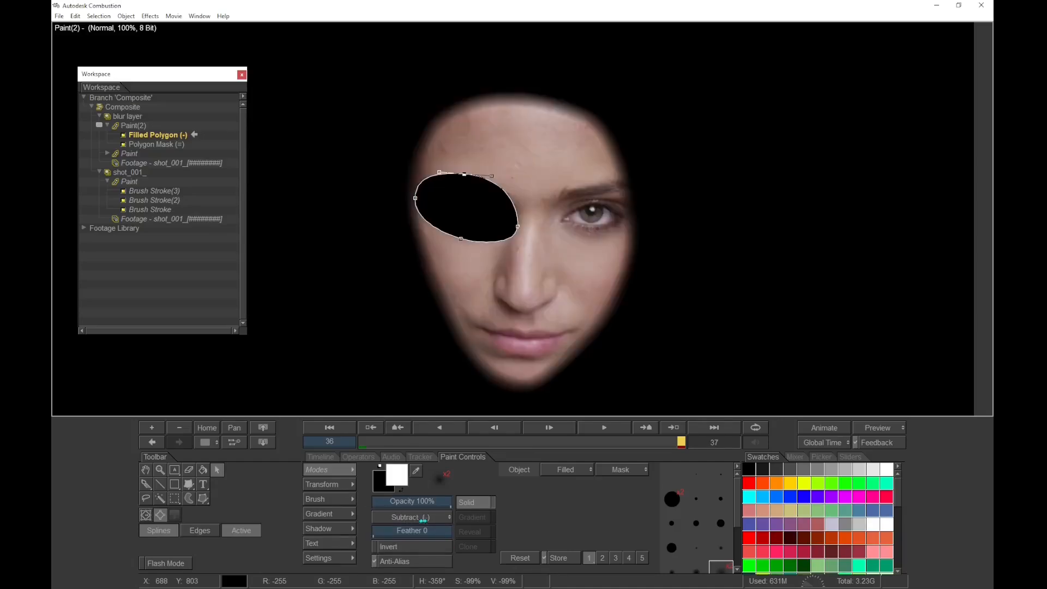
Disable both masks in the blur layer and set up position tracking for the eye polygon on the inner eye corner
click(124, 144)
click(124, 136)
key(Escape)
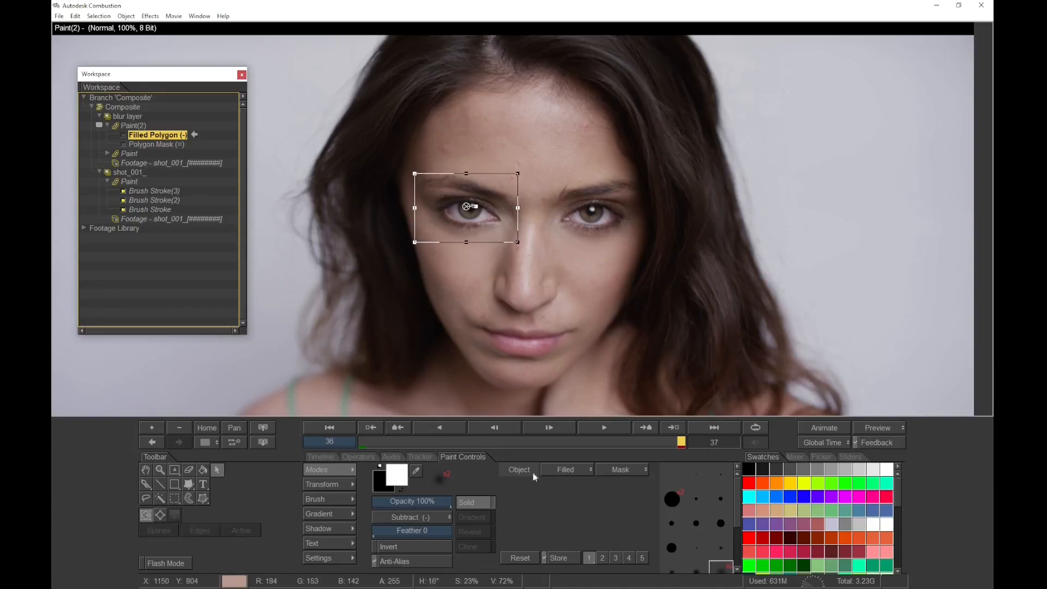
click(430, 458)
click(405, 499)
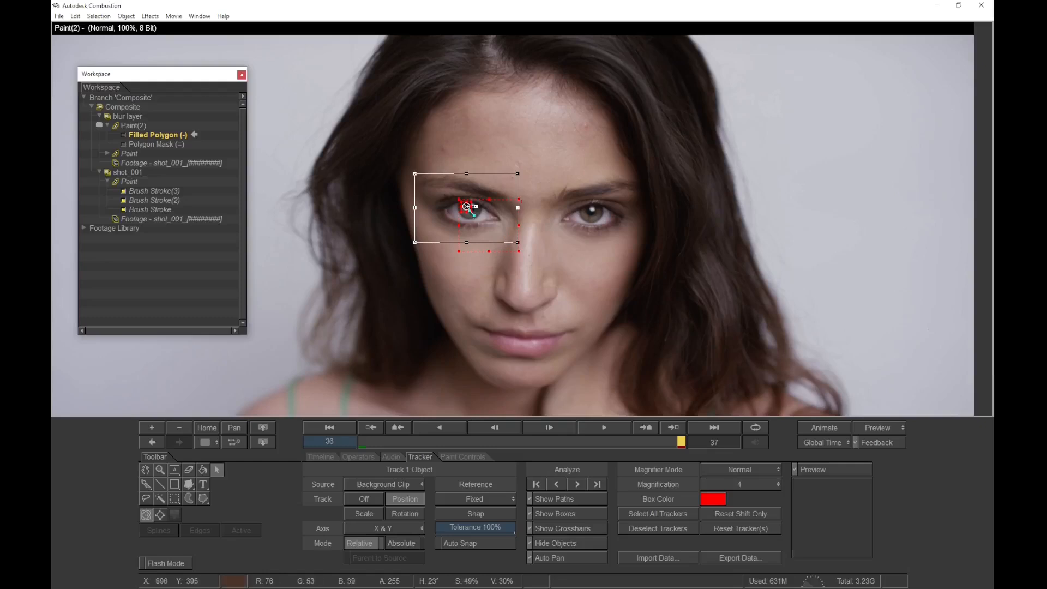
drag(474, 213, 497, 217)
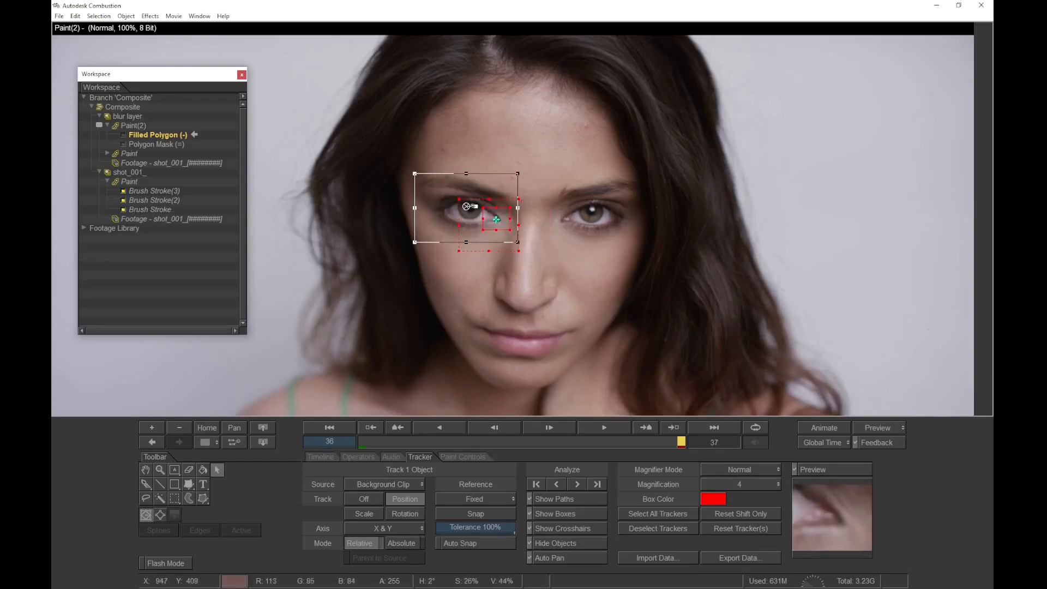
Set the position tracker's reference to Roaming with 90% tolerance, and enable rotation tracking as well
click(477, 501)
click(478, 519)
drag(464, 526, 456, 523)
click(407, 518)
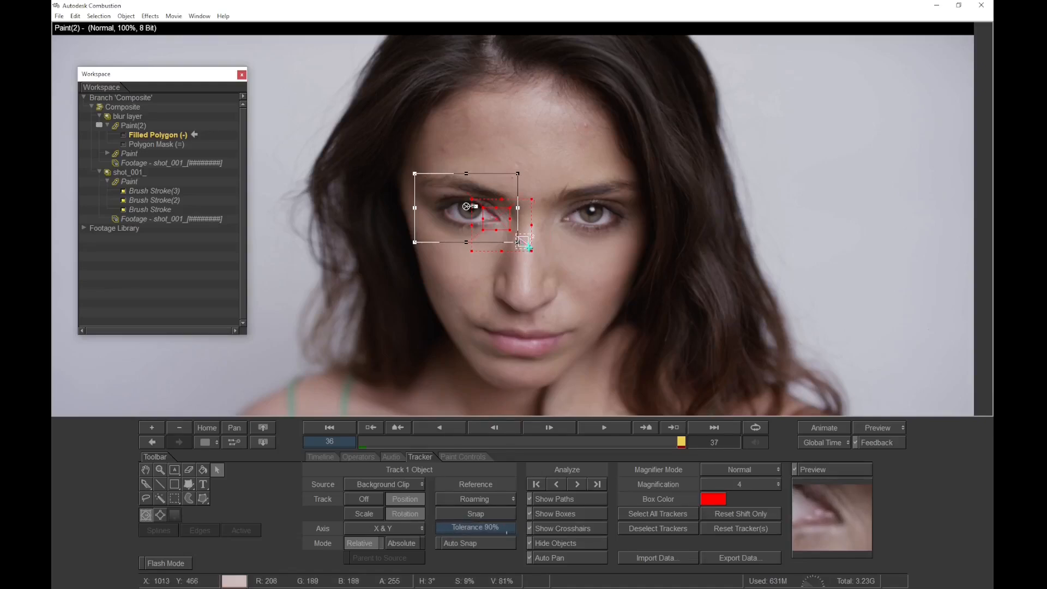
Place the rotation tracker over the left-hand nostril and enlarge its search box
click(528, 247)
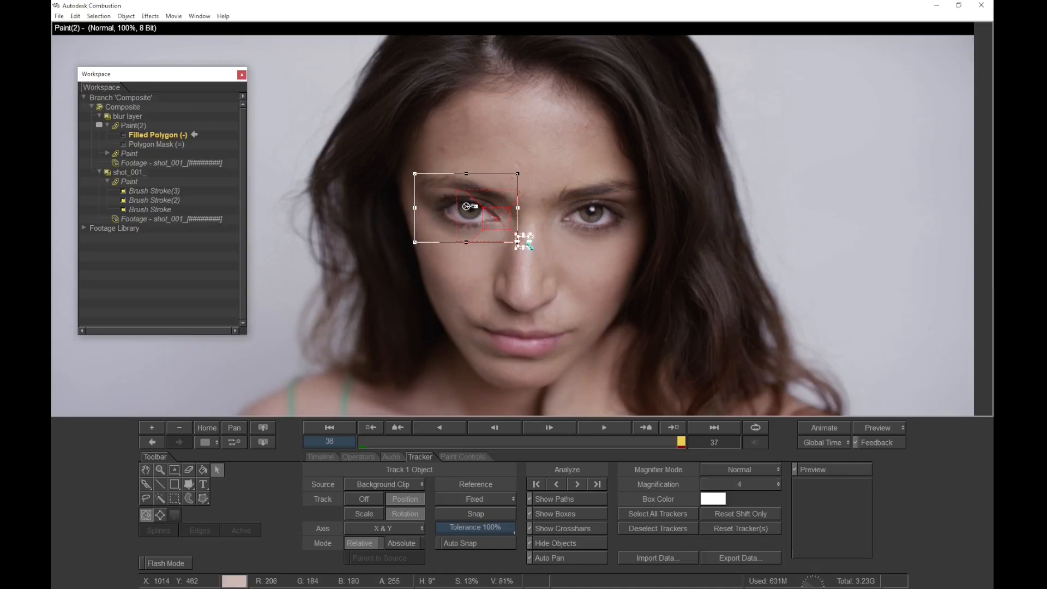
drag(528, 246, 511, 284)
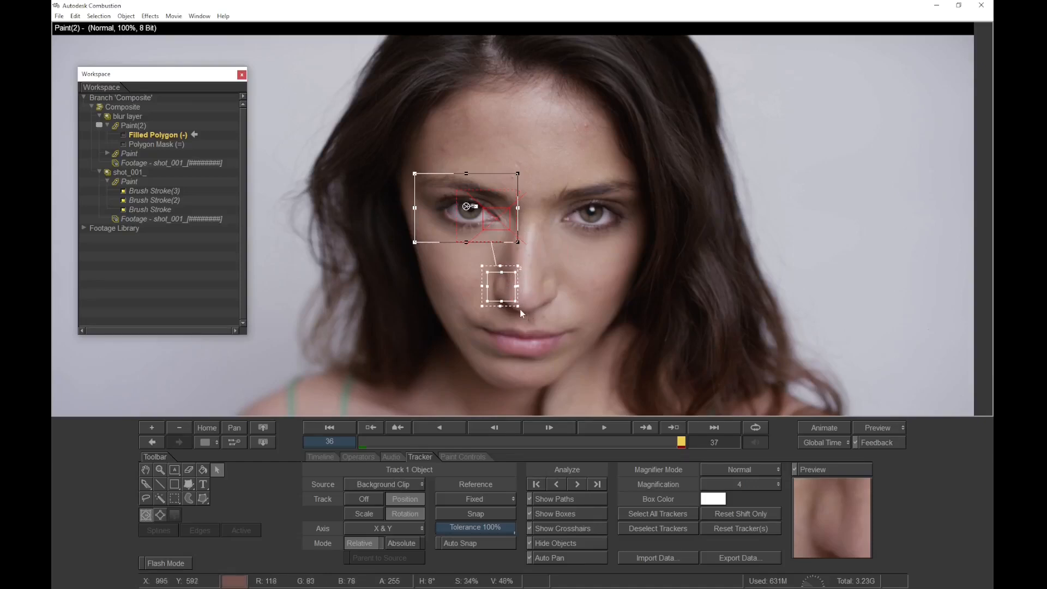
drag(523, 308, 526, 313)
Analyze both trackers backward from frame 36 to frame 0, and switch tracking off
click(470, 207)
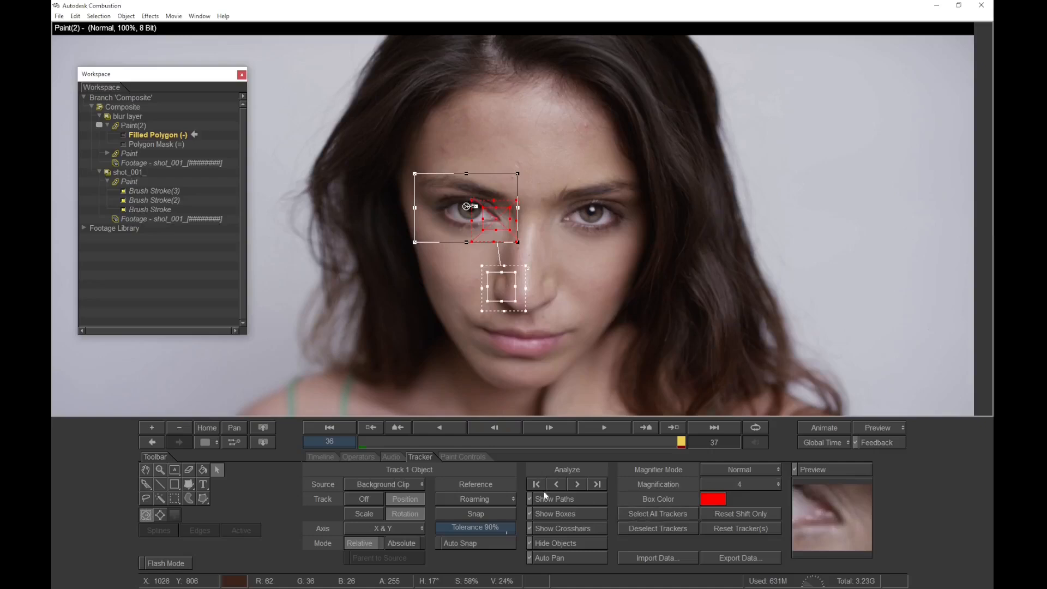
click(573, 487)
click(556, 484)
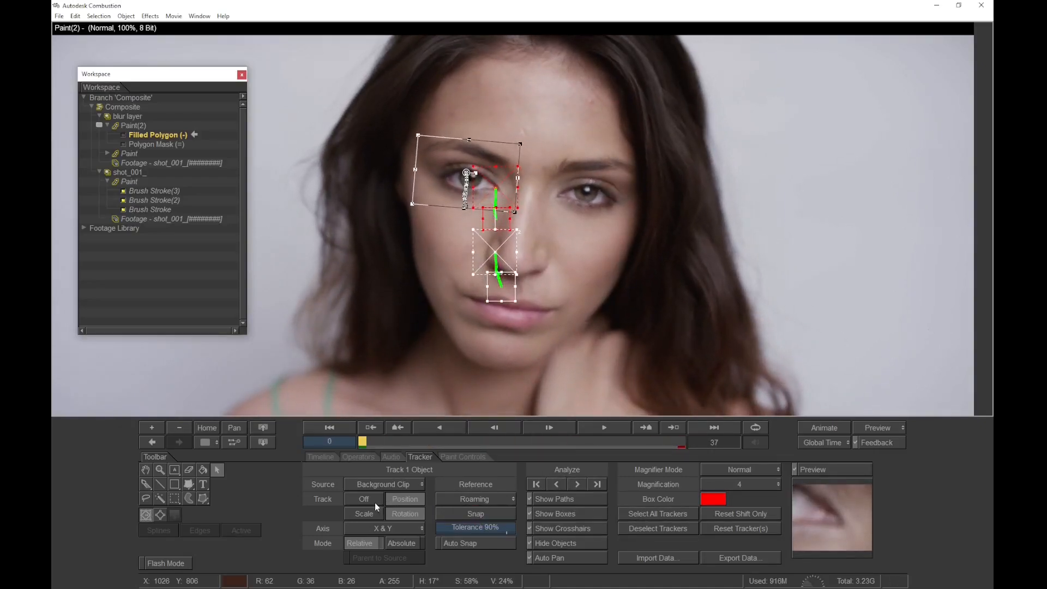
click(364, 499)
Play the clip to frame 22 and adjust the eye mask's top, outer, inner and bottom points around the eye
key(space)
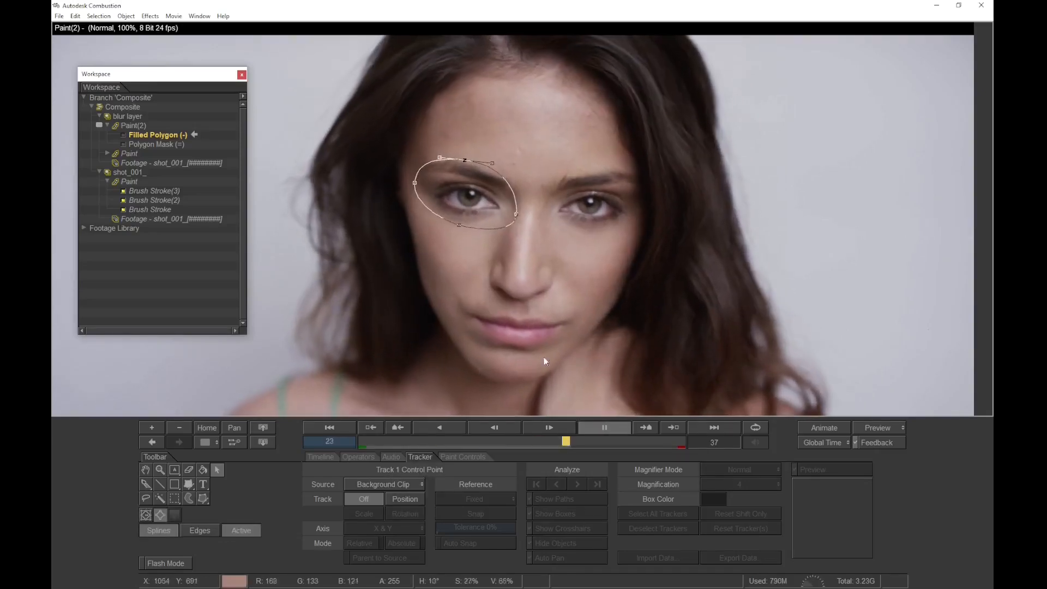
key(space)
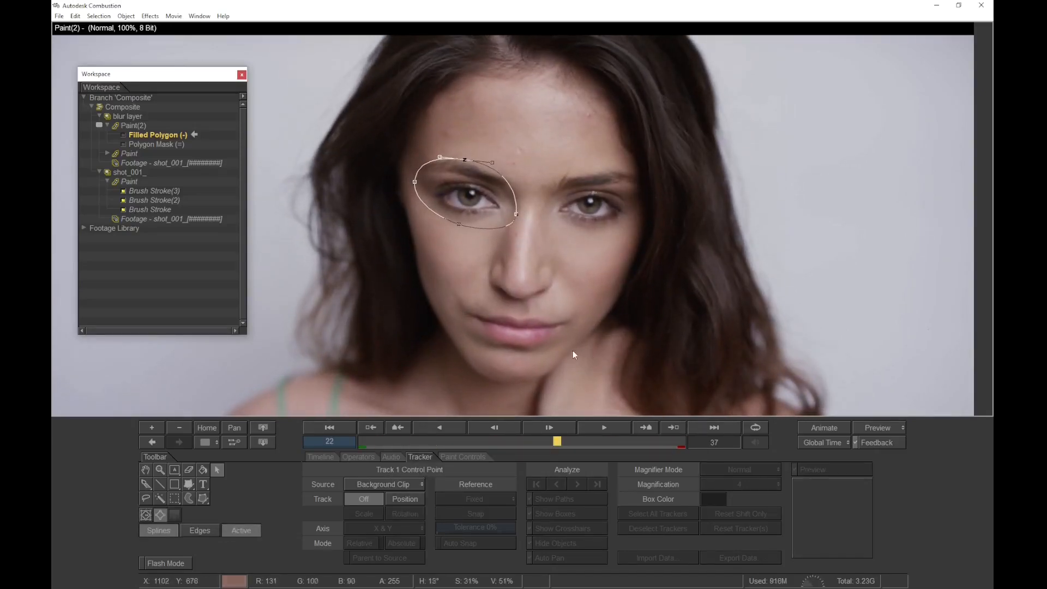
drag(464, 161, 412, 182)
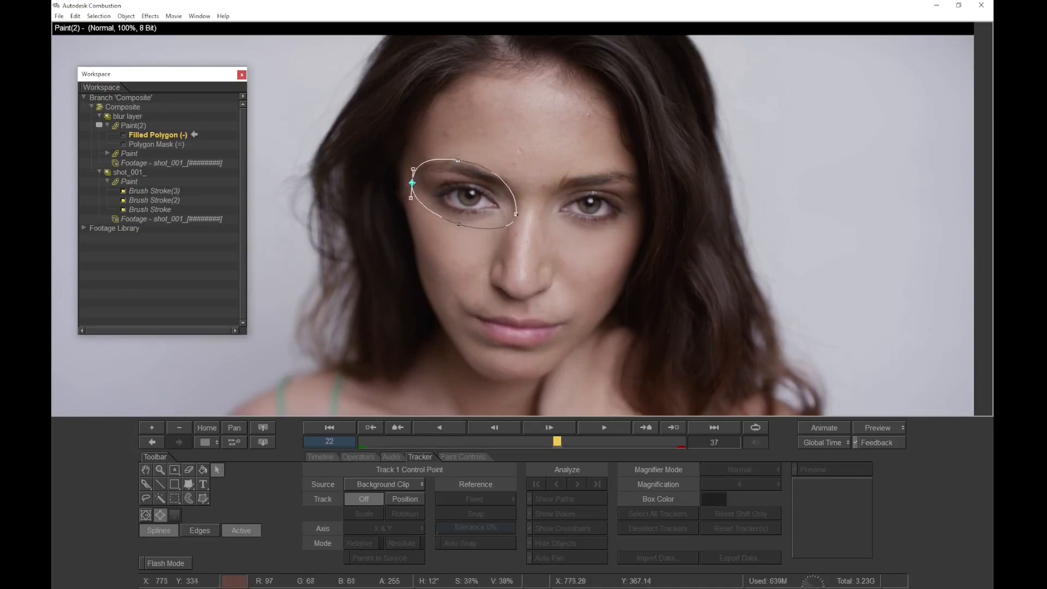
drag(516, 213, 525, 187)
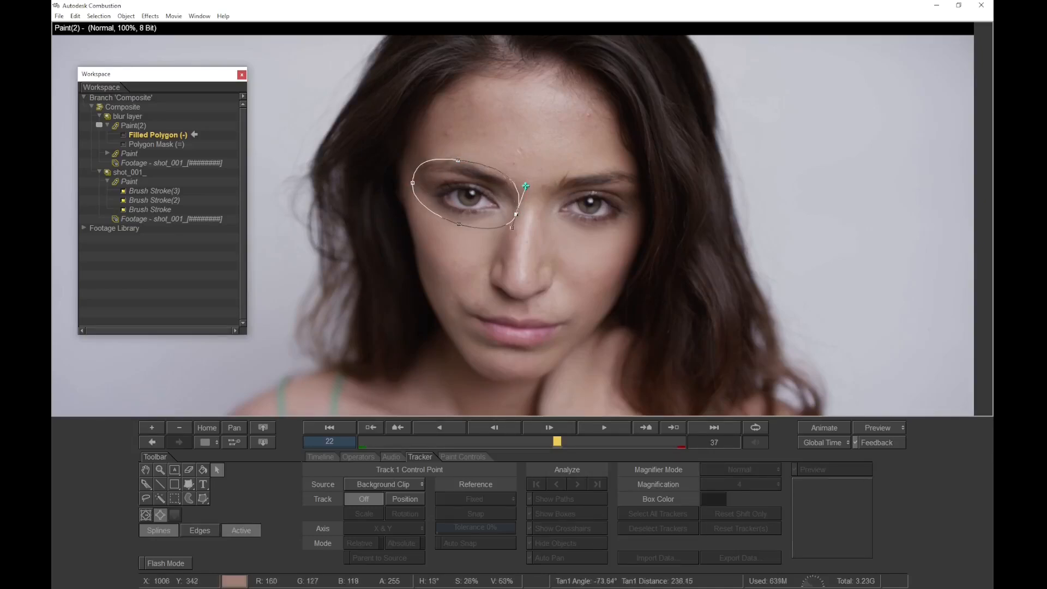
drag(459, 223, 459, 220)
Turn on Animate at frame 0, raise the eye mask's top point, and reshape the curve at its bottom point
drag(488, 443, 220, 425)
key(a)
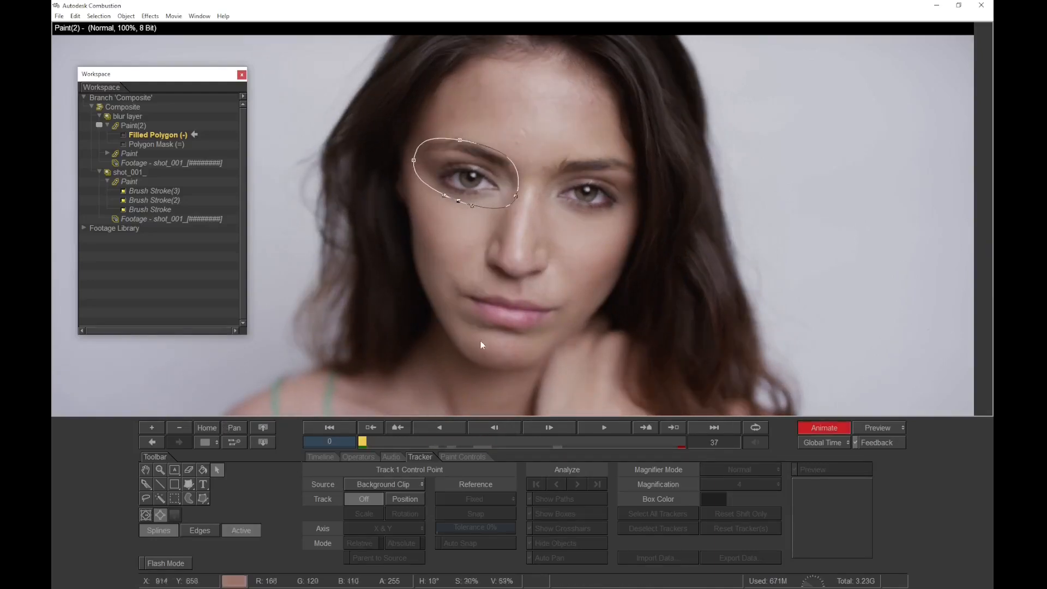
click(460, 139)
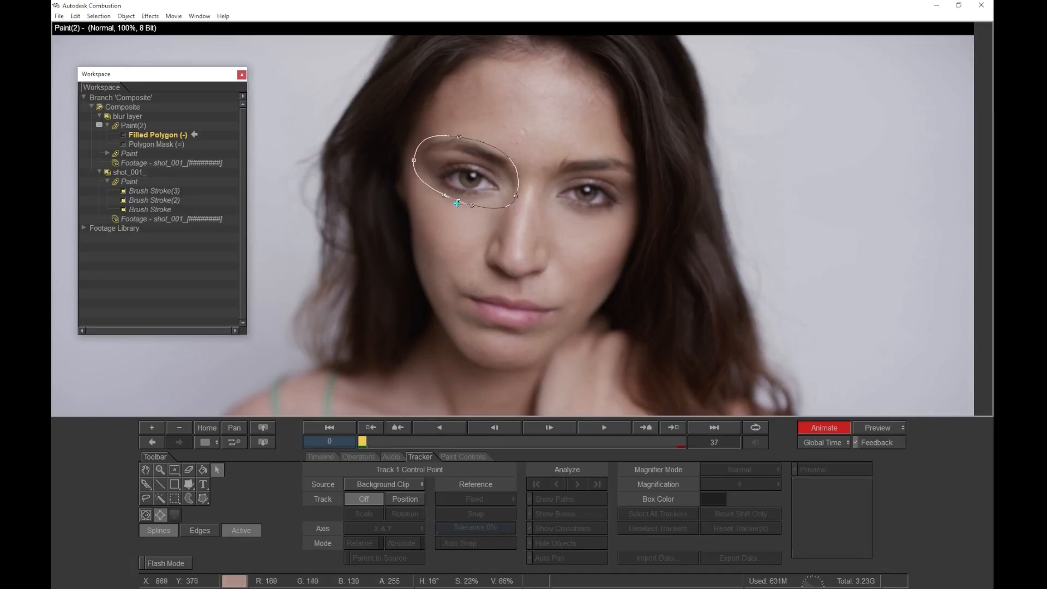
drag(444, 197, 440, 198)
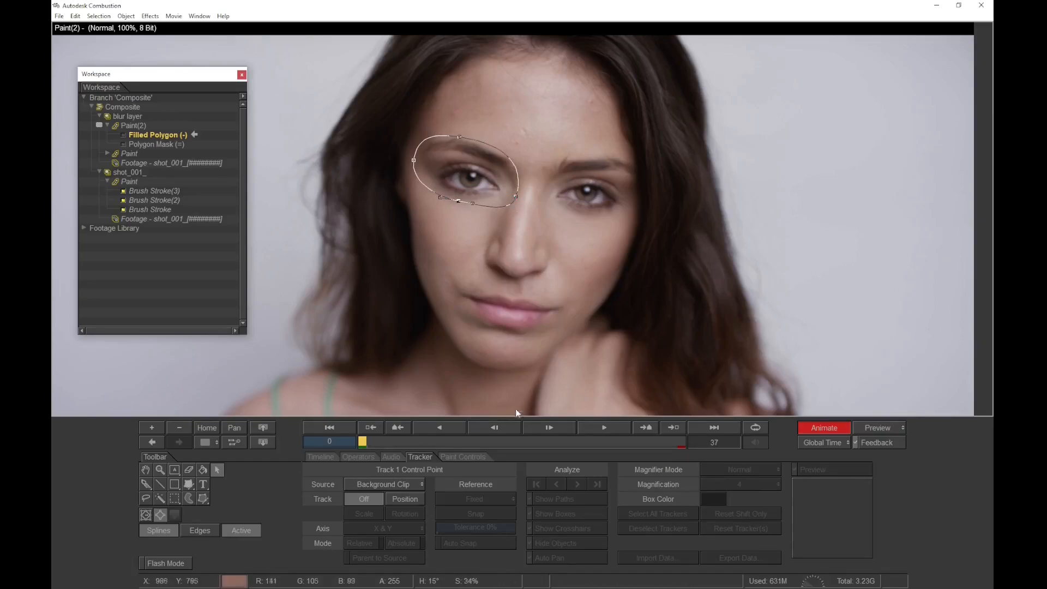
Go to frame 36 and shift the eye mask's top point slightly toward the outer brow
drag(522, 445, 740, 458)
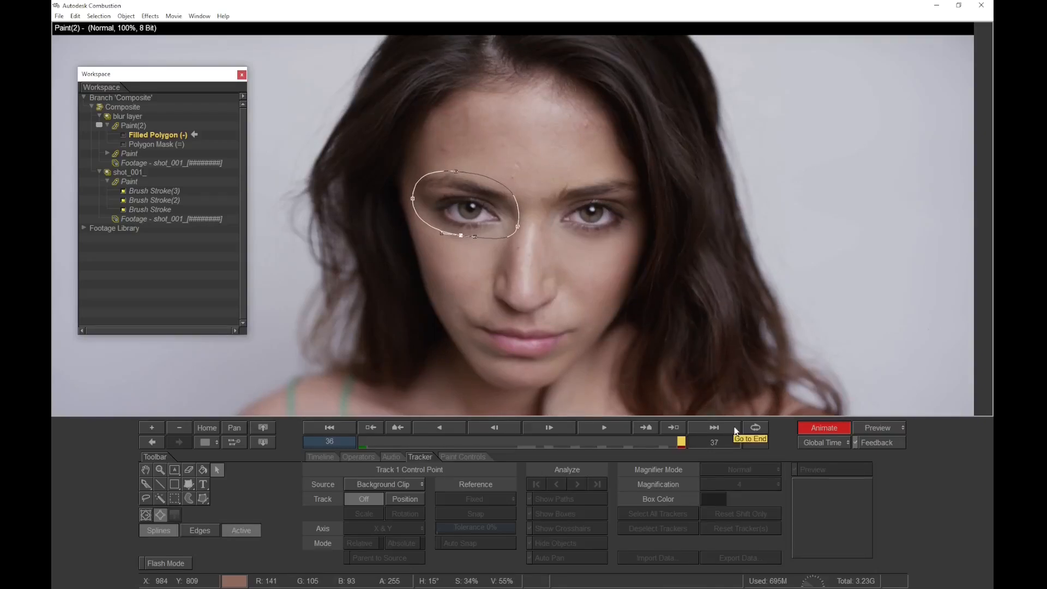
click(453, 173)
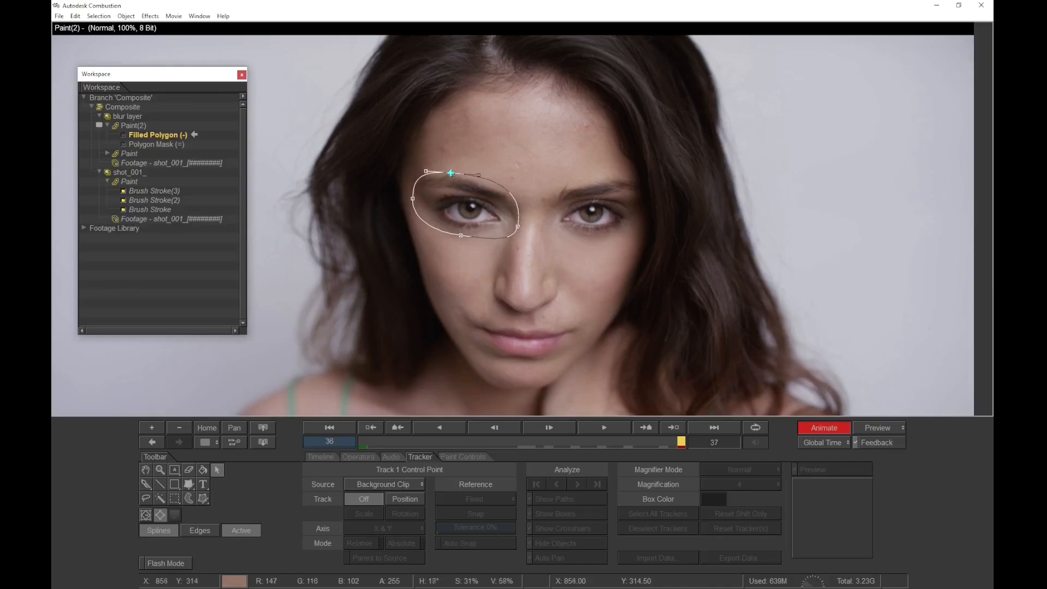
mouse_move(678, 443)
mouse_down()
mouse_move(129, 436)
mouse_move(955, 435)
mouse_up()
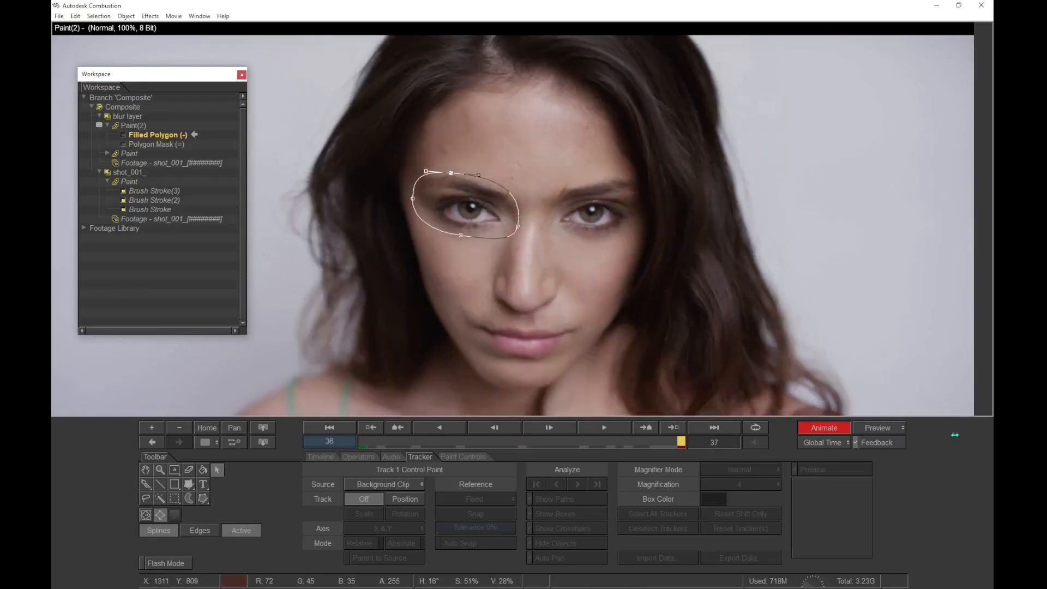
Turn off Animate, stop editing the eye mask's points, and re-enable both the Polygon Mask and the Filled Polygon in Paint(2)
key(a)
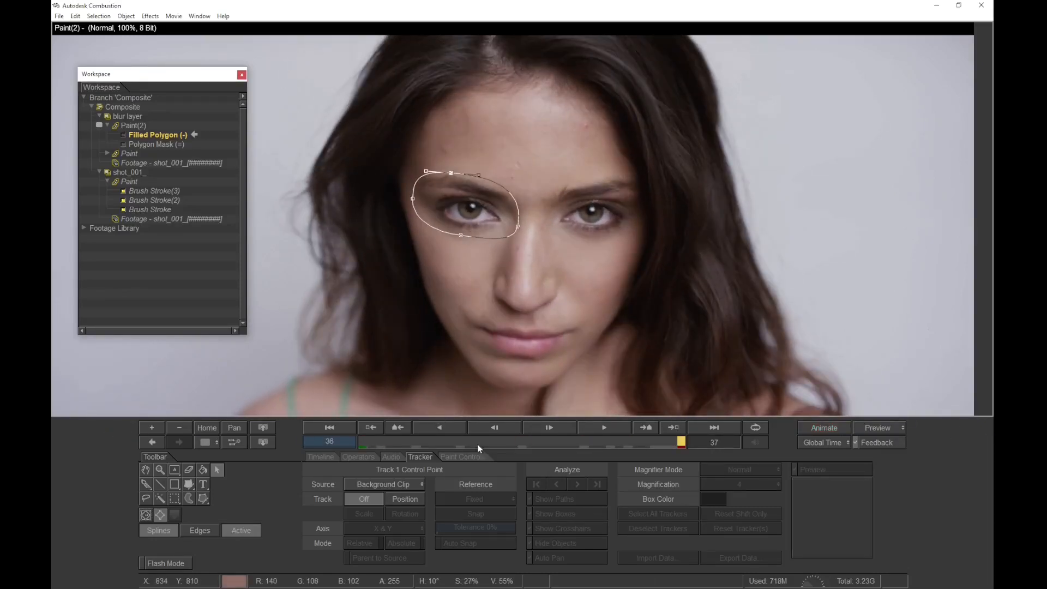
key(Escape)
click(123, 144)
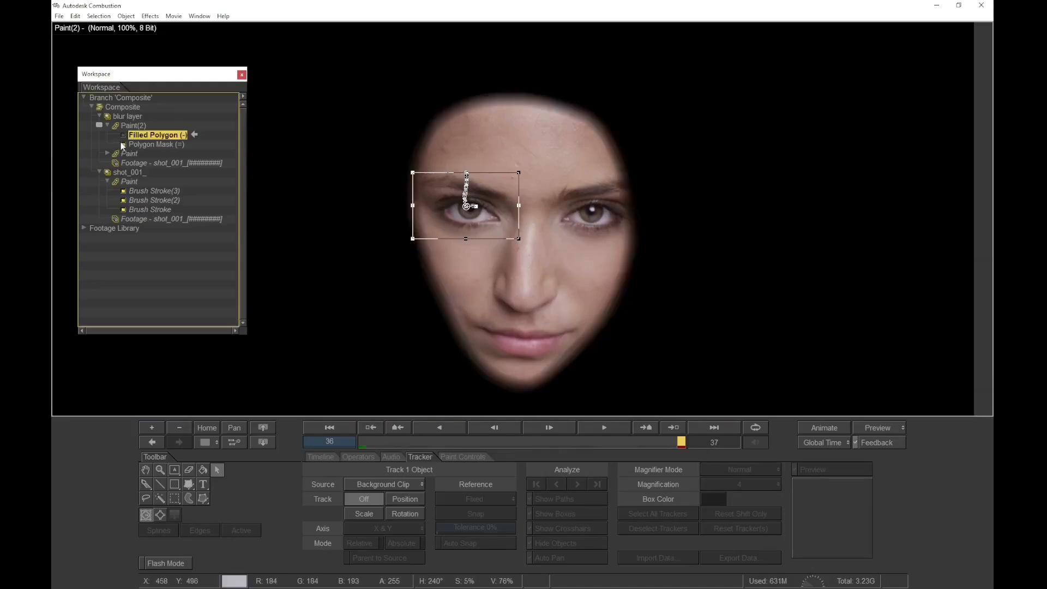
click(124, 134)
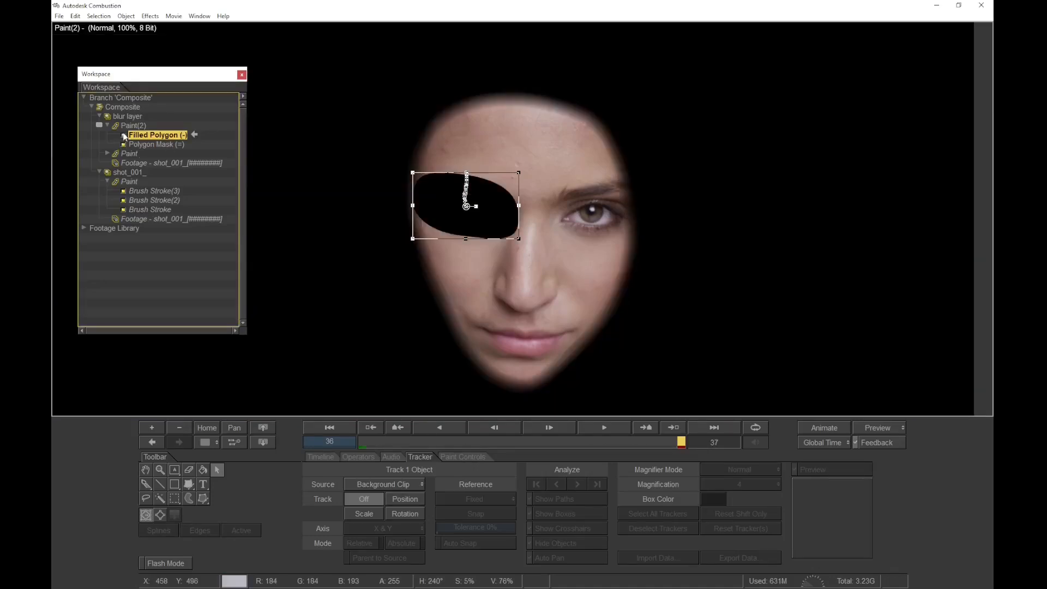
Soften the eye mask with an In/Out edge gradient of In 11 and Out 10, and view the composite
click(461, 457)
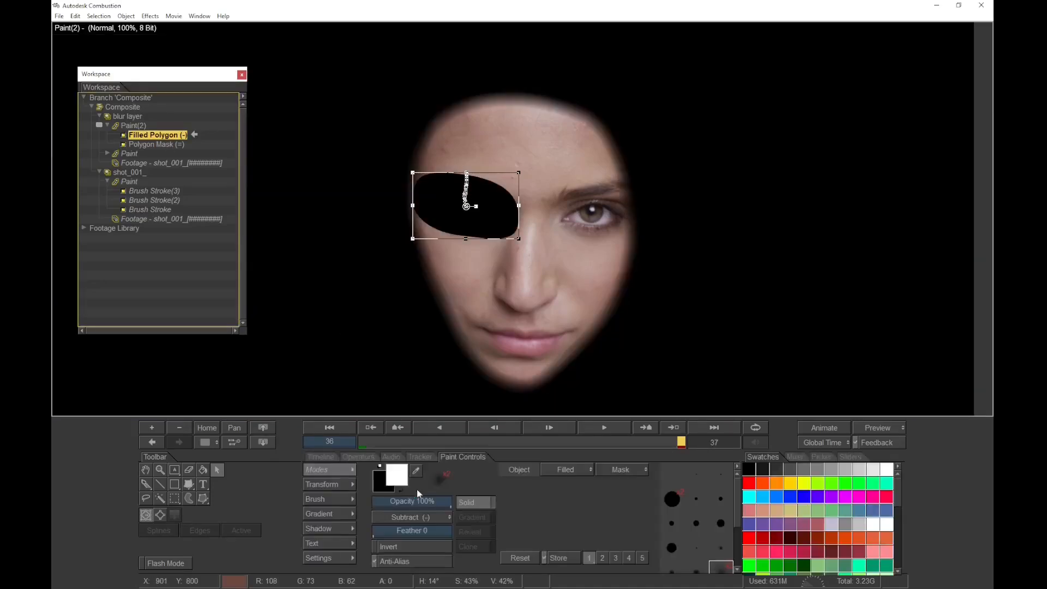
click(327, 514)
click(486, 554)
click(476, 533)
drag(539, 553, 526, 555)
drag(589, 556, 598, 556)
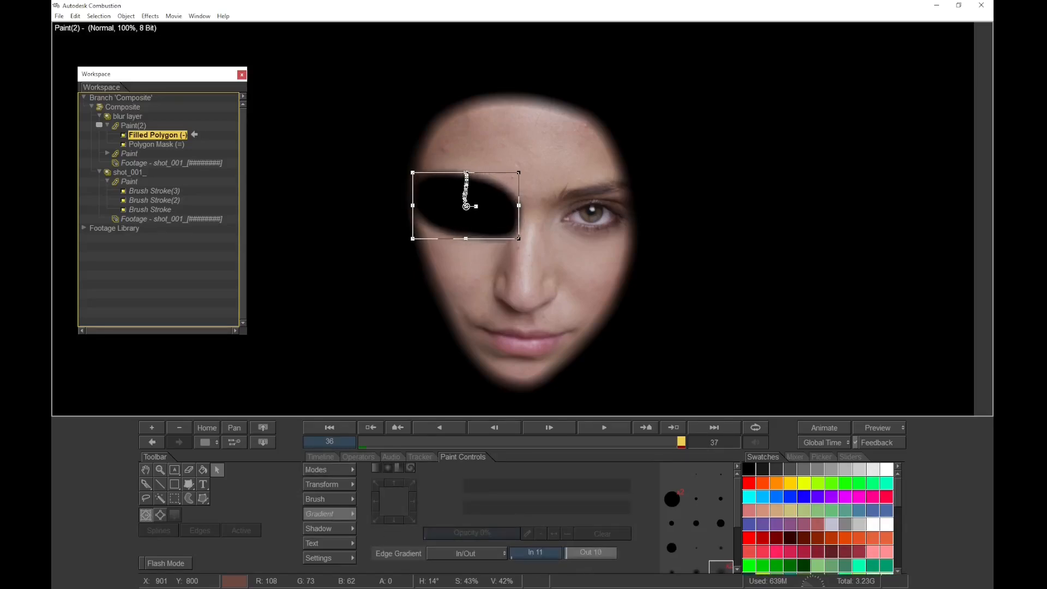
click(116, 107)
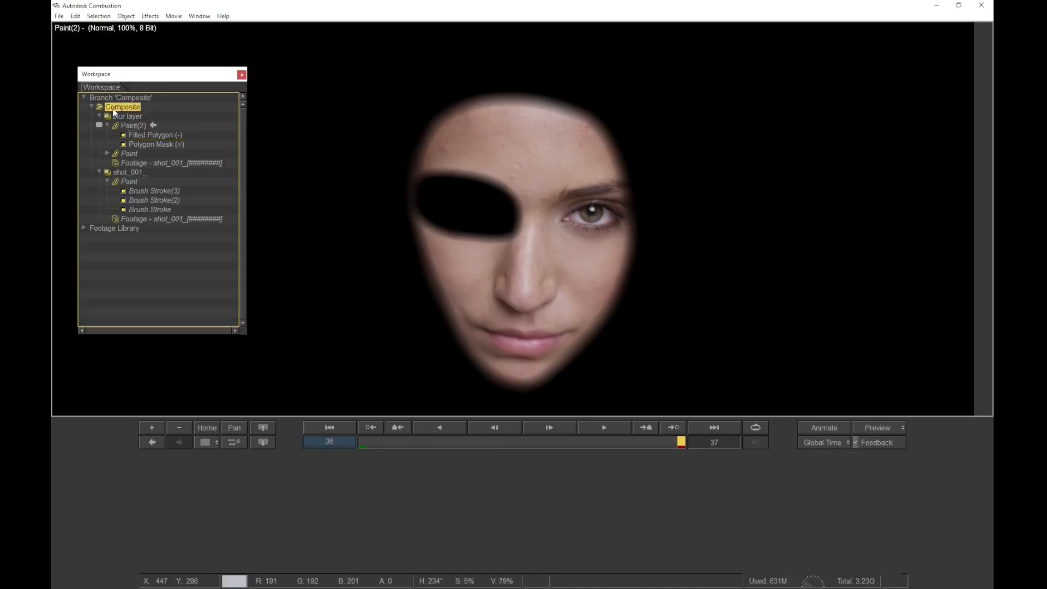
double_click(129, 106)
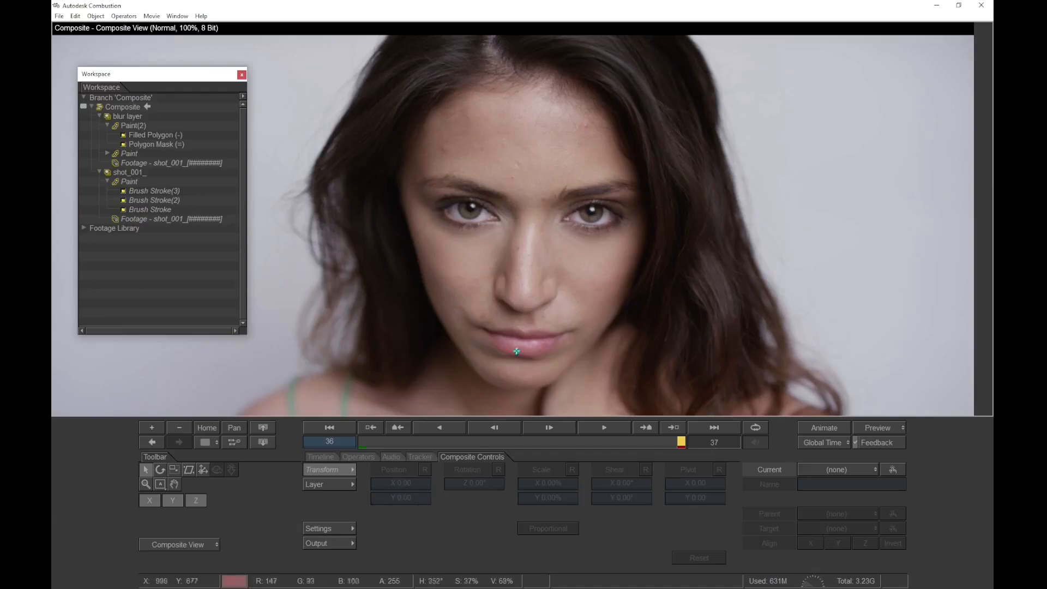
Show the composite's schematic and add a Gaussian Blur operator from the Blur/Sharpen category
key(shift+grave)
drag(532, 304, 563, 309)
drag(385, 246, 444, 263)
drag(430, 245, 353, 241)
click(409, 328)
click(357, 457)
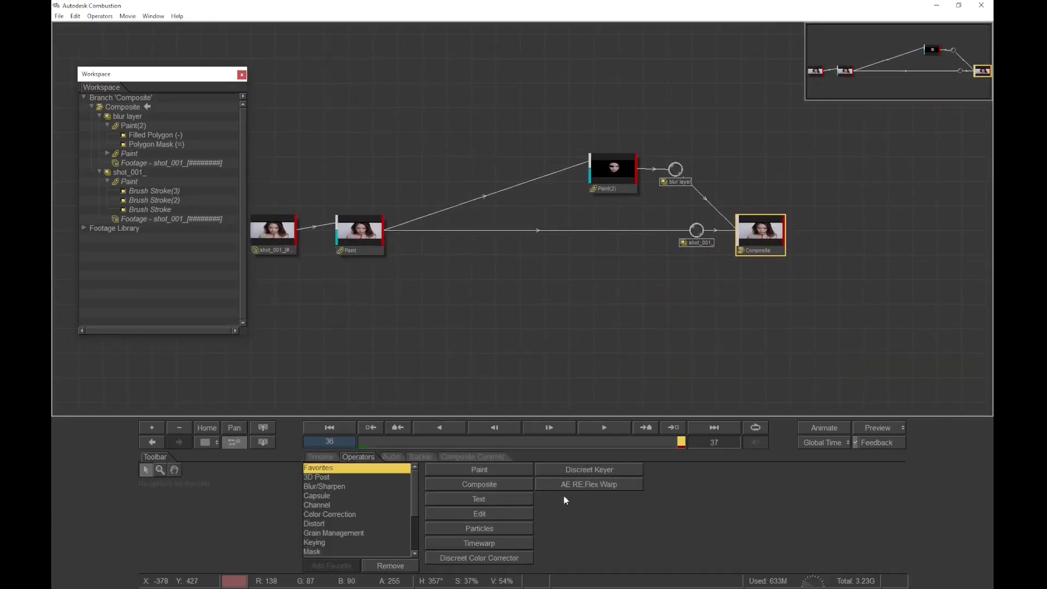
scroll(355, 502, down, 3)
scroll(327, 529, up, 3)
click(324, 486)
click(490, 542)
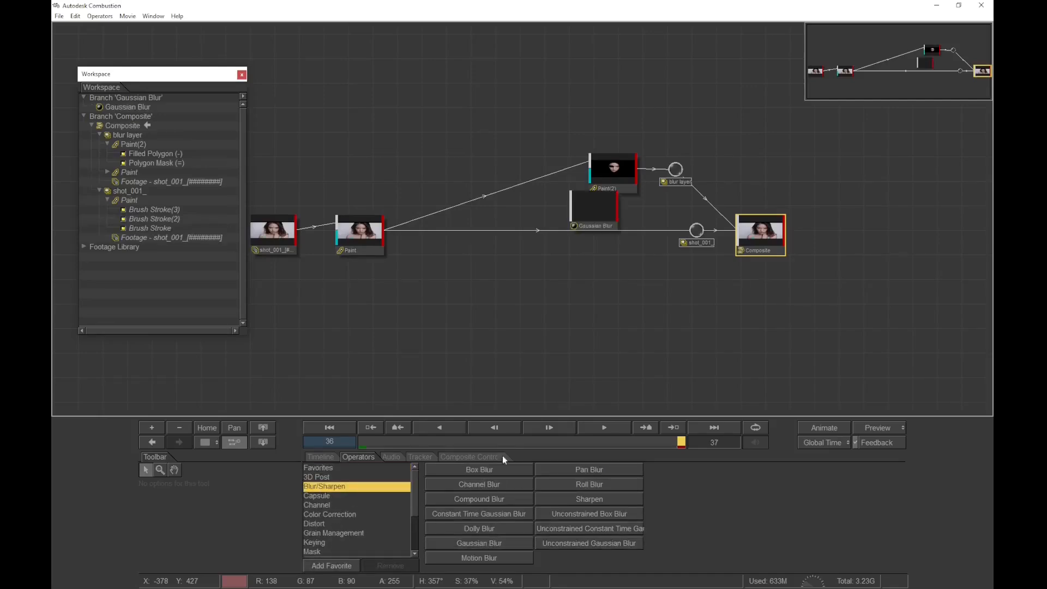
Connect the Gaussian Blur node between Paint and Paint(2), align it, and select it in the blur layer
drag(600, 219, 450, 149)
mouse_move(386, 229)
mouse_down()
mouse_move(421, 128)
mouse_move(420, 137)
mouse_move(590, 165)
mouse_up()
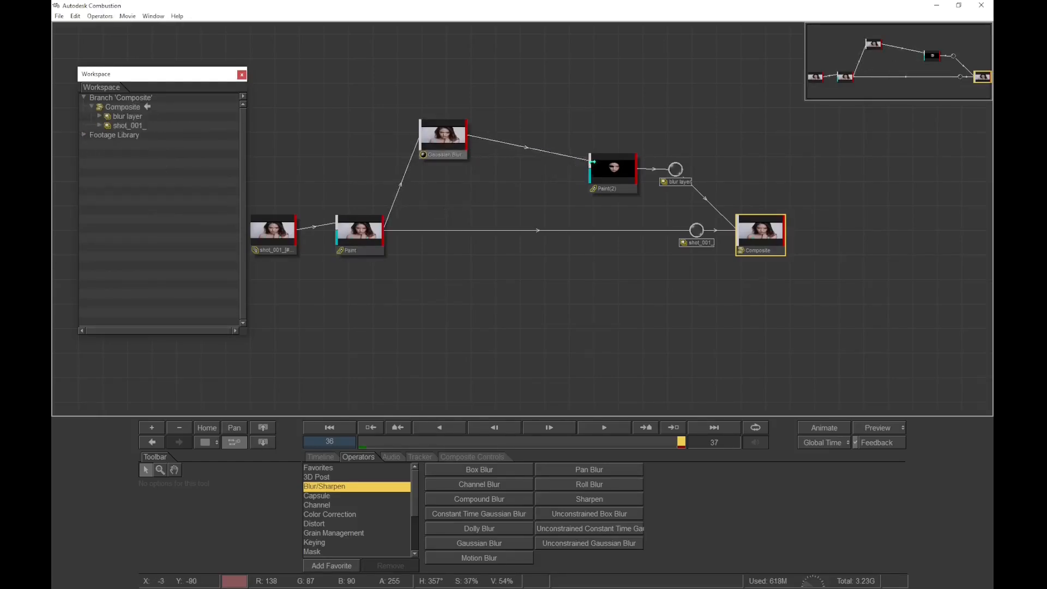
drag(461, 146, 460, 177)
click(99, 116)
click(127, 135)
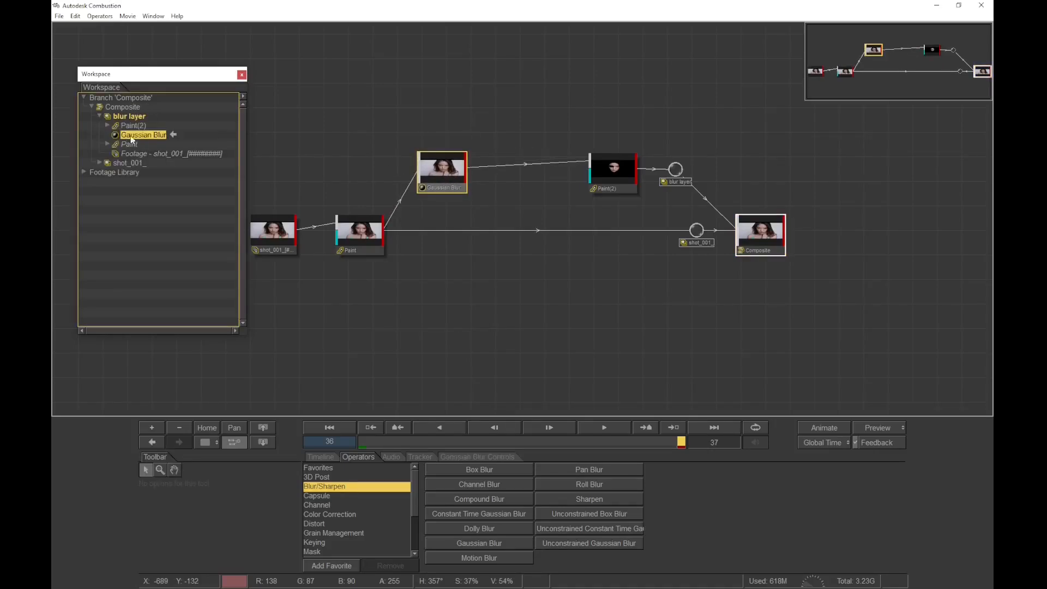
Set the Gaussian Blur radius to 2.90 and return to the composite view
double_click(123, 106)
key(F3)
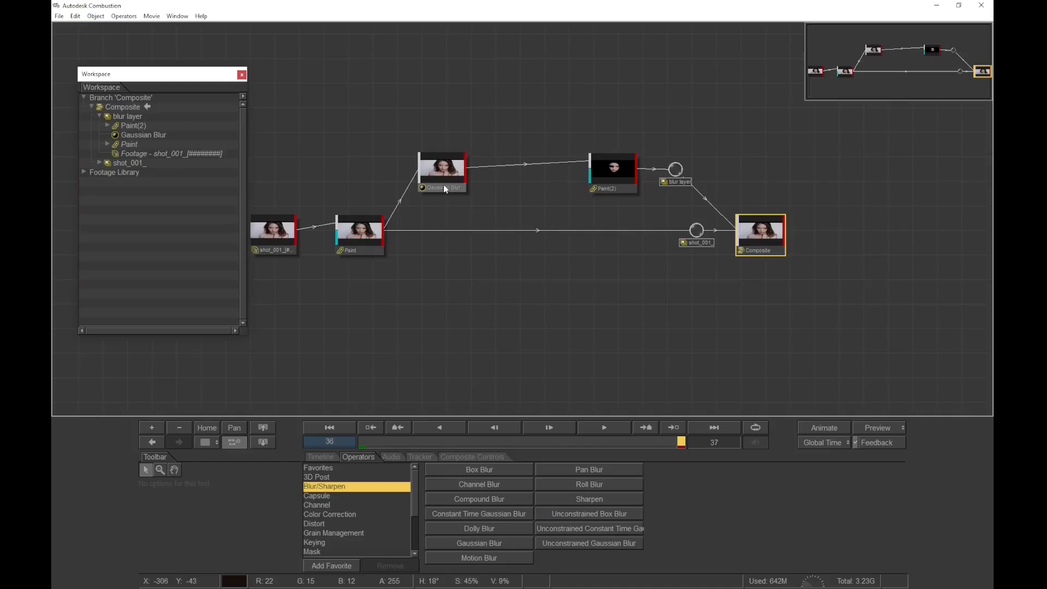
click(451, 459)
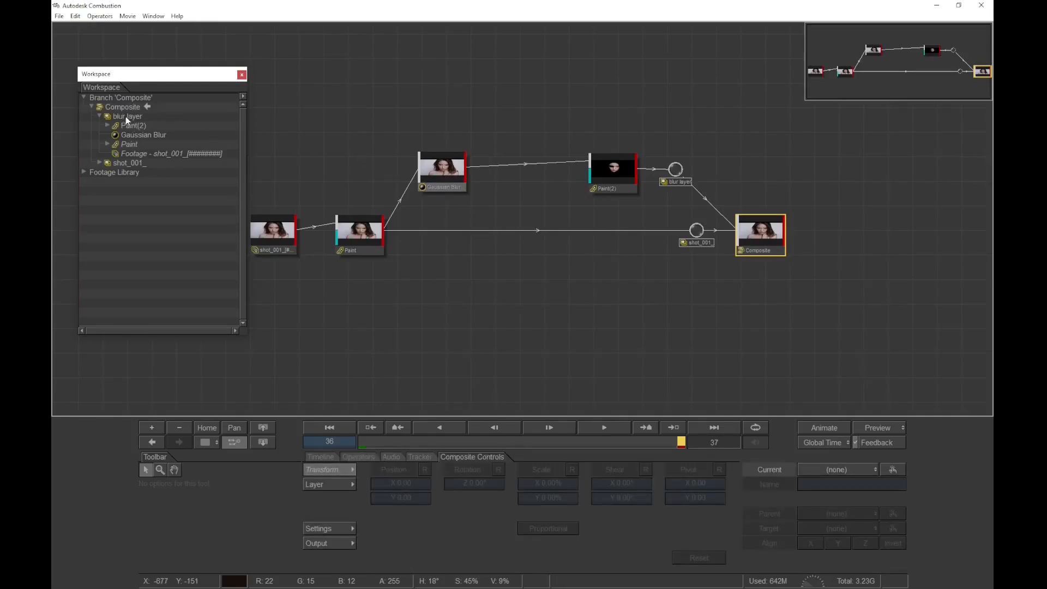
double_click(134, 136)
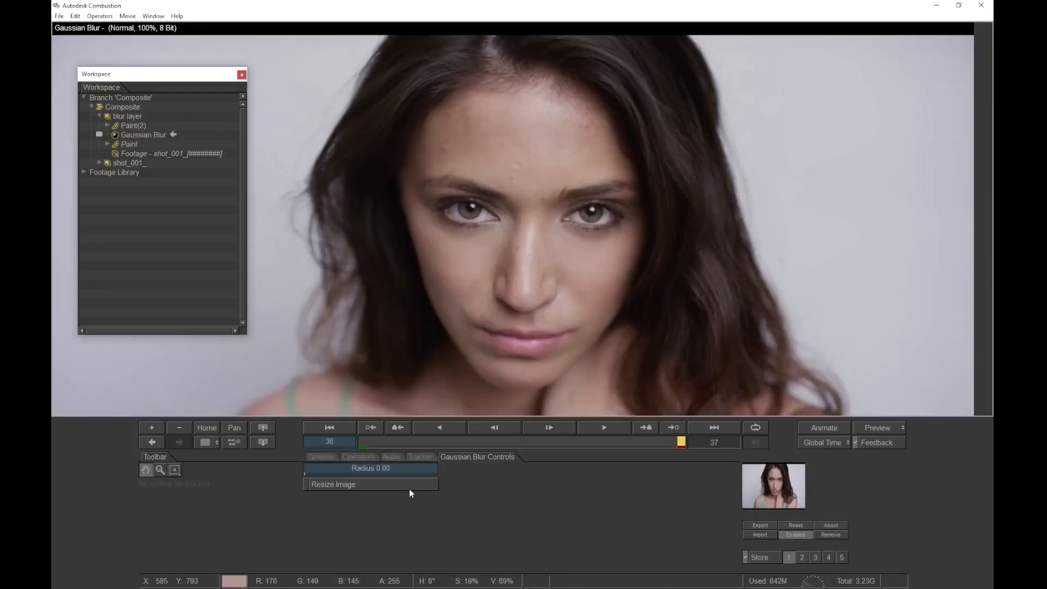
drag(375, 468, 392, 469)
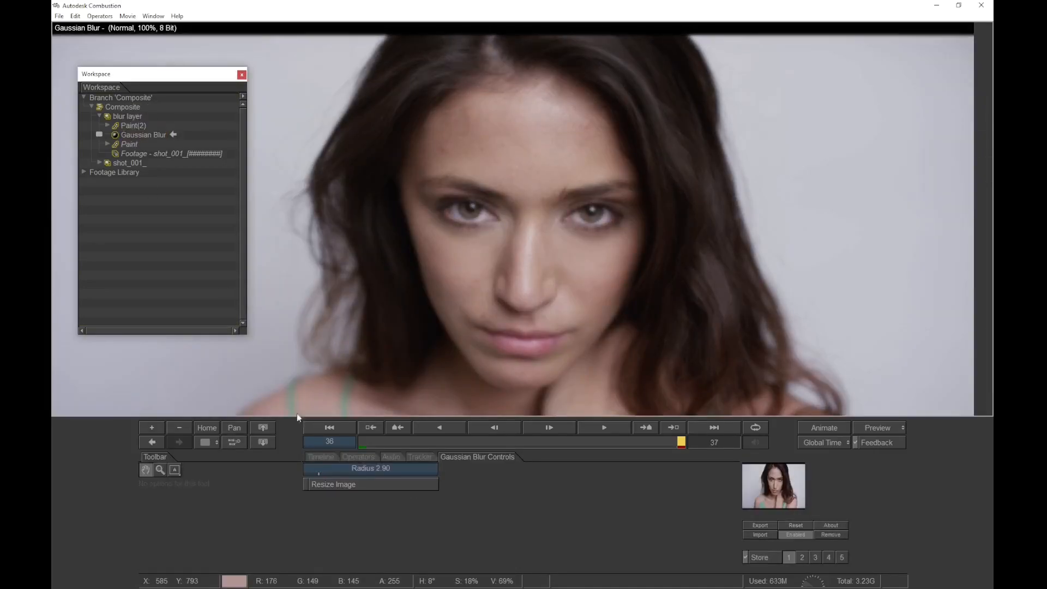
double_click(123, 107)
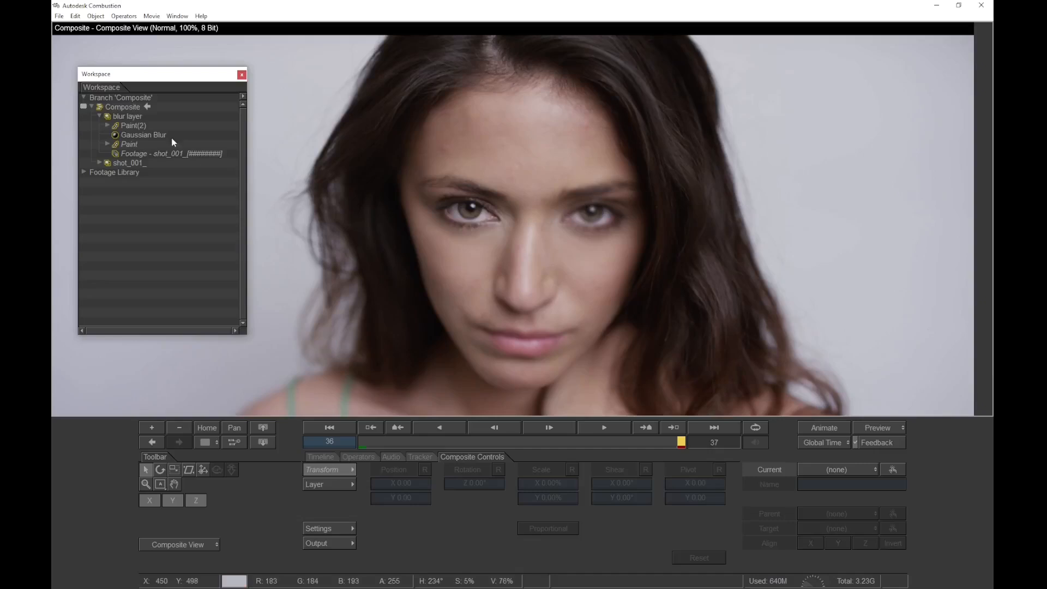
Insert an Add Noise operator directly after Gaussian Blur in the schematic
double_click(139, 136)
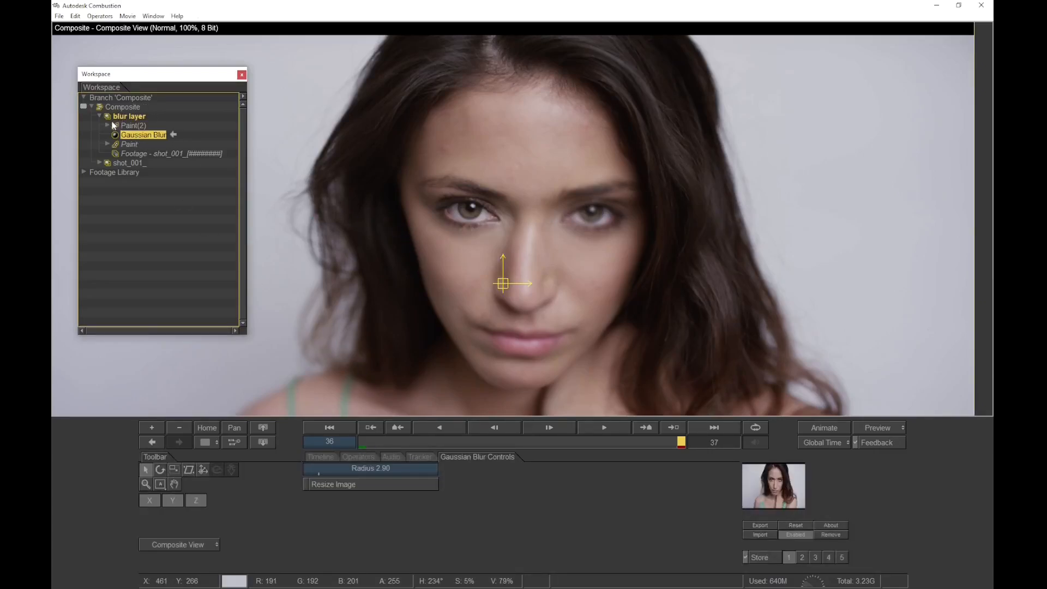
key(grave)
drag(441, 169, 419, 162)
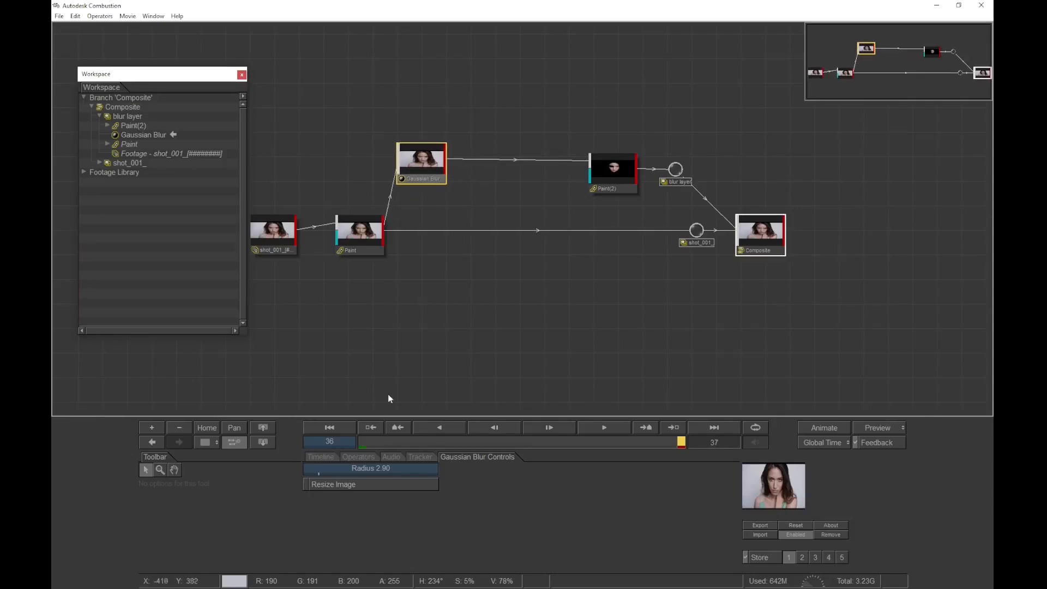
click(373, 456)
scroll(384, 518, down, 3)
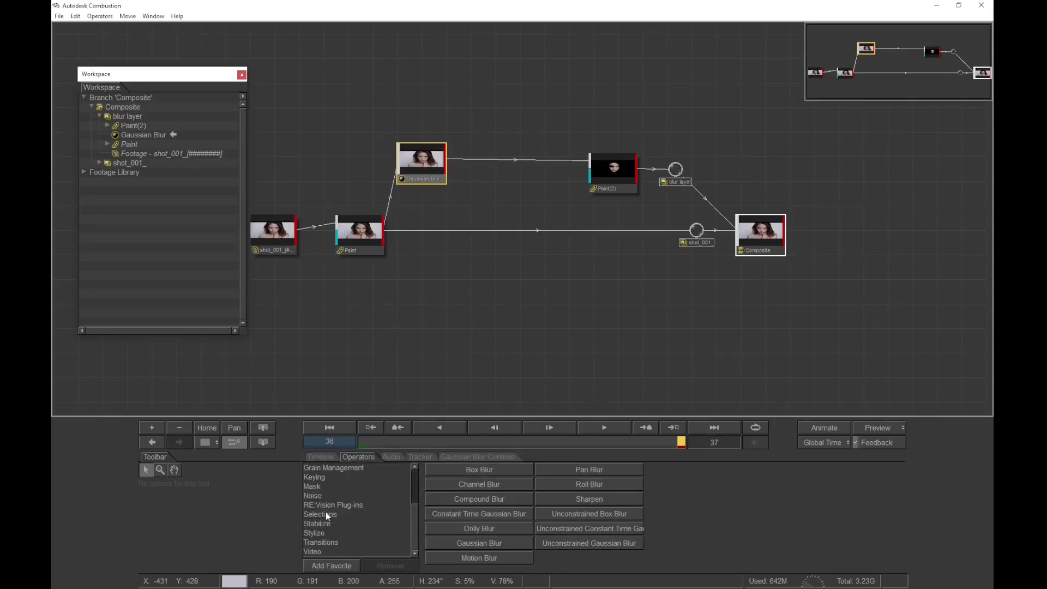
click(318, 497)
click(476, 472)
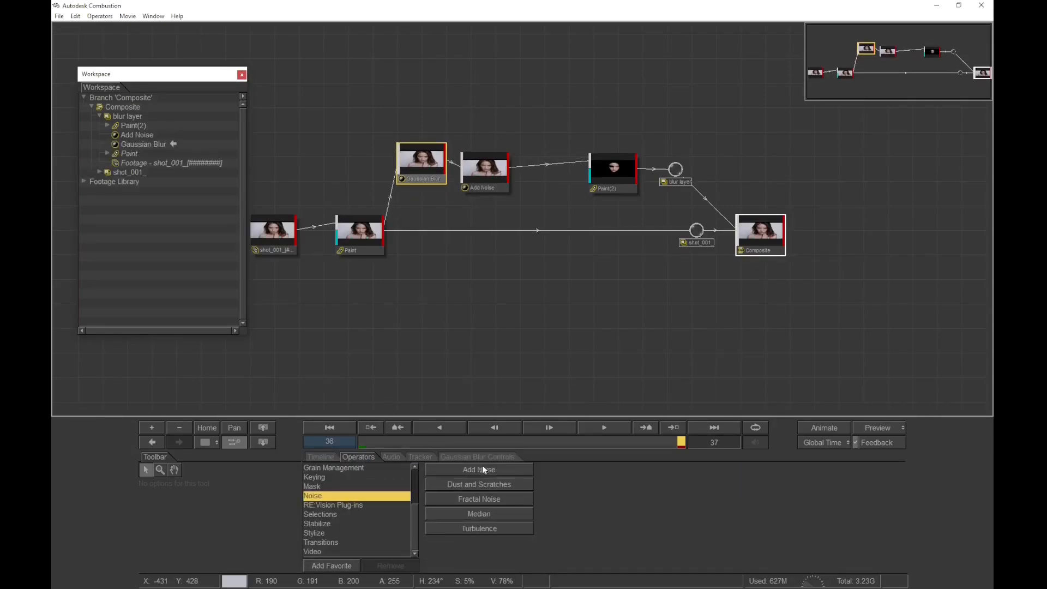
While viewing the composite, make the Add Noise effect monochrome and set its amount to 4%
click(482, 176)
key(F12)
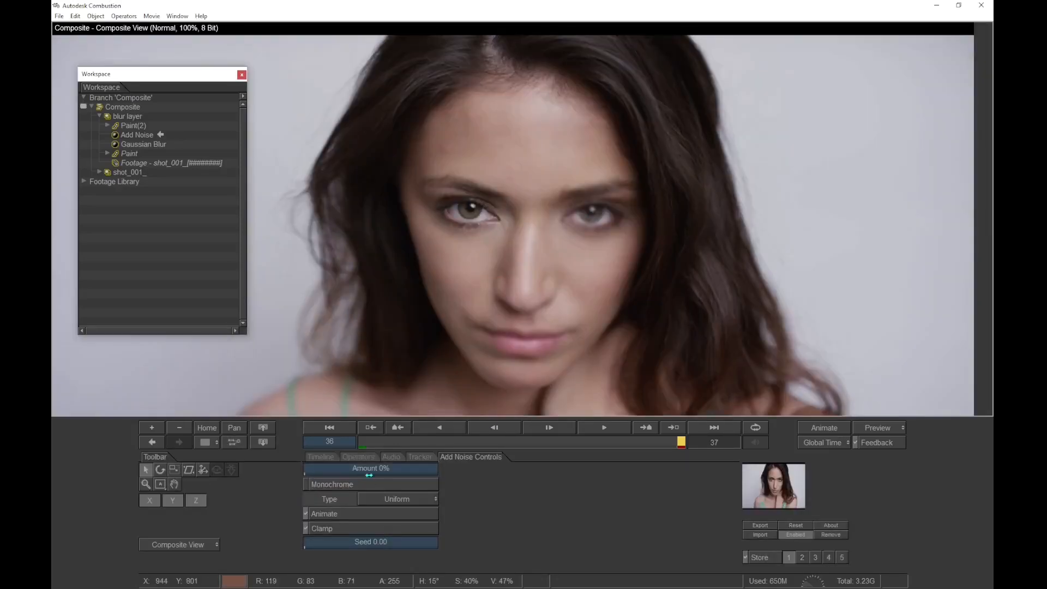
double_click(145, 135)
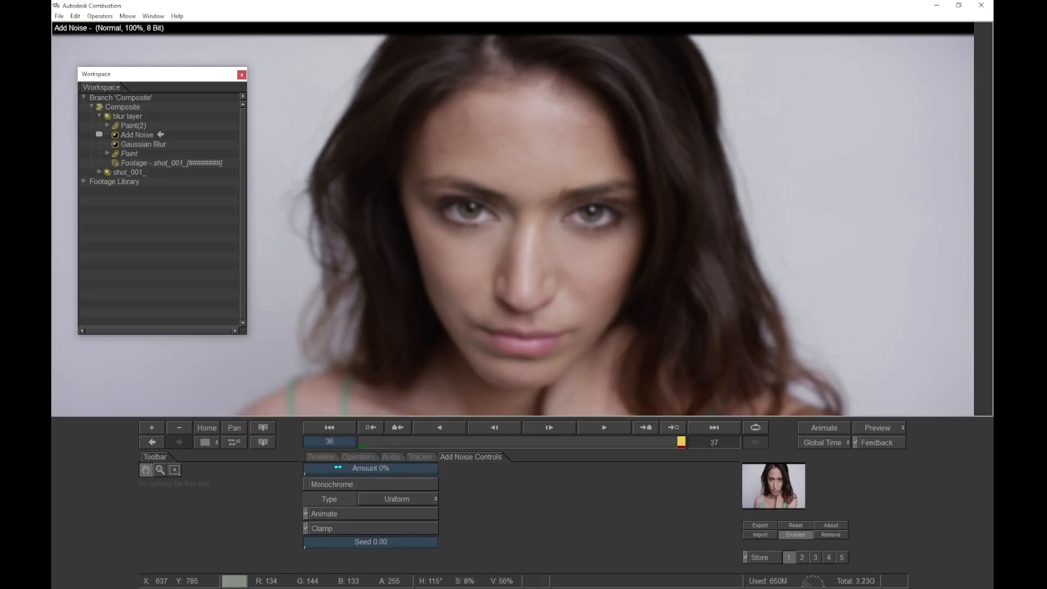
double_click(121, 107)
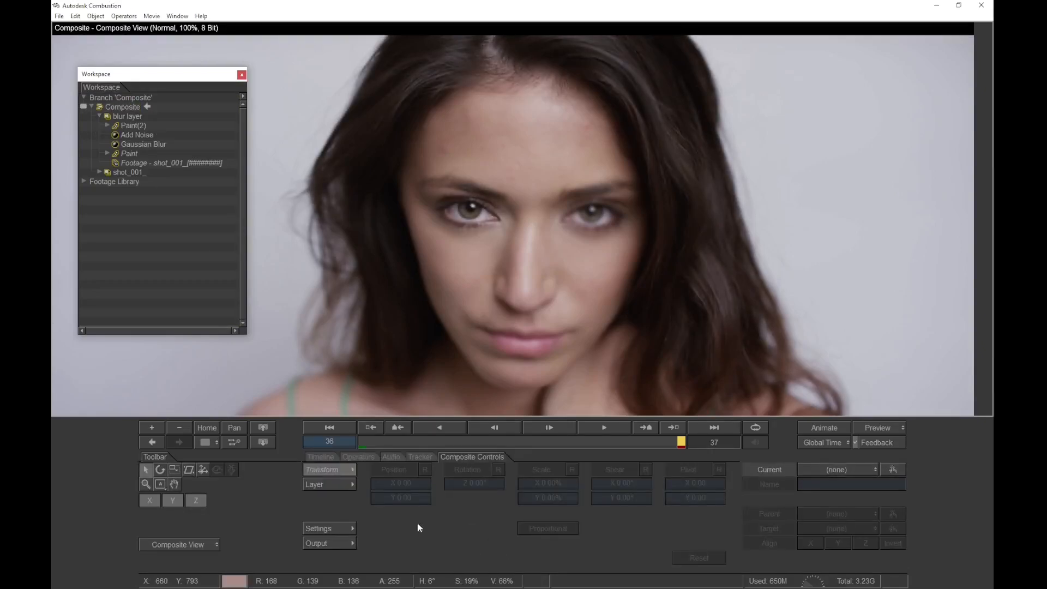
click(133, 137)
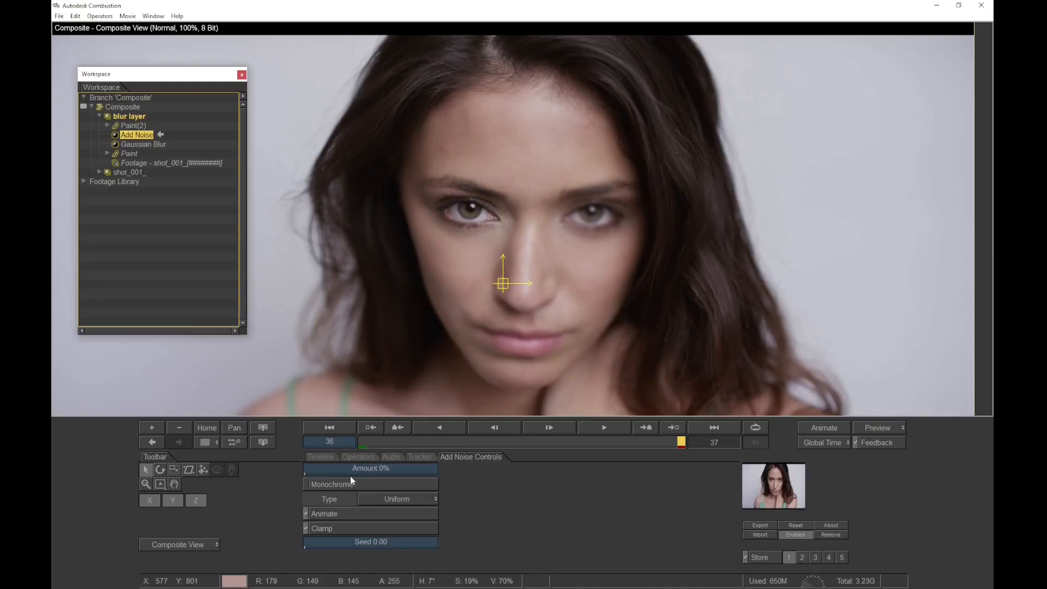
text(14)
key(Return)
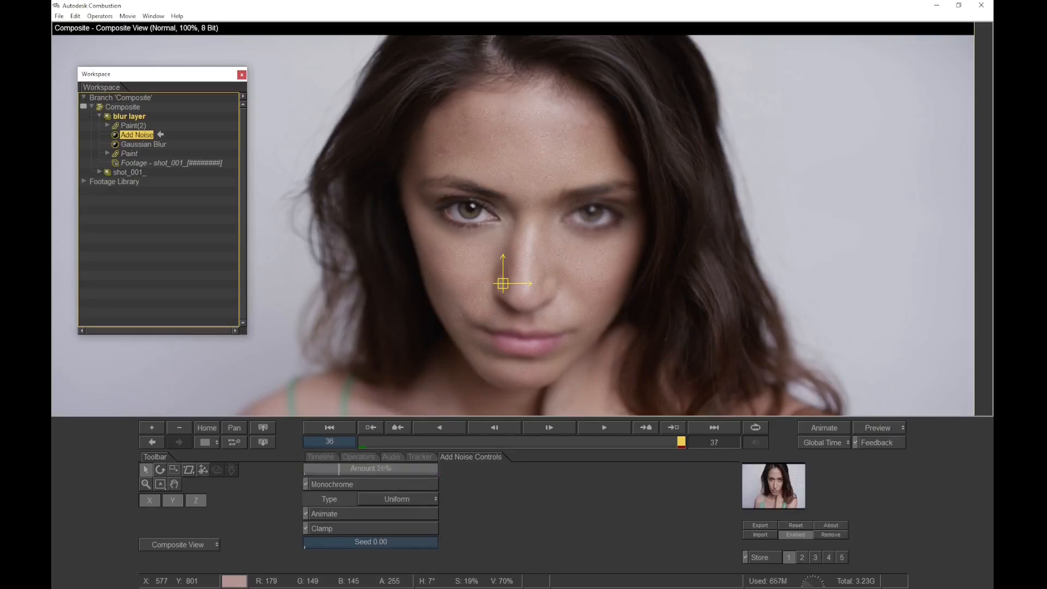
drag(323, 469, 305, 469)
drag(371, 468, 299, 439)
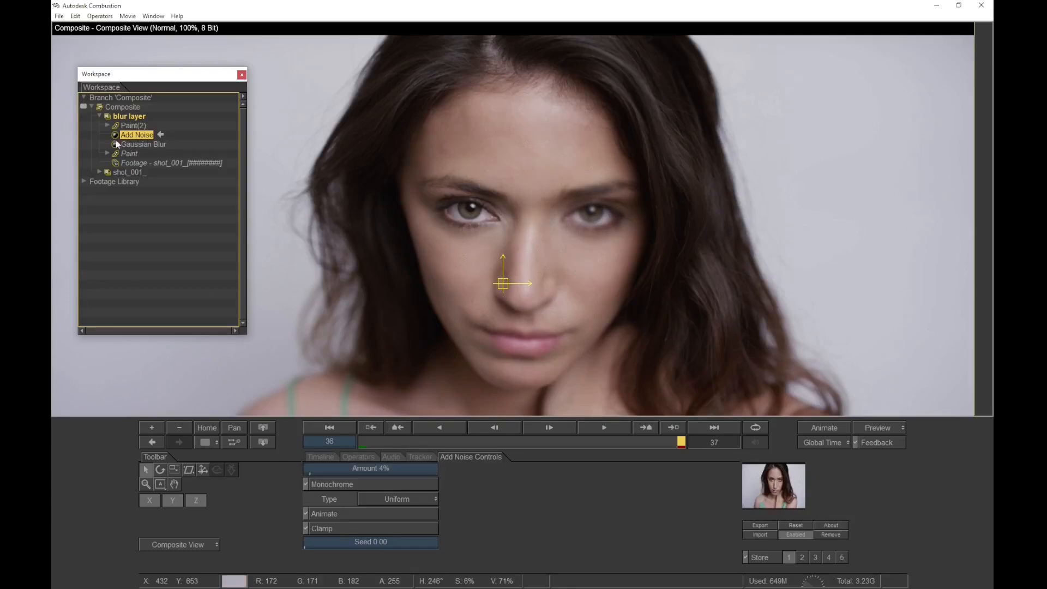
Lower the opacity of the face's Polygon Mask to compare the blurred skin with the original footage
click(107, 126)
click(149, 144)
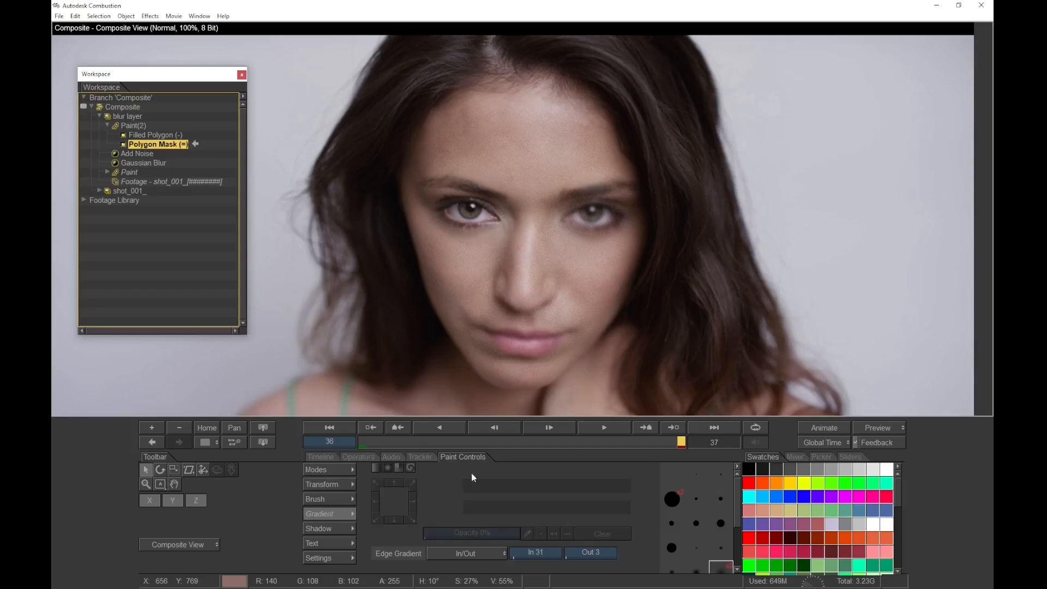
drag(450, 508, 376, 508)
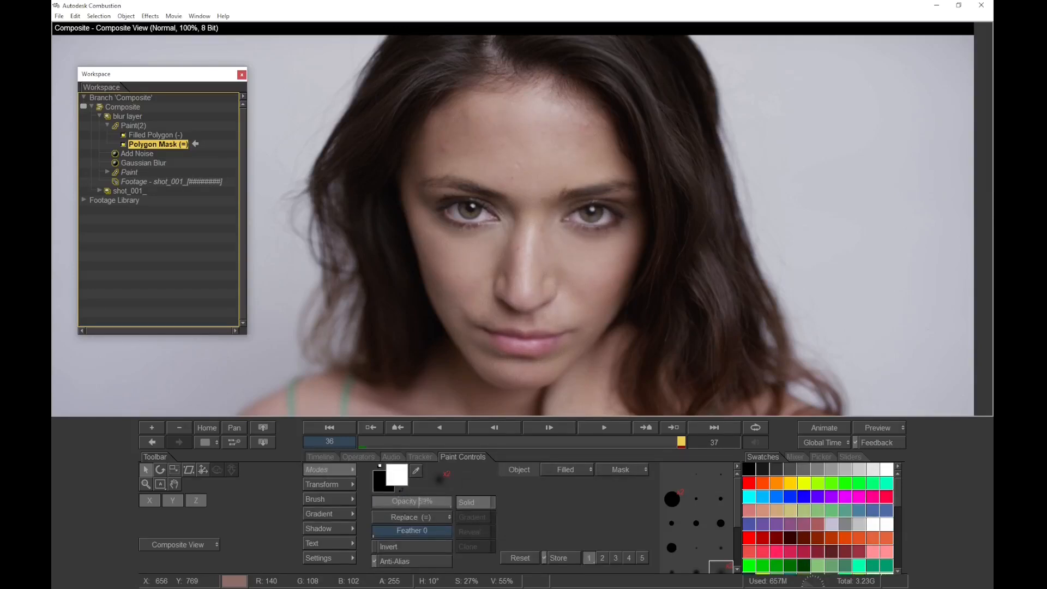
Reduce the Add Noise amount to 1%
click(137, 153)
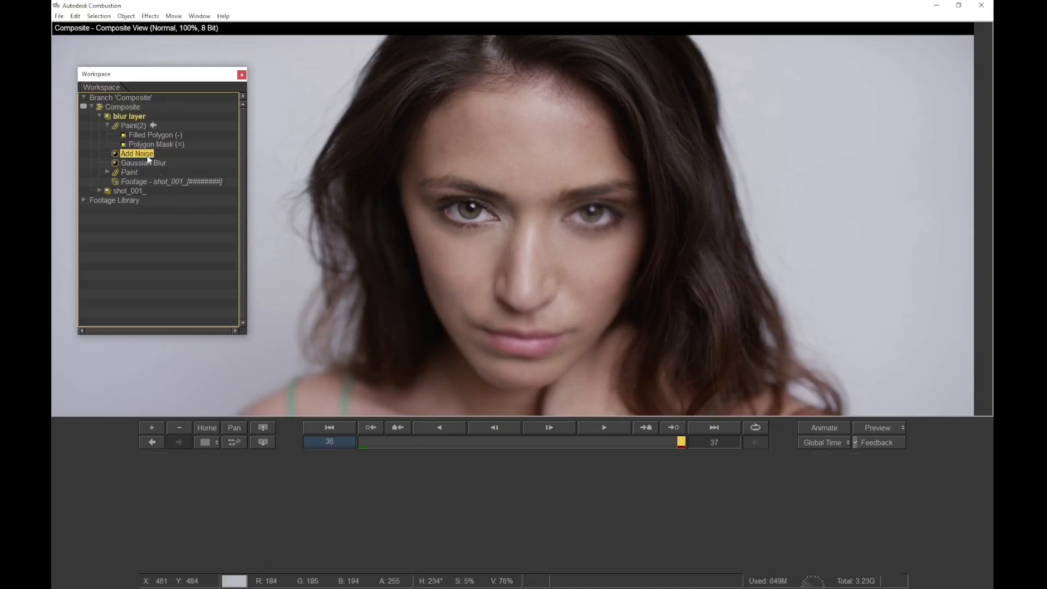
click(310, 472)
key(Return)
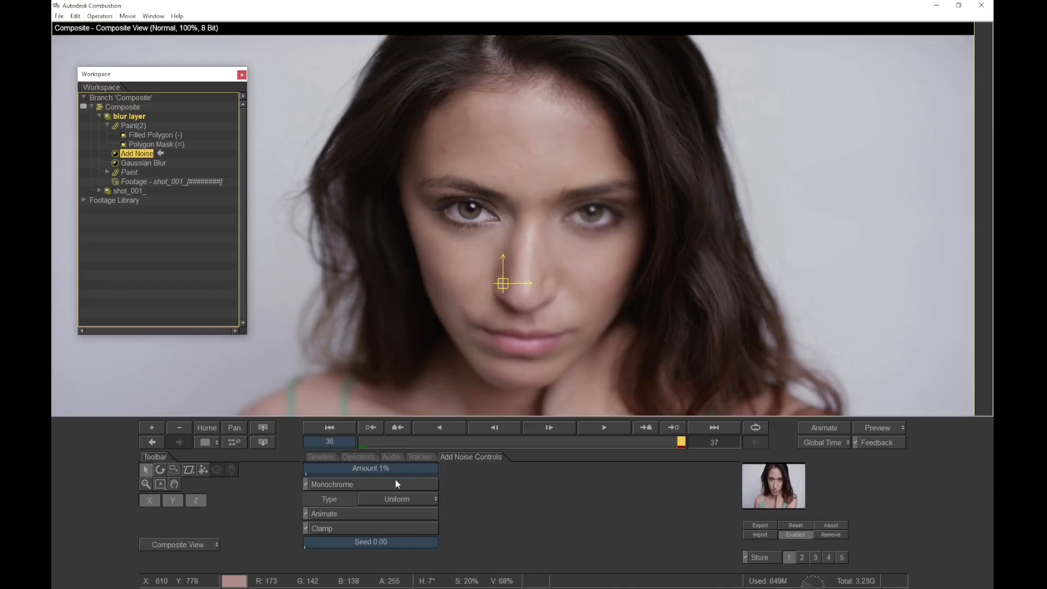
click(493, 348)
Fine-tune the Gaussian Blur radius on the blur layer to 2.30
click(144, 162)
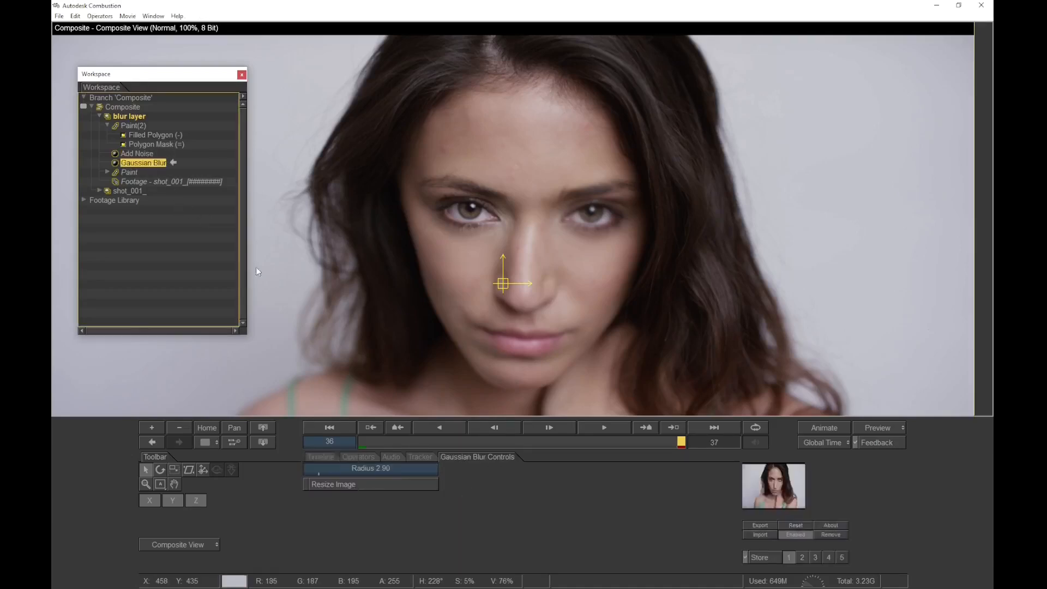
mouse_move(319, 469)
mouse_down()
mouse_move(328, 469)
mouse_move(317, 469)
mouse_up()
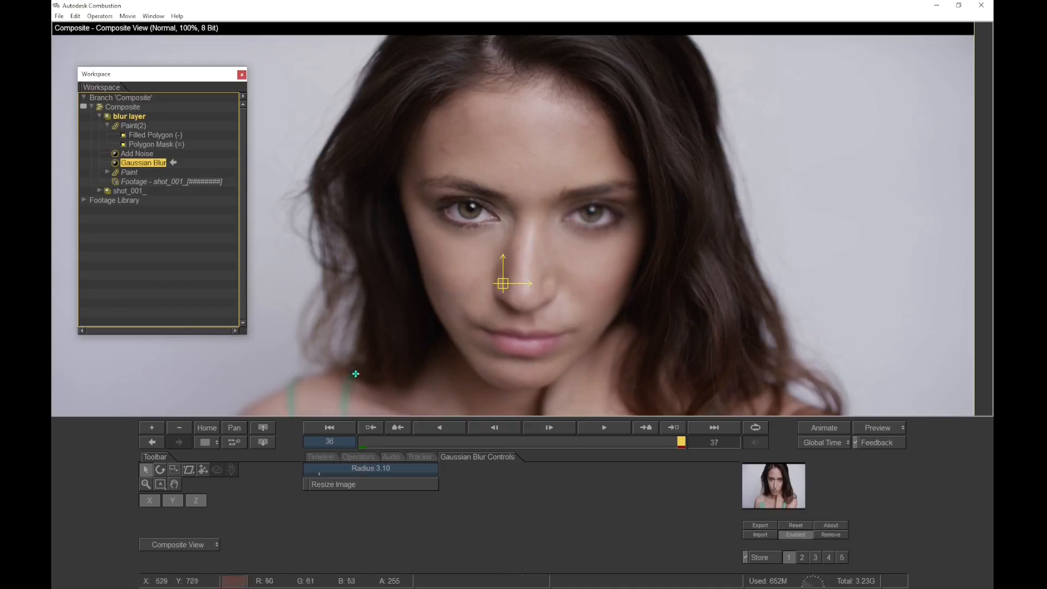
drag(345, 464, 344, 465)
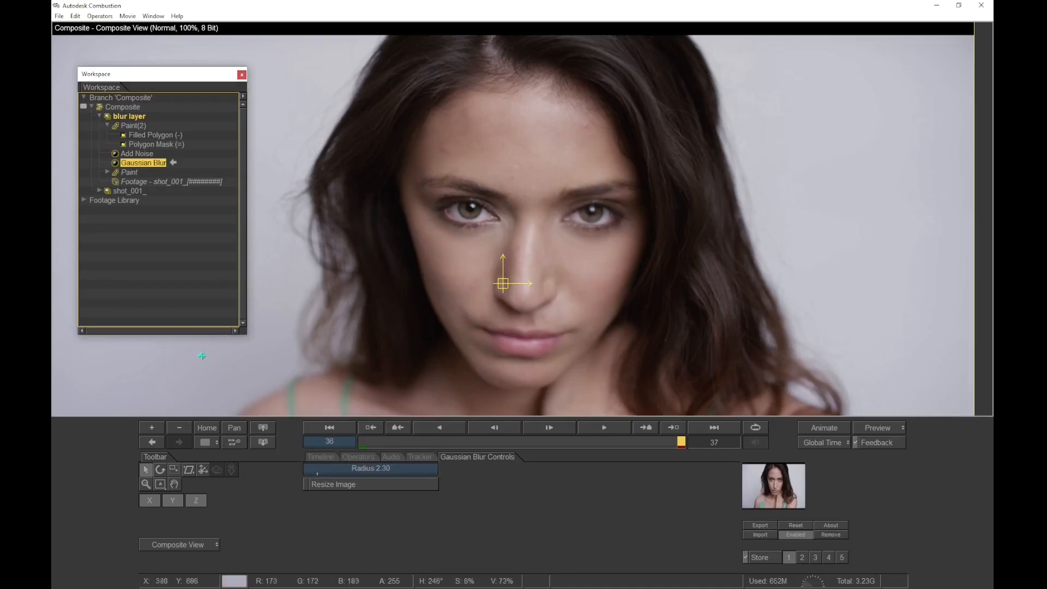
Select the Composite and play the clip to review the smoothed face, stopping at frame 19
click(131, 107)
key(space)
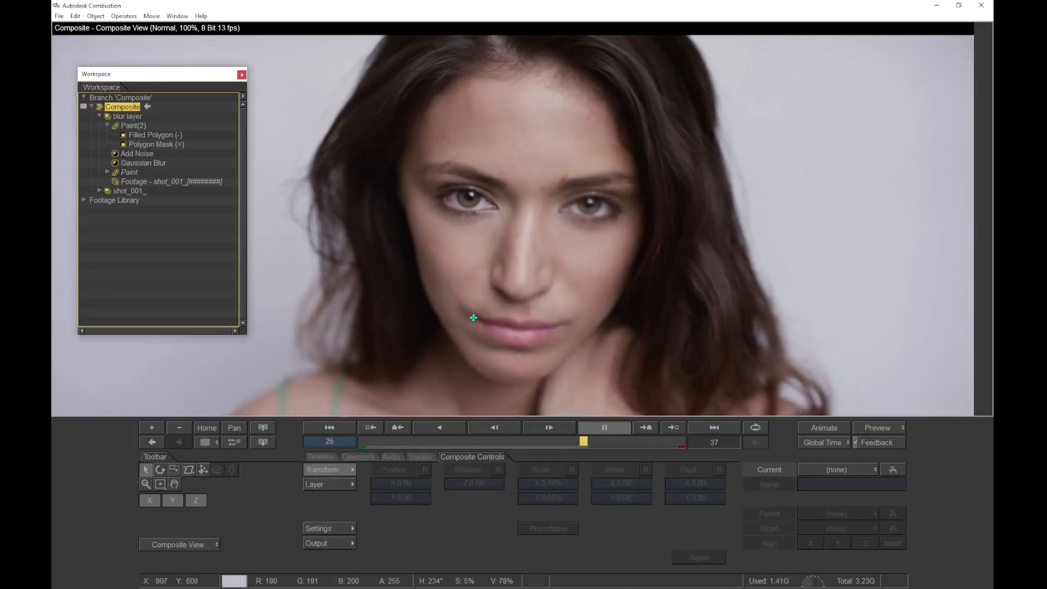
key(space)
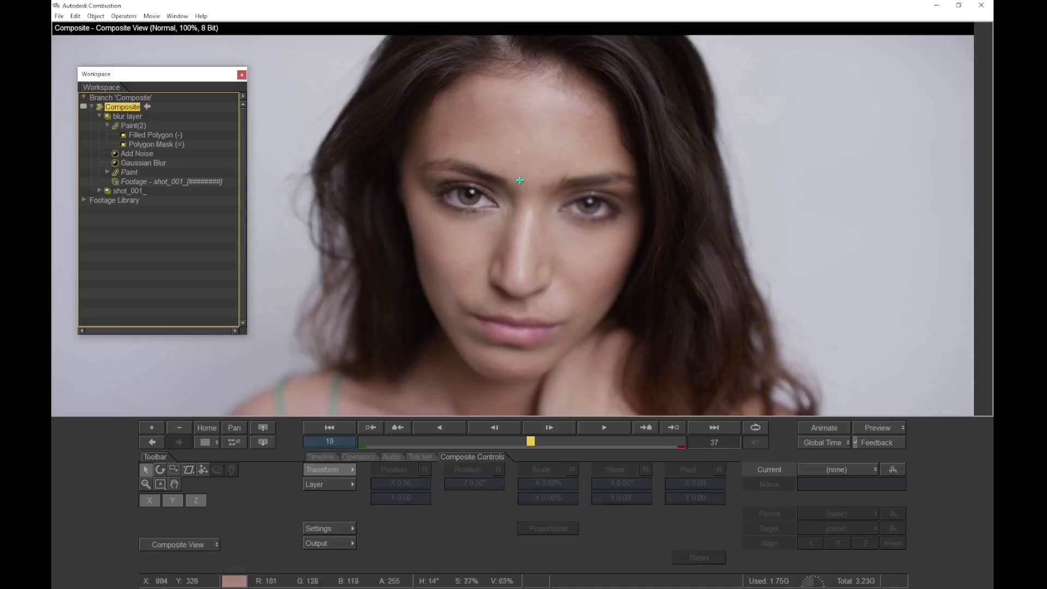
Disable Add Noise and Gaussian Blur on the blur layer, then open Paint(2) and hide its Filled Polygon and Polygon Mask
click(115, 153)
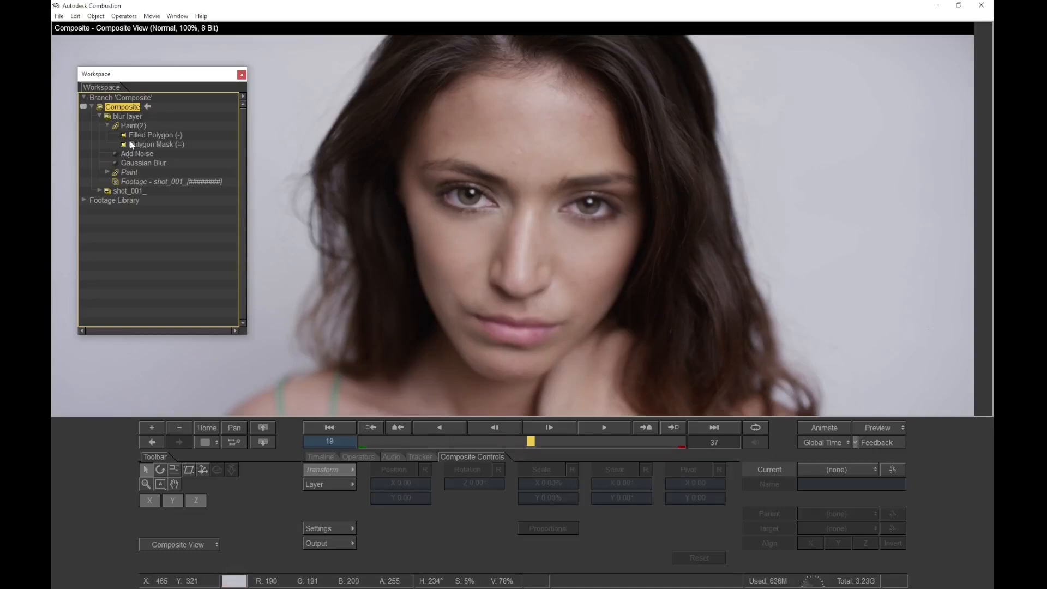
double_click(132, 144)
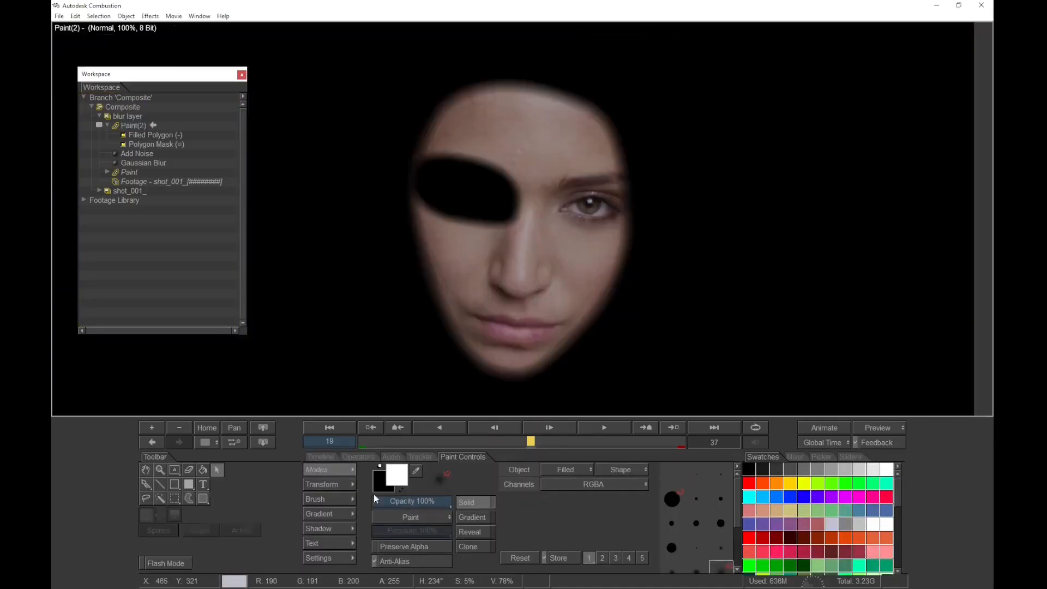
click(123, 134)
click(124, 144)
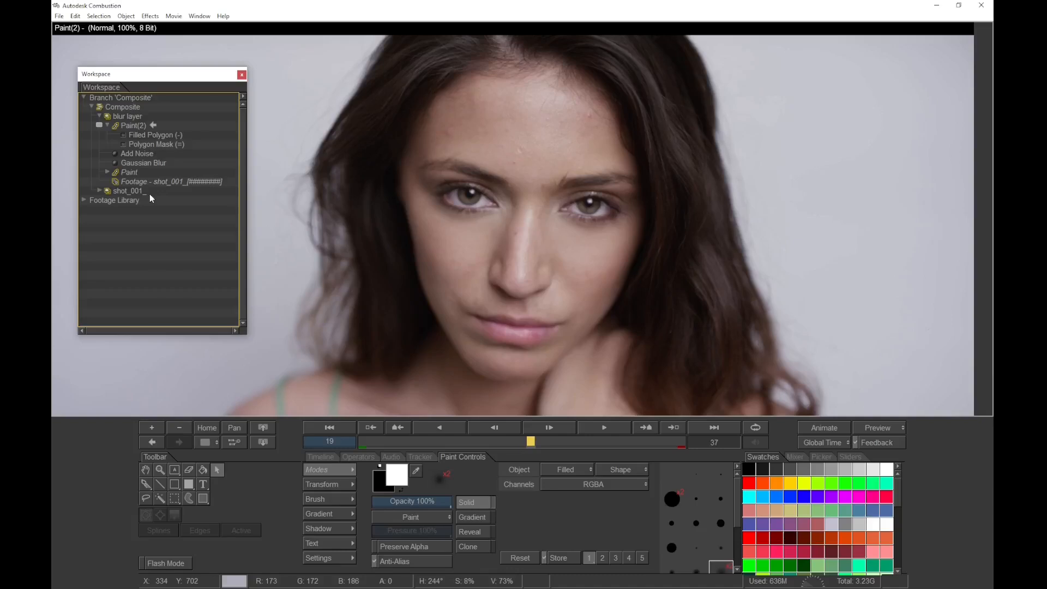
Draw a closed filled polygon around both nostrils and the underside of the nose
drag(189, 484, 232, 513)
click(553, 266)
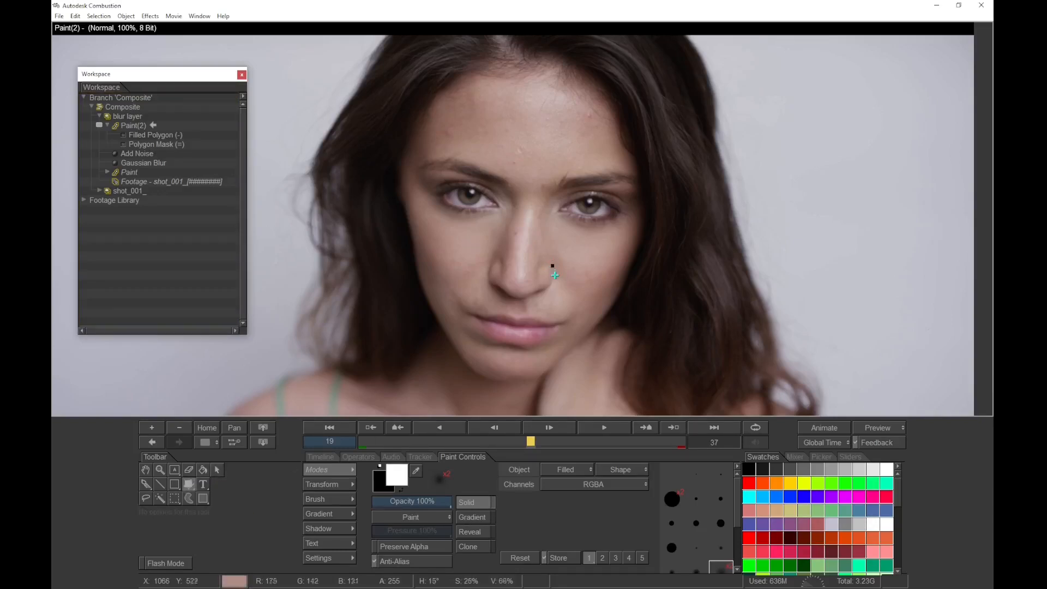
drag(551, 287, 550, 288)
click(528, 300)
click(512, 301)
click(492, 287)
click(487, 280)
click(492, 259)
click(505, 256)
click(520, 275)
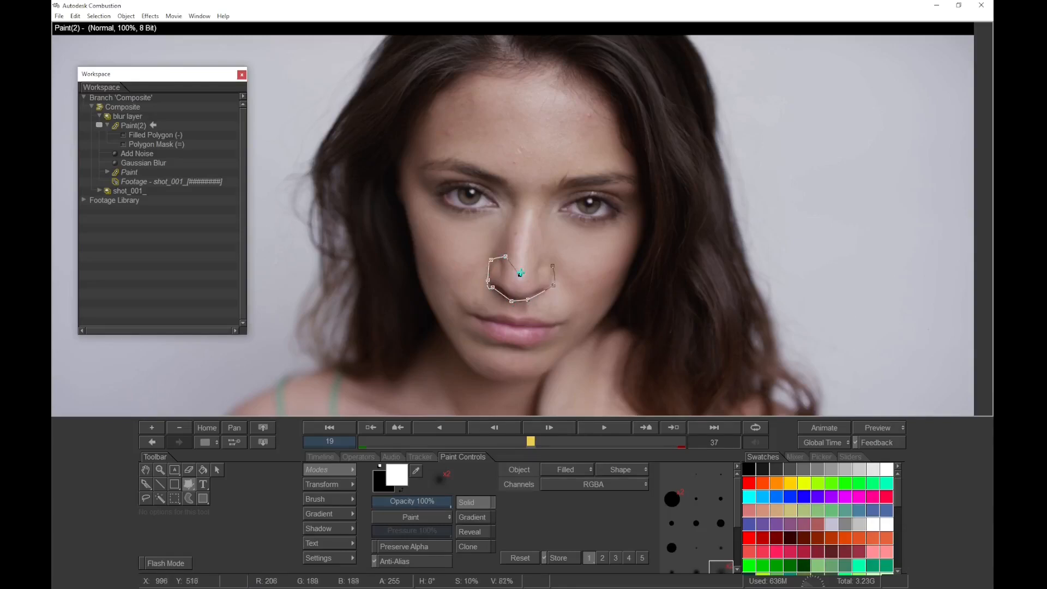
click(552, 267)
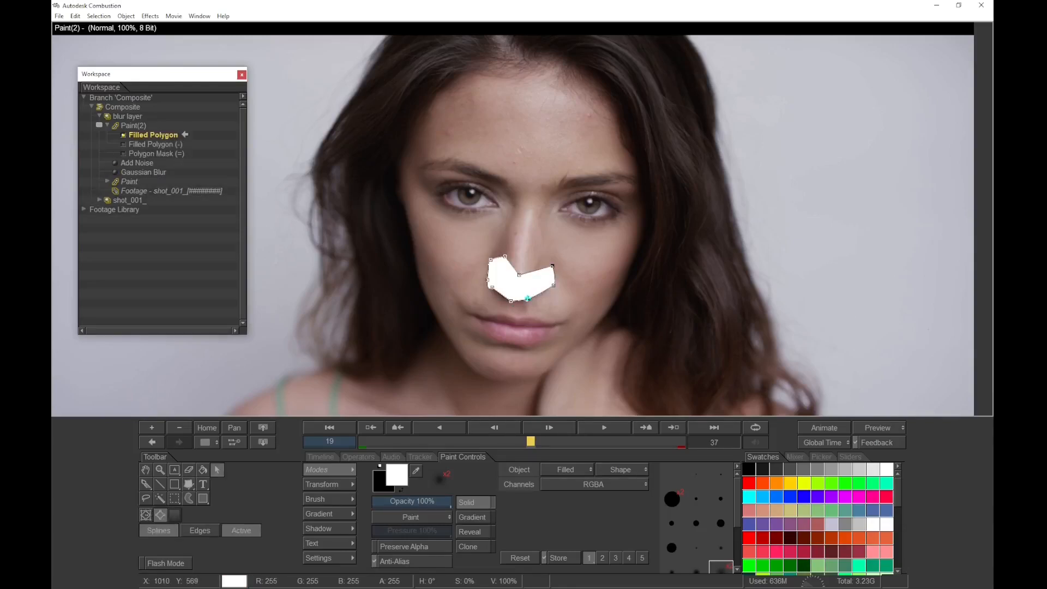
Smooth the nose polygon's corner points into curves and adjust its outline around the nostrils
key(ctrl+t)
ctrl+click(554, 285)
ctrl+click(519, 275)
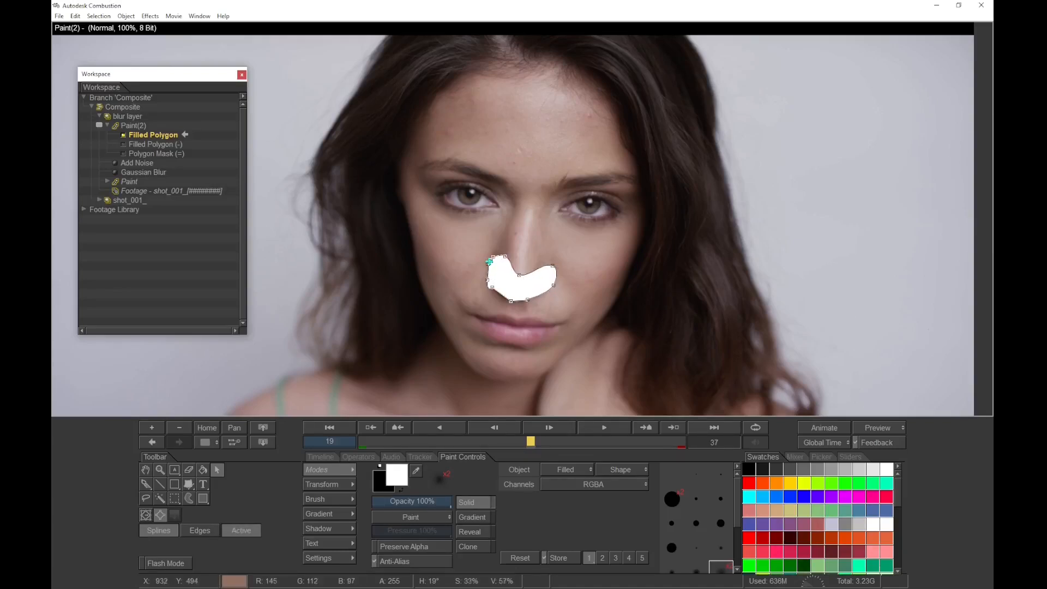
drag(487, 282, 486, 284)
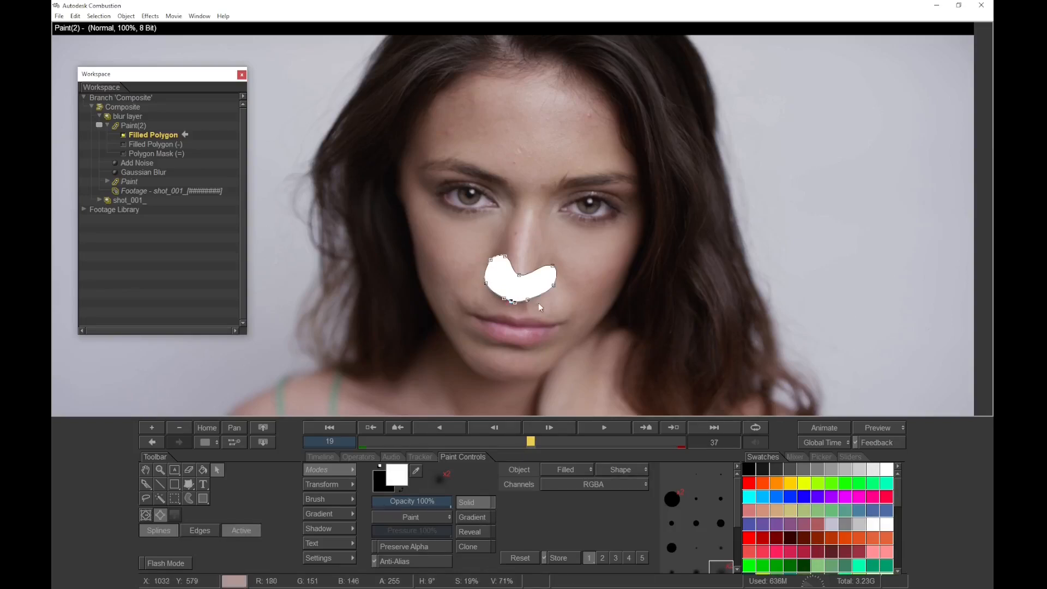
drag(528, 303, 534, 307)
Convert the nose polygon from a shape to a mask and set its mode to Subtract
click(633, 473)
click(632, 496)
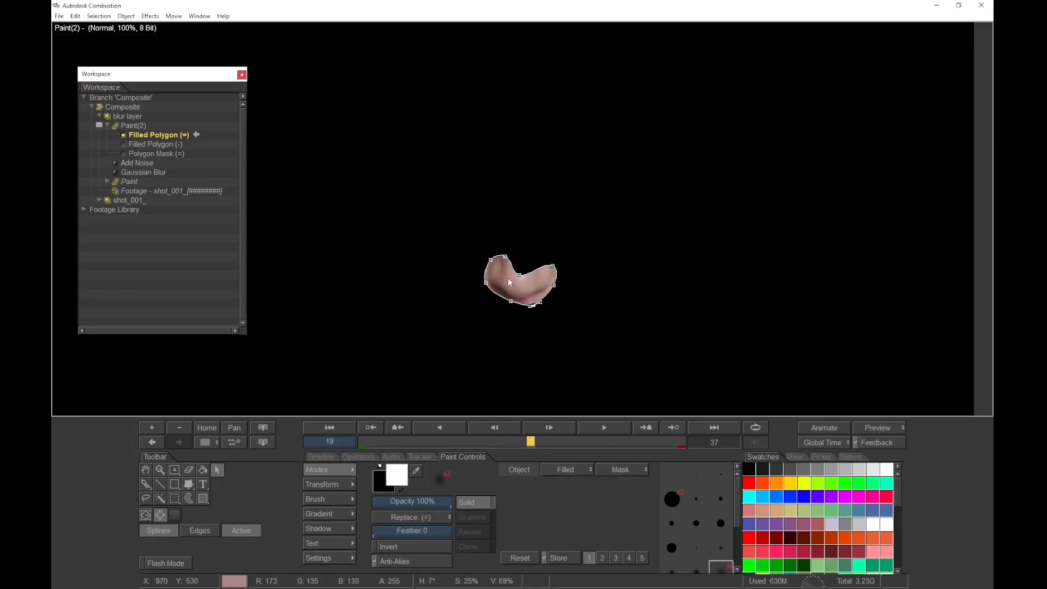
click(412, 517)
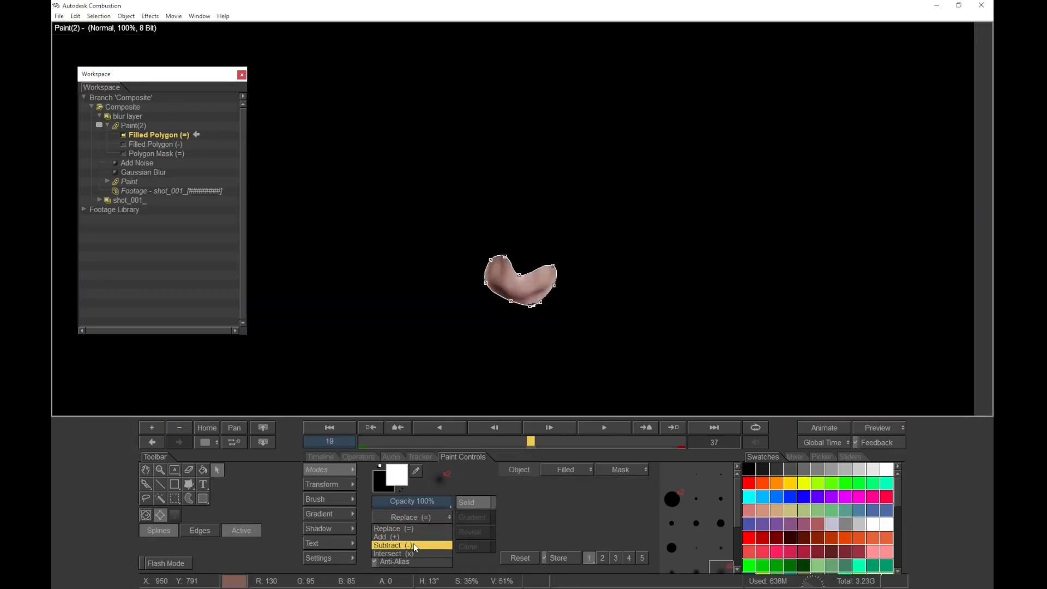
click(413, 543)
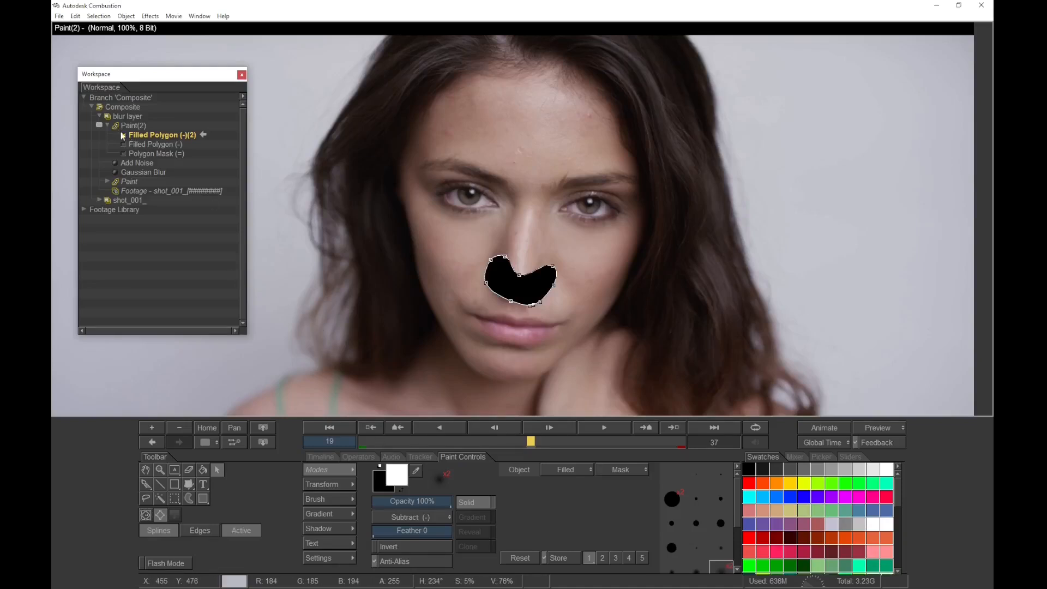
Hide the nose mask's effect and refine its control points to fit the nostrils and the nose's lower edge
drag(555, 267, 551, 266)
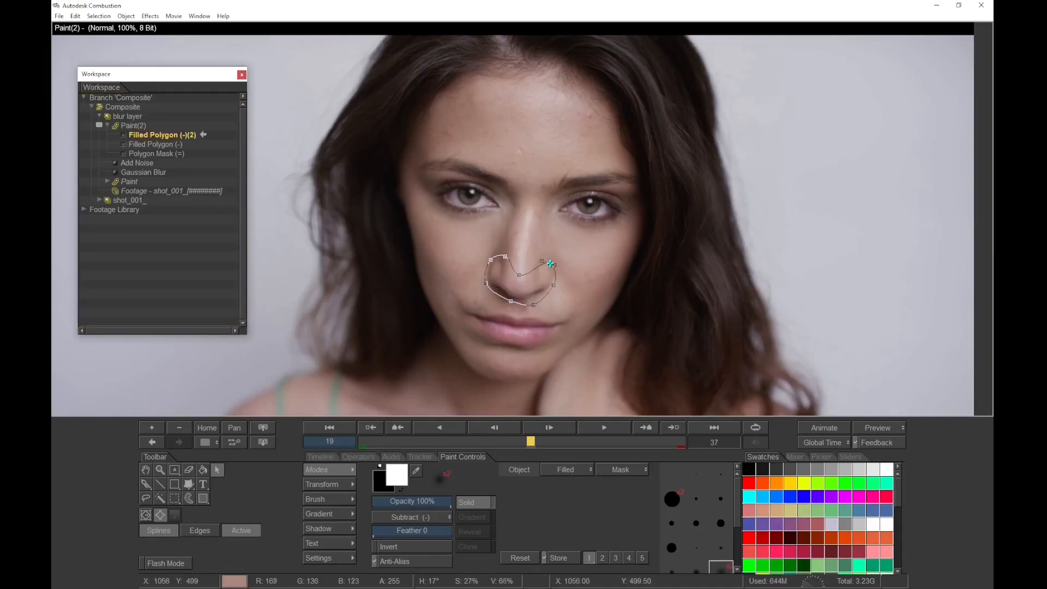
drag(533, 306, 513, 305)
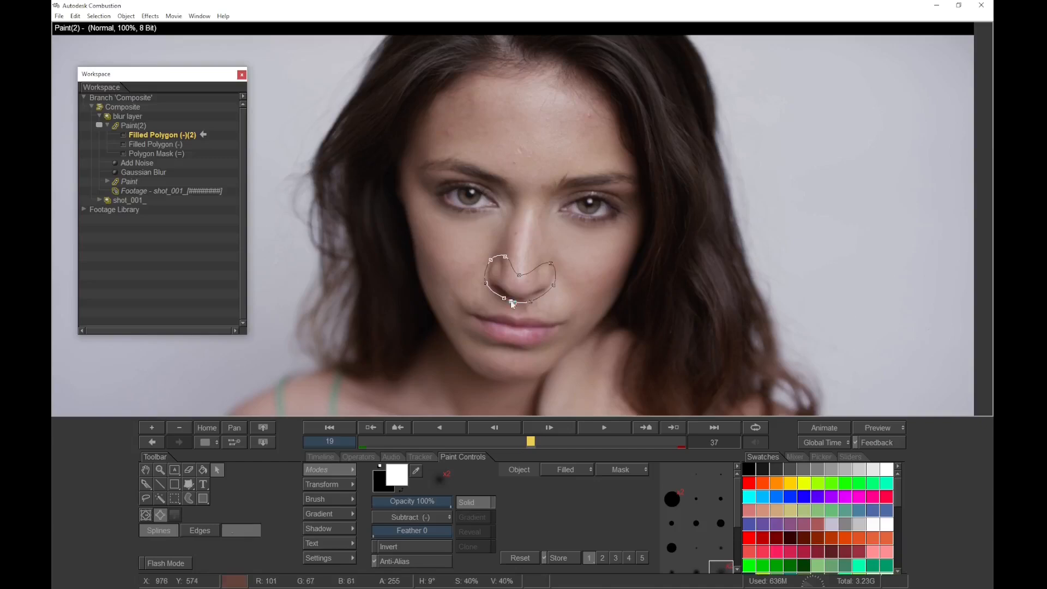
drag(505, 256, 490, 255)
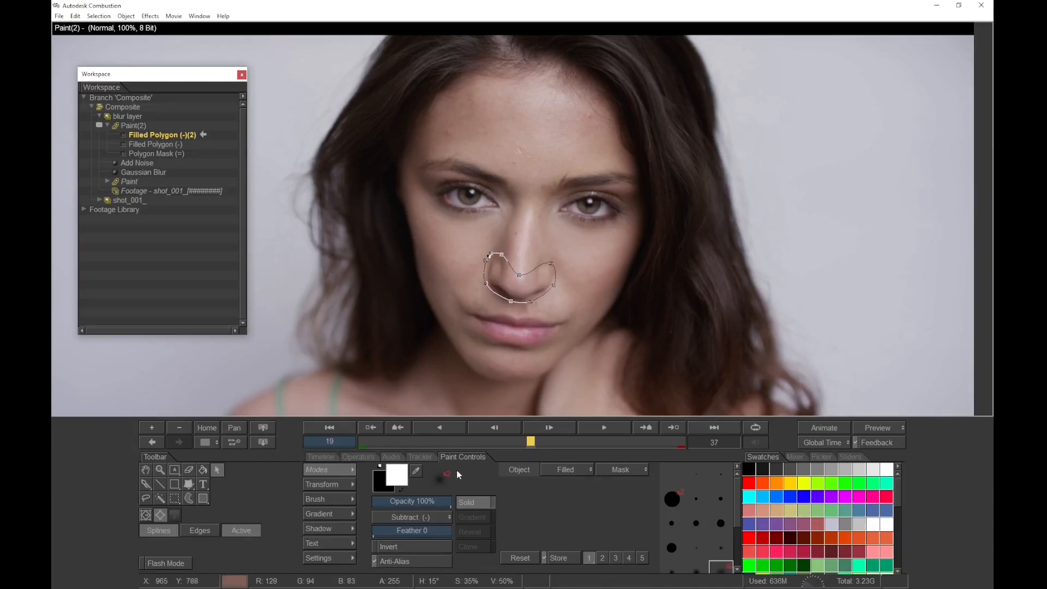
key(Escape)
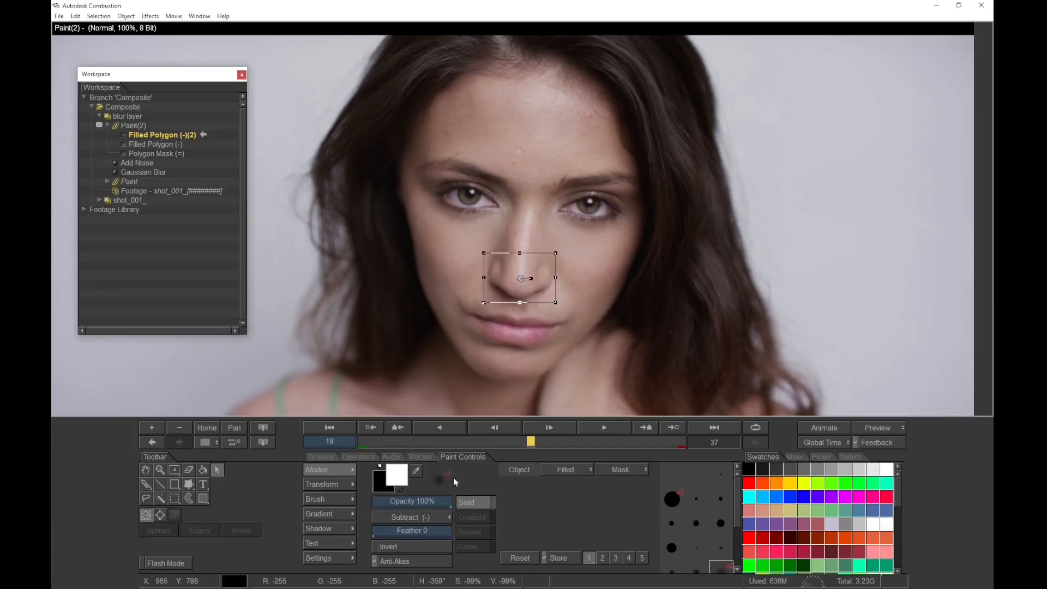
Enable Position and Rotation tracking for the nose mask and place one tracker on each nostril, resizing the boxes to fit
click(431, 458)
click(405, 499)
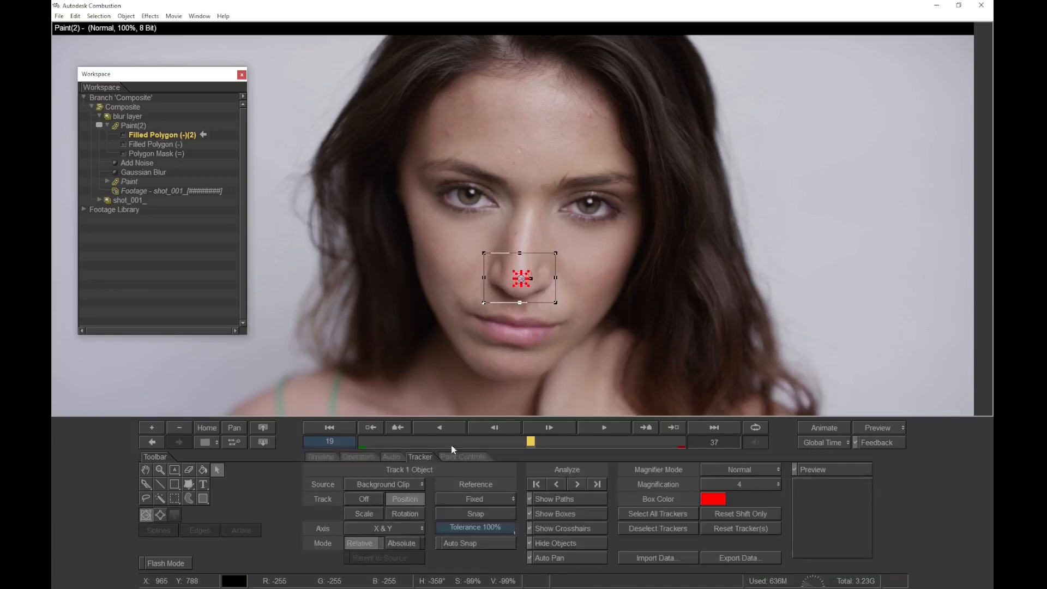
drag(522, 279, 498, 273)
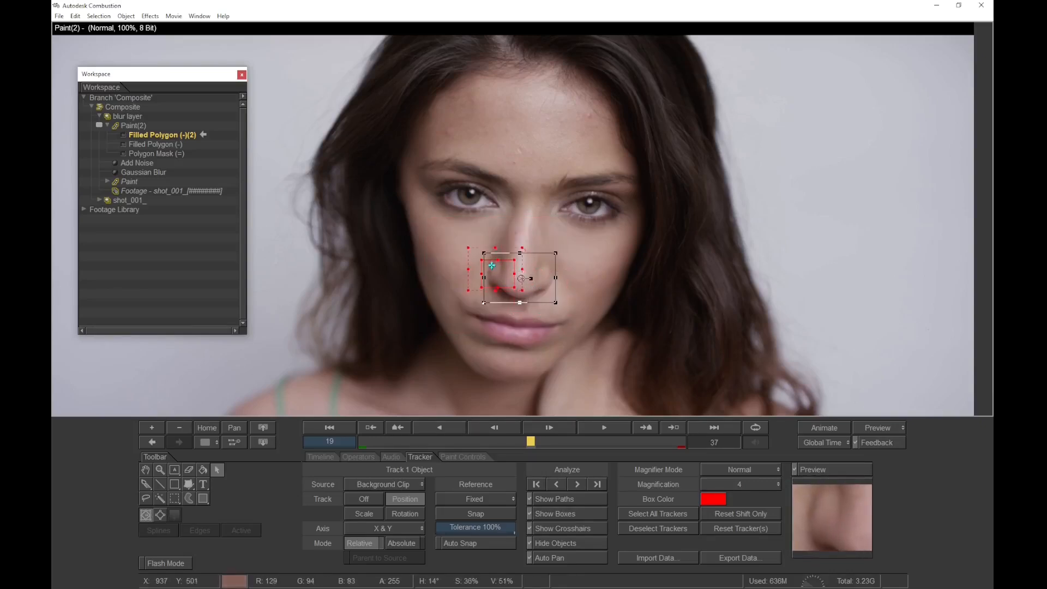
click(405, 513)
drag(537, 315, 549, 274)
drag(577, 329, 572, 290)
drag(587, 327, 573, 309)
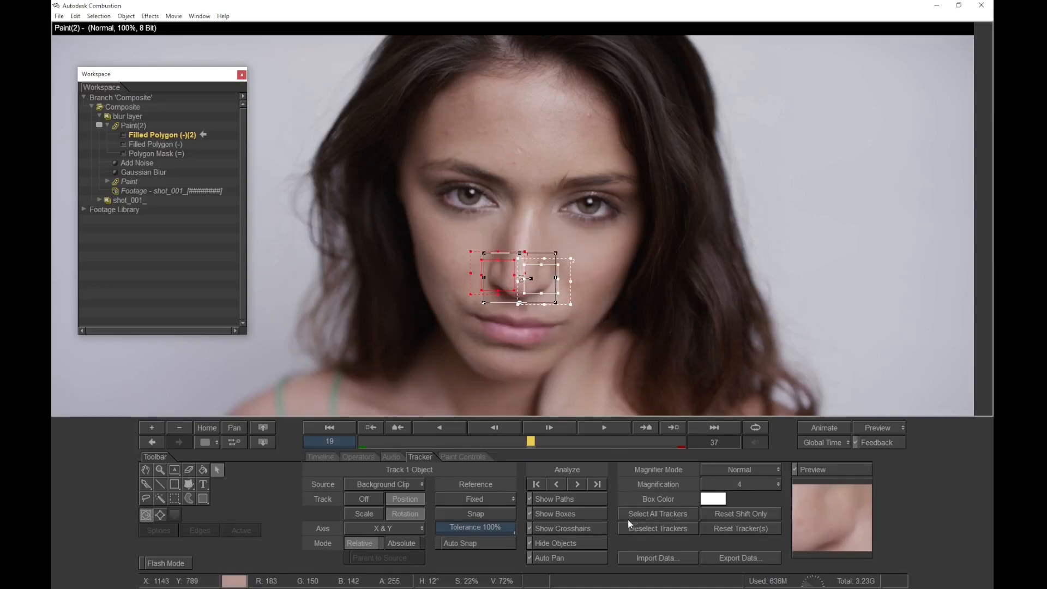
Track the nose mask forward and backward through the clip, switch tracking off, and play the clip to check the outline
click(577, 484)
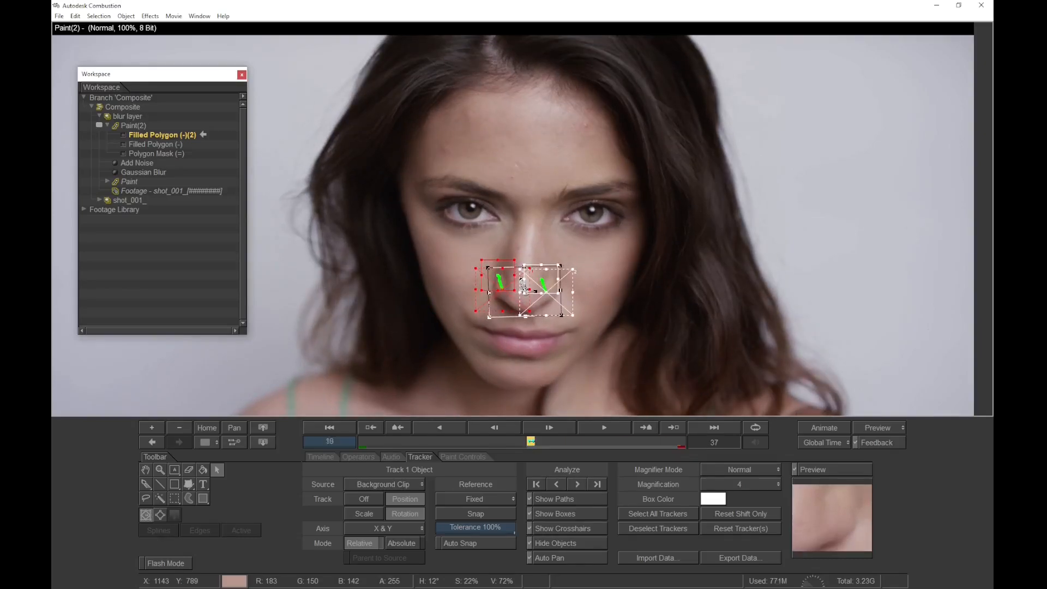
click(557, 482)
click(363, 499)
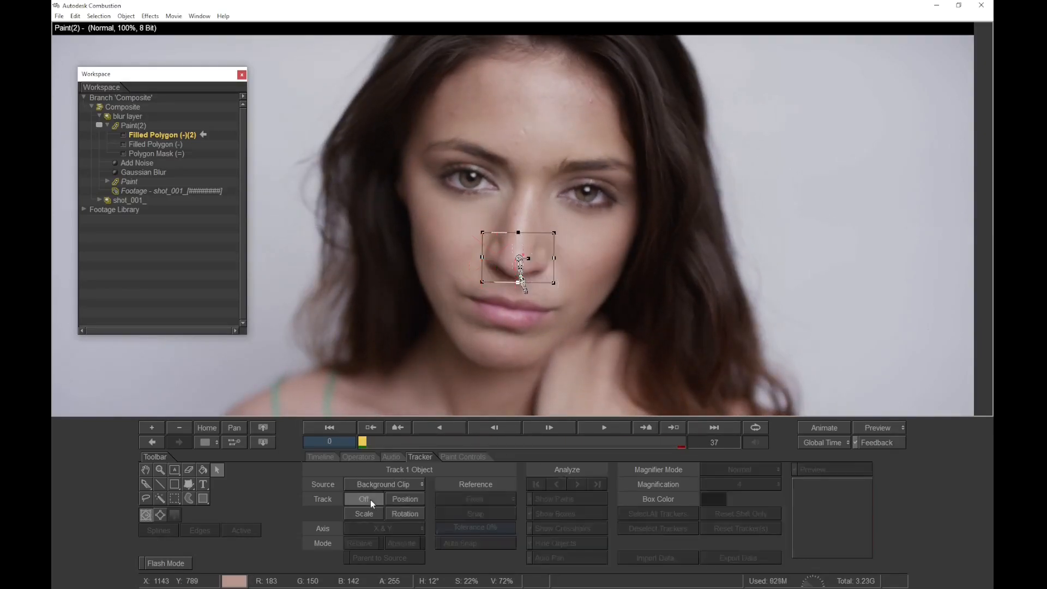
key(space)
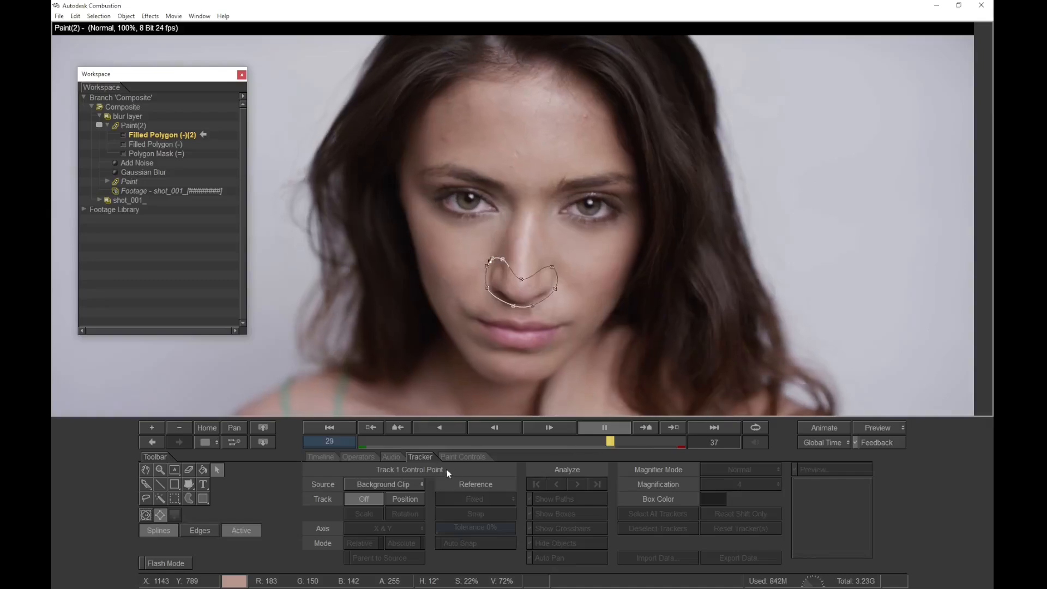
key(space)
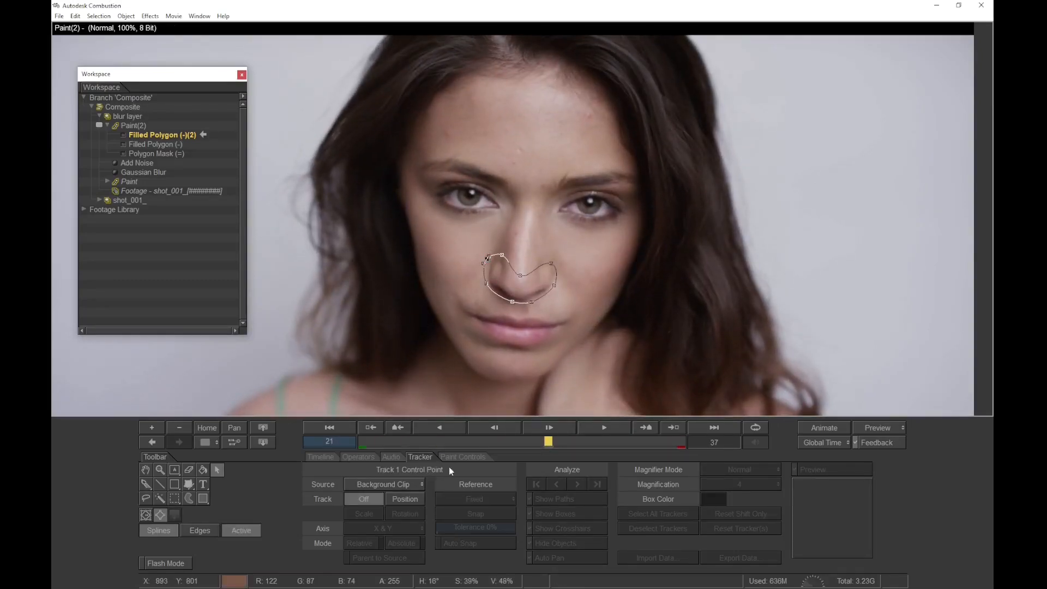
Show the face, eye and nose masks again and select the nose mask, Filled Polygon (-)(2)
click(123, 154)
click(123, 145)
click(191, 246)
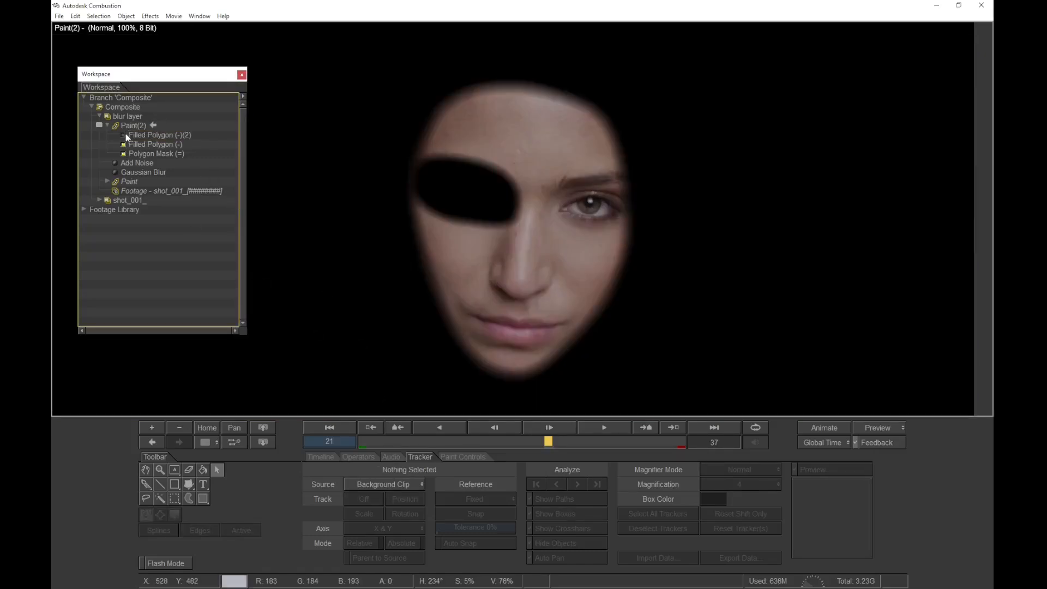
click(143, 135)
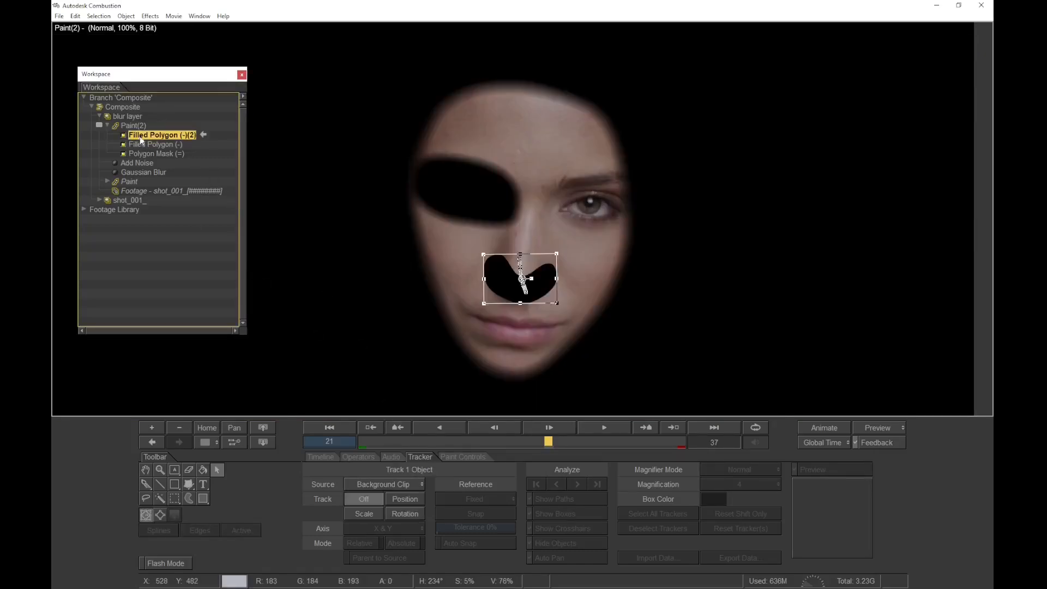
Set the nose mask's Edge Gradient to In/Out with In 4 and Out 3, then change the gradient to Splines
click(452, 458)
click(463, 547)
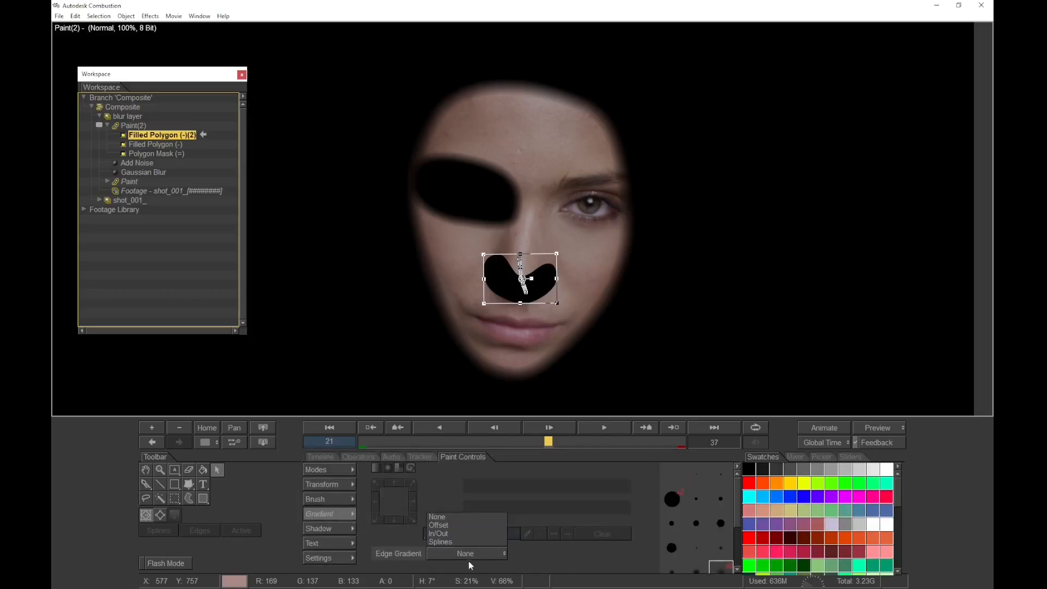
click(460, 535)
drag(555, 551, 583, 552)
click(445, 555)
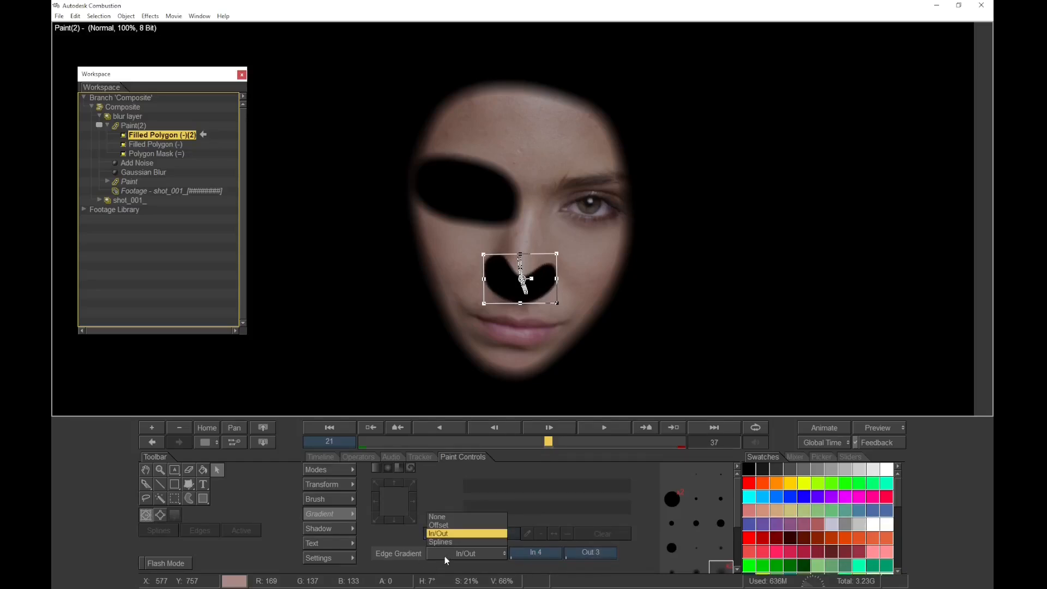
click(445, 539)
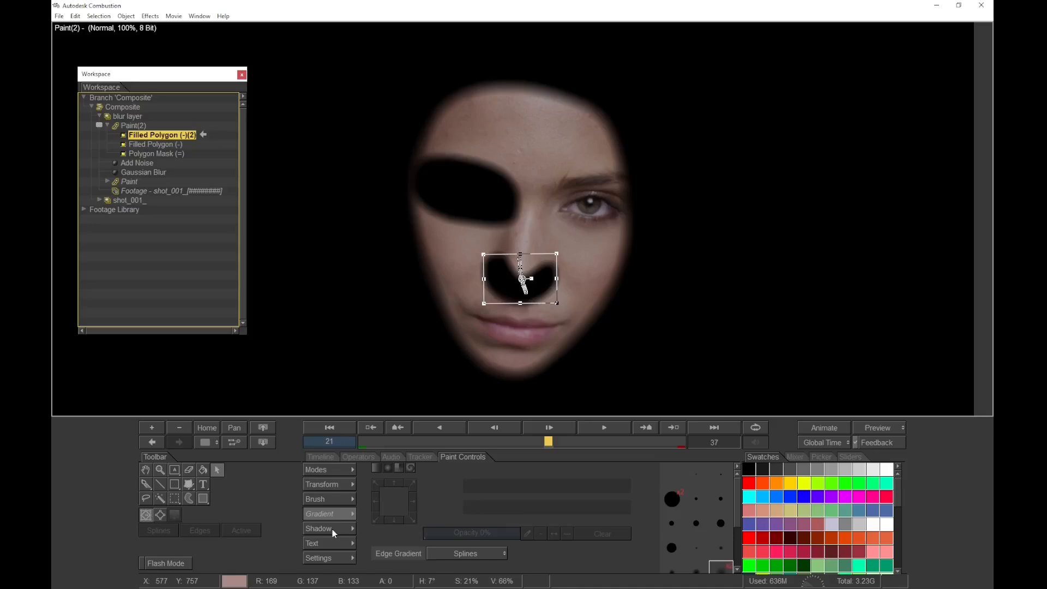
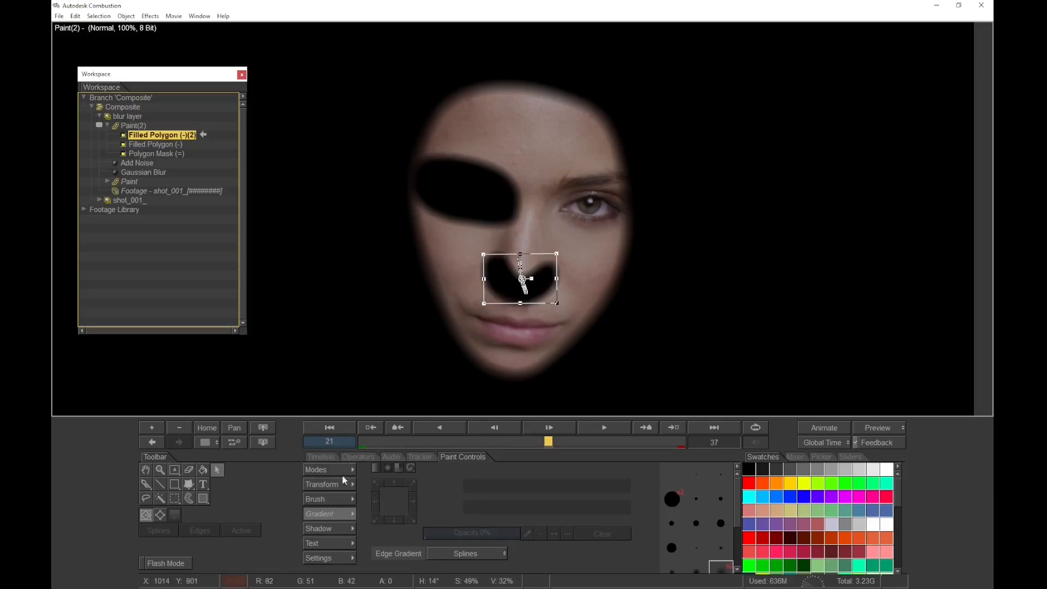
Set Blur Out Distance to 72.00 for the nose mask's control point at the middle of the nose tip
click(323, 458)
scroll(388, 532, down, 3)
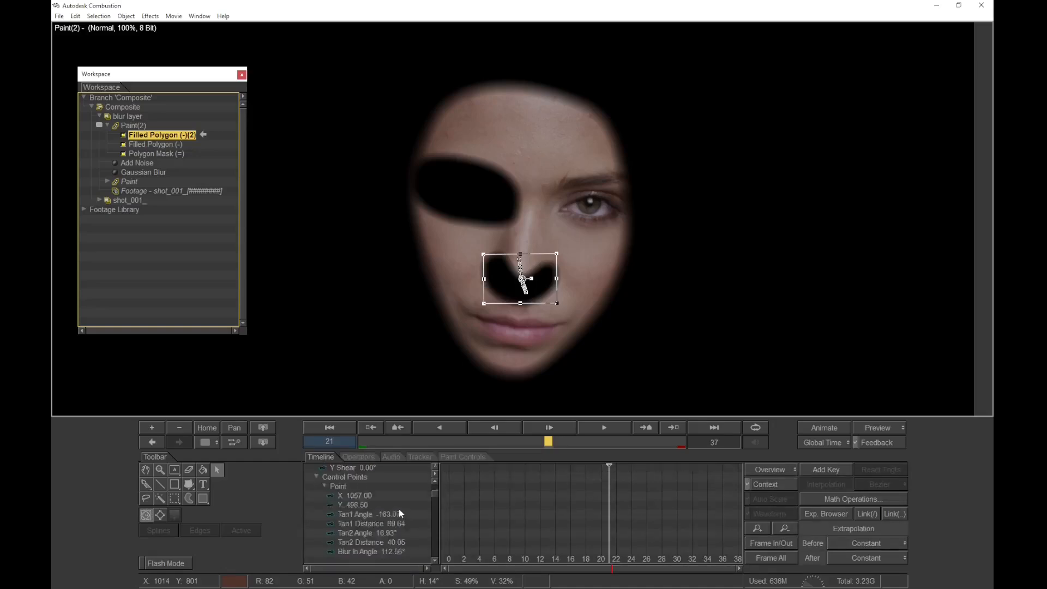
key(Escape)
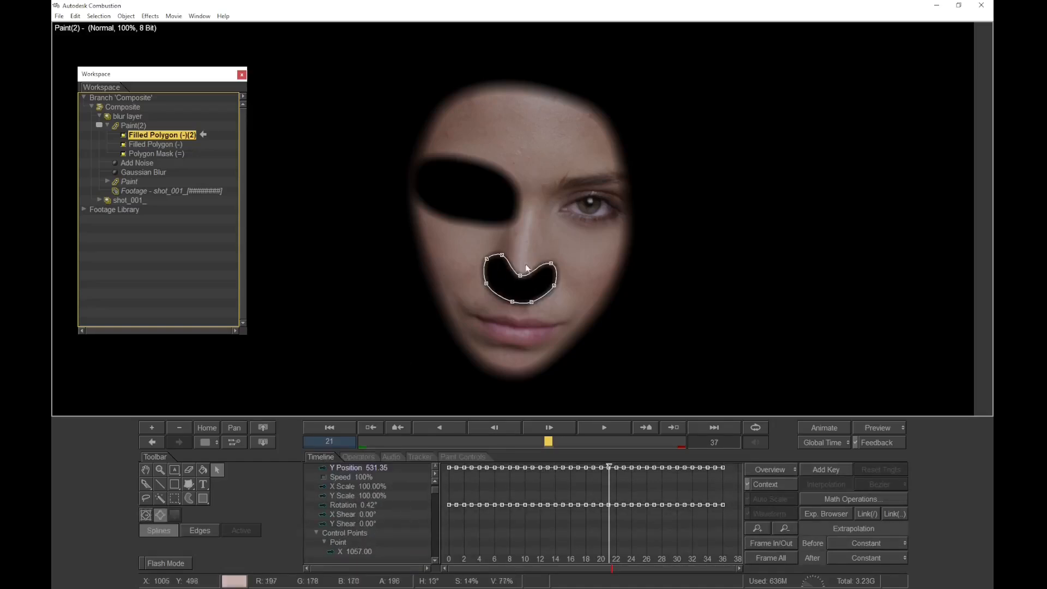
click(520, 275)
scroll(394, 524, down, 2)
scroll(388, 541, down, 3)
drag(407, 516, 441, 515)
Set Blur Out Distance to 46.00 for the nose mask's upper point above the image-left nostril
click(499, 254)
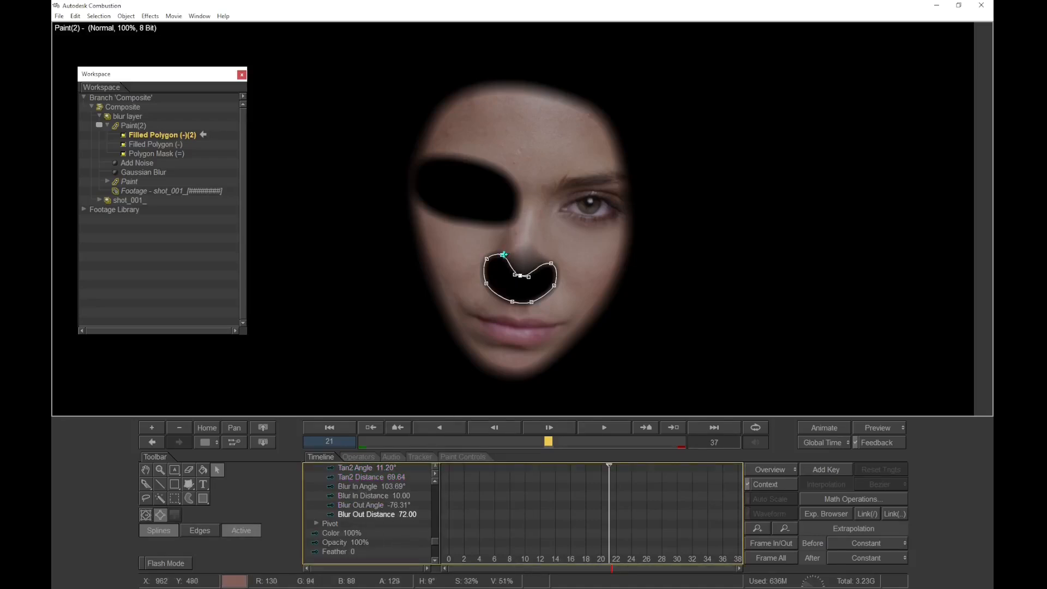
scroll(409, 515, down, 2)
drag(409, 543, 425, 543)
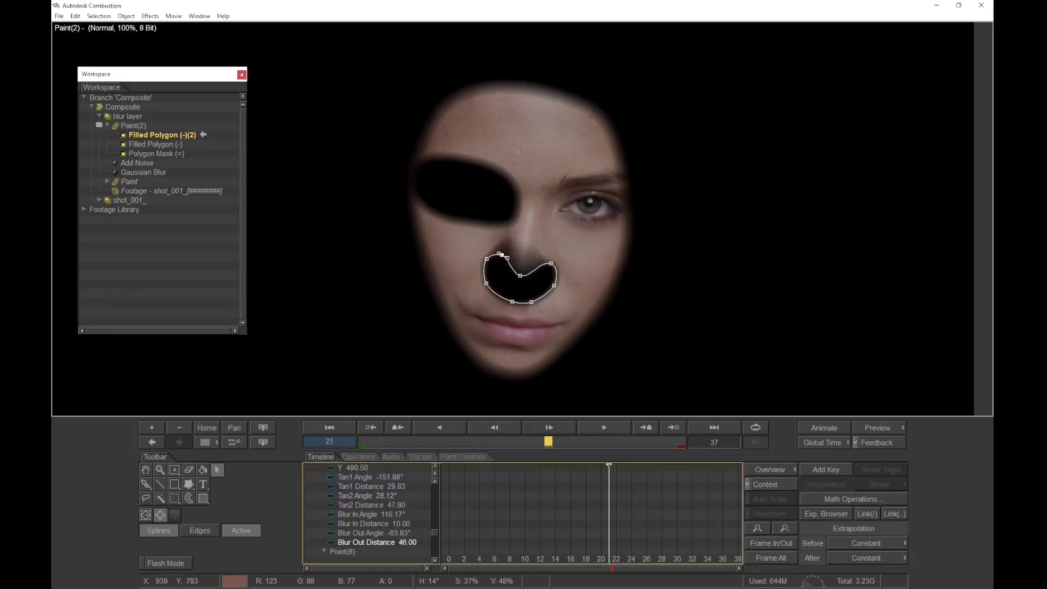
Set Blur Out Distance to 31.00 for the nose mask's upper point by the image-right nostril, and move that point slightly lower
click(551, 263)
scroll(373, 543, down, 2)
drag(409, 520, 410, 520)
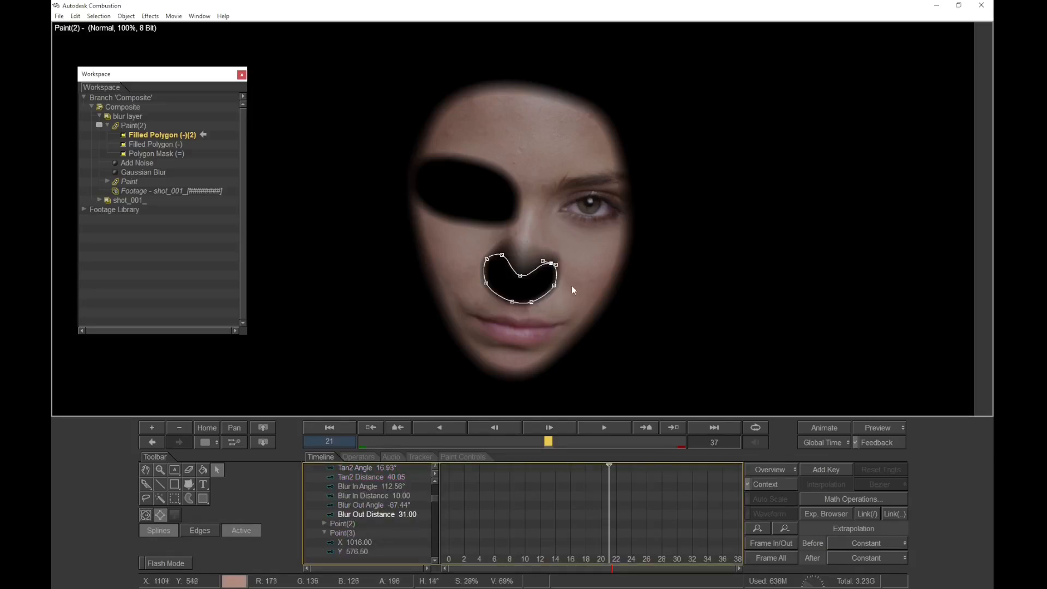
drag(552, 264, 549, 269)
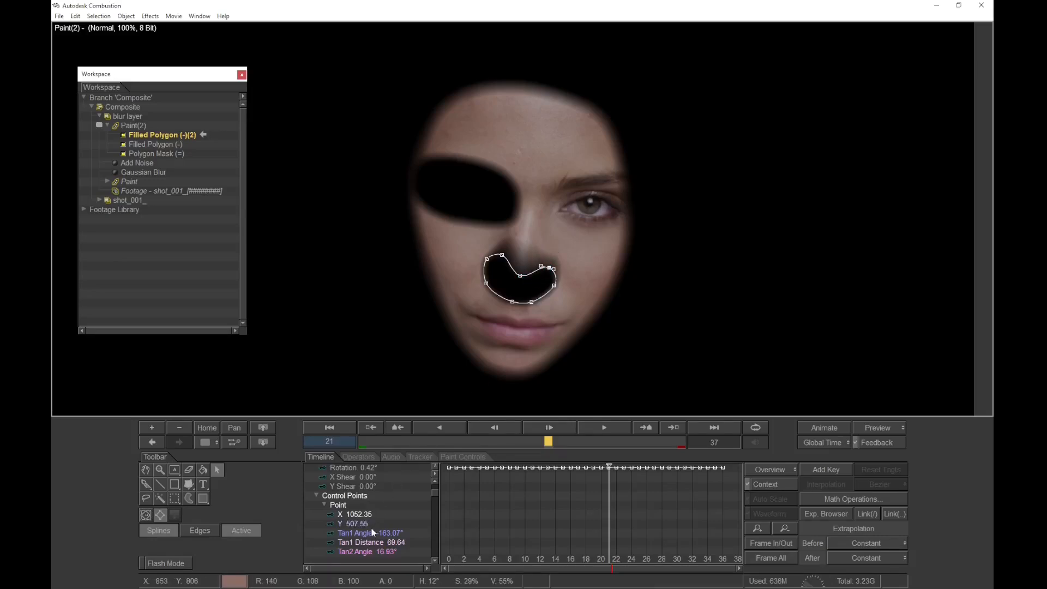
Increase the Blur Out Distance for the nose mask's bottom control point below the image-left nostril
click(513, 302)
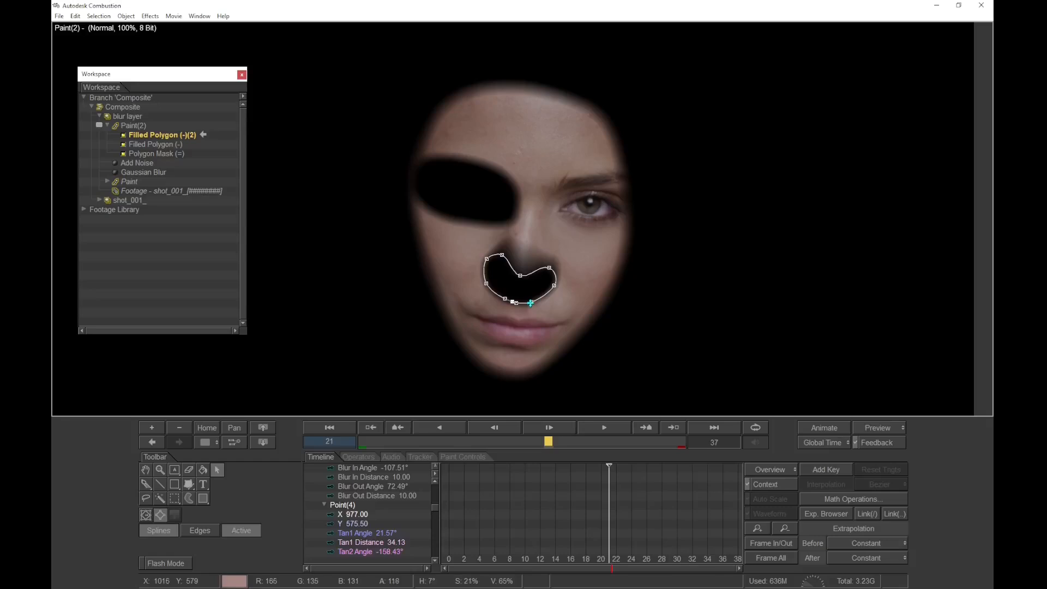
scroll(415, 524, down, 2)
drag(408, 541, 414, 542)
Try a Blur Out Distance of 16.00 for the nose mask's bottom point below the image-right nostril, and undo that change
click(532, 302)
scroll(396, 539, down, 1)
scroll(397, 538, down, 1)
drag(407, 543, 410, 543)
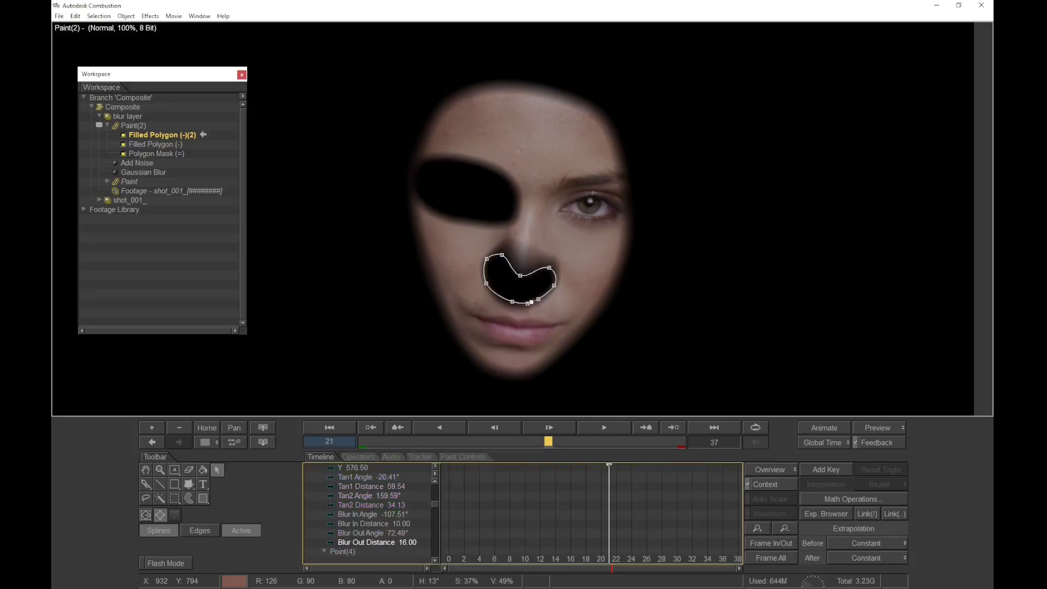
key(ctrl+z)
Display the Composite in the viewer and play back the sequence
click(123, 107)
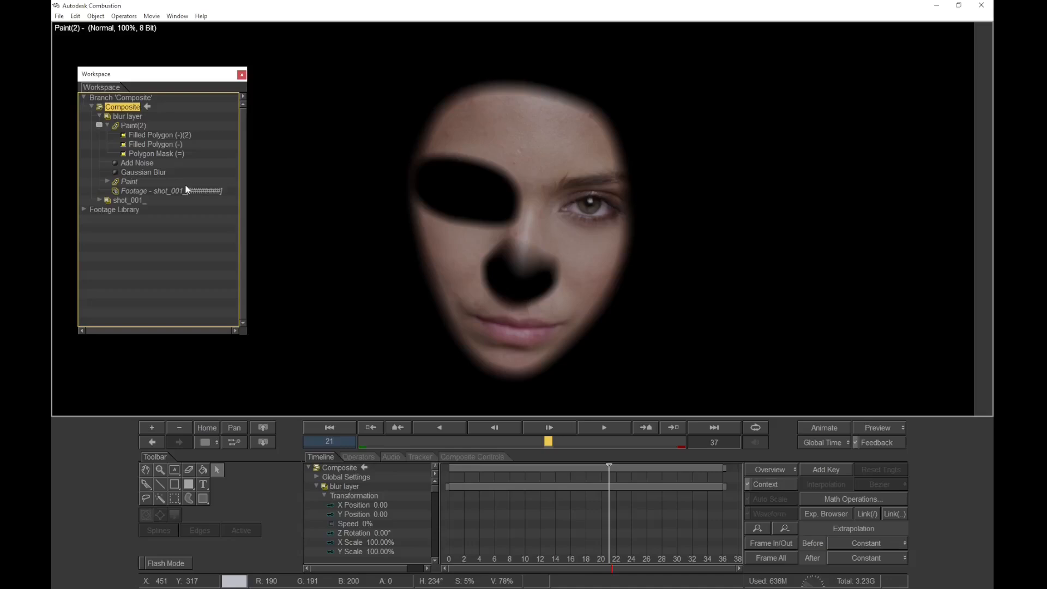
double_click(127, 107)
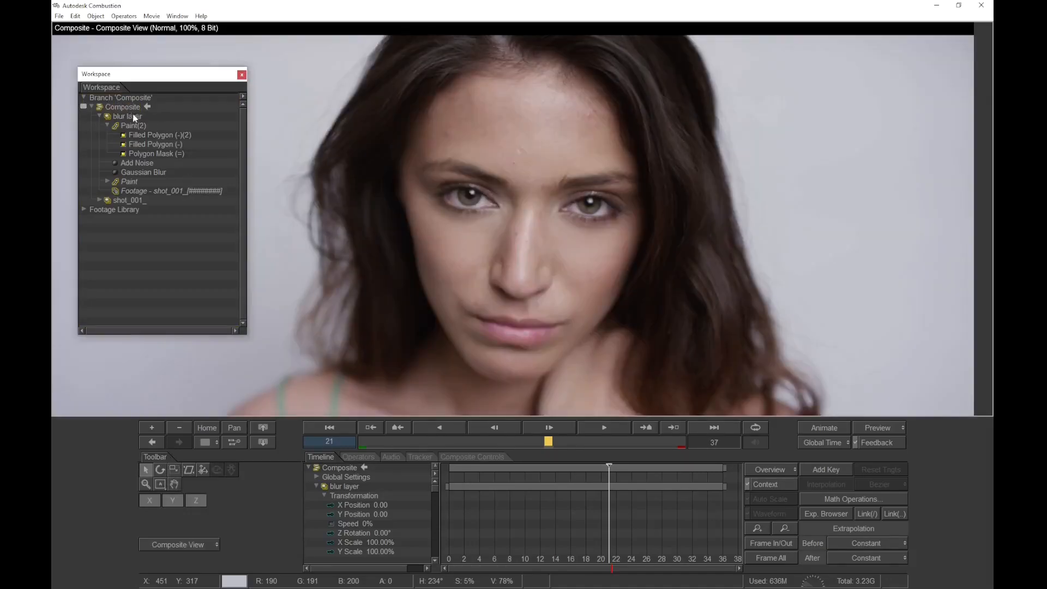
key(space)
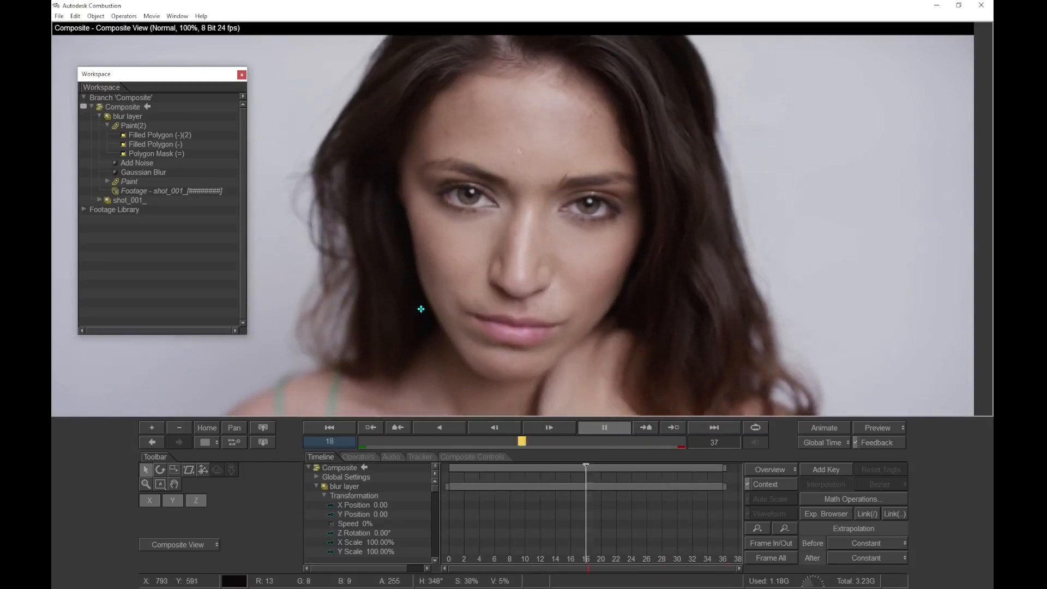
key(space)
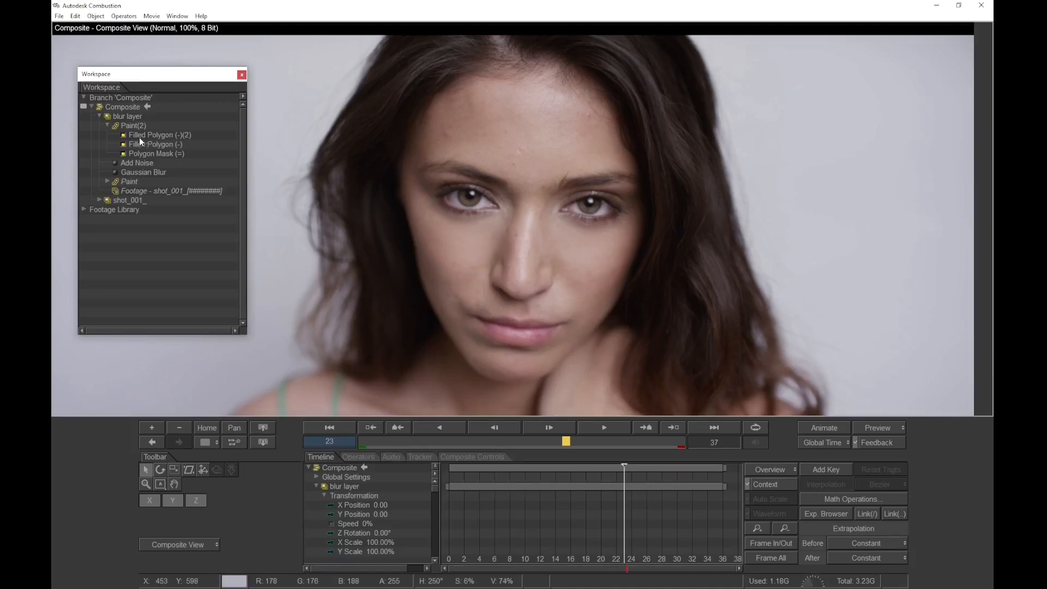
Re-enable the Add Noise and Gaussian Blur operators on the blur layer and play back the composite
click(119, 163)
click(117, 172)
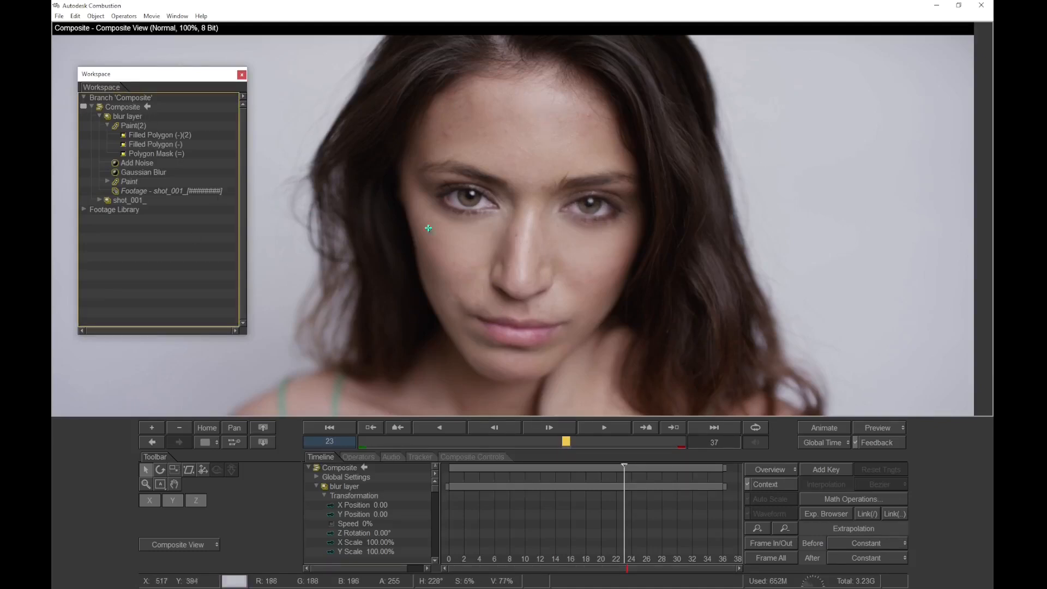
key(space)
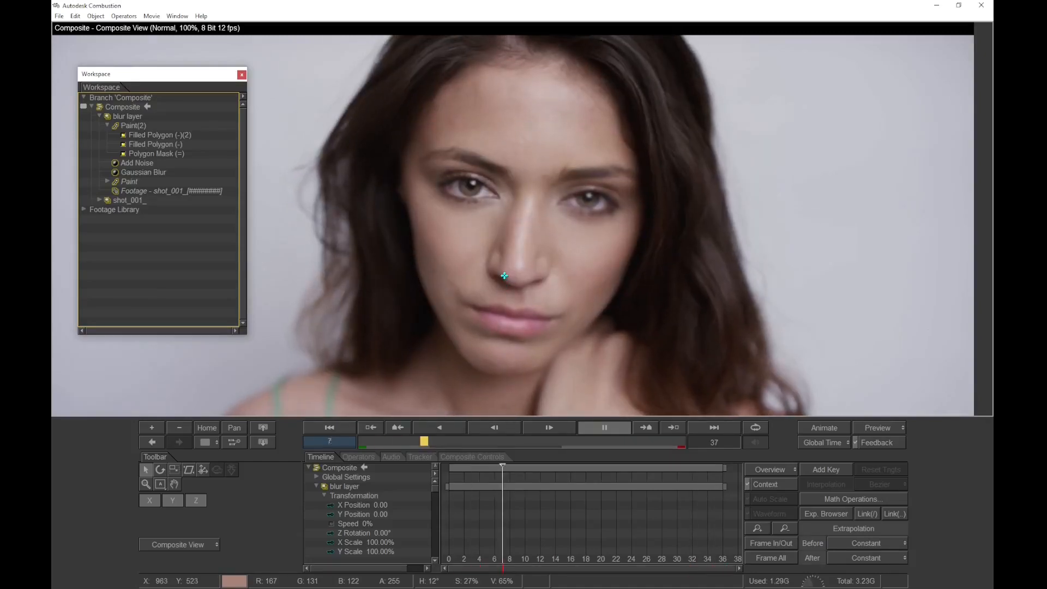
key(space)
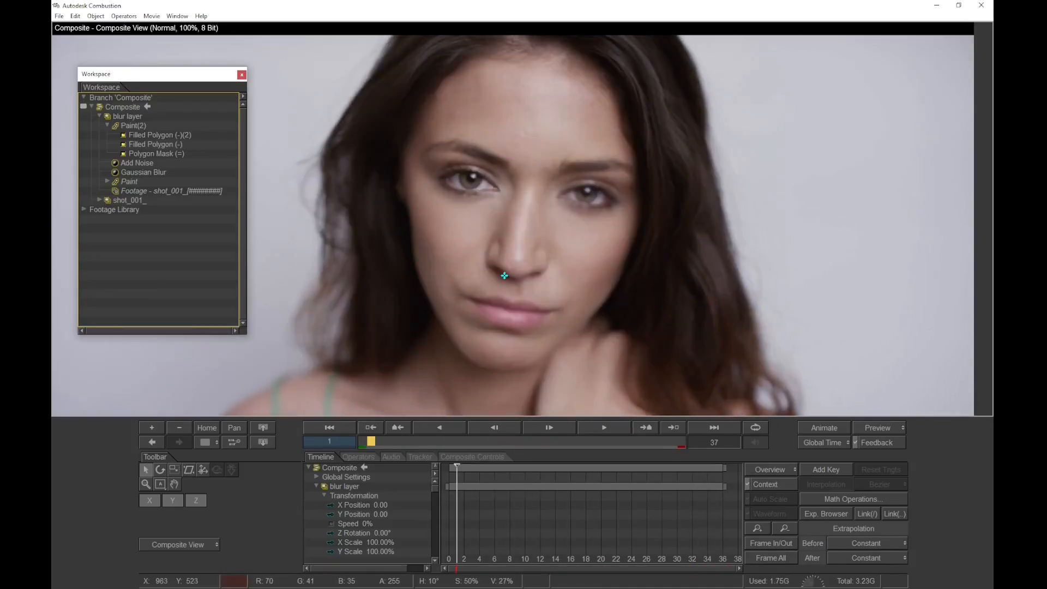
Display the output of the Paint operator that holds the retouching and expand its list of brush strokes
click(139, 126)
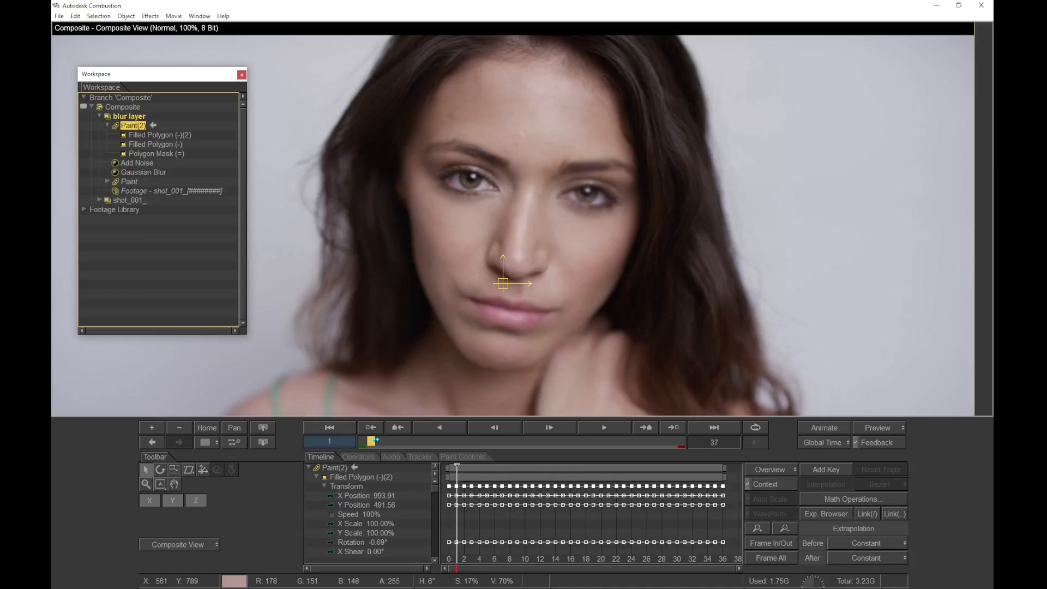
key(F12)
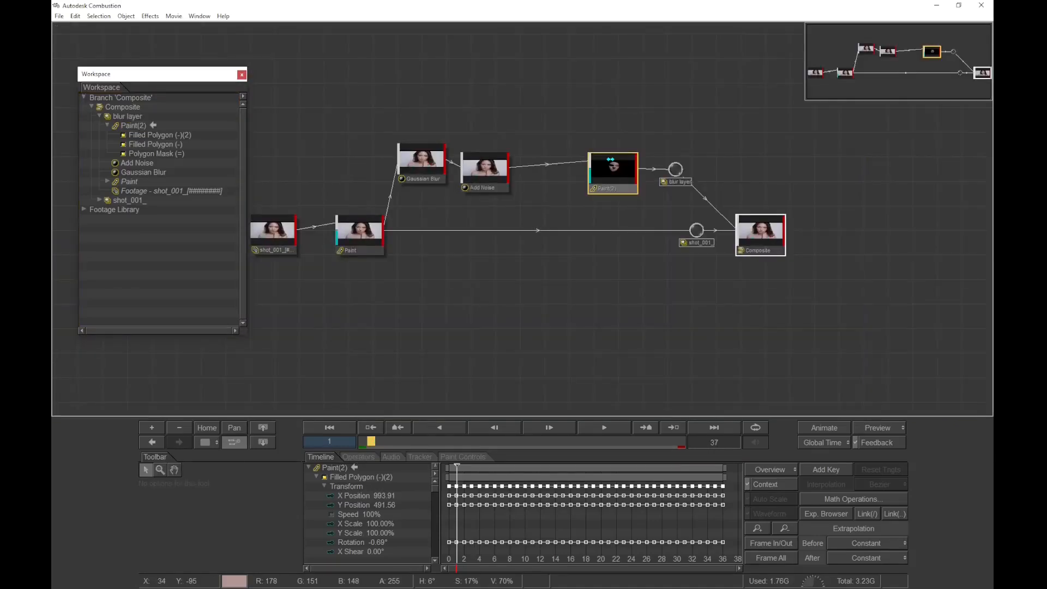
click(359, 235)
key(F12)
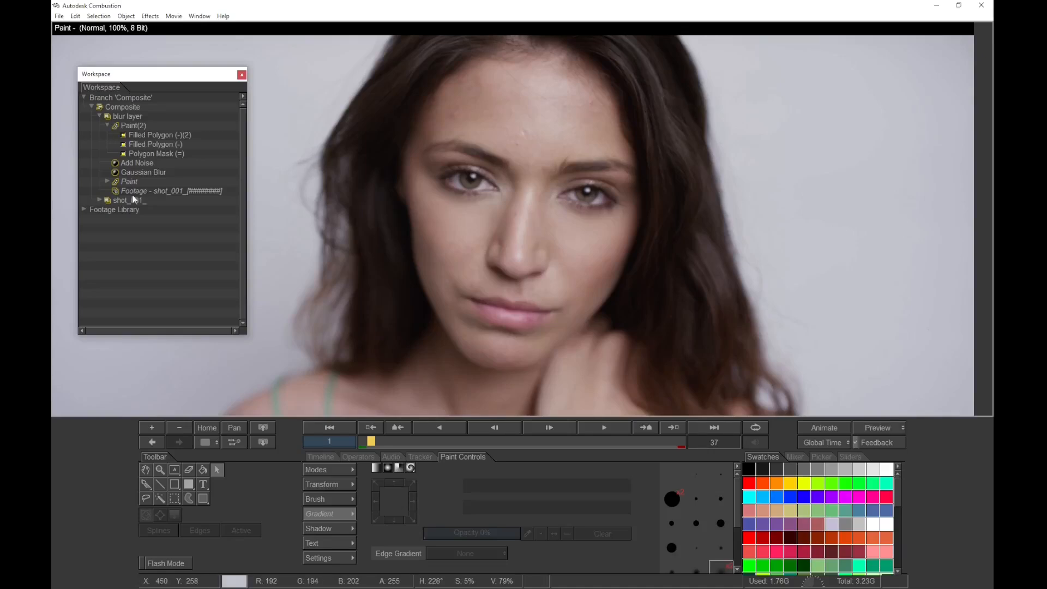
click(108, 182)
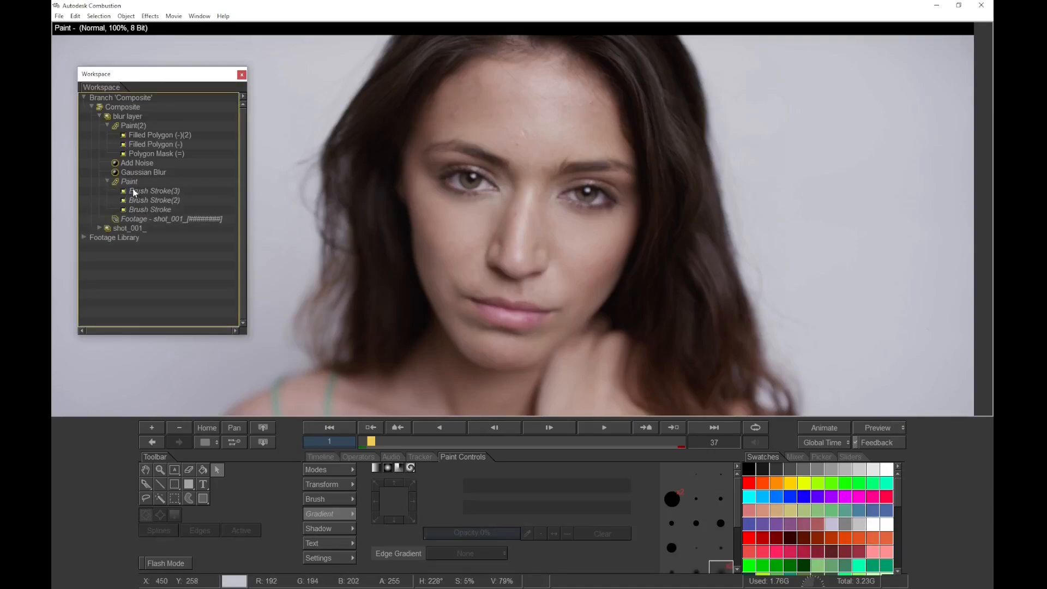
Compare the final Composite with the output of the retouching Paint operator
click(131, 126)
click(129, 182)
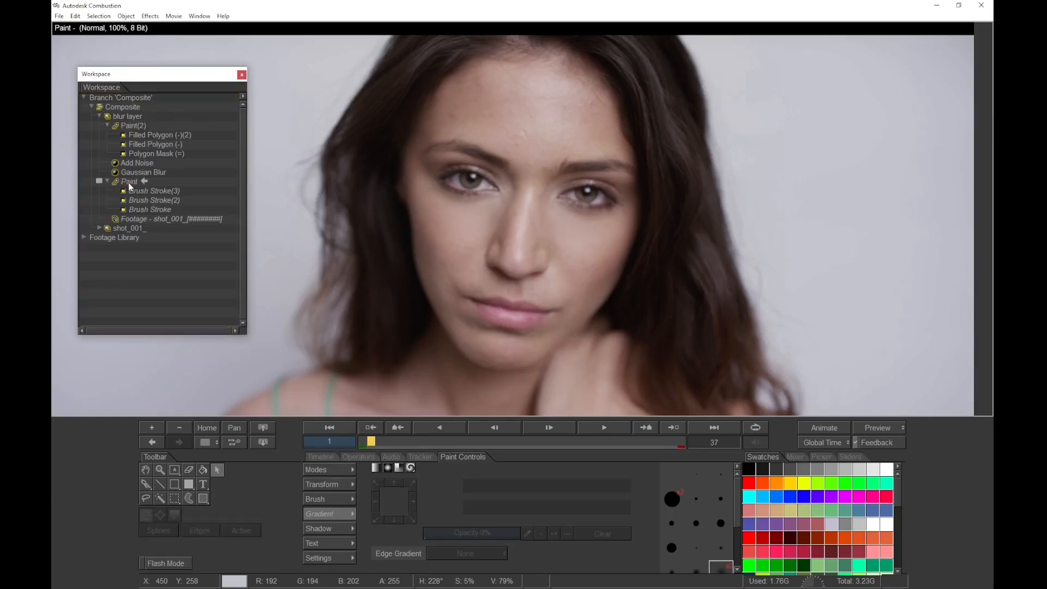
click(126, 109)
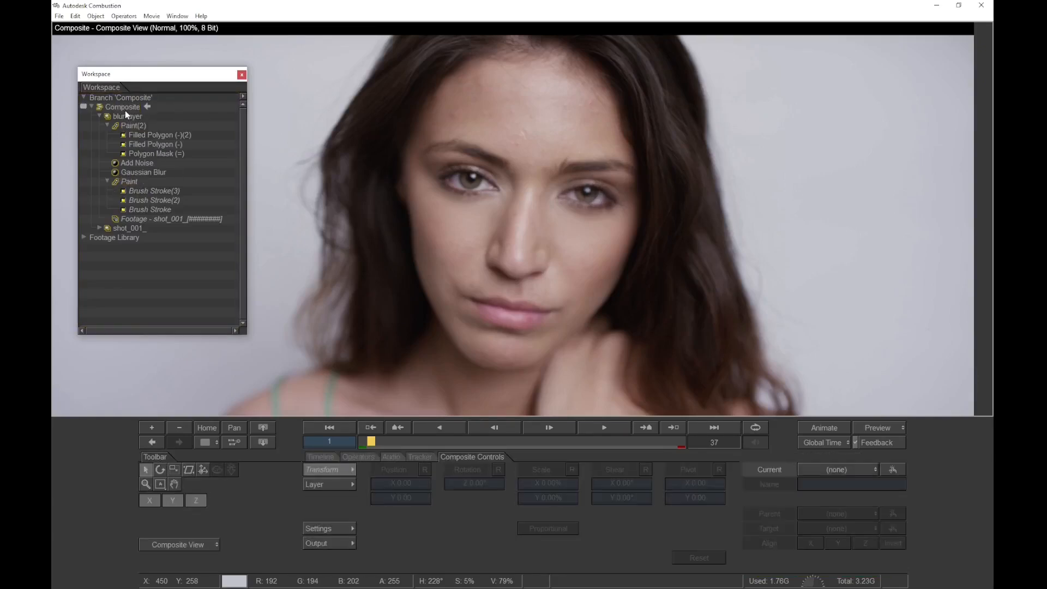
click(129, 182)
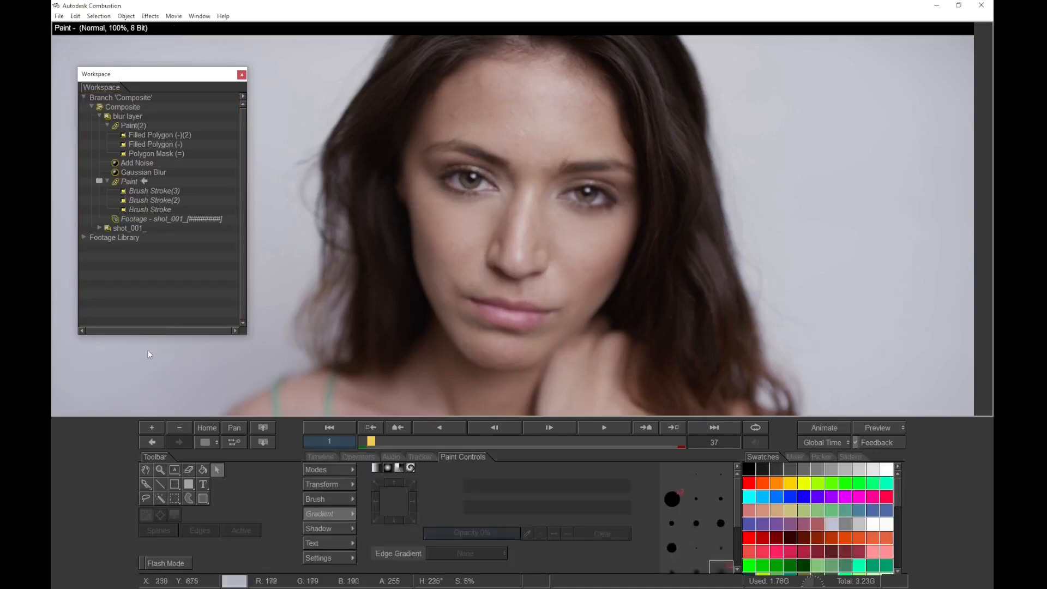
Split the viewer into two side-by-side viewports, with the retouching Paint operator in one and the Composite in the other
click(207, 442)
click(213, 462)
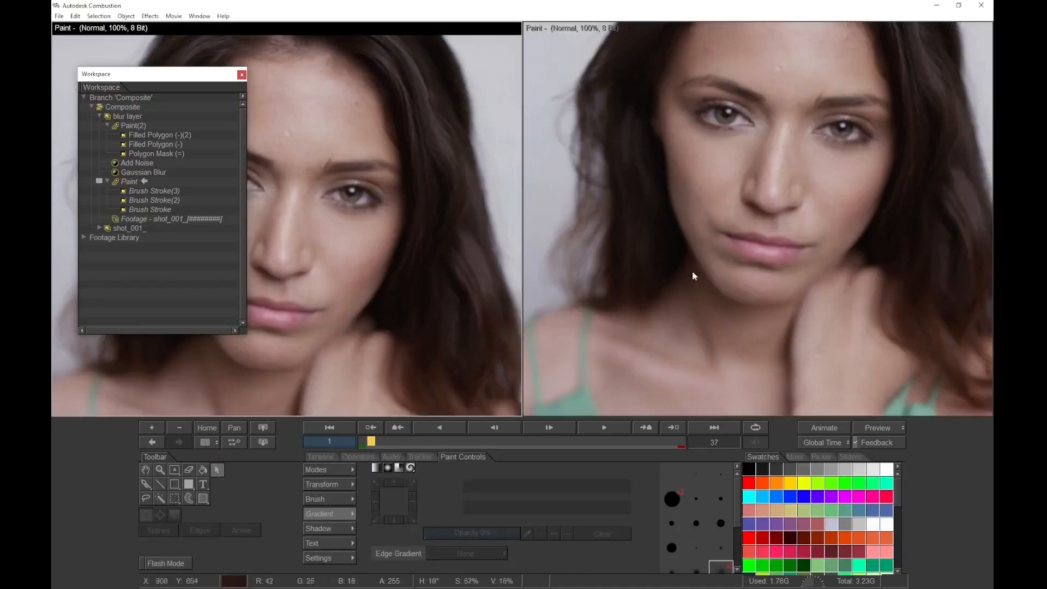
click(120, 107)
click(127, 182)
drag(266, 208, 342, 231)
click(780, 164)
drag(779, 164, 744, 163)
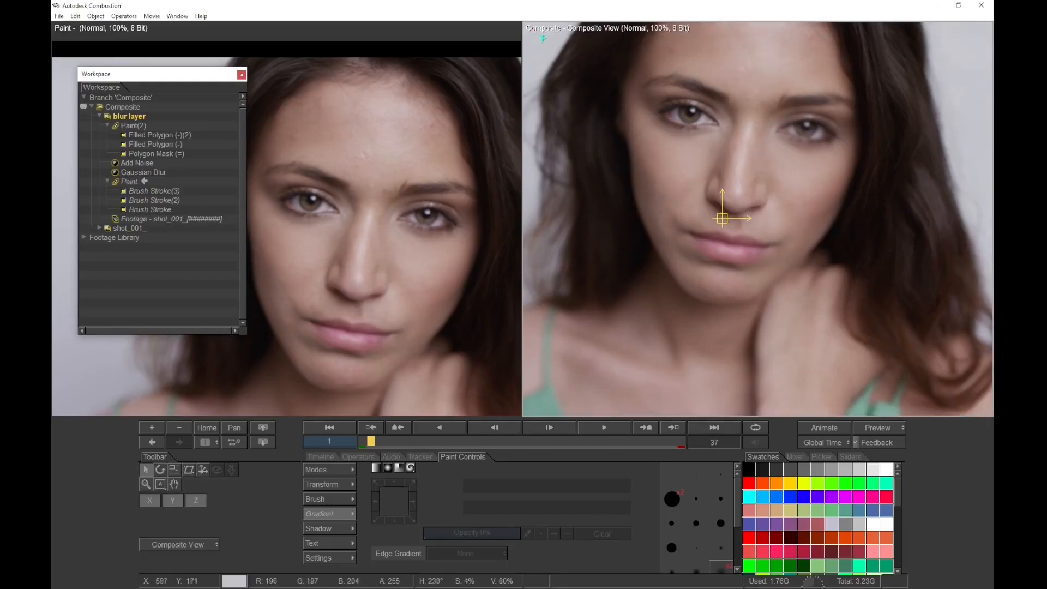
click(353, 159)
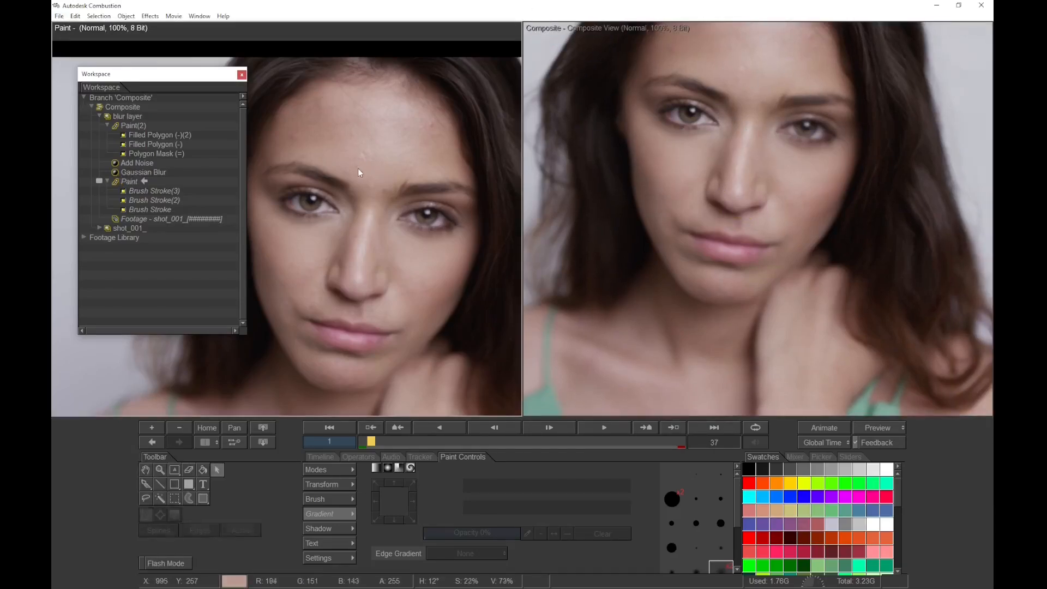
Paint a short Reveal brush stroke over the mid-forehead blemish, sourced from the current image with an offset of X -2, Y -16
click(129, 181)
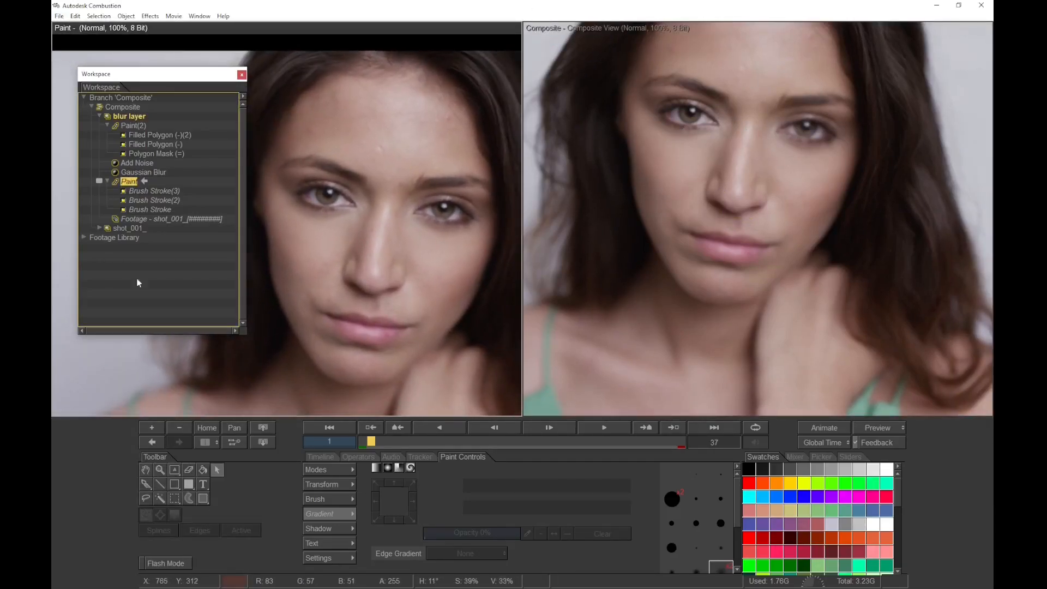
click(145, 484)
click(402, 158)
mouse_move(234, 429)
mouse_down()
mouse_move(221, 430)
mouse_move(225, 466)
mouse_up()
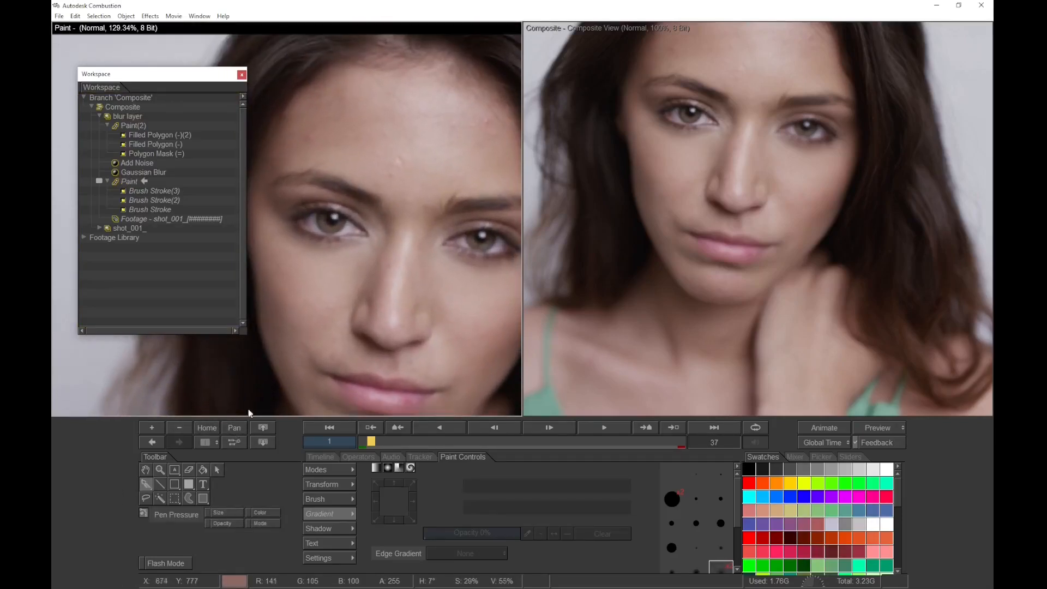
click(391, 147)
key(ctrl+z)
click(321, 470)
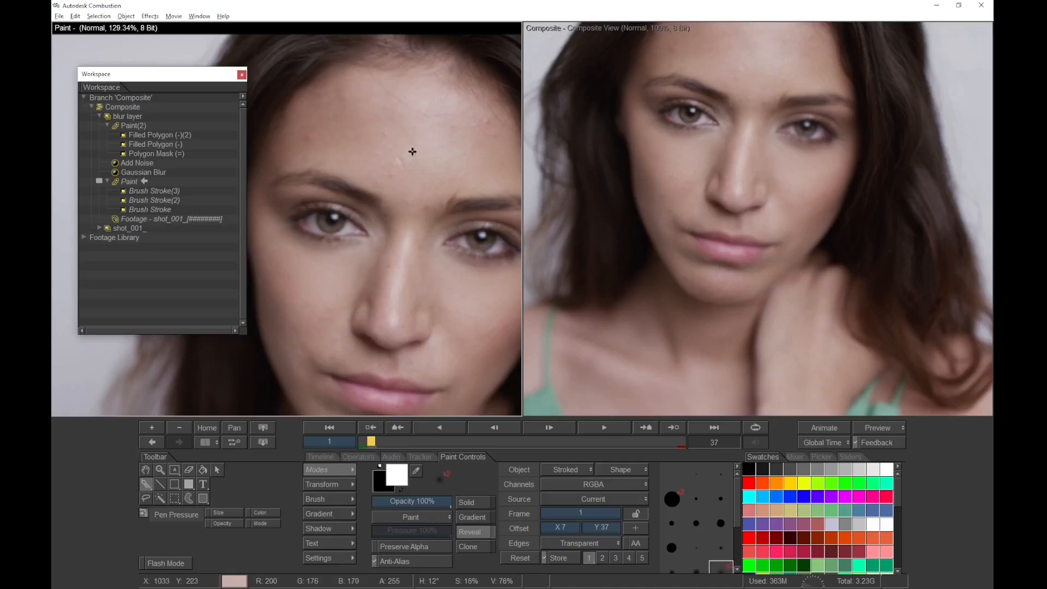
drag(397, 153, 400, 169)
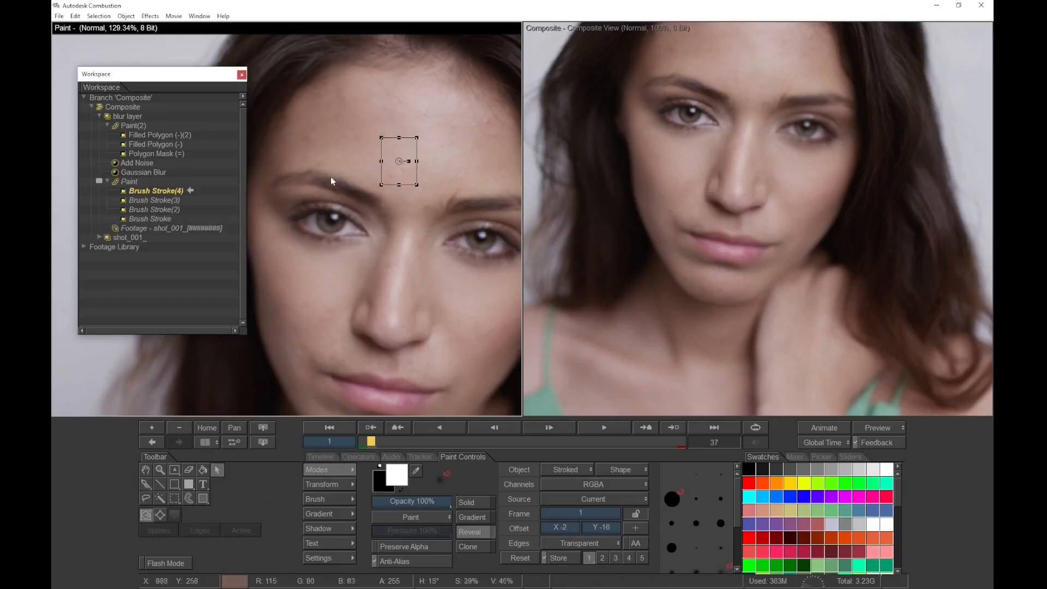
Check the retouched forehead up close and return to a single viewport showing the Composite
click(160, 514)
mouse_move(152, 428)
mouse_down()
mouse_move(219, 428)
mouse_move(100, 509)
mouse_up()
drag(370, 203, 371, 189)
click(627, 124)
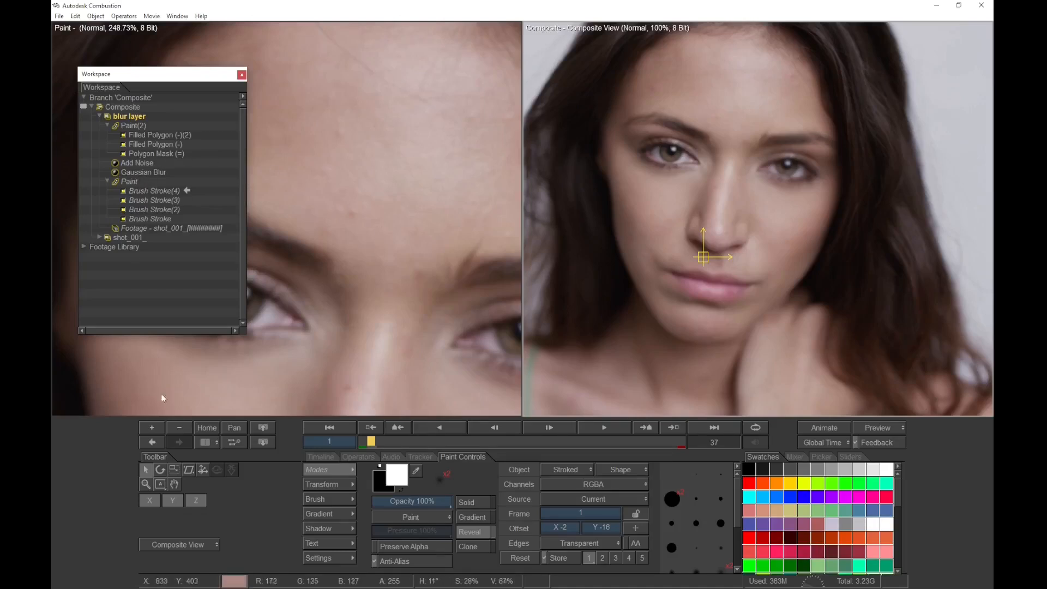
click(210, 443)
click(213, 454)
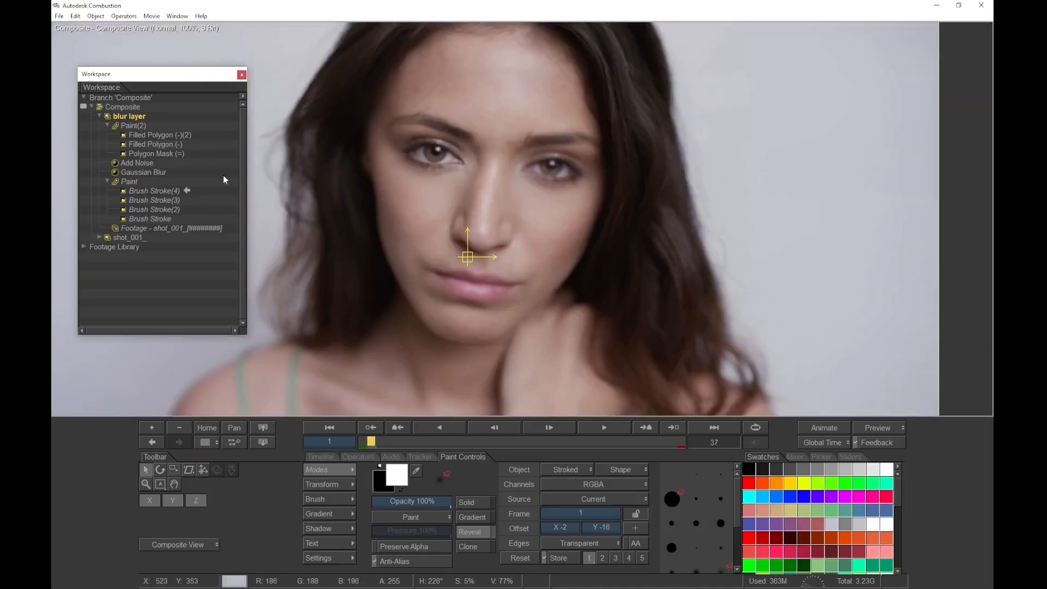
Display the retouching Paint operator, enable Position tracking for the forehead brush stroke and place its tracker on the mid-forehead blemish
click(155, 182)
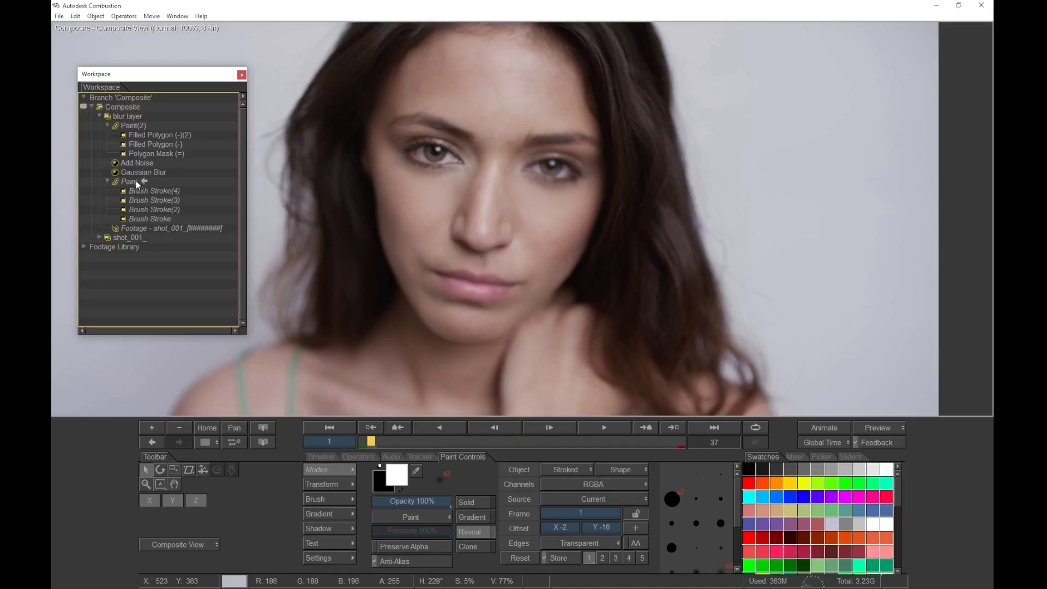
double_click(136, 182)
click(145, 192)
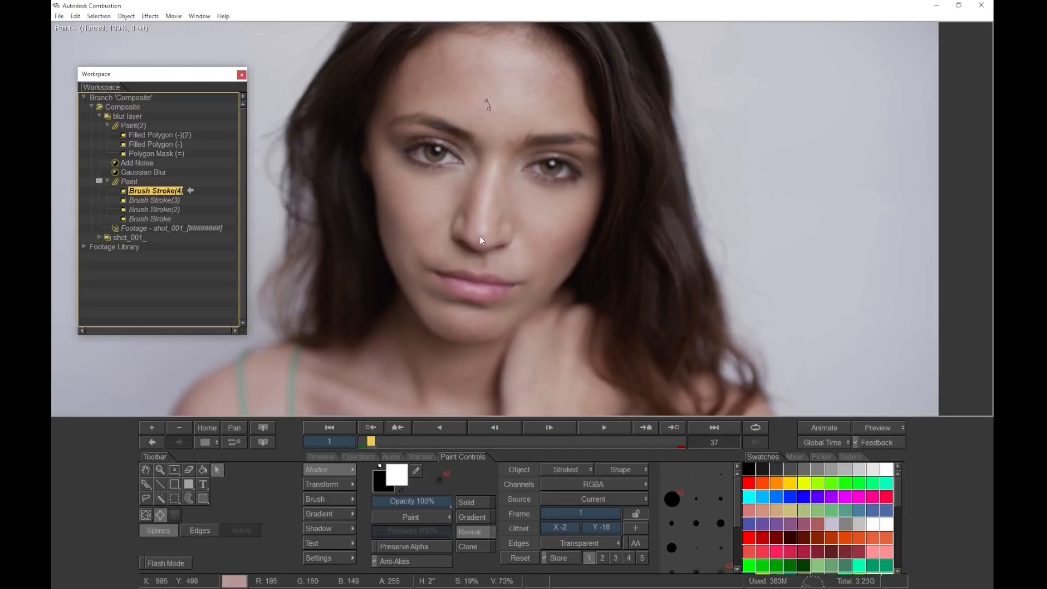
click(421, 457)
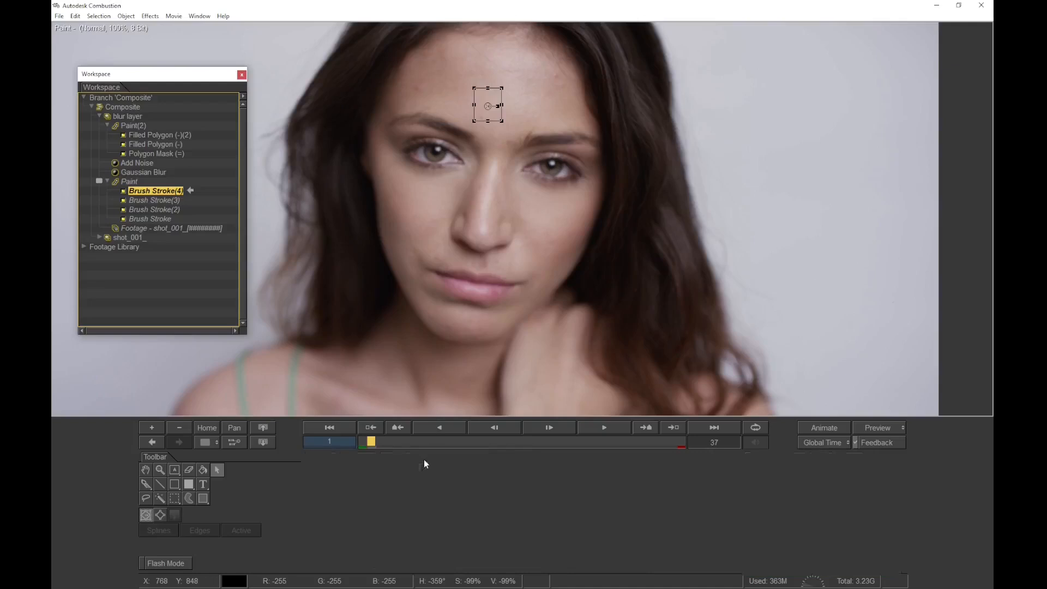
click(408, 498)
mouse_move(497, 116)
mouse_down()
mouse_move(508, 124)
mouse_move(488, 106)
mouse_up()
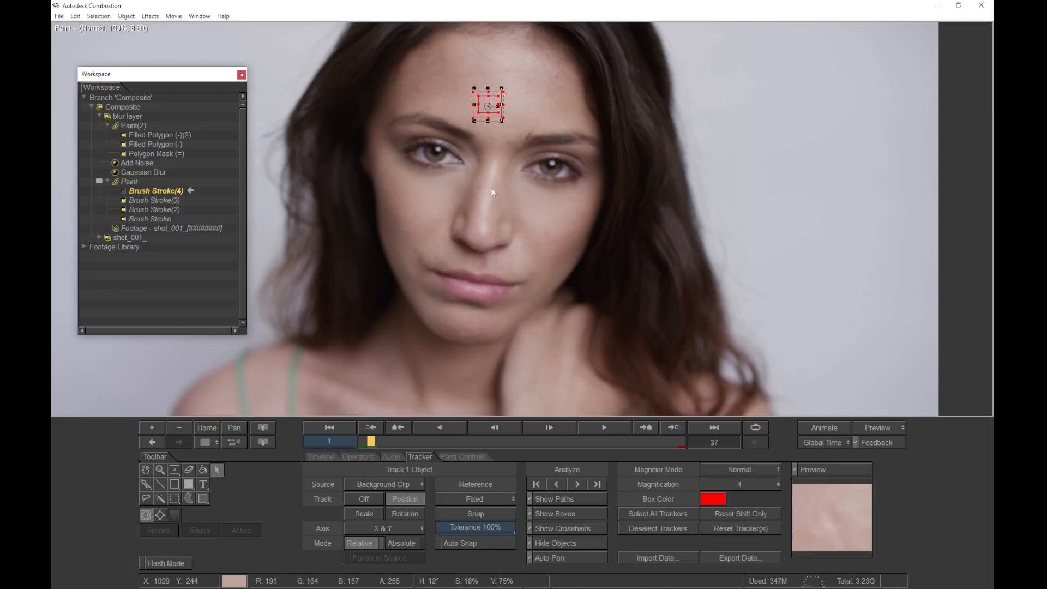
Track the forehead stroke forward to the end of the clip with a Roaming reference at 80% tolerance, then switch tracking off
click(473, 519)
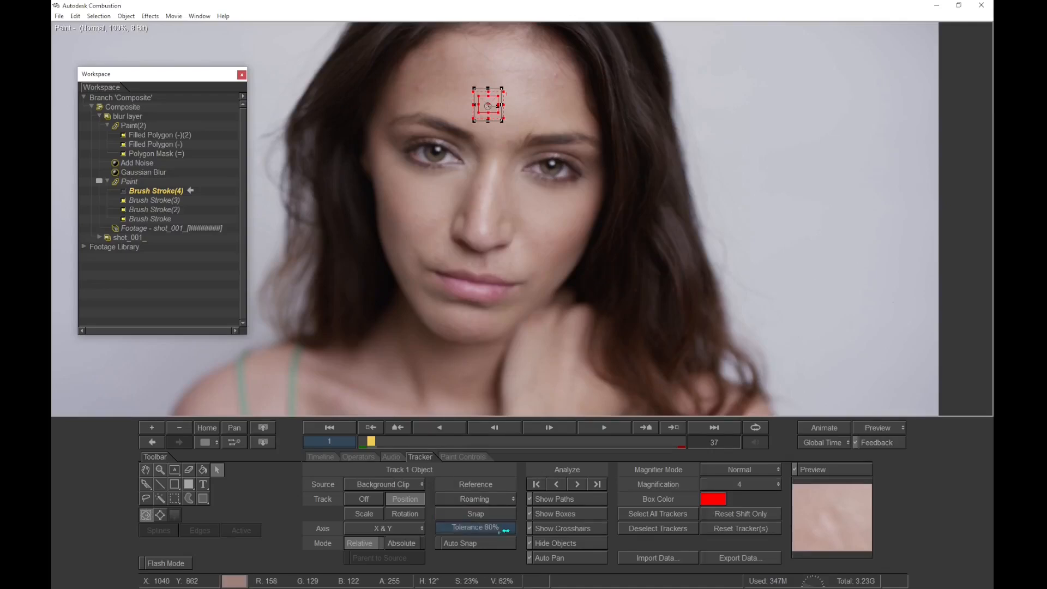
click(586, 485)
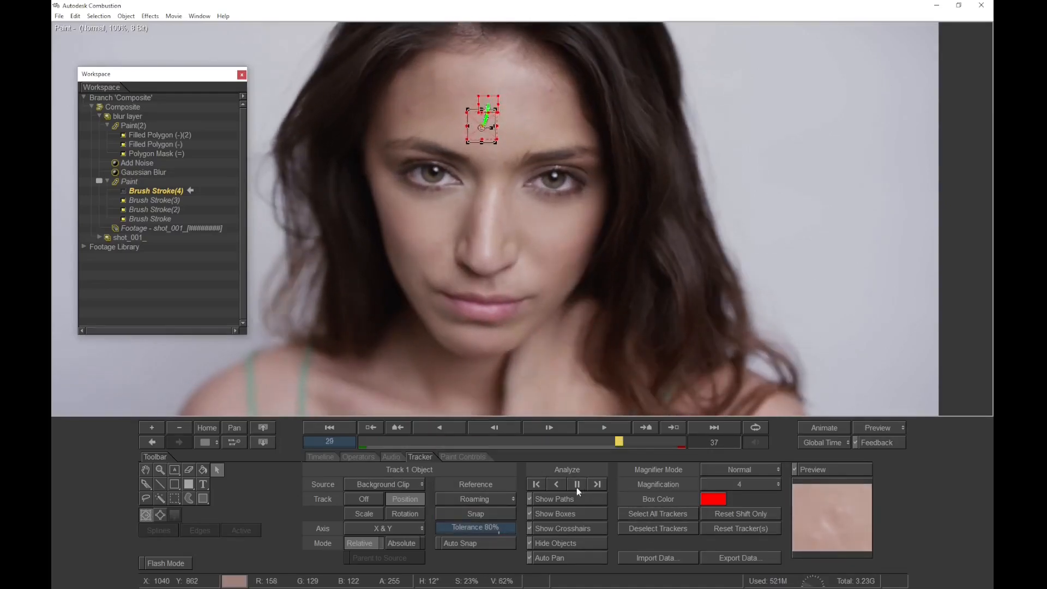
click(375, 501)
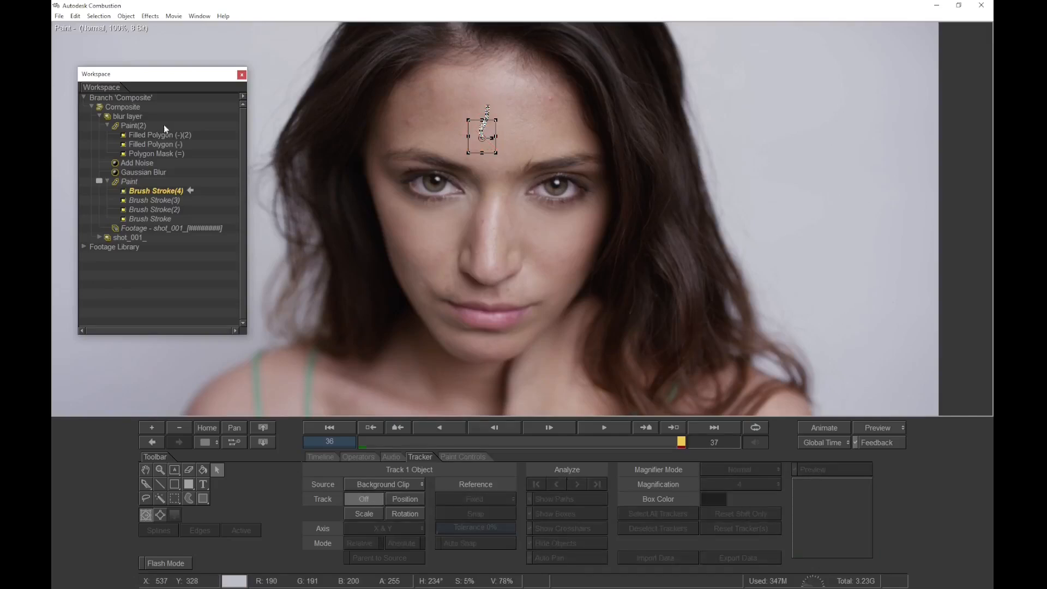
Play back the Composite with the tracked forehead retouch, then open the schematic view of the operators
click(114, 109)
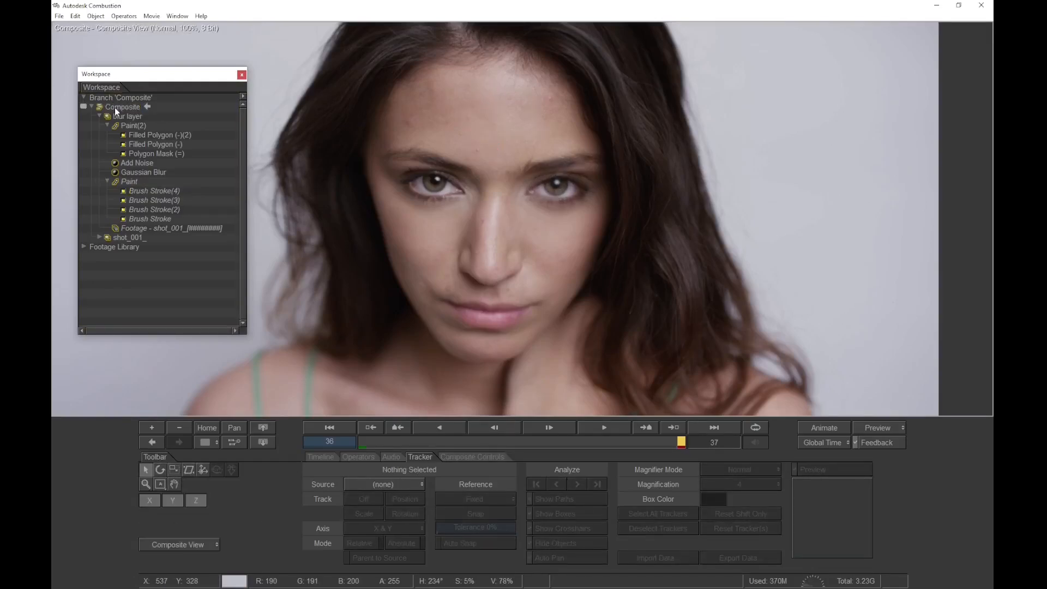
key(space)
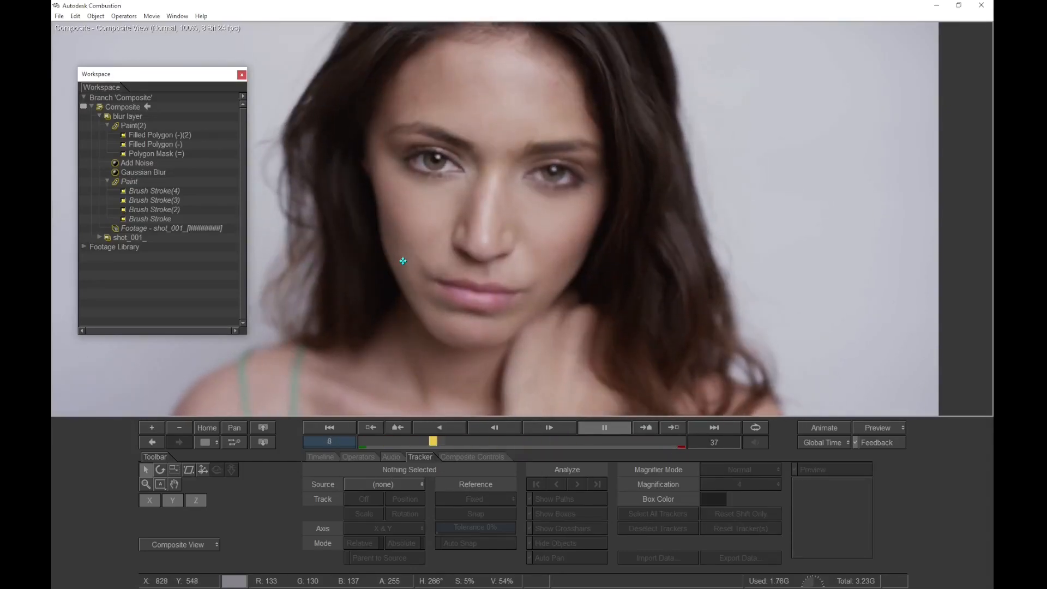
key(space)
key(grave)
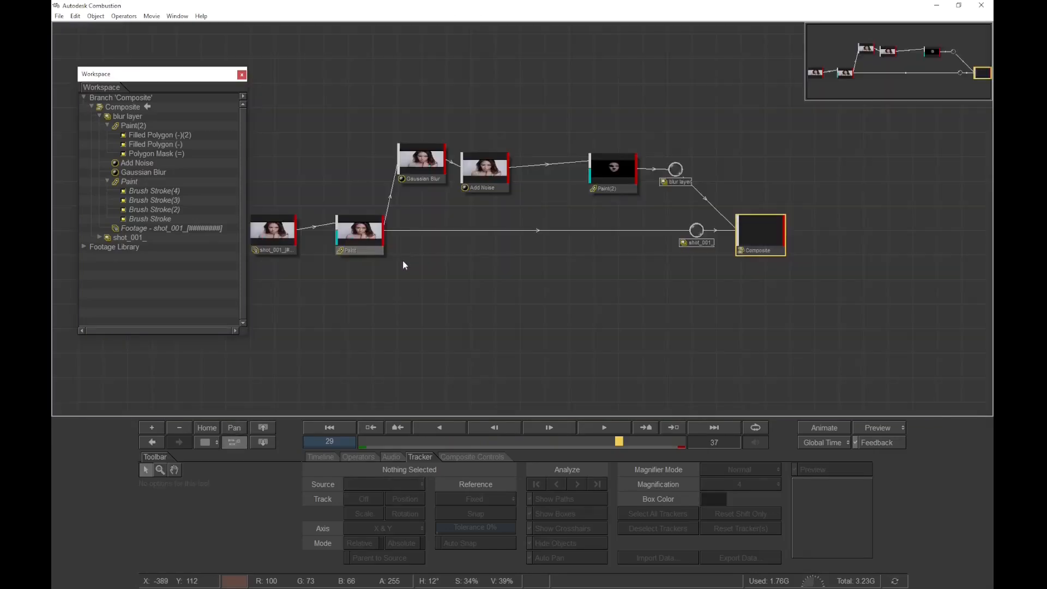
Add an AE RE:Flex Warp operator after the Composite and display its result in the viewport
drag(794, 298, 615, 306)
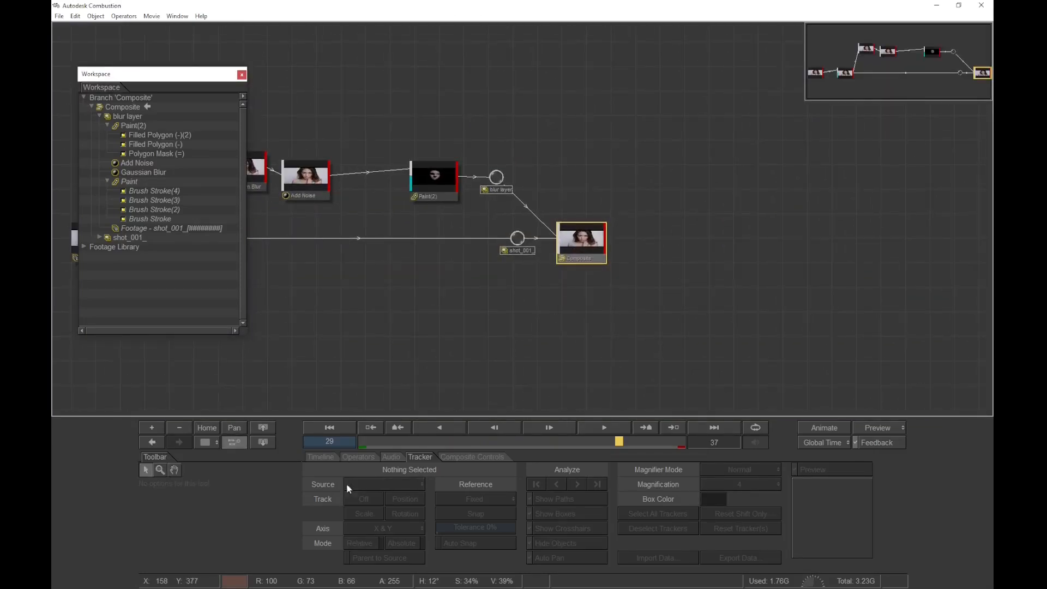
click(358, 457)
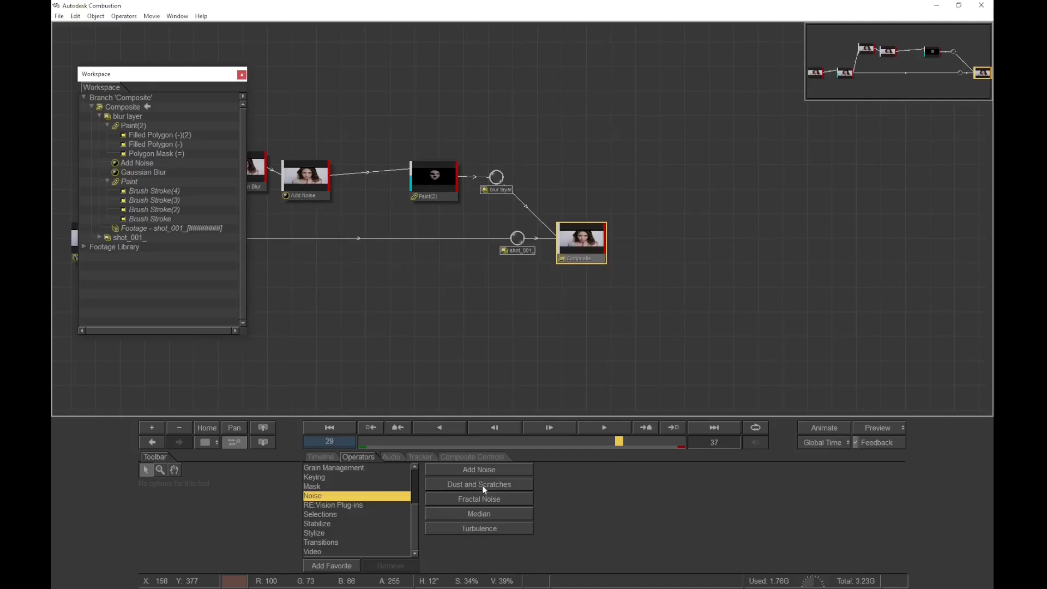
scroll(370, 485, up, 3)
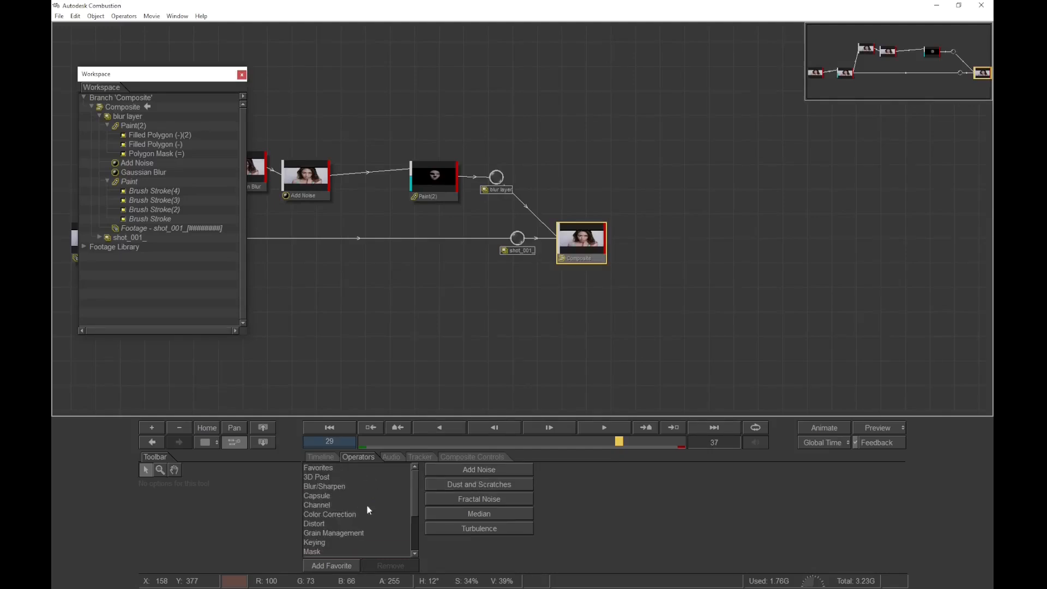
scroll(373, 517, down, 3)
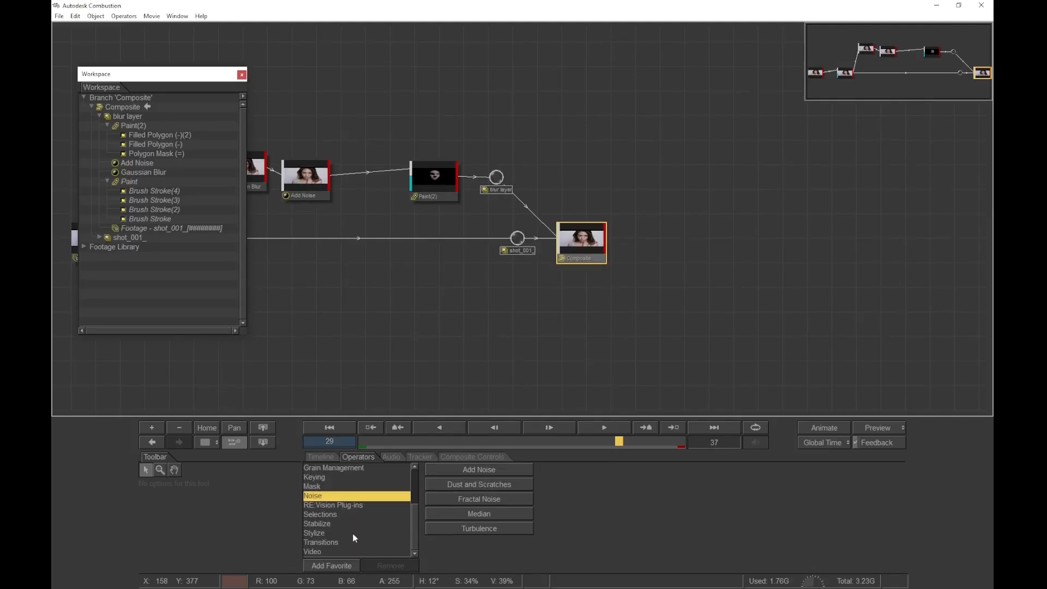
click(327, 506)
double_click(484, 499)
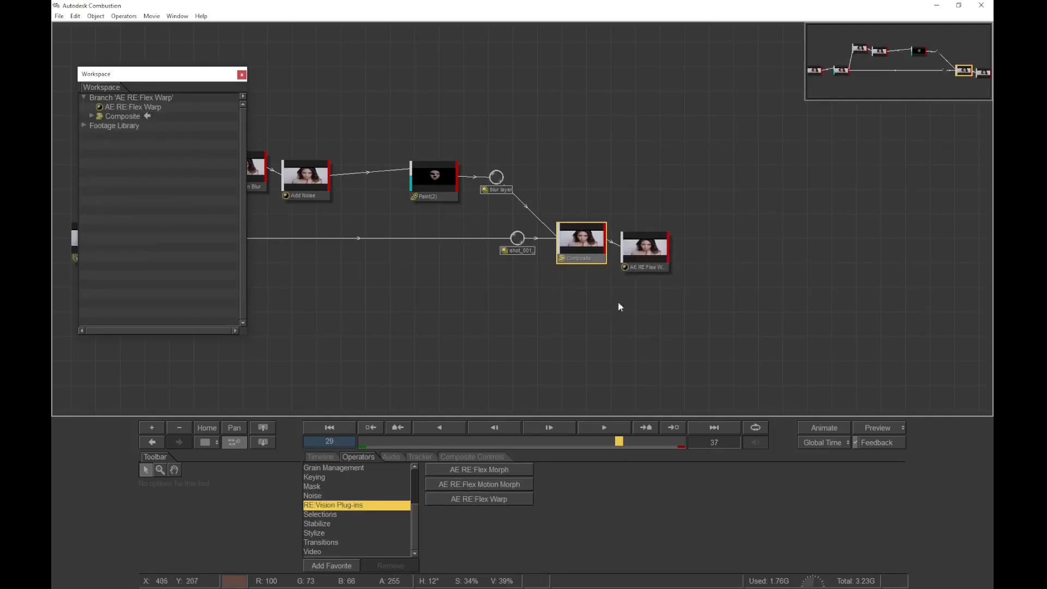
double_click(649, 261)
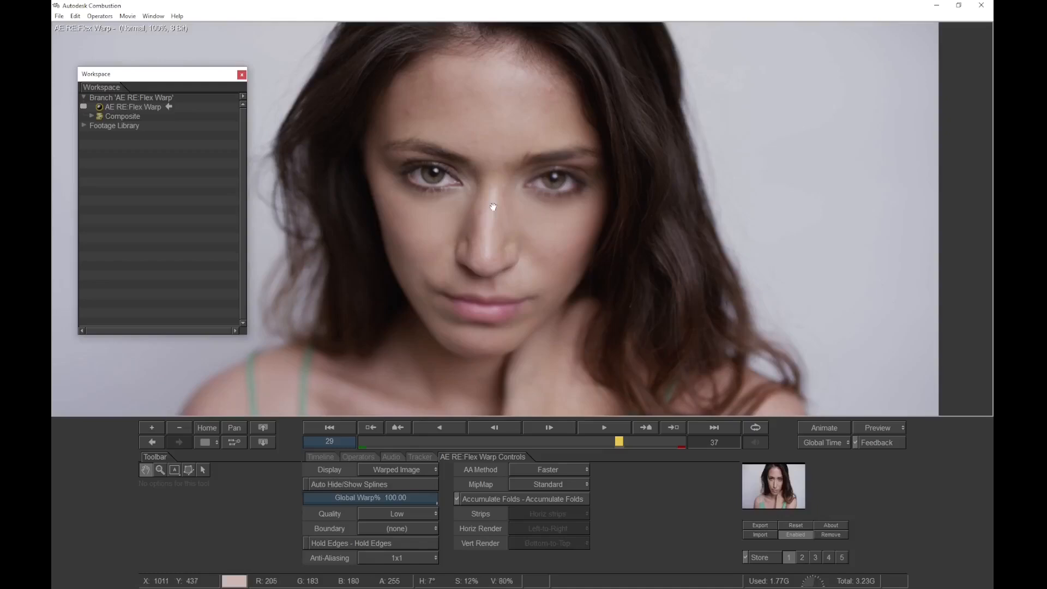
Draw an open three-point polygon spline down the shadowed side of the nose and adjust its lower end point near the nostril
click(189, 469)
click(480, 184)
click(468, 267)
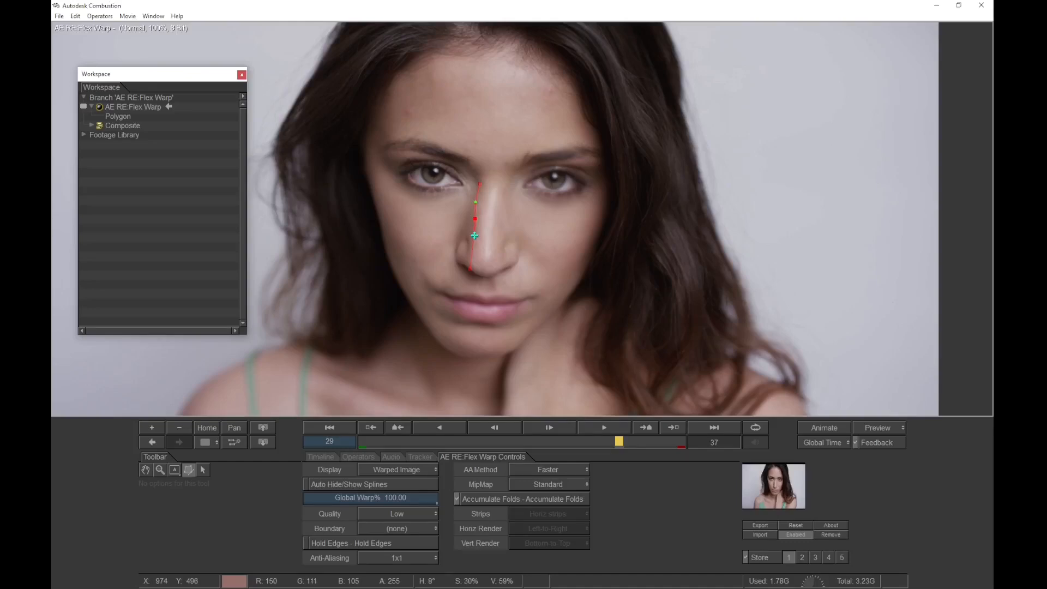
click(474, 224)
key(Escape)
key(Tab)
drag(471, 269, 473, 254)
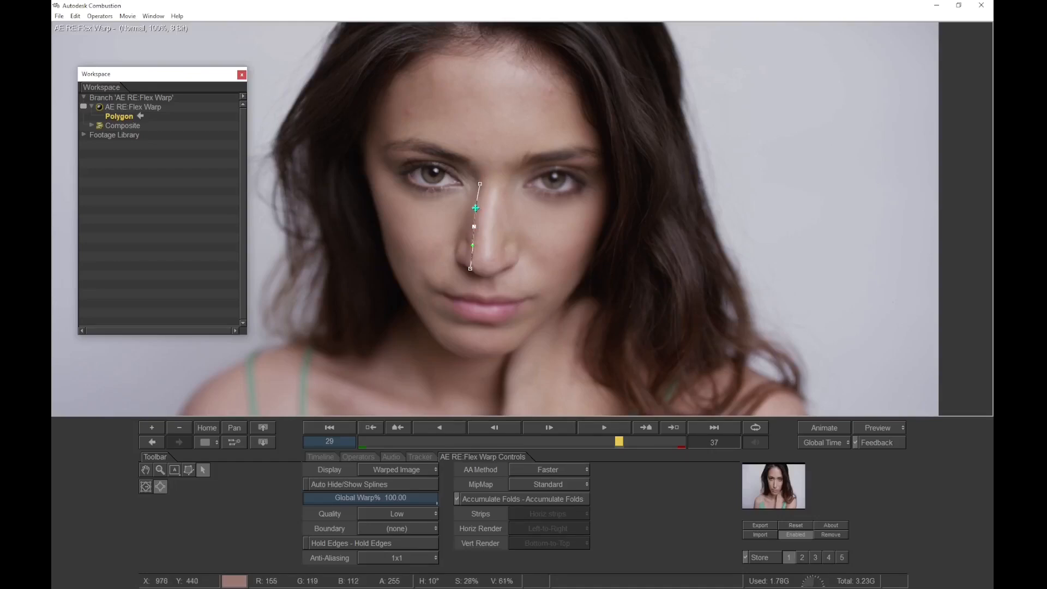
key(Tab)
Enable Position and Rotation tracking for the nose spline, placing one tracker on the inner eye corner and the other on the nostril
click(421, 457)
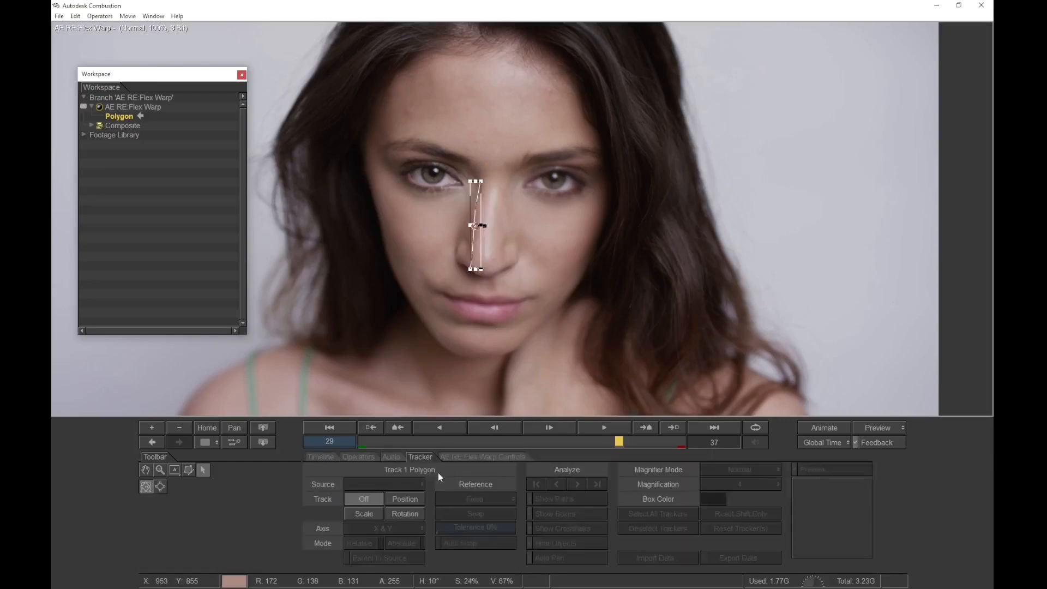
click(416, 500)
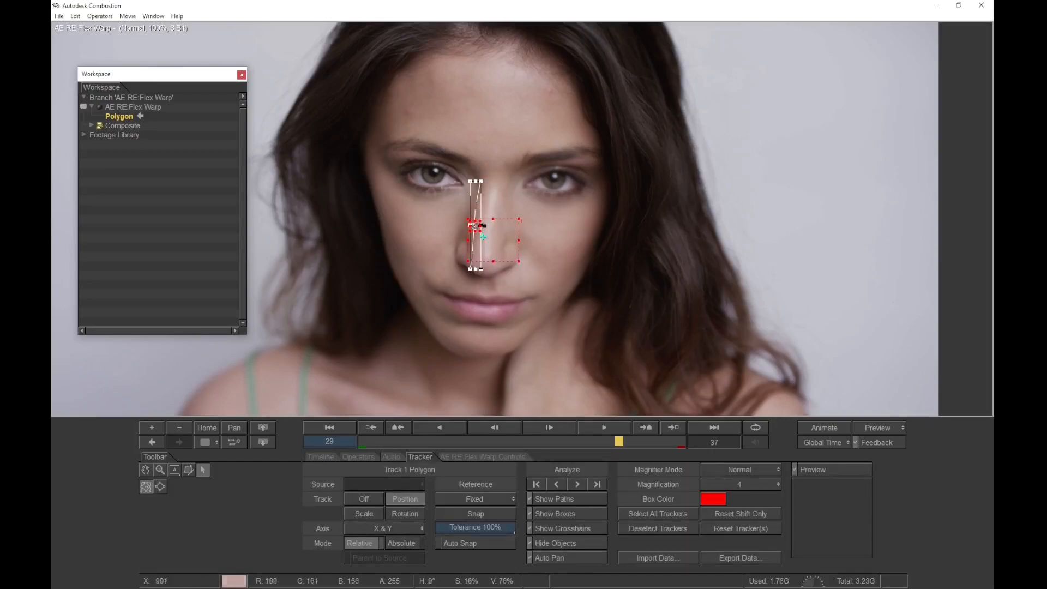
drag(477, 226, 468, 181)
drag(481, 219, 461, 186)
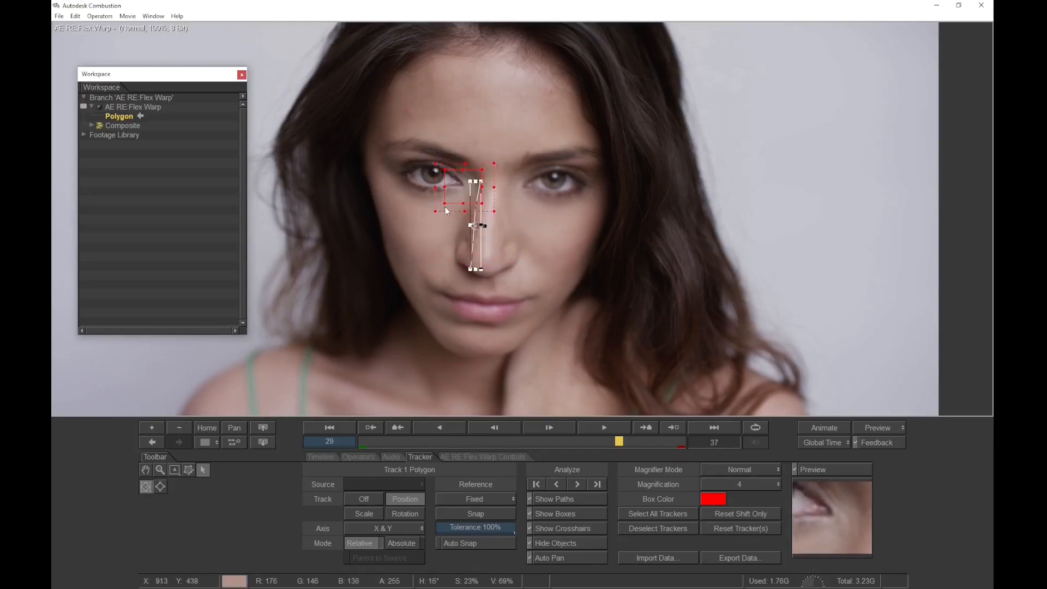
click(405, 514)
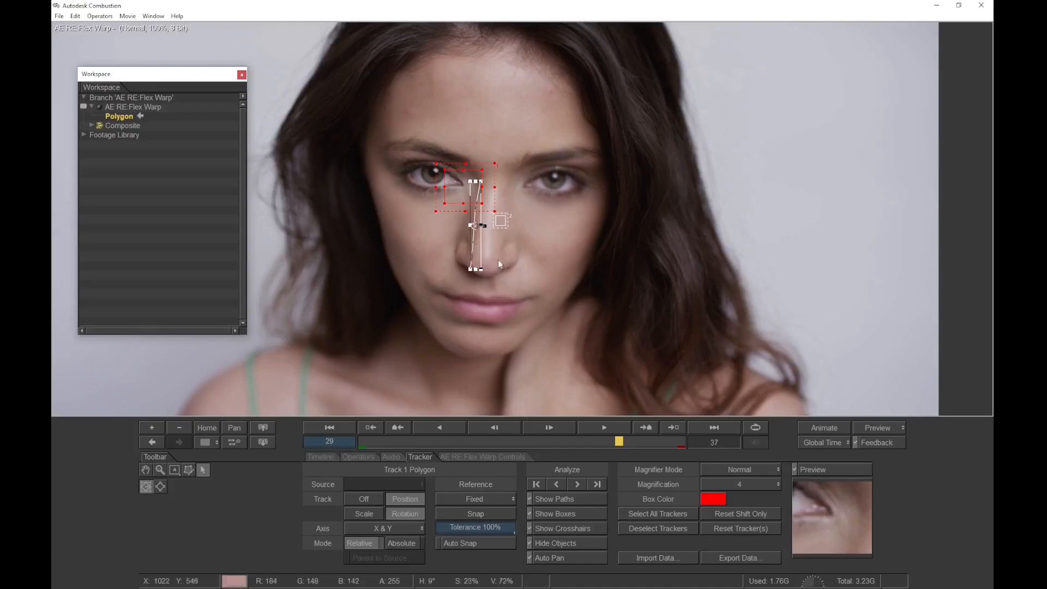
drag(509, 230, 478, 269)
drag(511, 233, 493, 278)
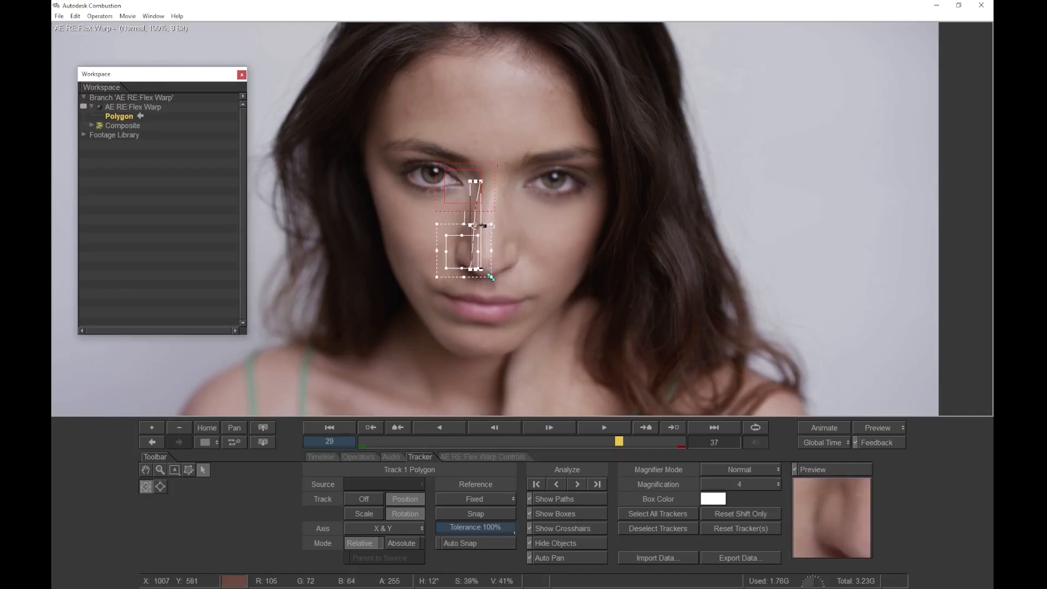
Track the nose spline forward and backward through the clip with a Roaming reference at 85% tolerance, and switch tracking off
click(512, 502)
click(480, 529)
click(578, 484)
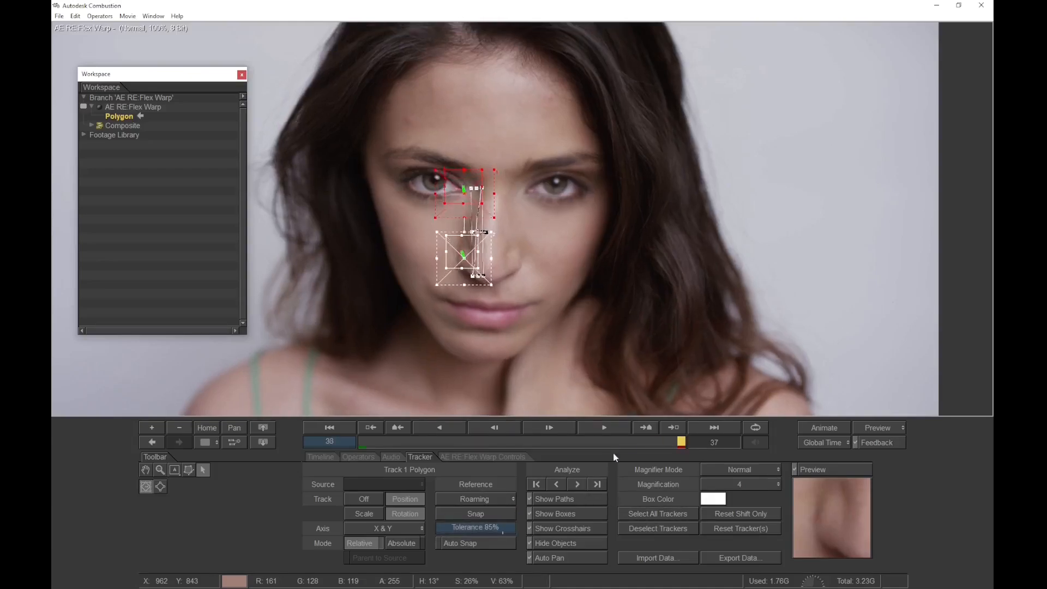
click(558, 483)
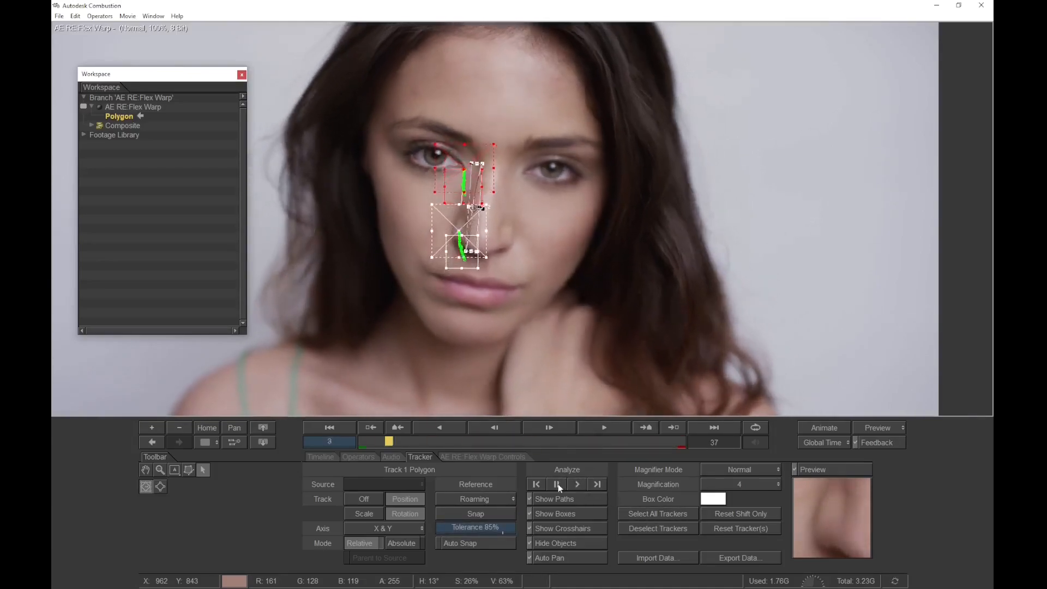
click(364, 499)
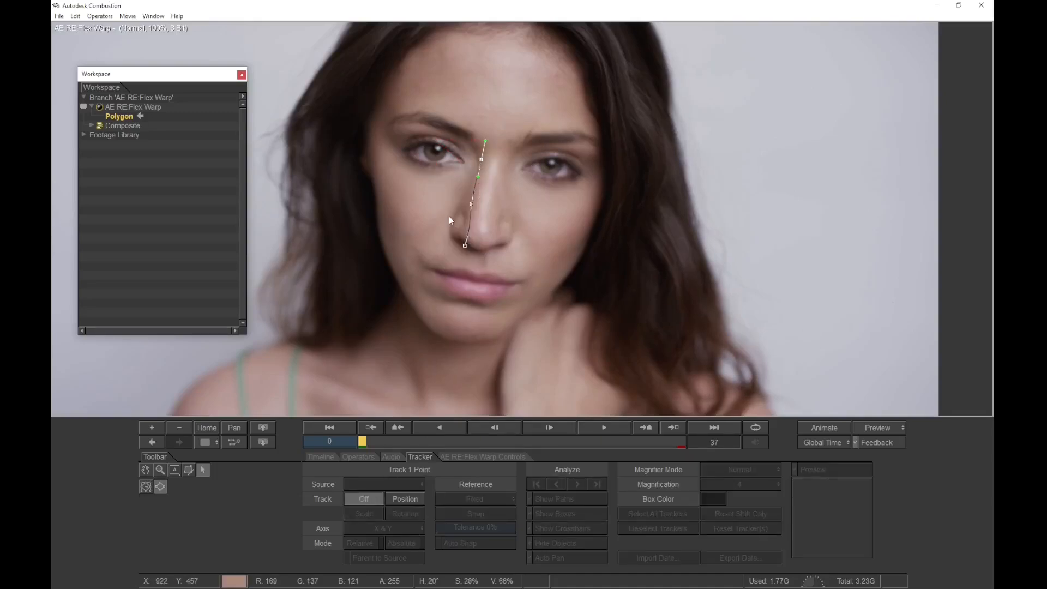
At frame 0, raise the lower end point of the nose spline slightly to fit the side of the nose
mouse_move(372, 438)
mouse_down()
mouse_move(584, 441)
mouse_move(361, 441)
mouse_up()
key(Tab)
key(Tab)
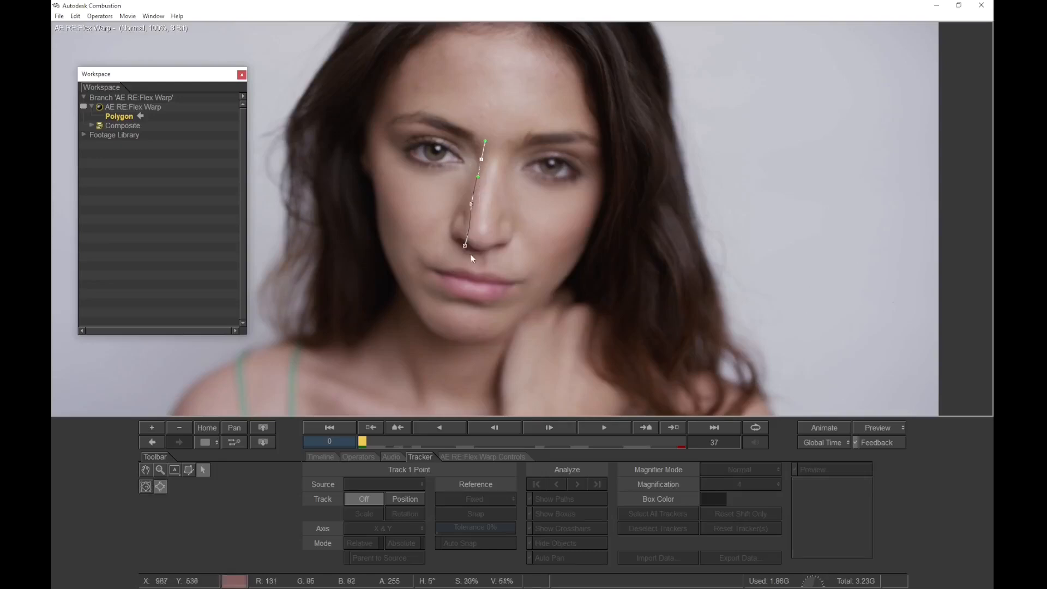
drag(465, 247, 468, 238)
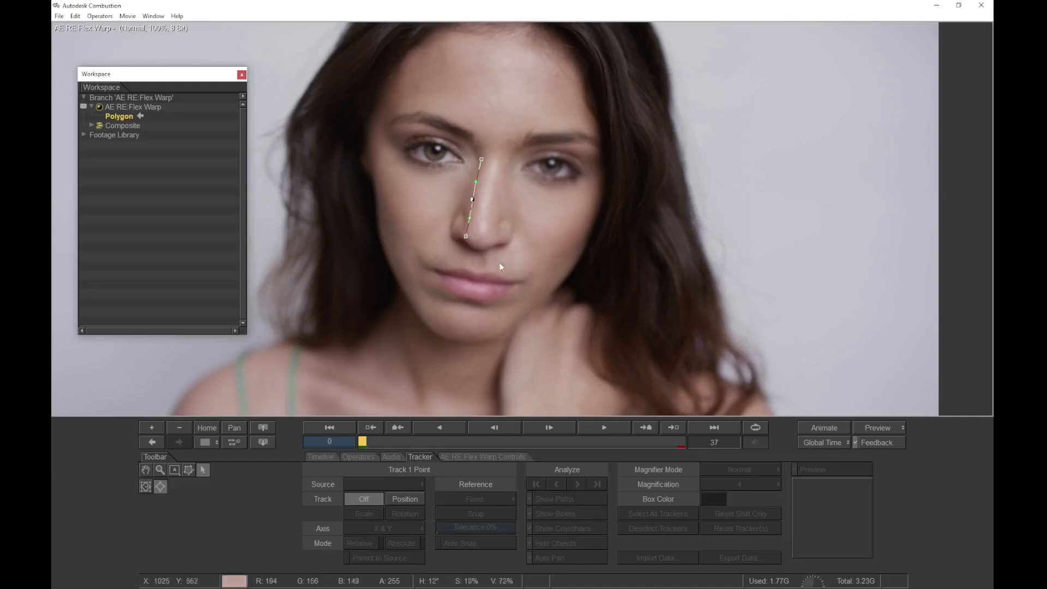
mouse_move(364, 442)
mouse_down()
mouse_move(513, 442)
mouse_move(357, 441)
mouse_up()
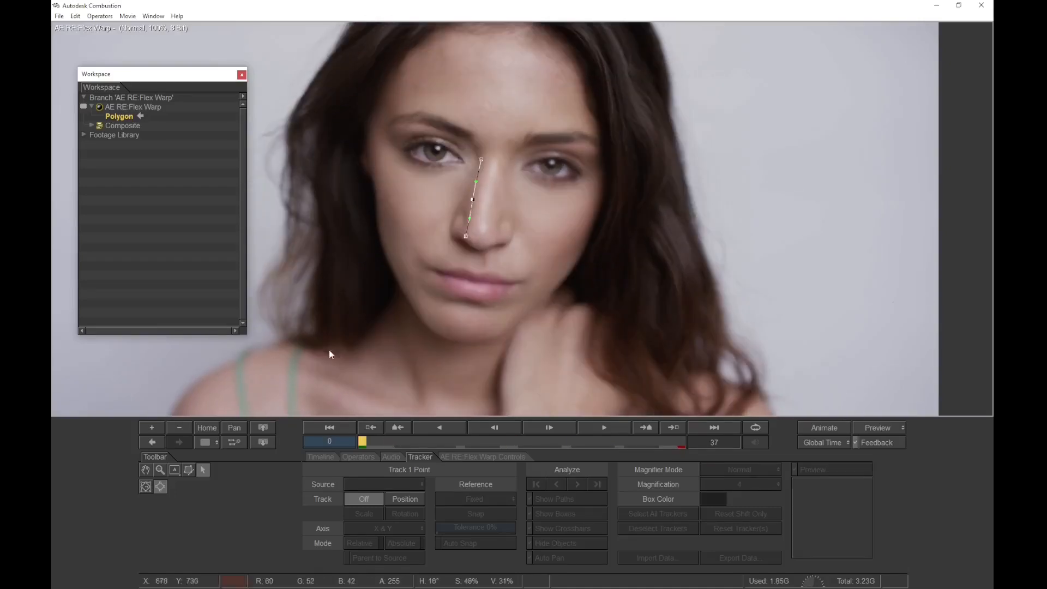
Duplicate the nose spline and undo a trial shift of the copy toward the nose bridge
right_click(117, 116)
click(141, 146)
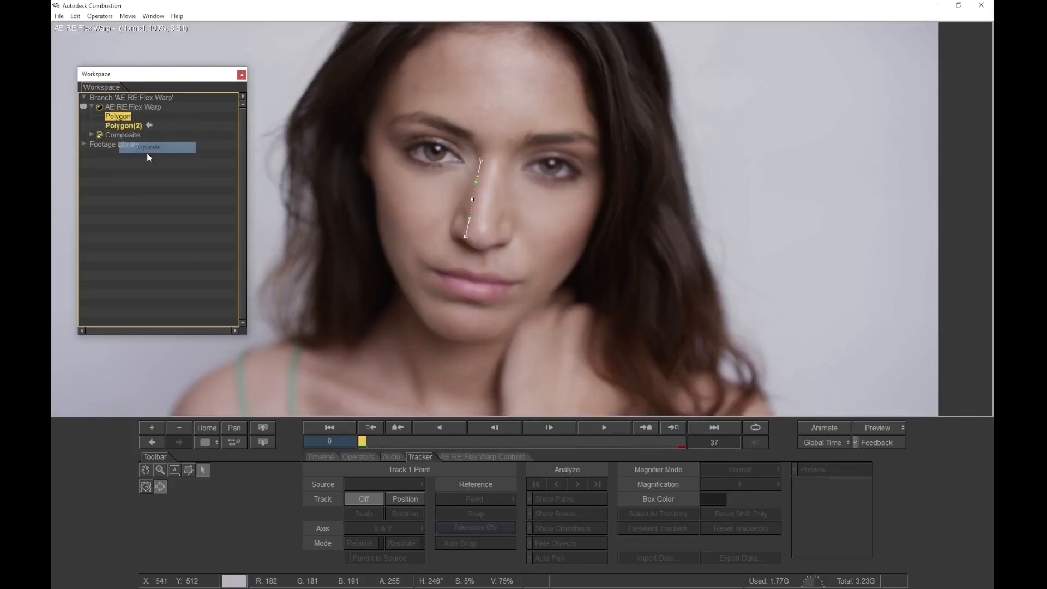
mouse_move(472, 200)
mouse_down()
mouse_move(484, 203)
mouse_move(460, 199)
mouse_move(478, 198)
mouse_up()
key(ctrl+z)
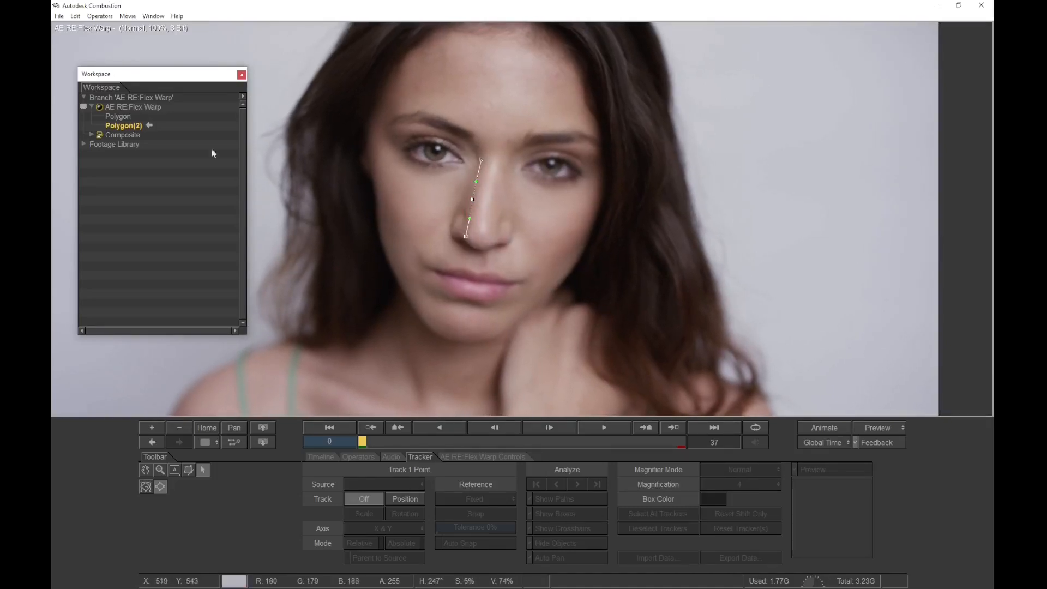
Draw a closed polygon around the whole nose in the warp operator, from between the eyes down to the upper lip
click(132, 107)
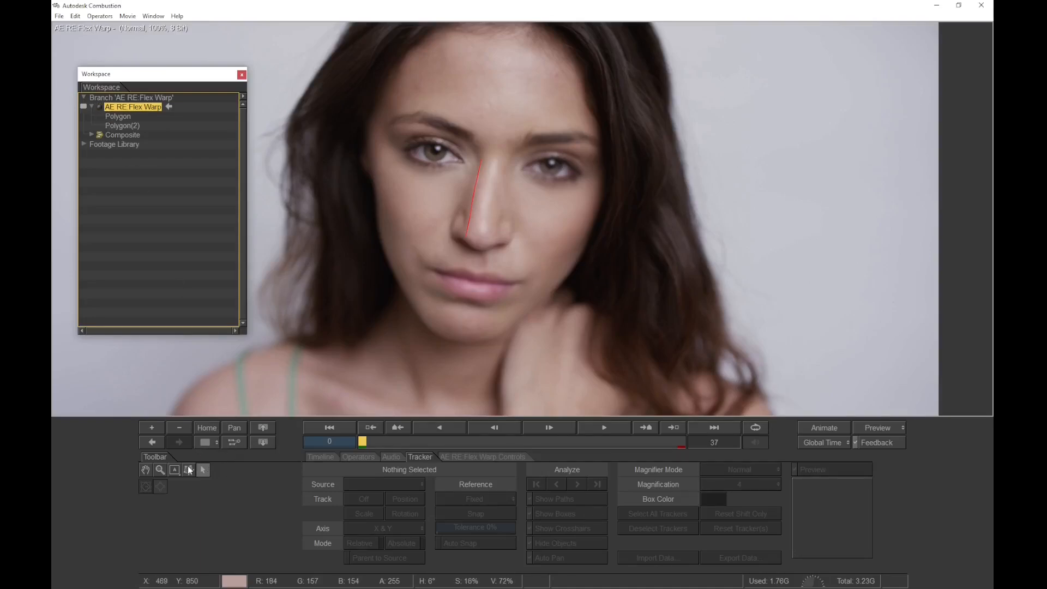
click(503, 143)
click(534, 235)
click(500, 271)
click(434, 253)
click(502, 143)
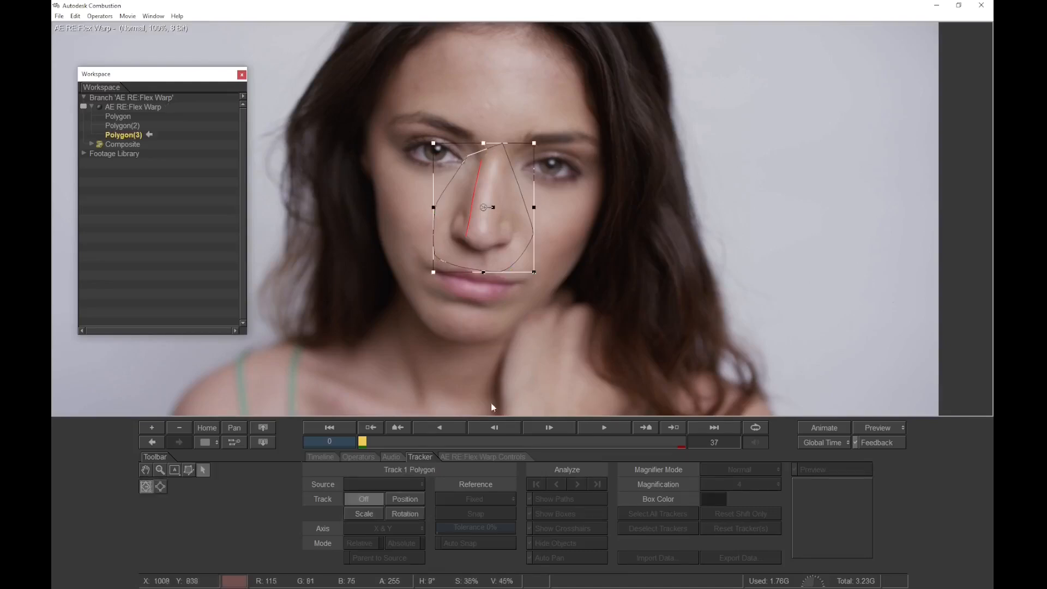
Track the closed nose polygon's position from the nostril area forward to the clip's end, using a Roaming reference and 85% tolerance, and switch tracking off
click(405, 499)
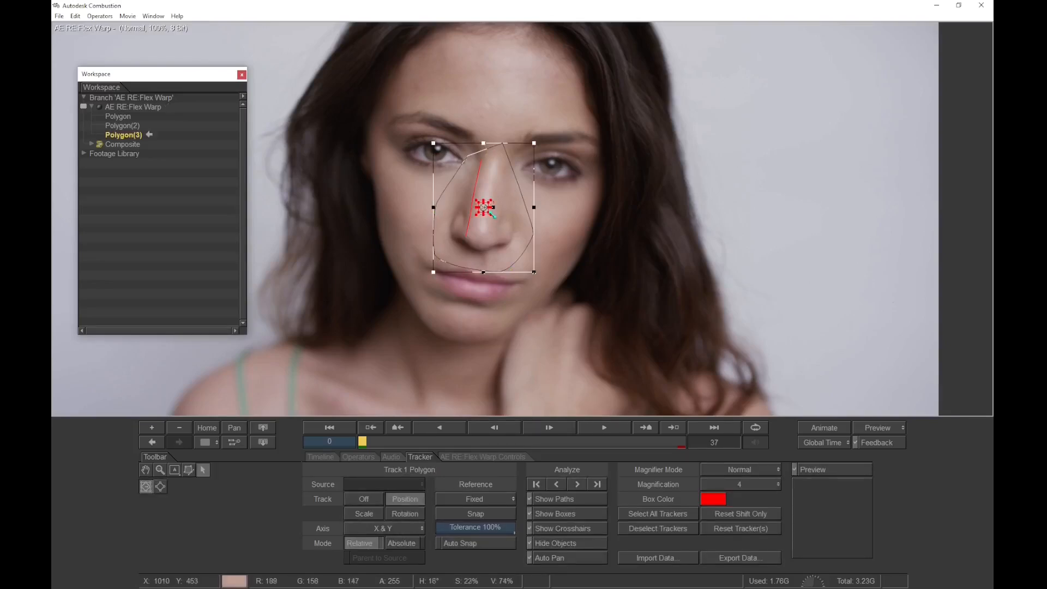
drag(492, 214, 462, 225)
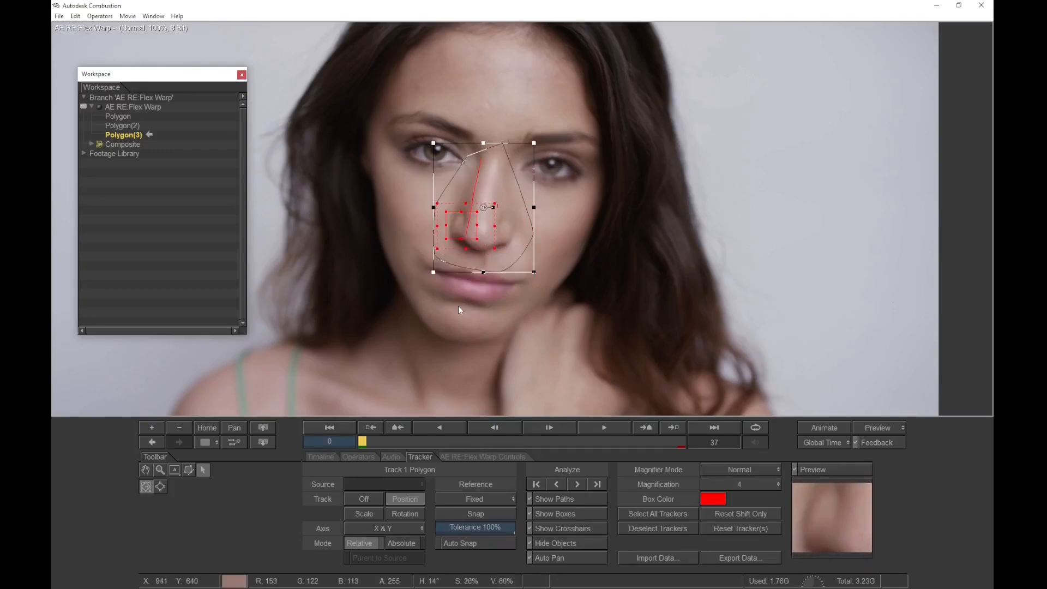
click(474, 521)
drag(475, 528, 468, 528)
click(582, 487)
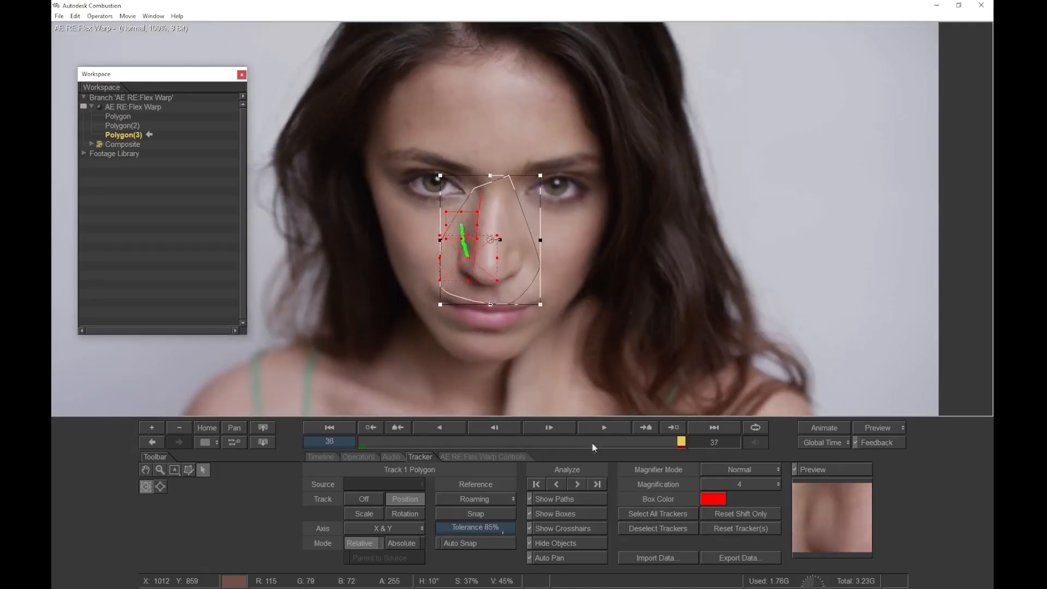
click(544, 485)
click(367, 502)
key(Tab)
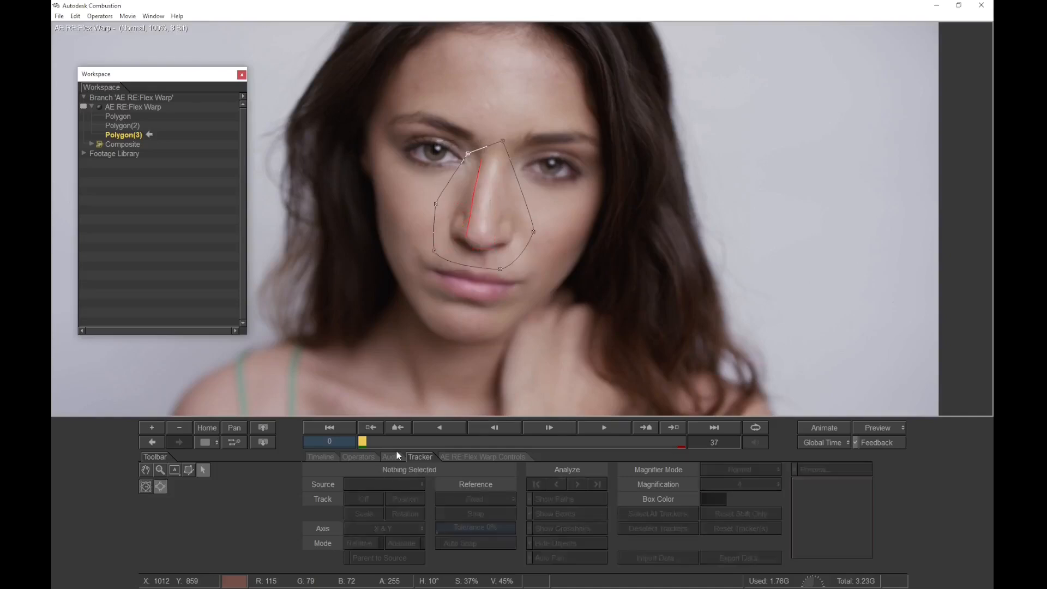
Set the warp's Boundary to Polygon(3), the closed outline around the nose, and enable Hold Edges
click(102, 106)
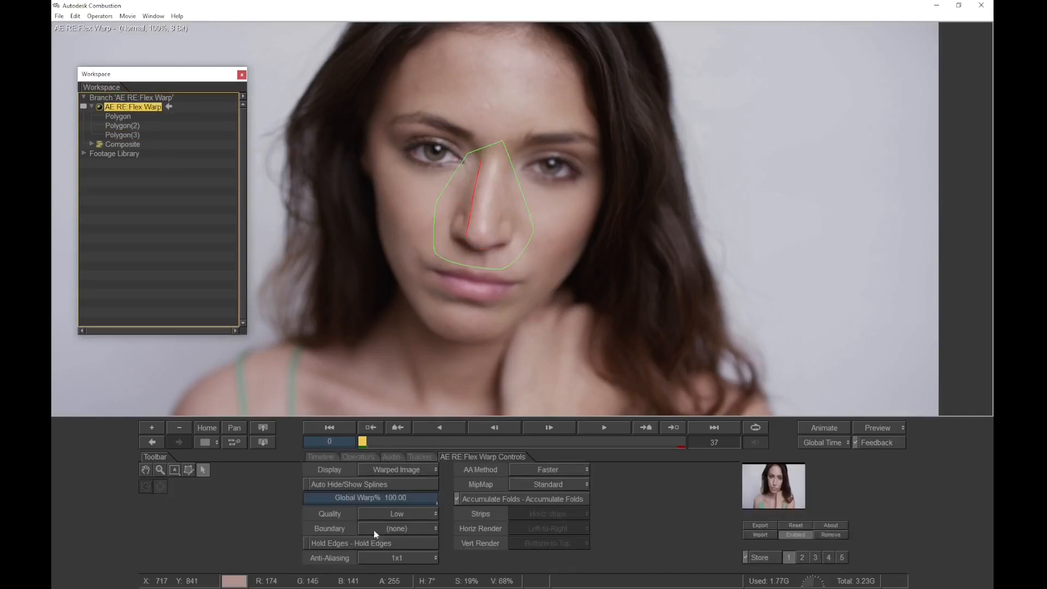
click(370, 531)
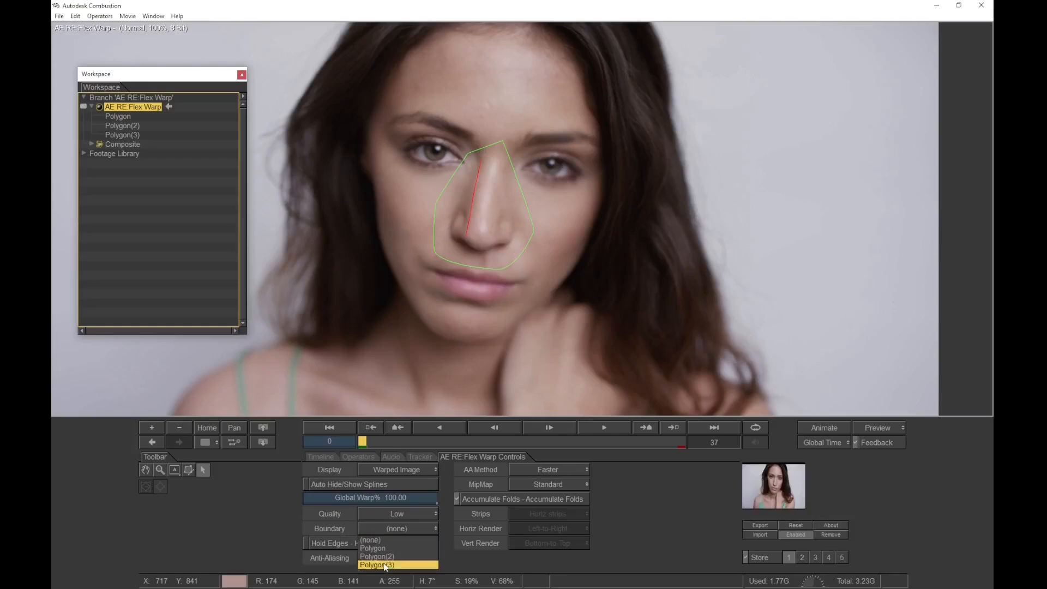
click(385, 565)
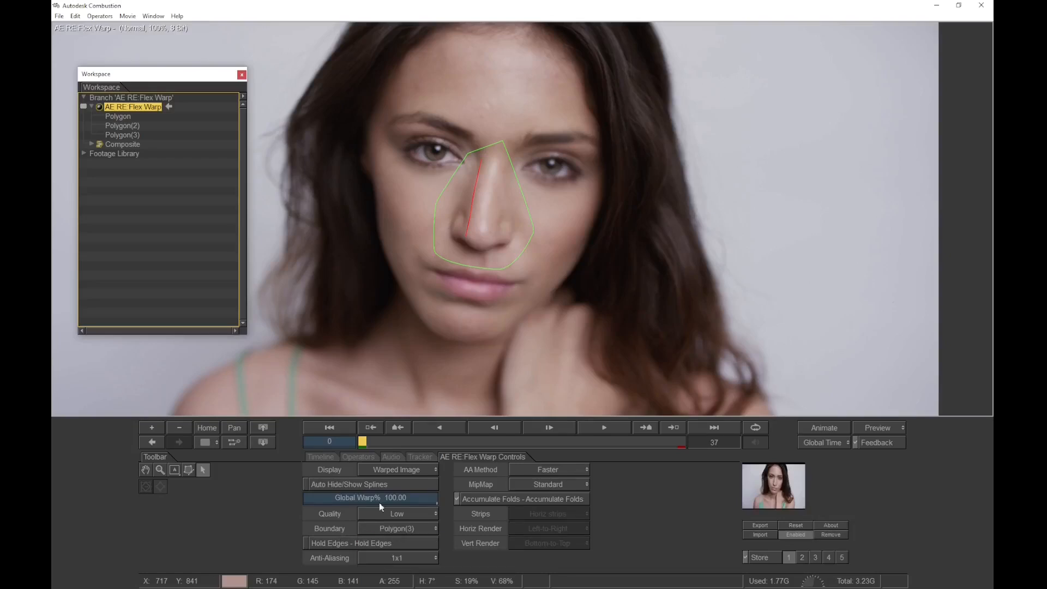
click(456, 260)
click(457, 264)
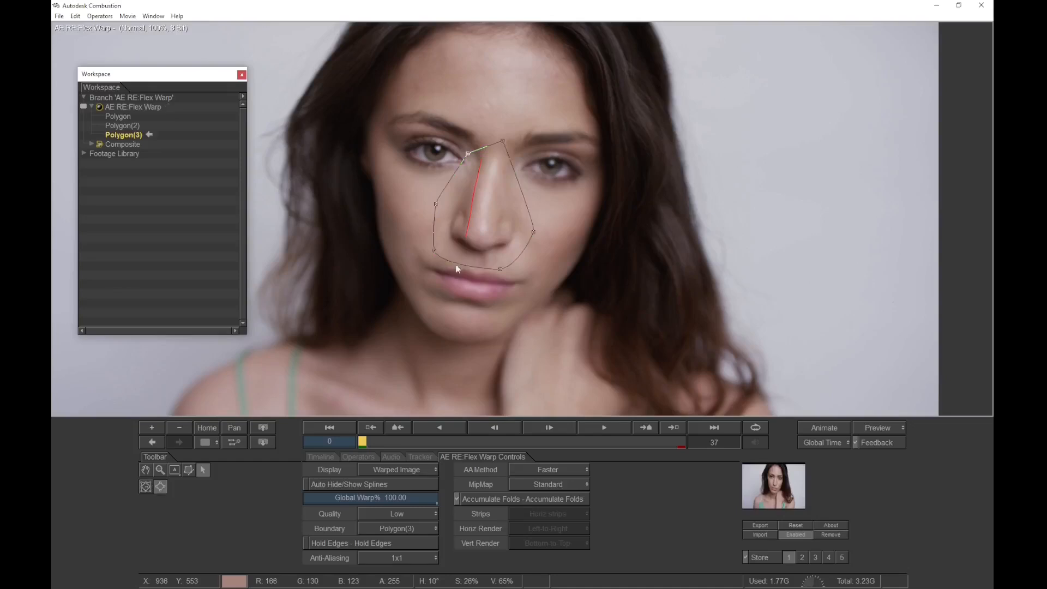
click(366, 547)
Review the AA Method and MipMap options, keeping Faster and Standard, and play back the clip with the tracked splines
click(551, 470)
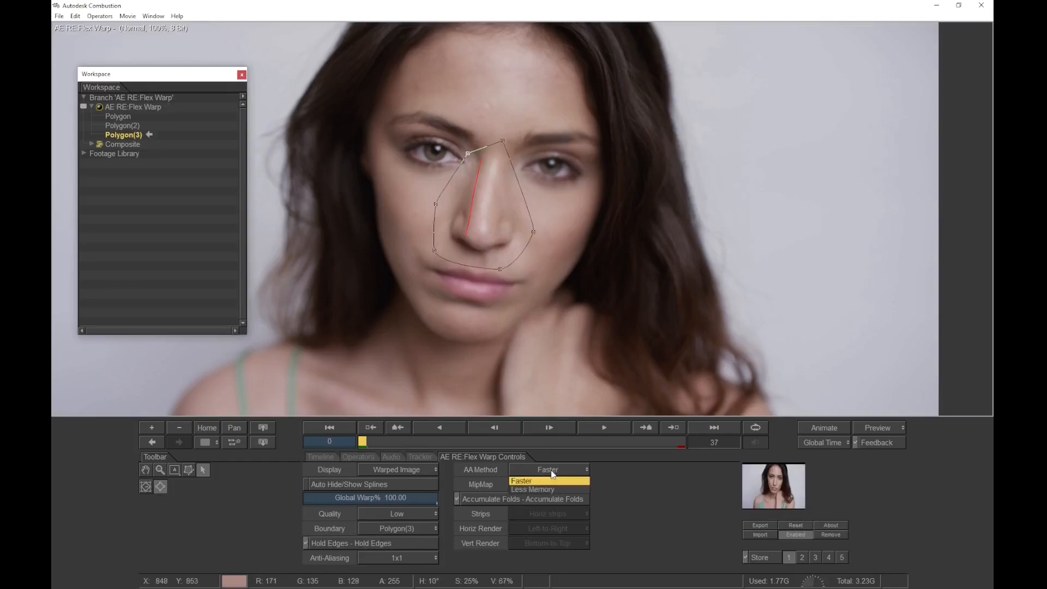
click(590, 480)
click(561, 486)
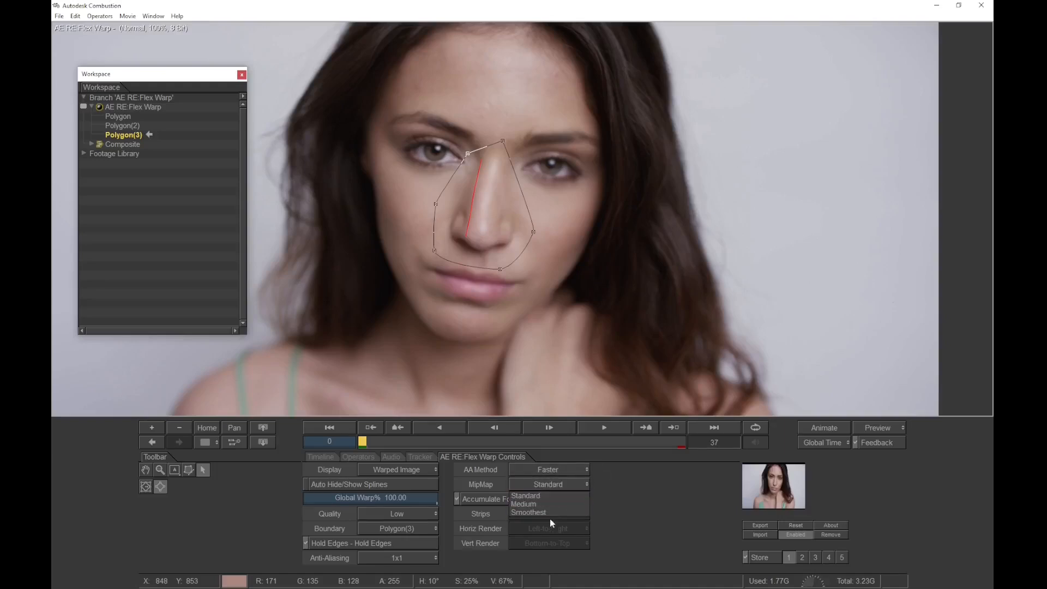
click(555, 496)
key(space)
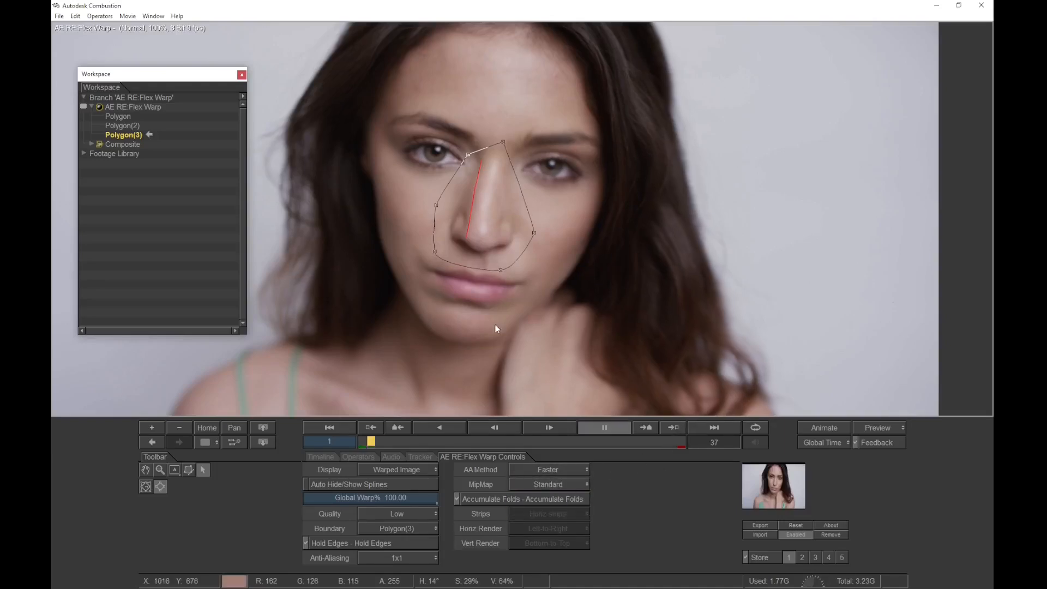
key(space)
Nudge the middle control point of Polygon(2), the spline along the side of the nose, at frame 18
click(122, 125)
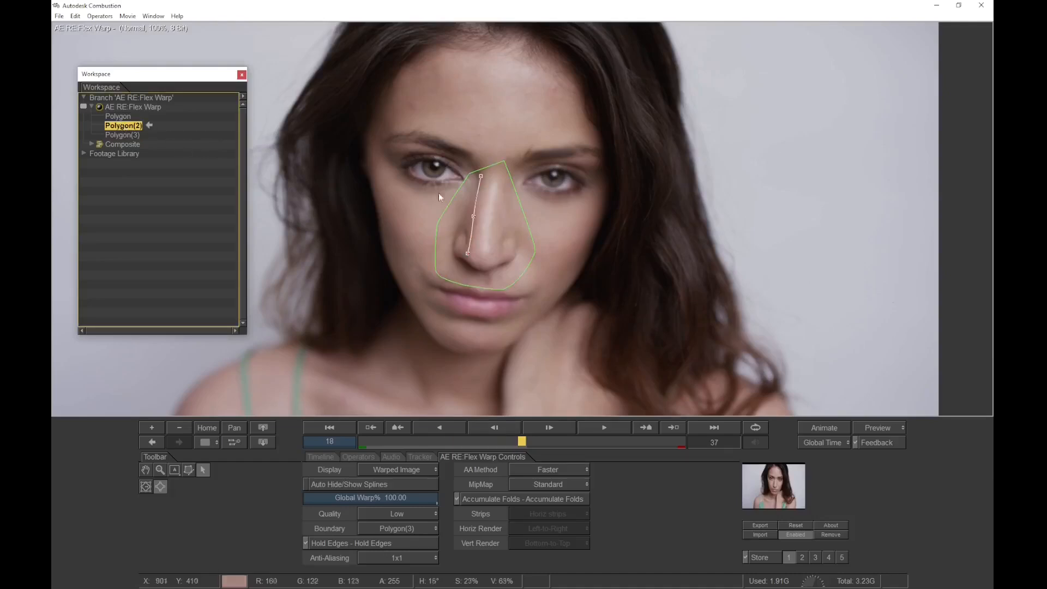
click(474, 216)
drag(480, 219, 476, 219)
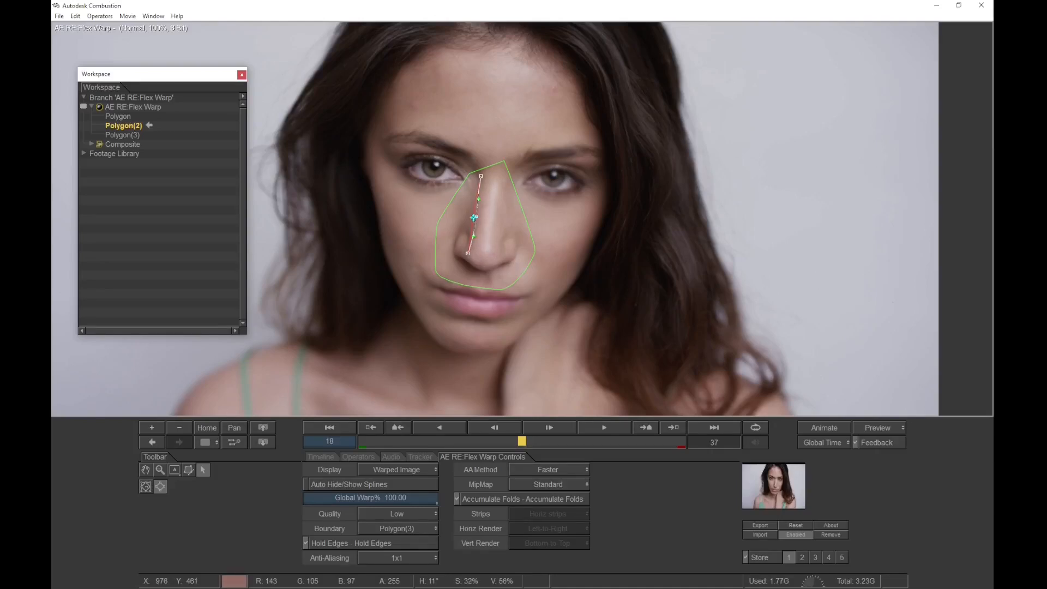
Add a Composite operator after the AE RE:Flex Warp node in the schematic
click(117, 106)
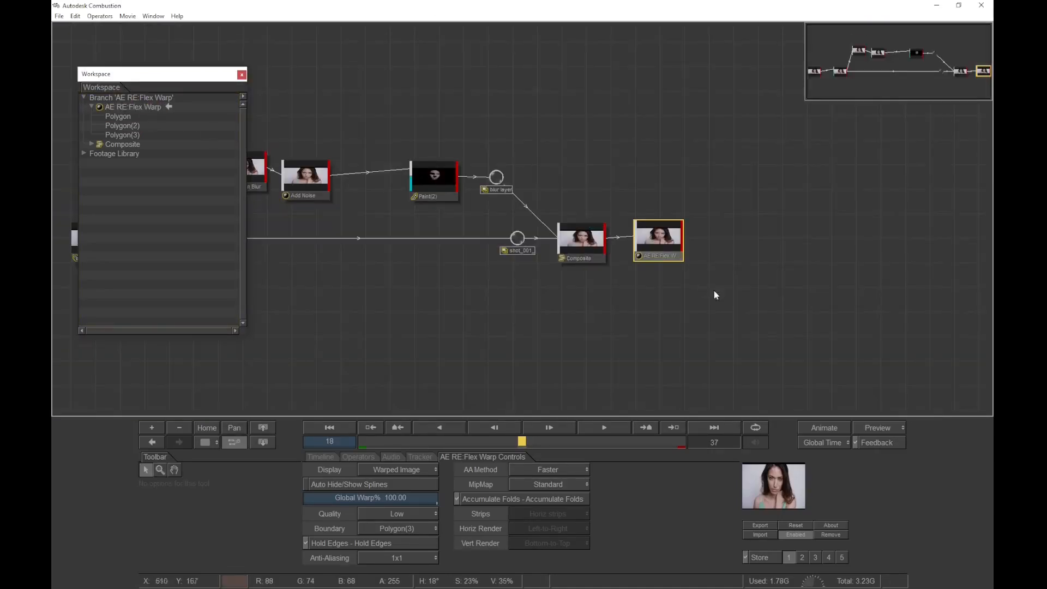
drag(715, 290, 569, 288)
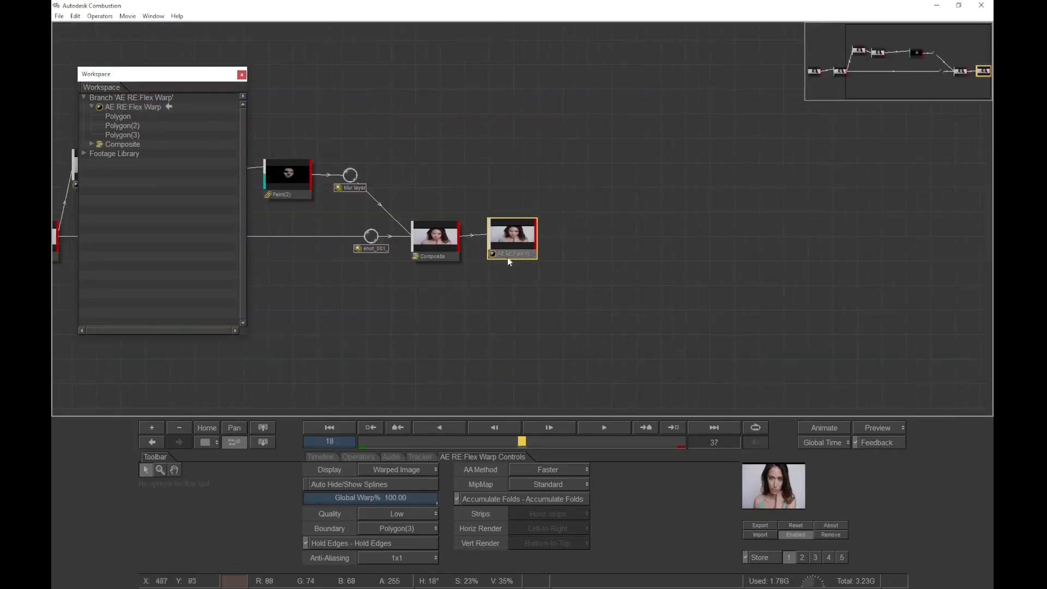
click(361, 458)
scroll(362, 479, up, 3)
click(353, 469)
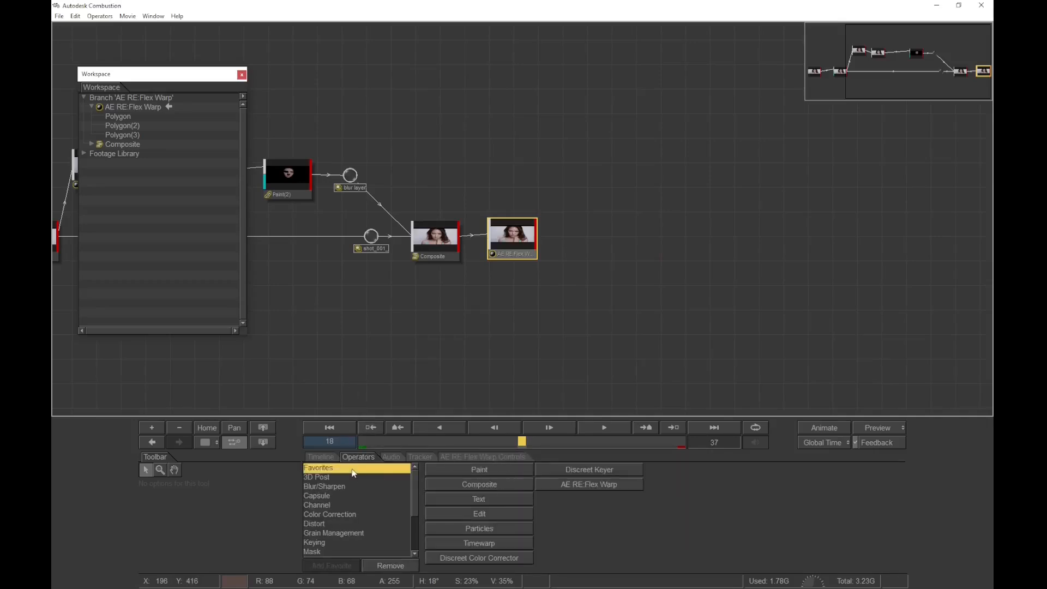
click(514, 485)
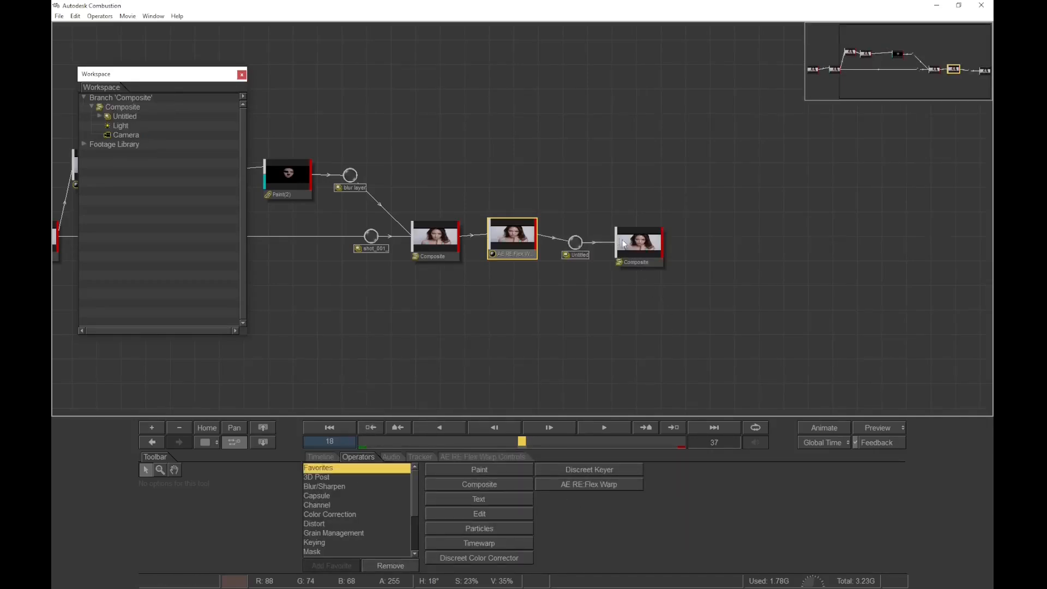
Tidy the schematic by aligning the first Composite and warp nodes and spacing out the Untitled layer and new Composite nodes
mouse_move(438, 251)
mouse_down()
mouse_move(436, 231)
mouse_move(443, 241)
mouse_up()
mouse_move(511, 249)
mouse_down()
mouse_move(508, 233)
mouse_move(516, 246)
mouse_up()
drag(439, 240, 439, 243)
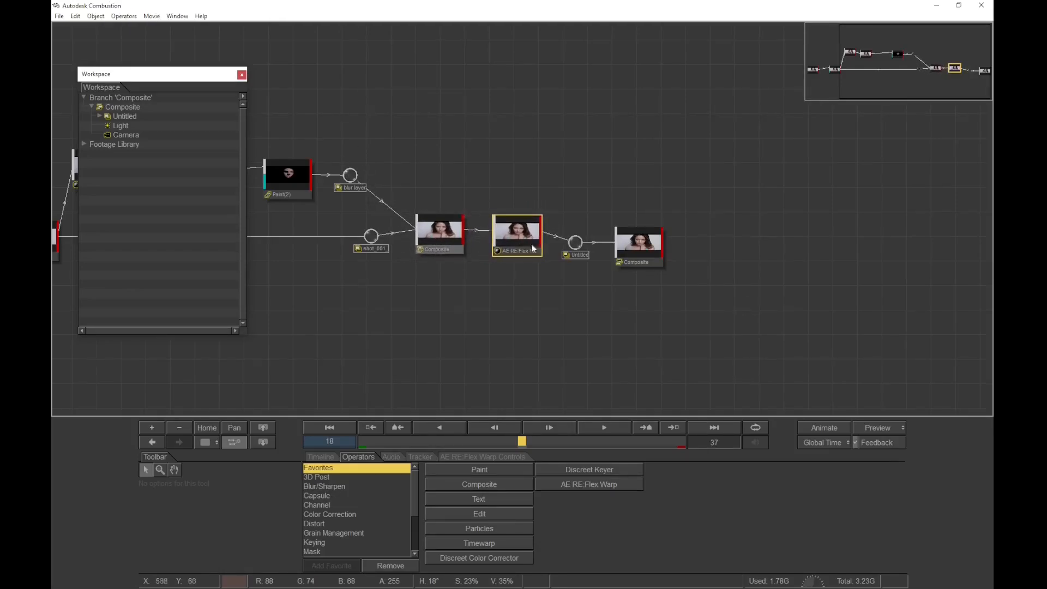
drag(576, 247, 583, 246)
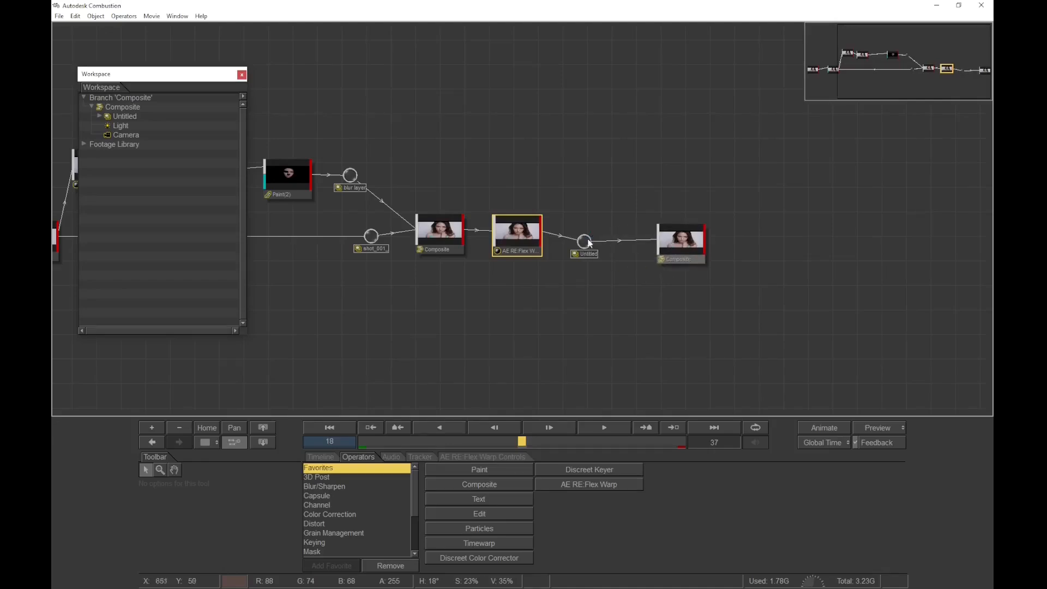
Compare the new composite with the original shot_001_ footage in the viewport and play back the retouched result
double_click(126, 107)
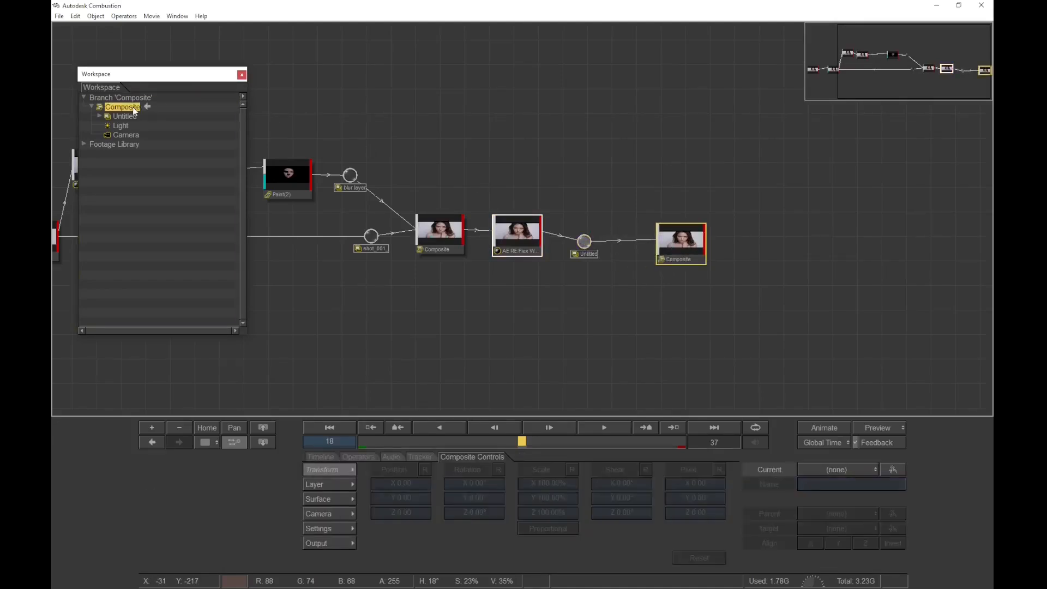
click(99, 116)
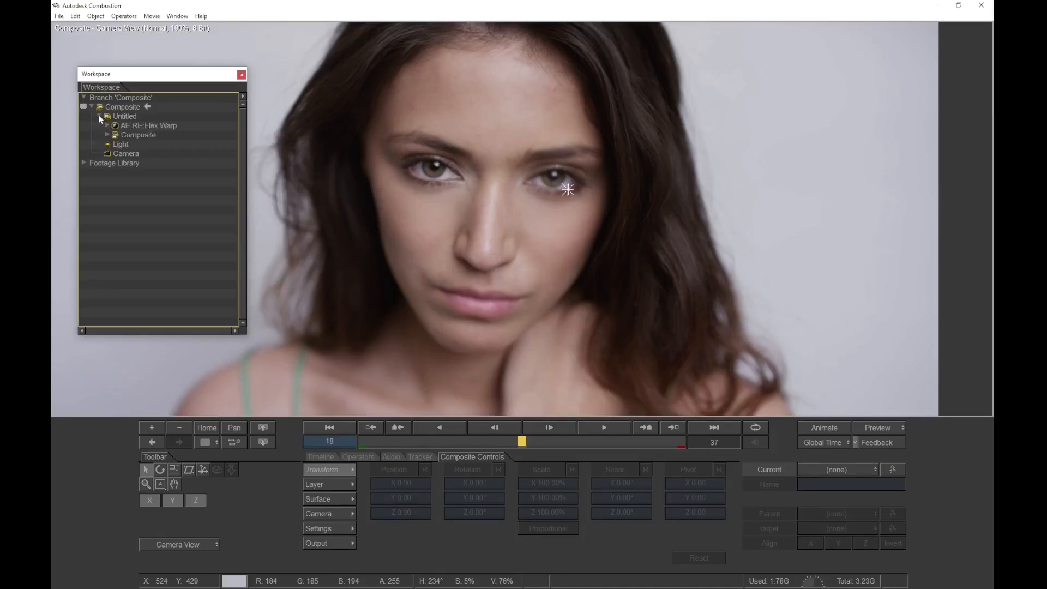
click(84, 163)
double_click(120, 173)
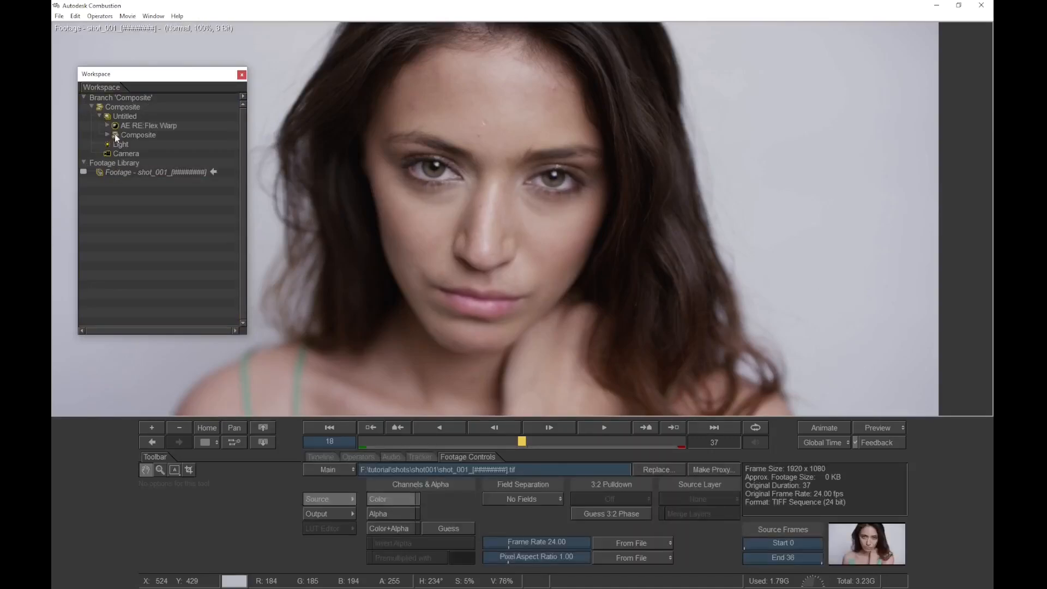
double_click(120, 107)
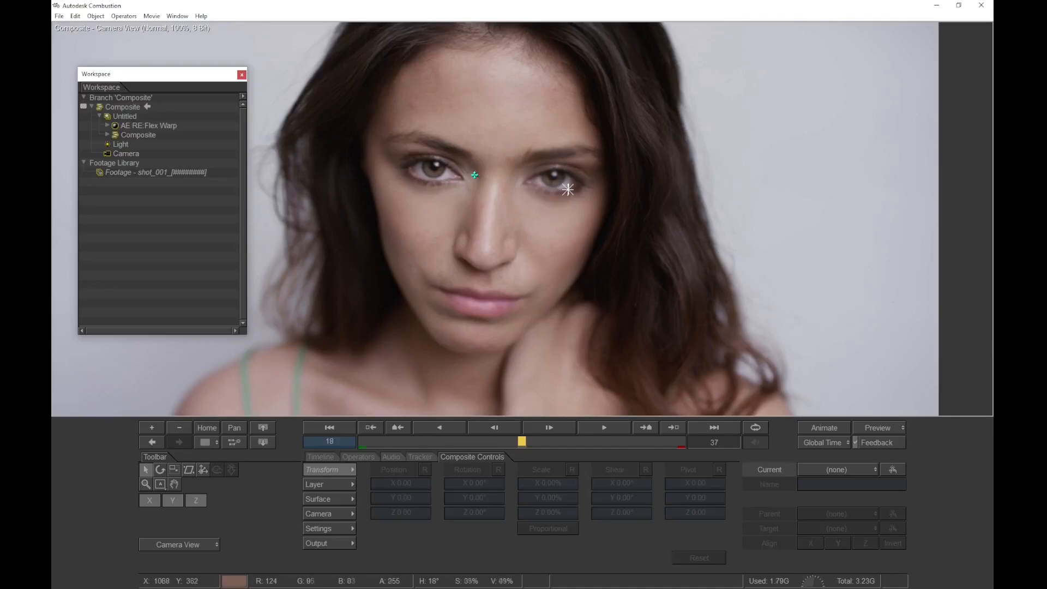
key(space)
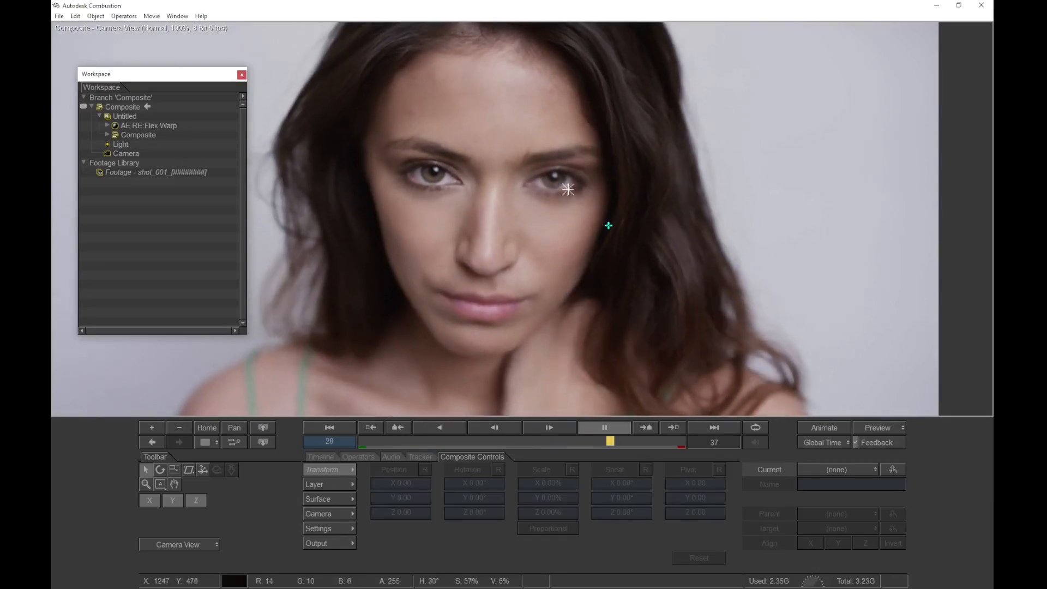
key(space)
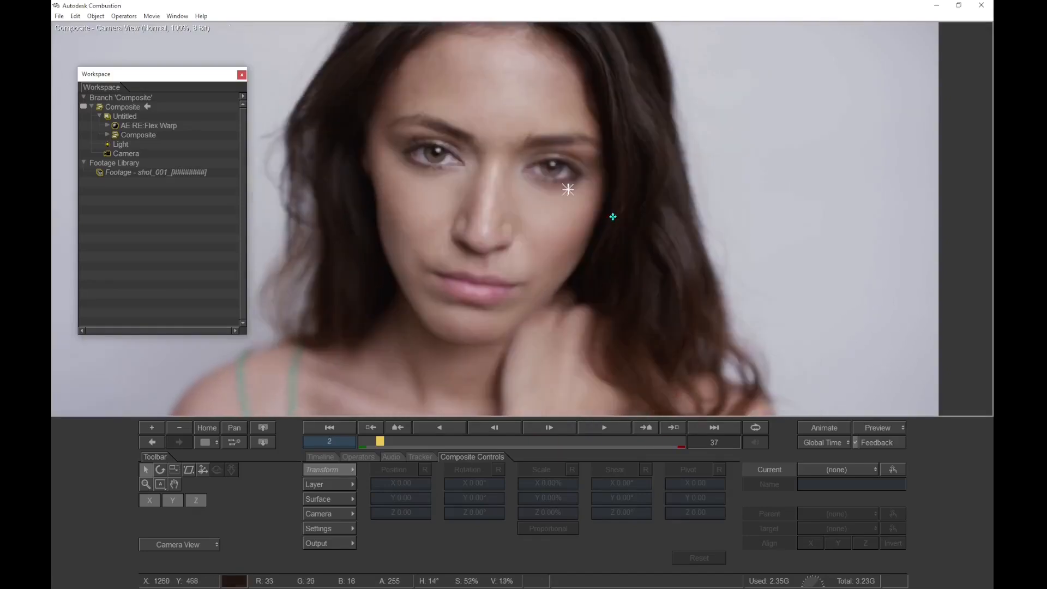
Delete the Light from the new composite
click(569, 189)
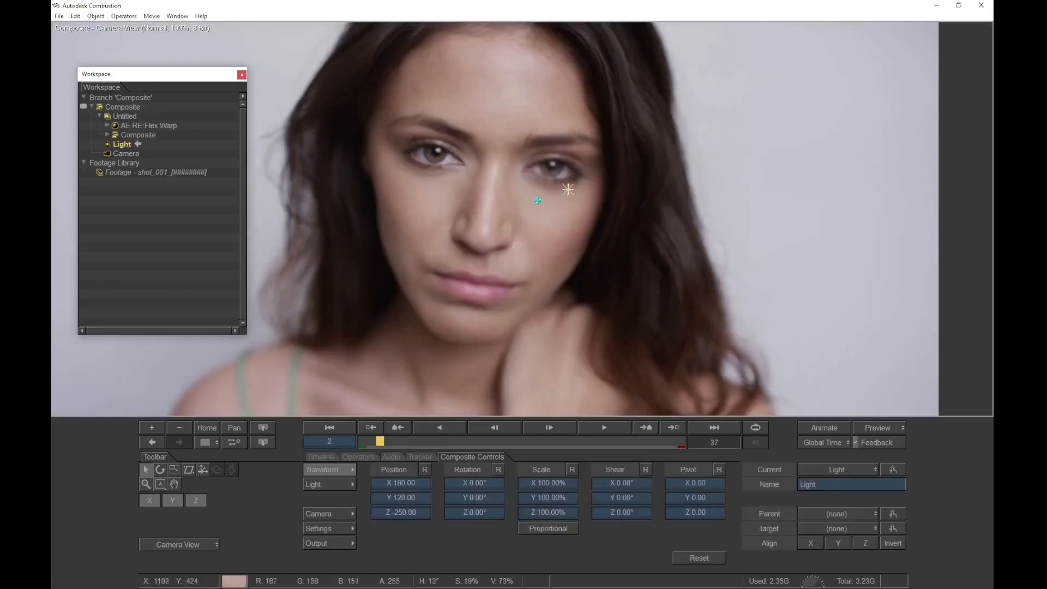
right_click(120, 150)
click(120, 143)
right_click(120, 143)
click(153, 184)
click(126, 145)
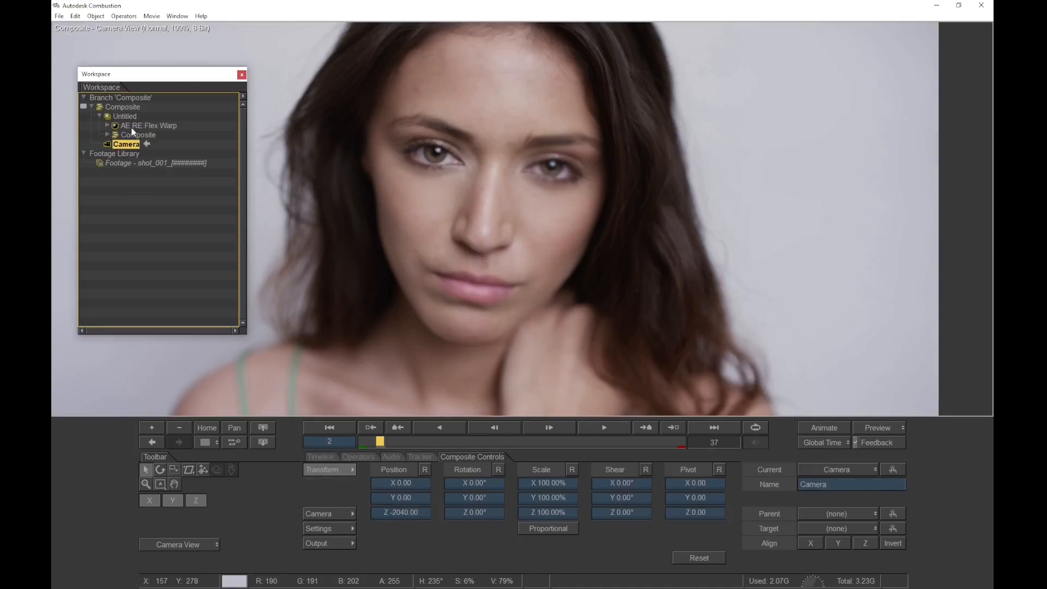
Expand the warp, nested composite and blur layer in the workspace, and inspect the first brush stroke and the Gaussian Blur settings
click(108, 127)
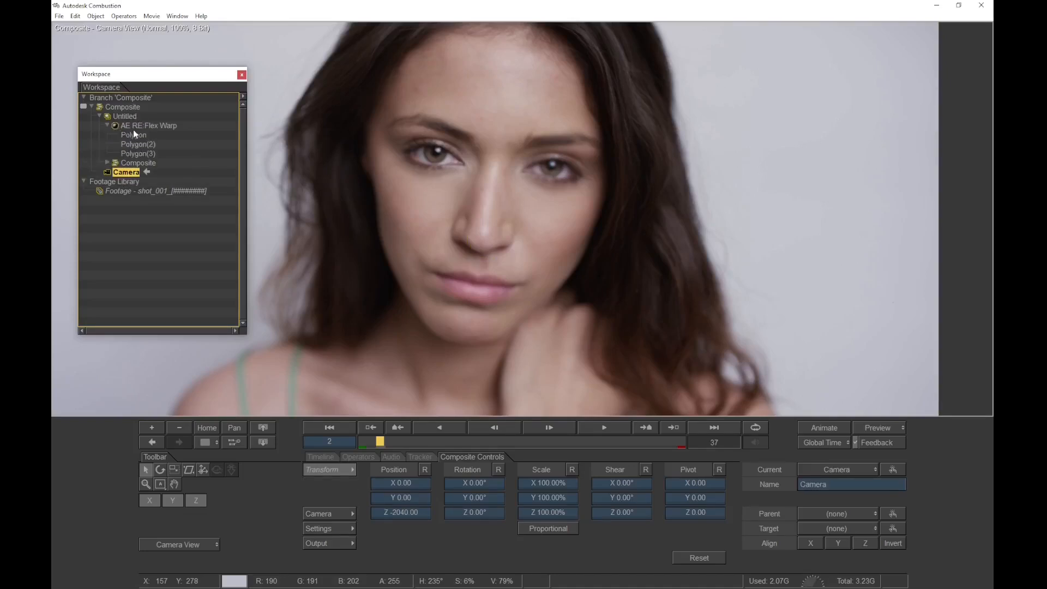
click(107, 163)
click(142, 172)
click(116, 172)
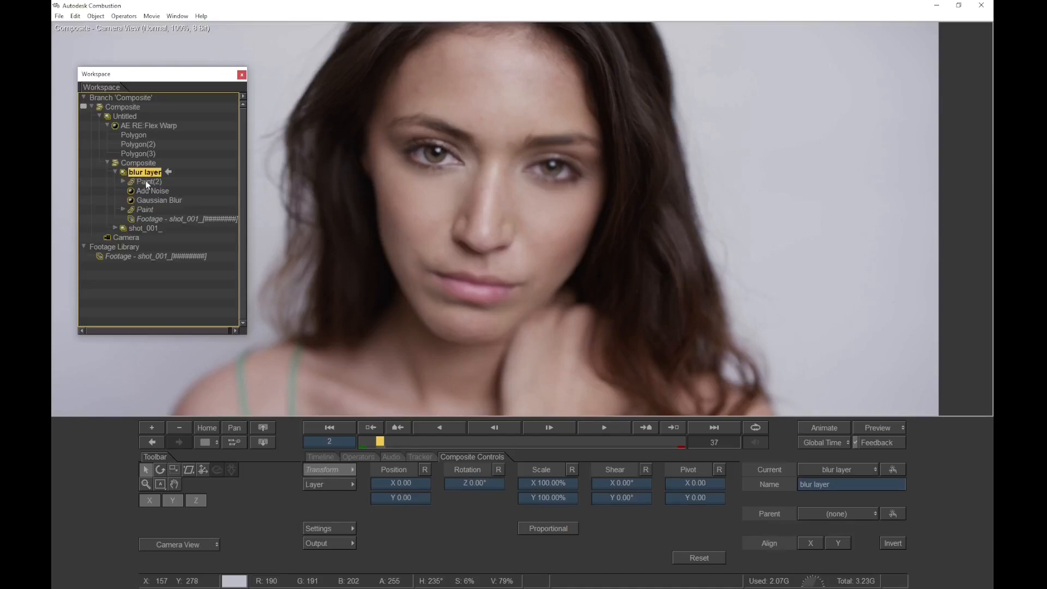
click(124, 210)
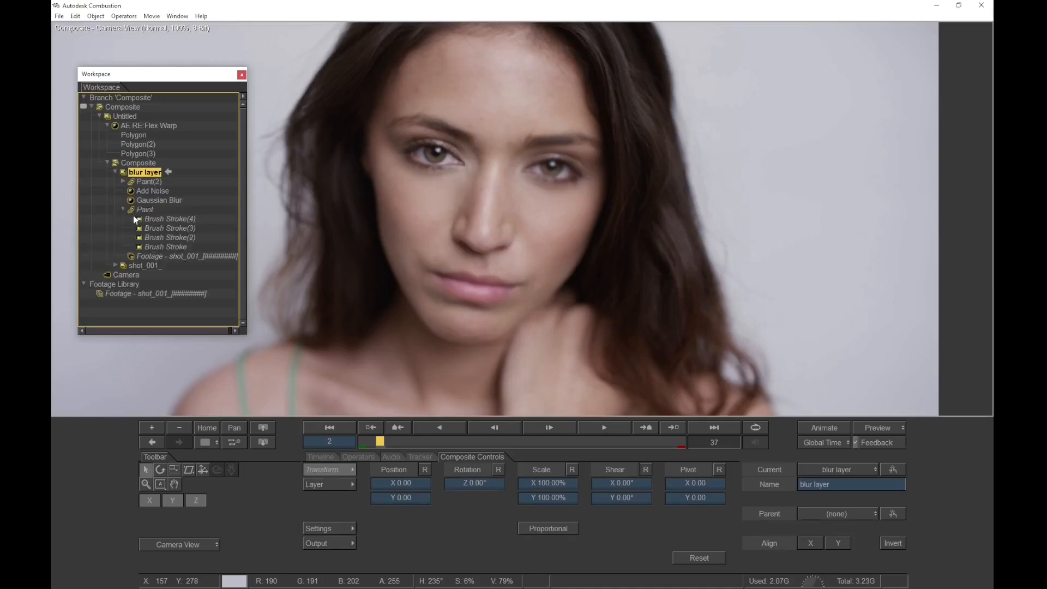
double_click(166, 246)
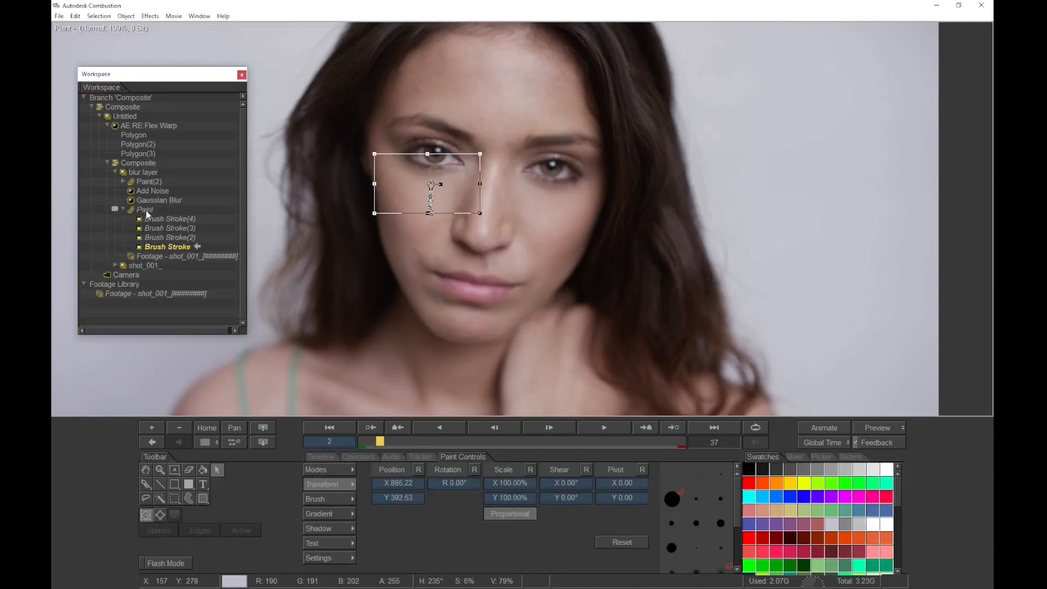
double_click(156, 201)
Set the opacity of the Polygon Mask in Paint(2) to 45%
click(123, 182)
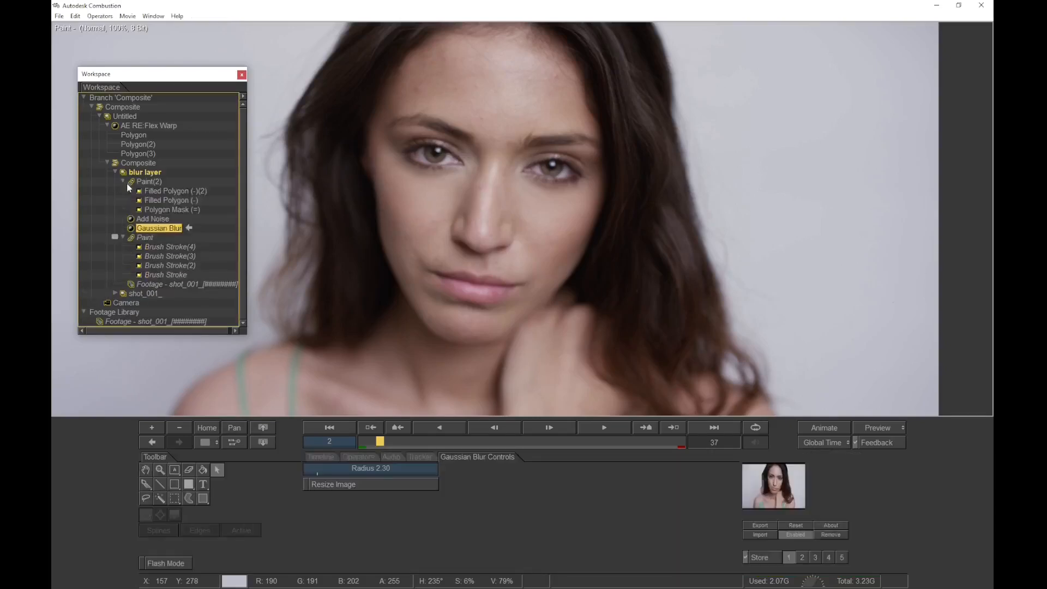
double_click(171, 210)
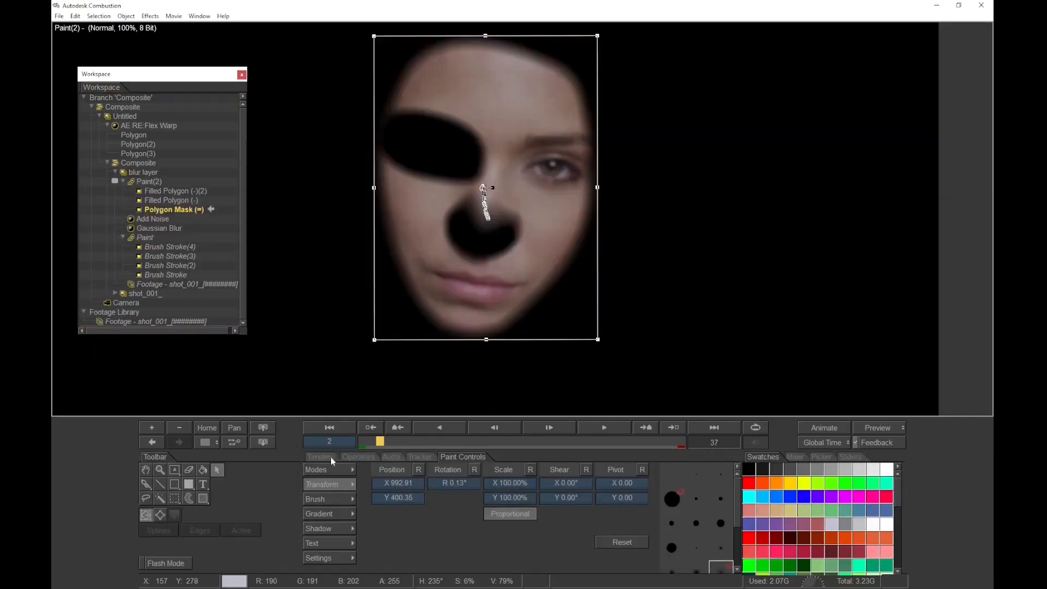
click(338, 472)
drag(431, 504, 406, 504)
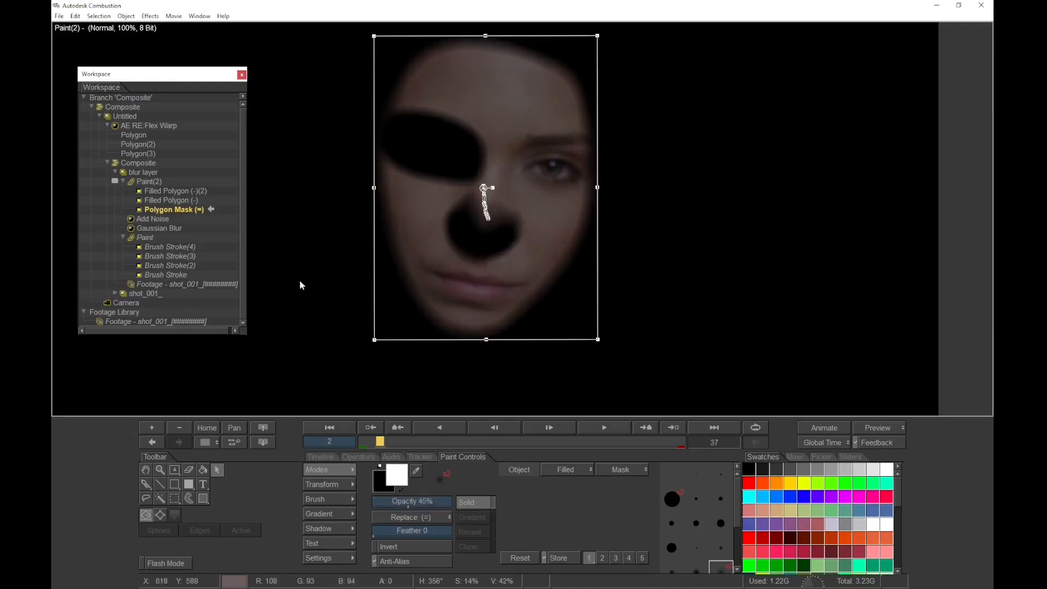
Play back the final composite with the reduced mask opacity and compare it against the original footage
click(123, 106)
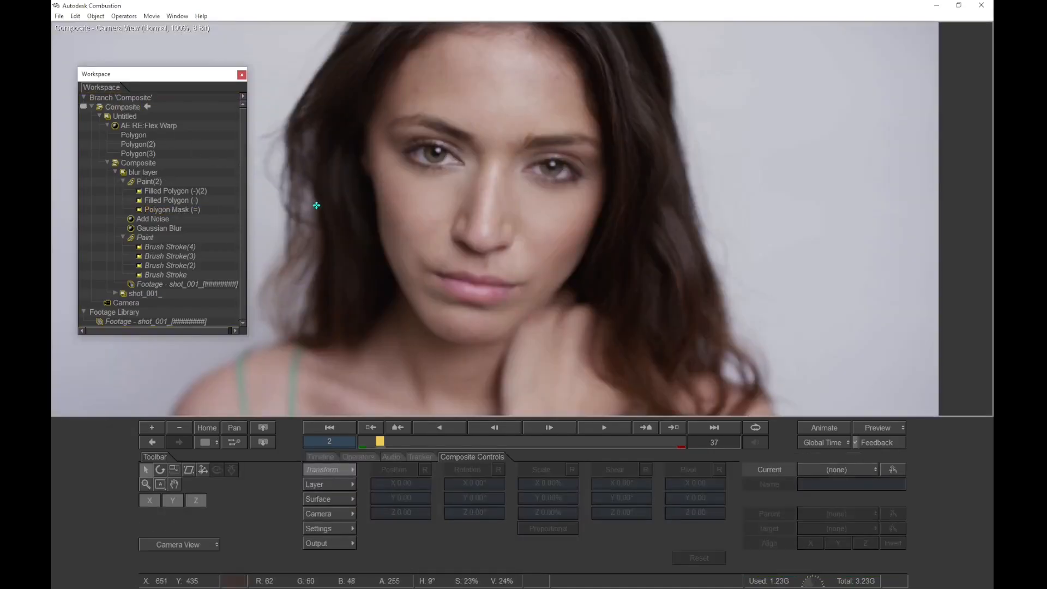
key(space)
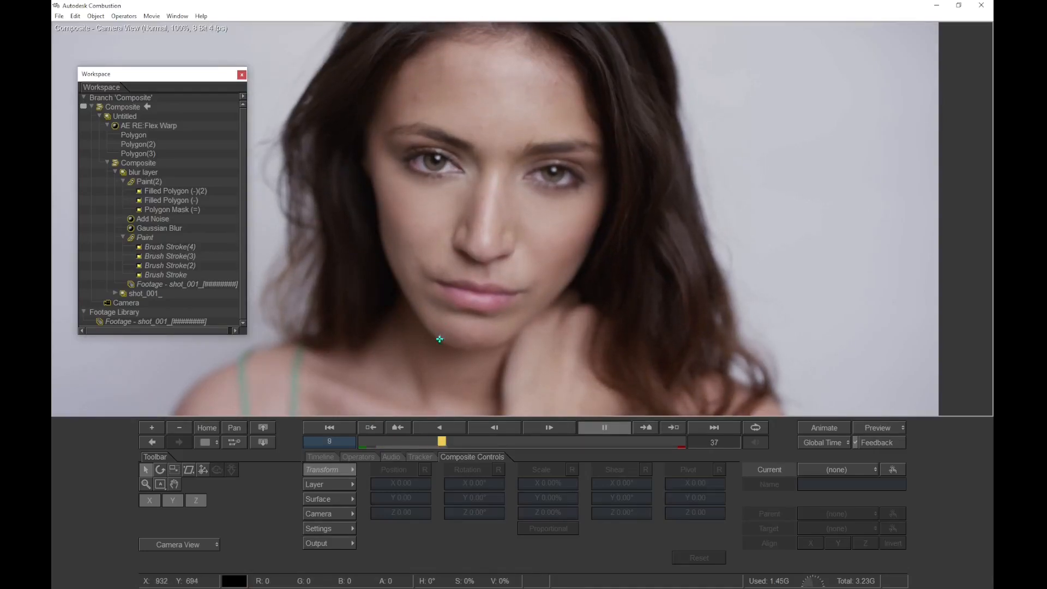
click(170, 321)
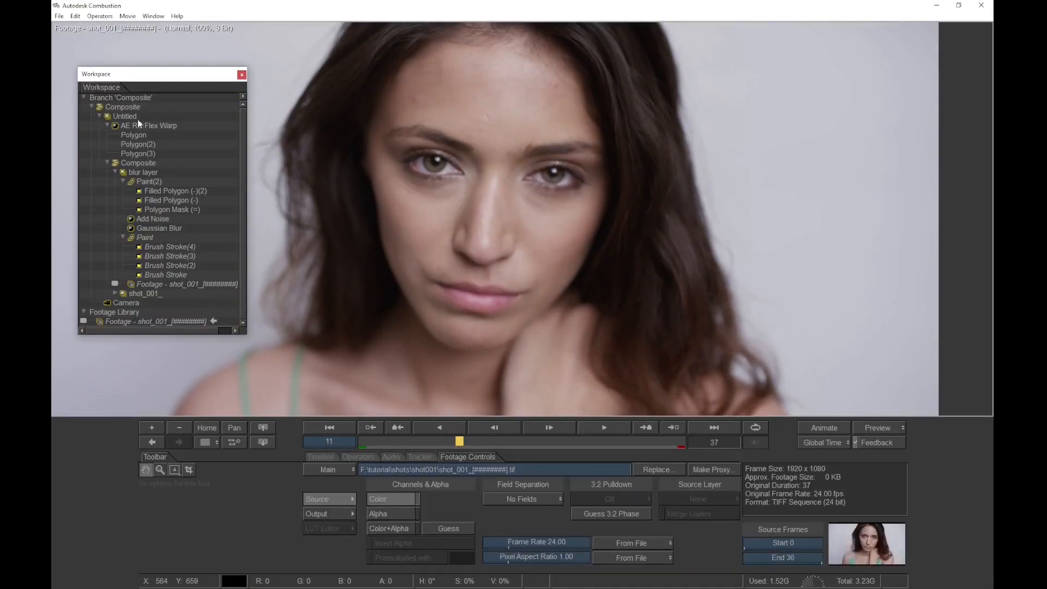
click(124, 108)
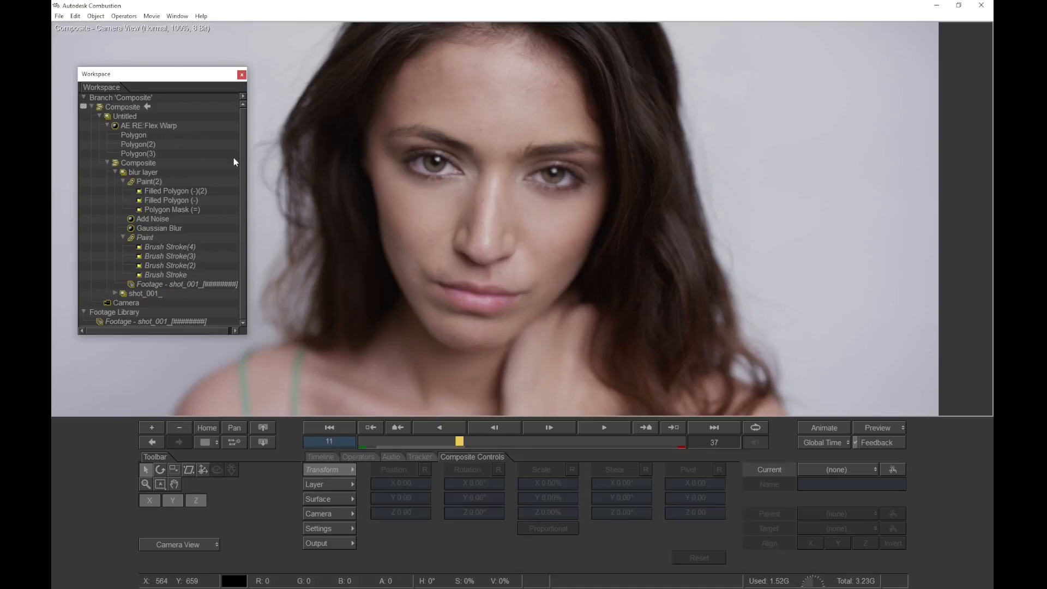
key(space)
key(space)
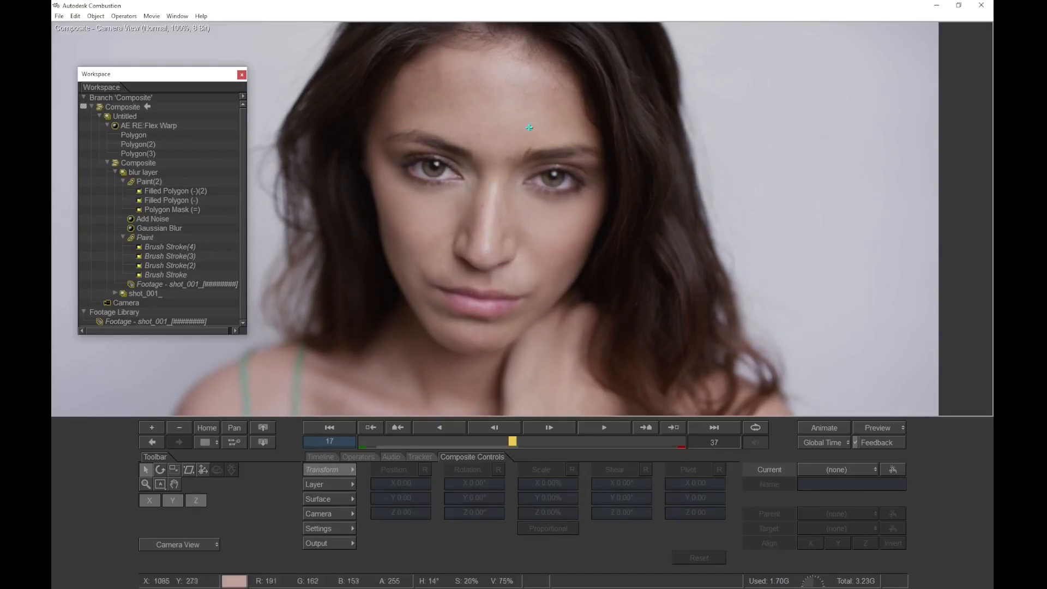
Open the render queue for the final Composite from the schematic, check its output settings and close it
key(F3)
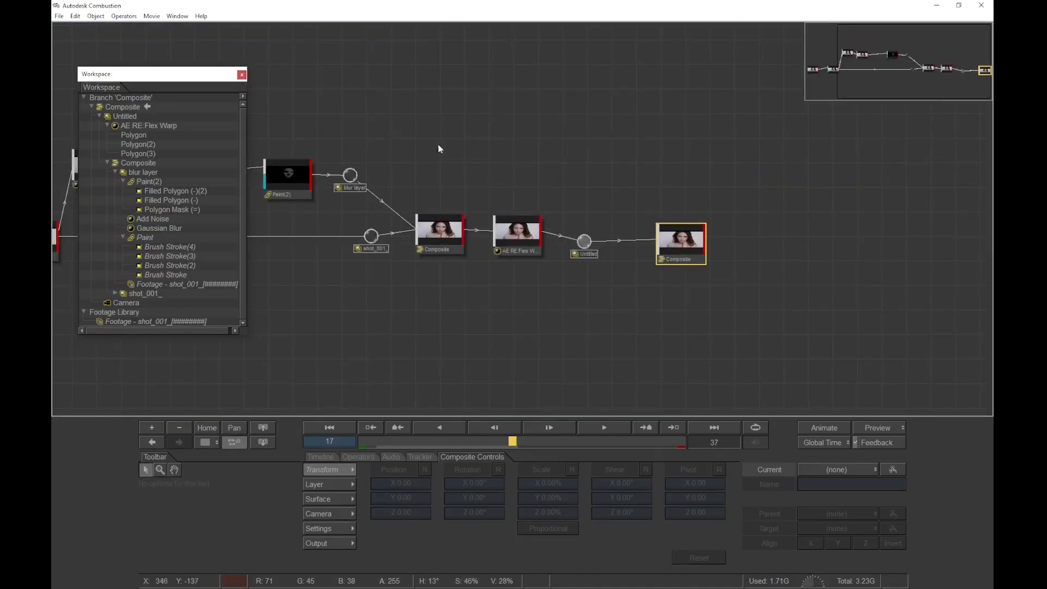
click(59, 17)
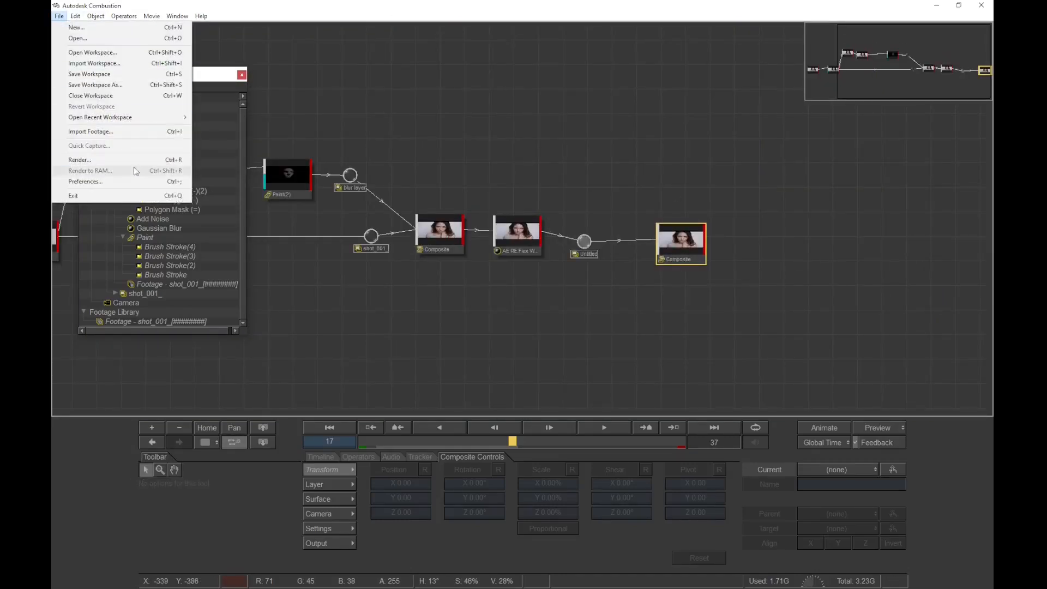
click(109, 161)
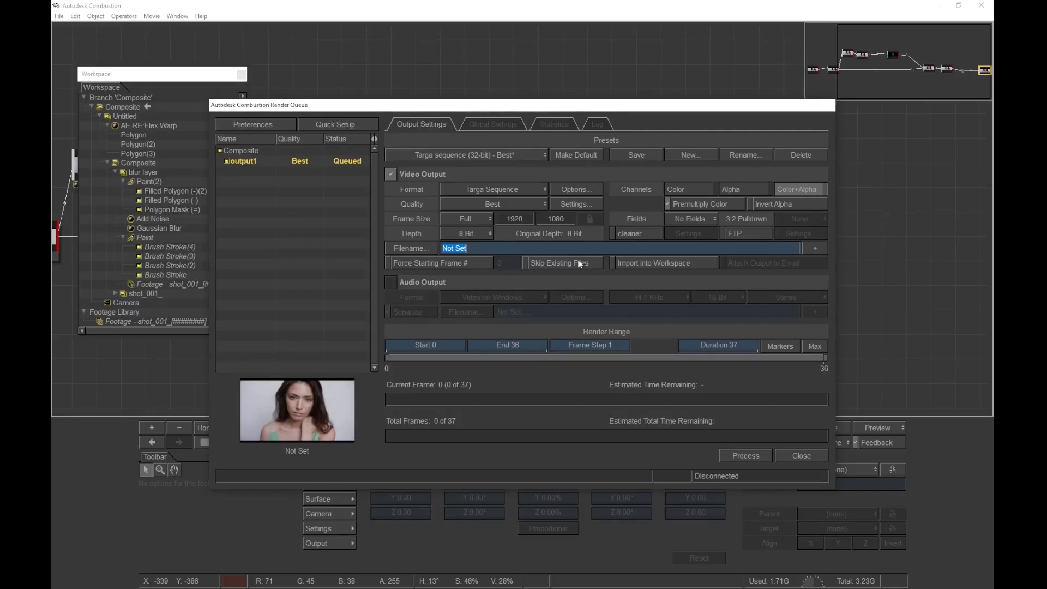
click(802, 455)
Reposition the composite's render output node, reopen its render settings and review the video formats, keeping Targa Sequence
drag(723, 249, 781, 254)
double_click(781, 255)
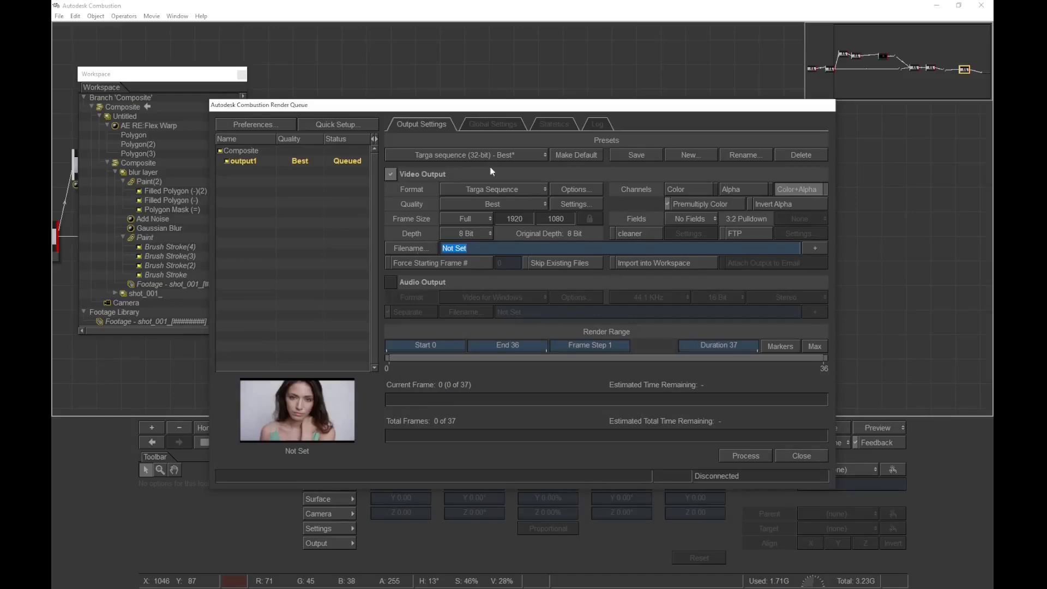
click(492, 190)
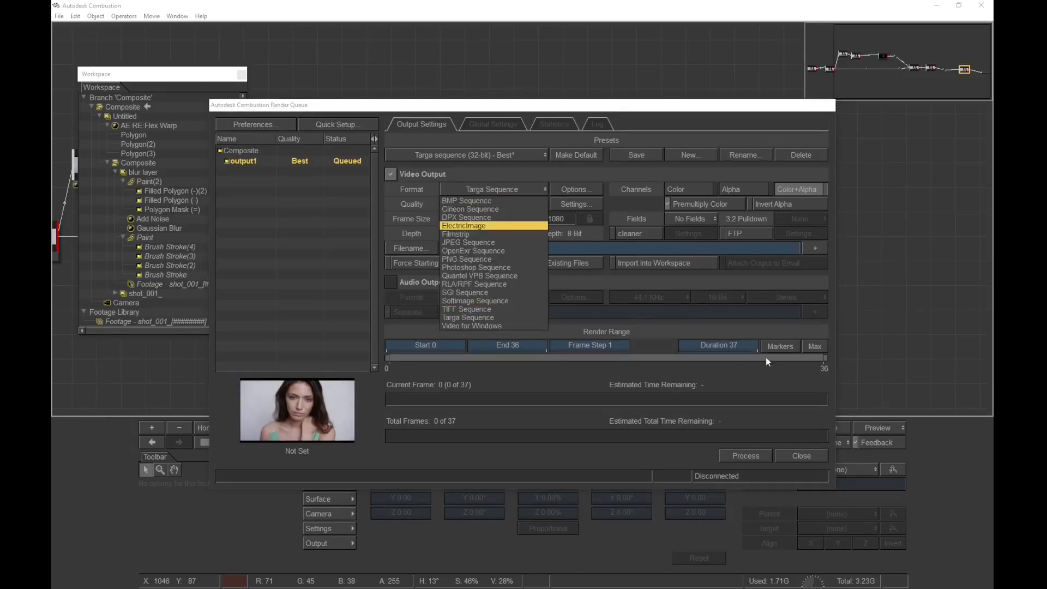
click(669, 457)
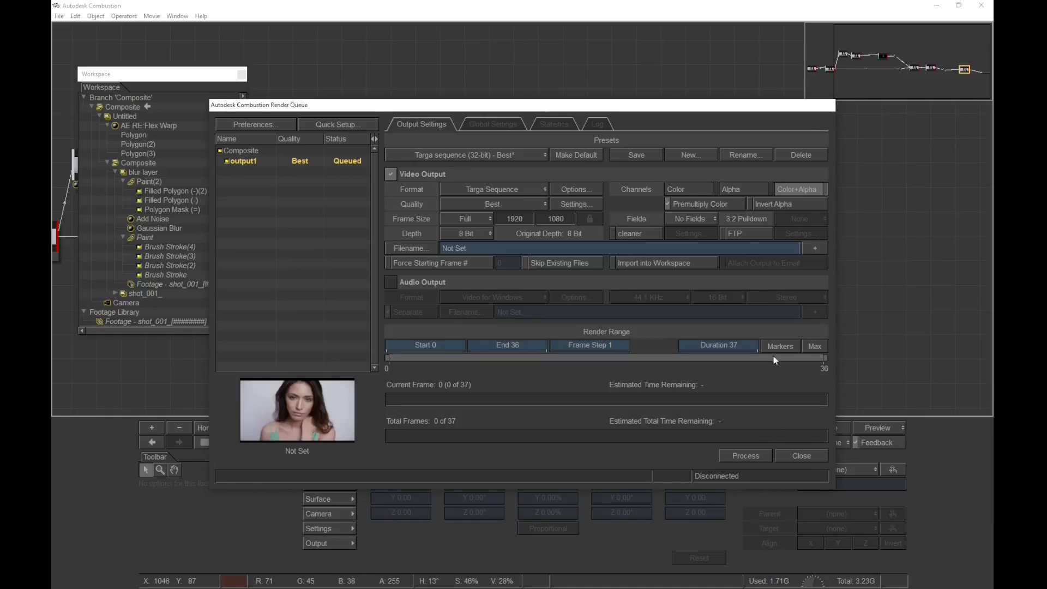